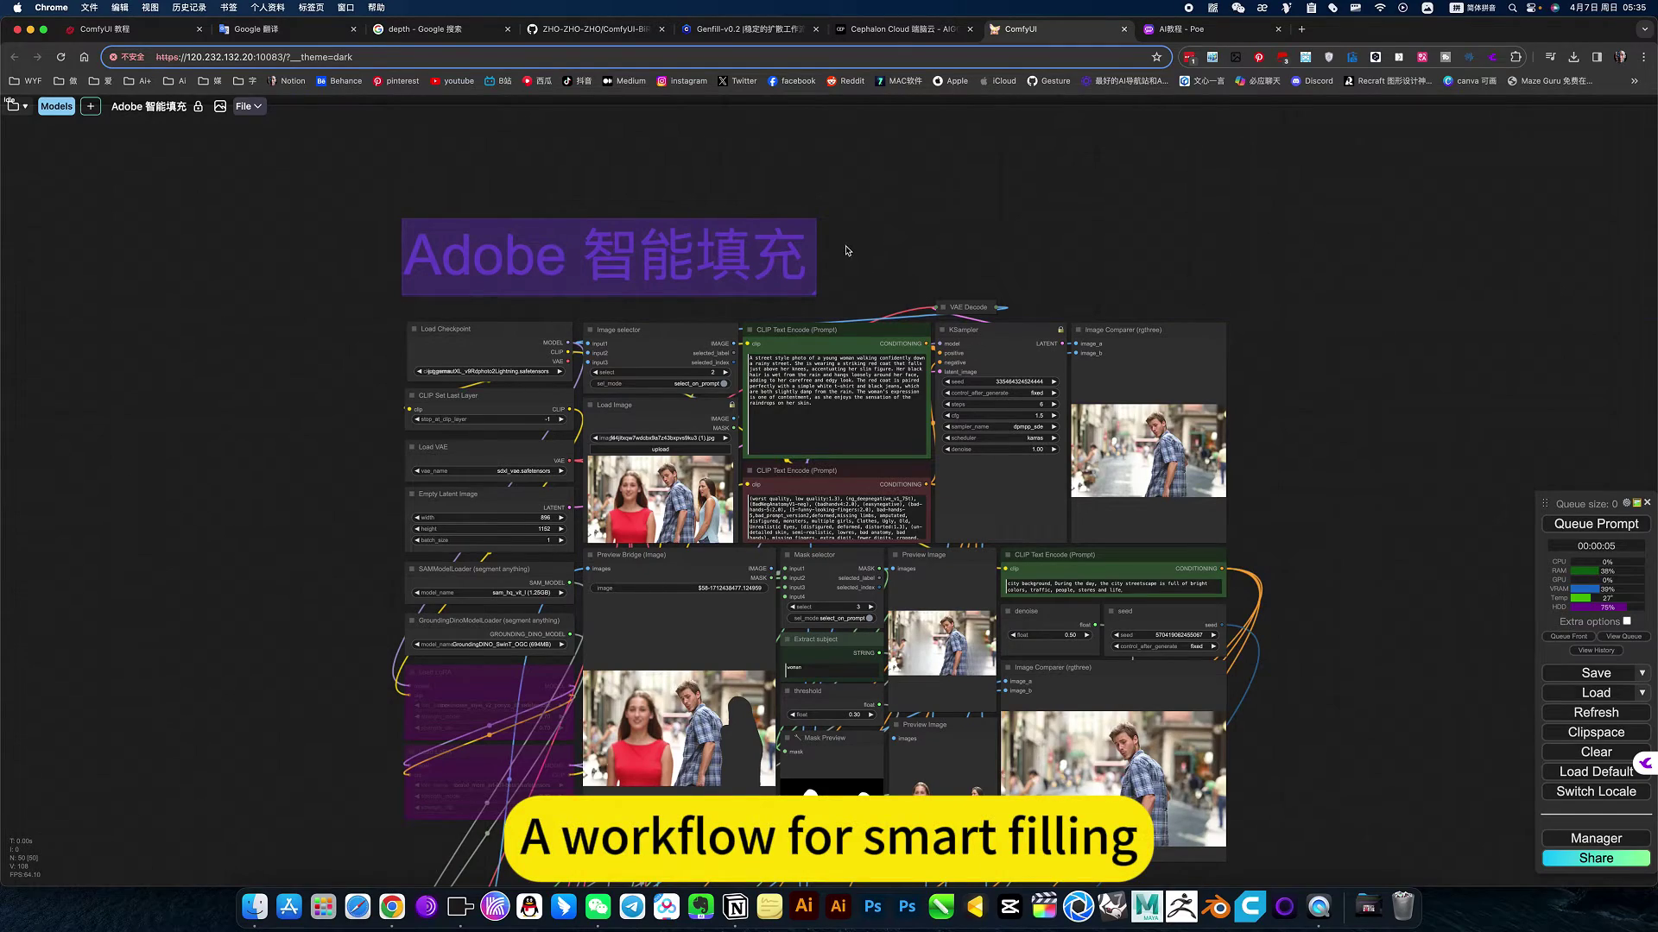
pyautogui.scroll(-2, 846, 251)
pyautogui.scroll(7, 830, 424)
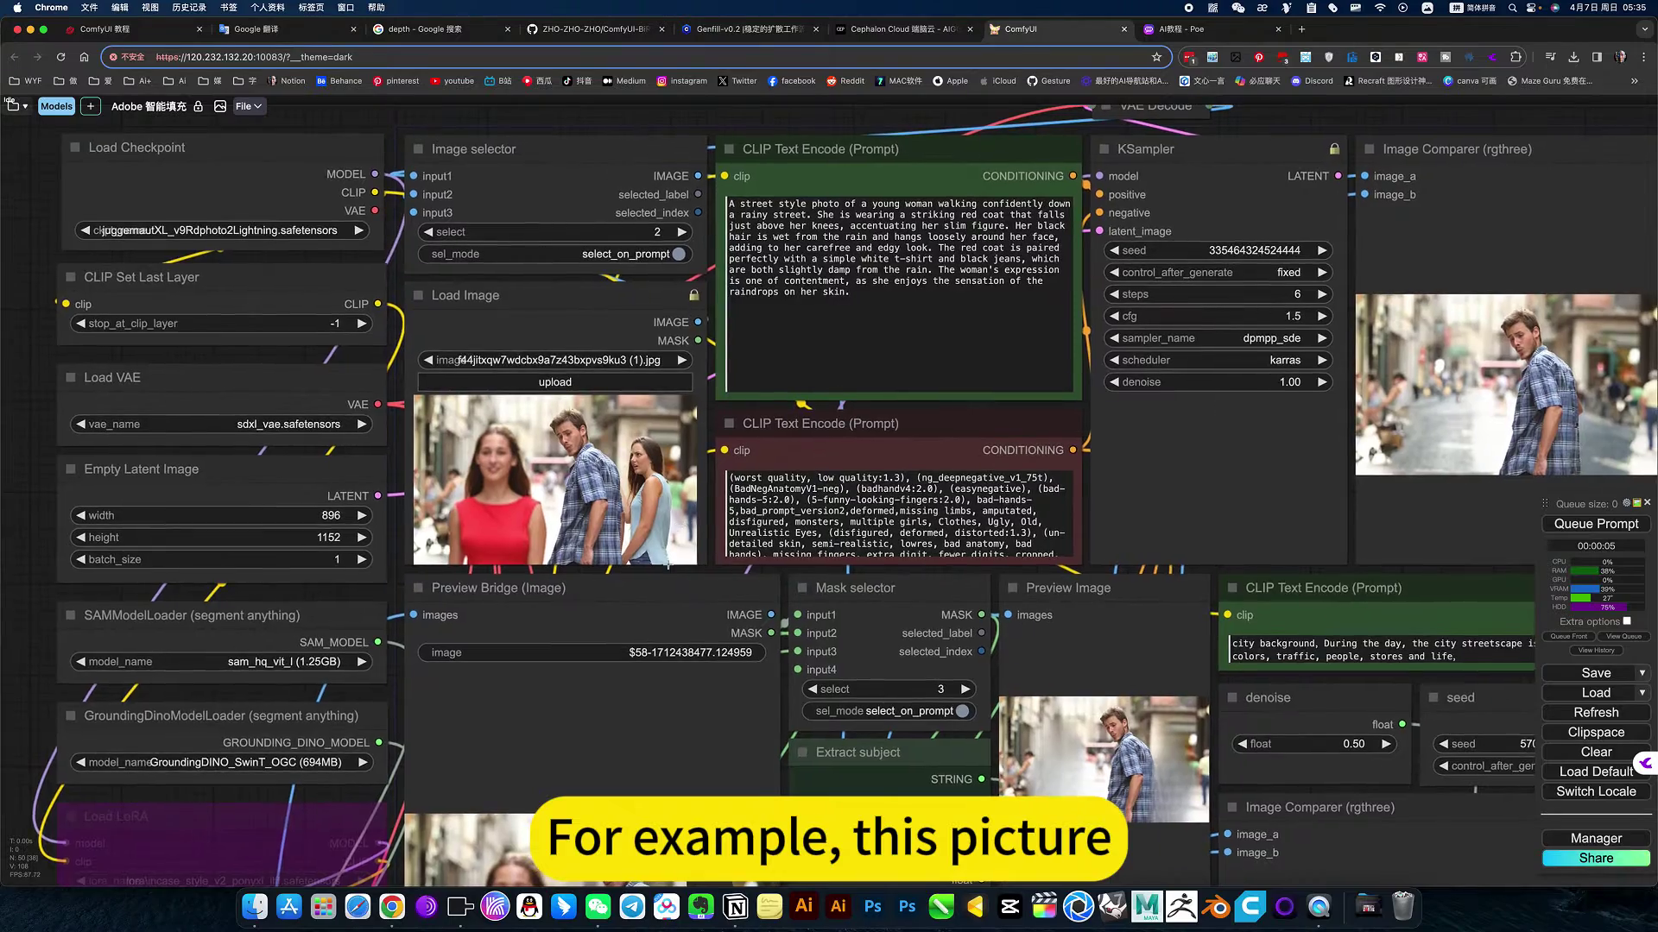
# Pan across the workflow to inspect the masking nodes, result comparison and background prompt.
pyautogui.moveTo(685, 524); pyautogui.dragTo(957, 250)
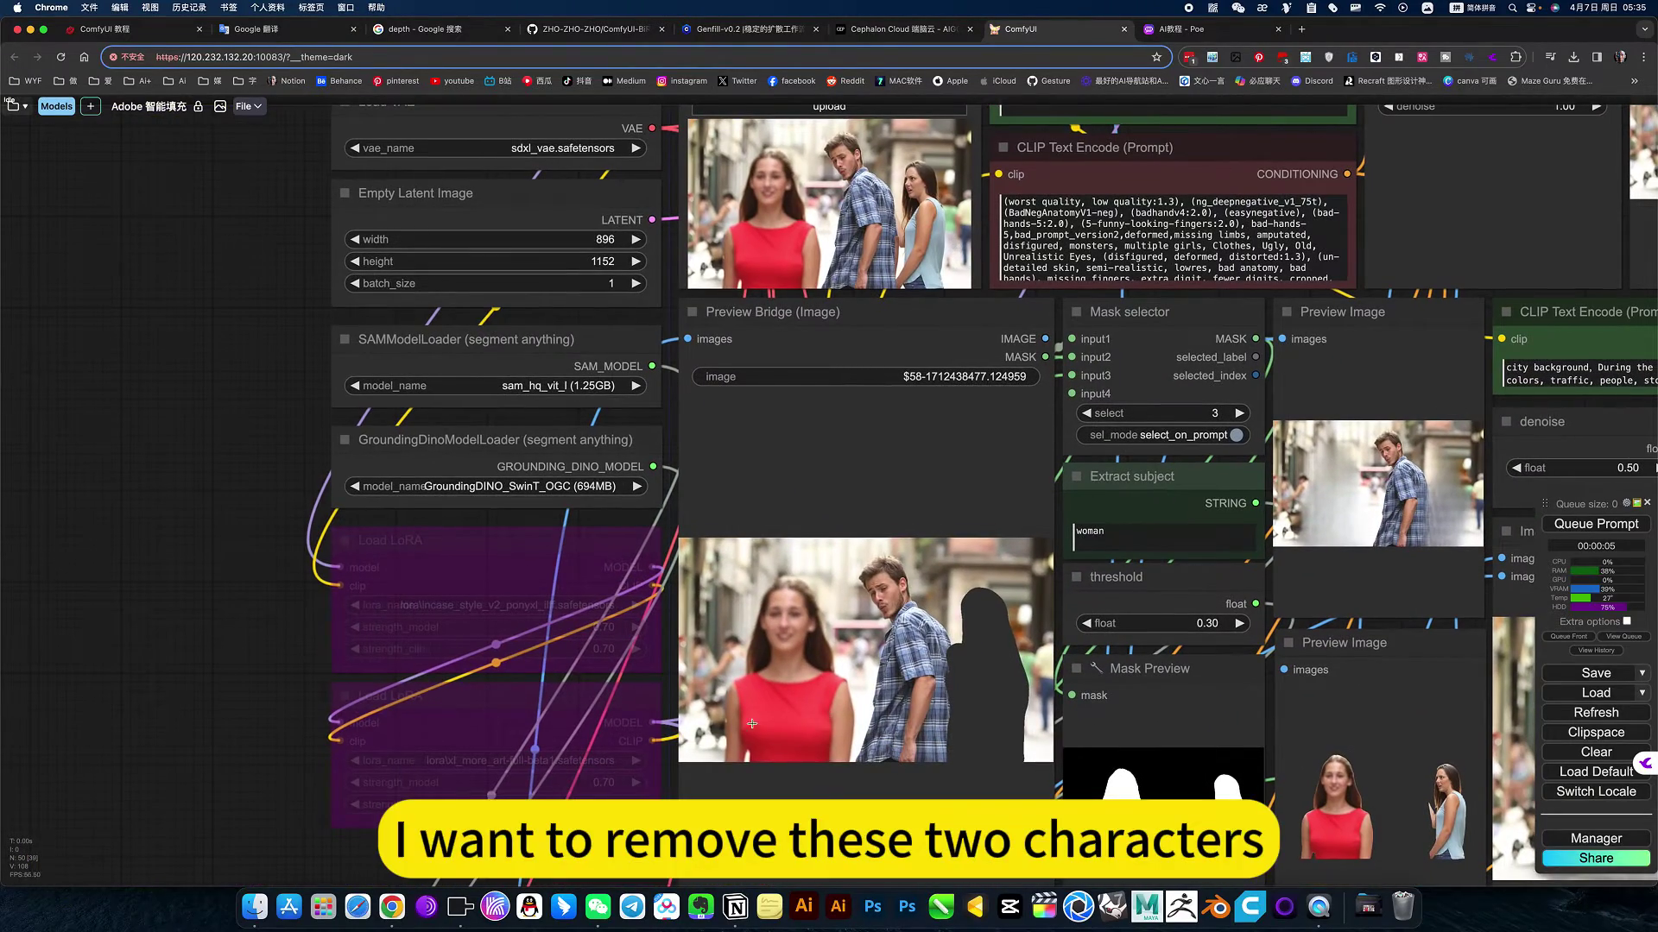
pyautogui.moveTo(847, 687); pyautogui.dragTo(622, 750)
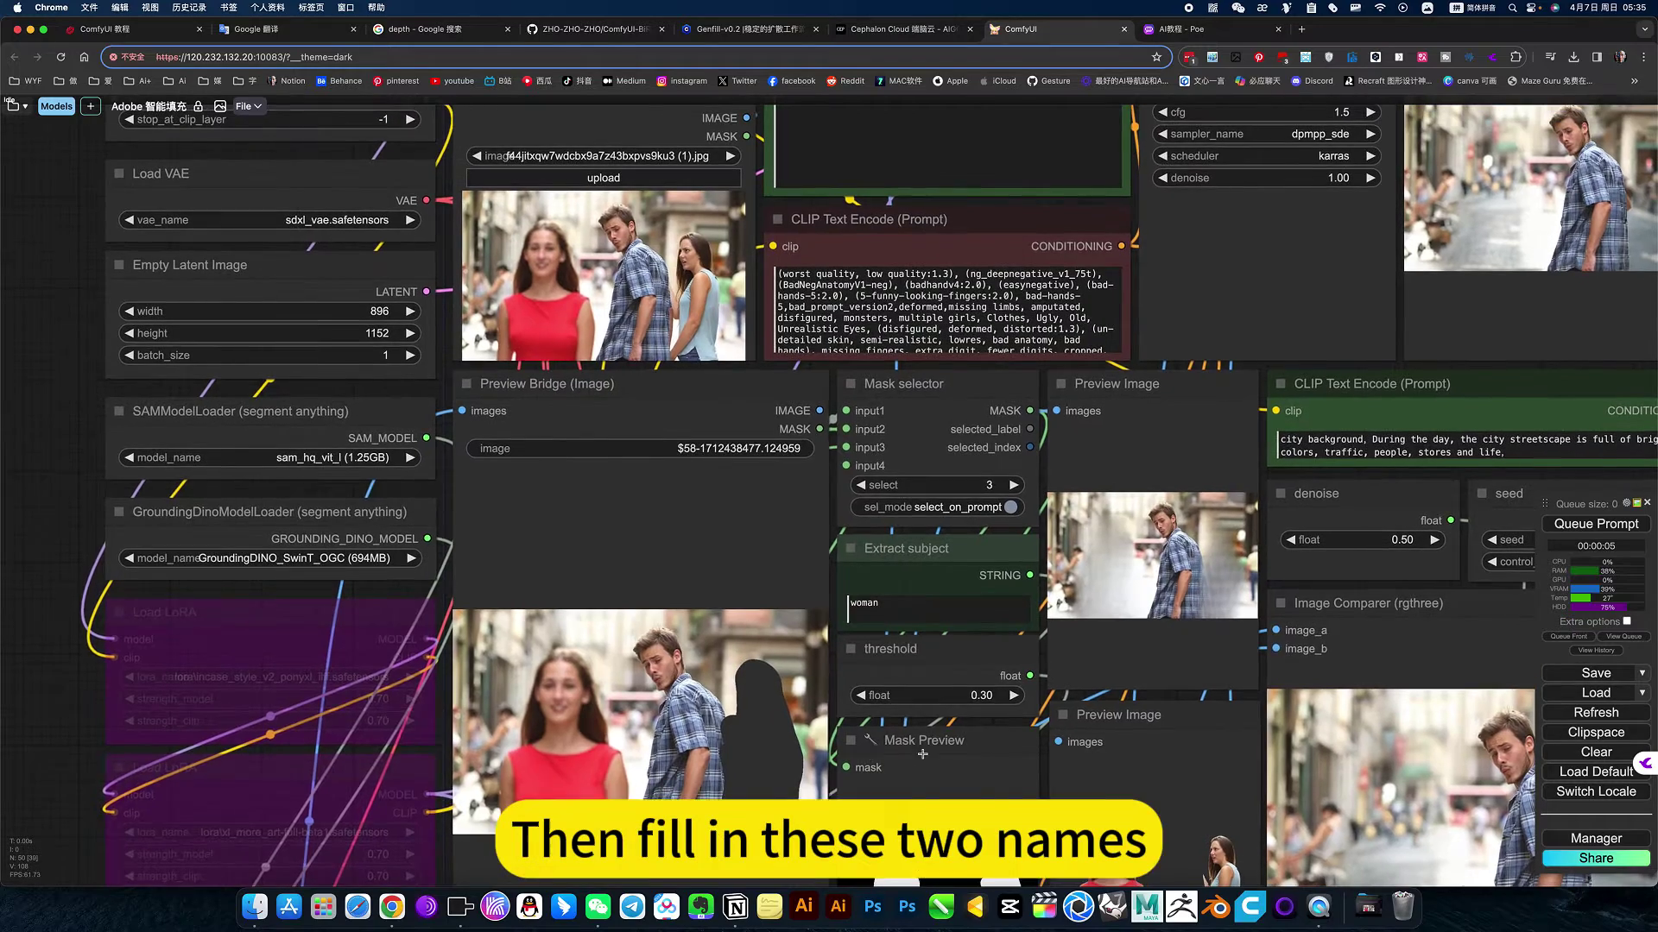
pyautogui.moveTo(646, 755)
pyautogui.mouseDown()
pyautogui.moveTo(483, 557)
pyautogui.moveTo(493, 542)
pyautogui.mouseUp()
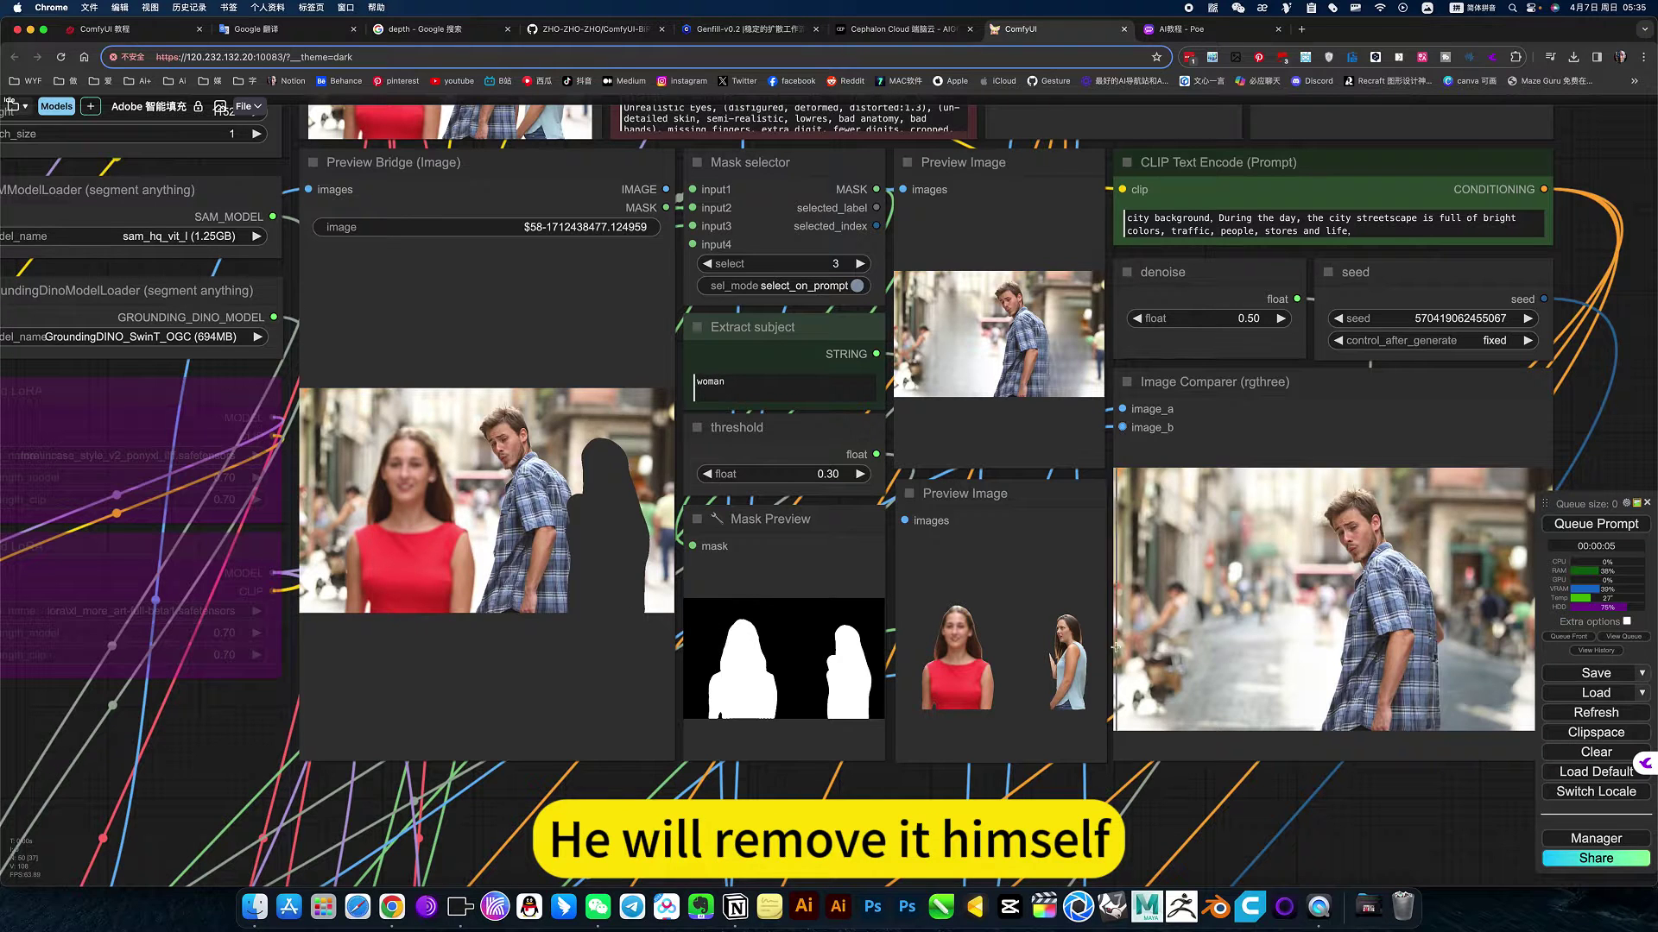
pyautogui.moveTo(1306, 619)
pyautogui.mouseDown()
pyautogui.moveTo(937, 640)
pyautogui.moveTo(964, 633)
pyautogui.mouseUp()
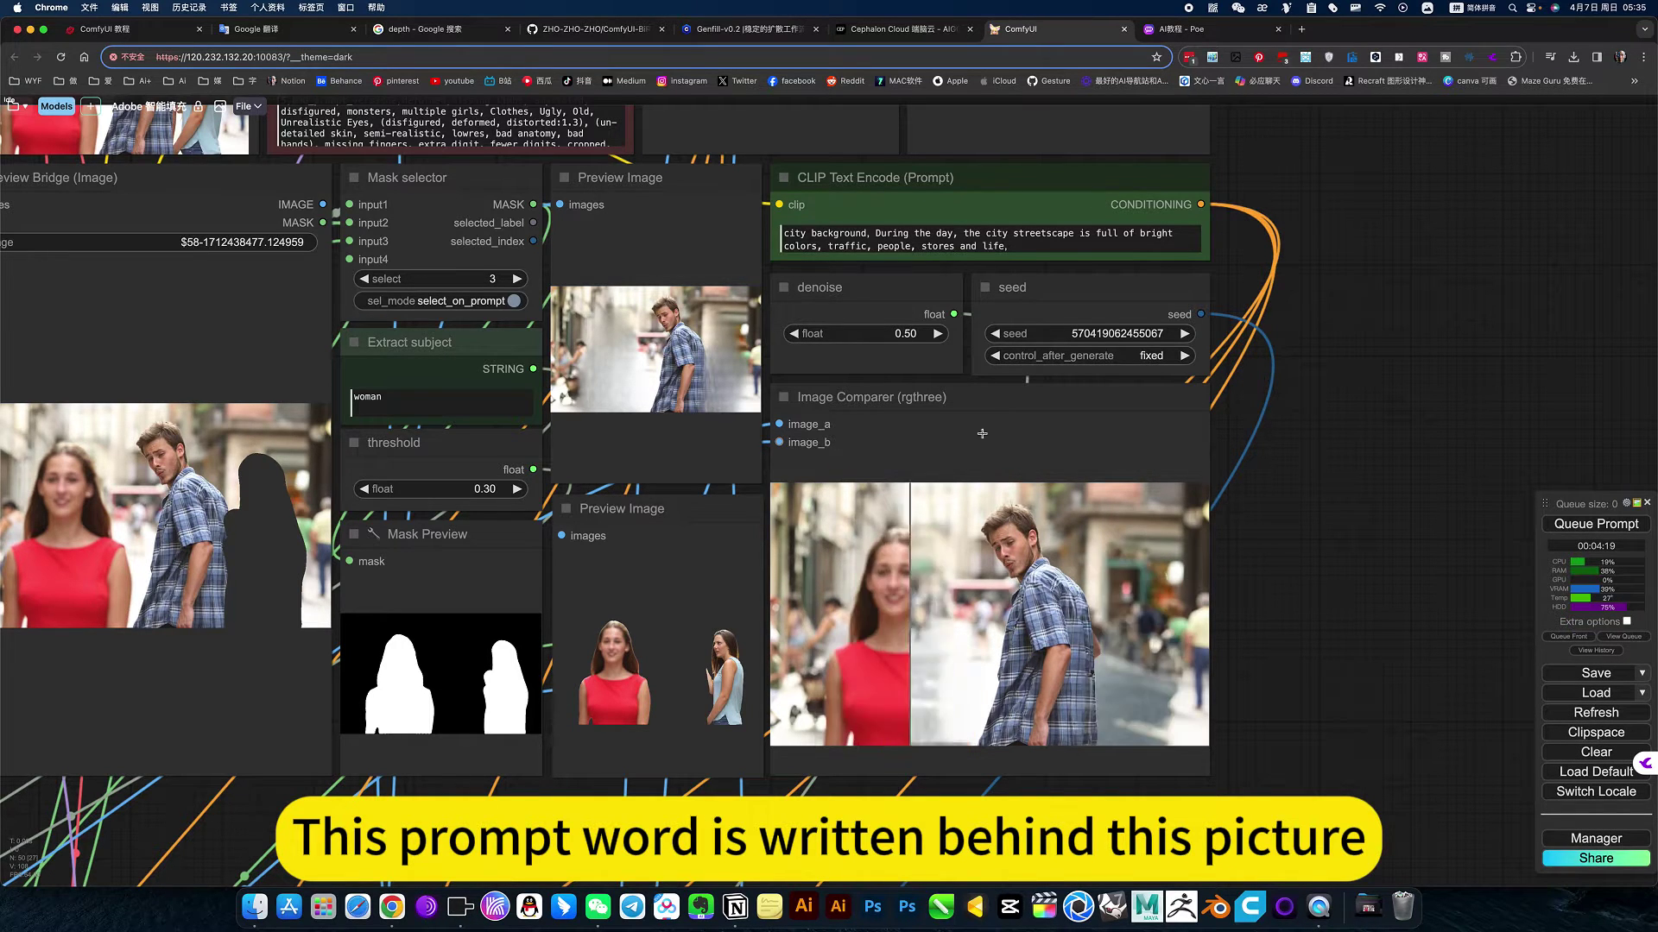
pyautogui.moveTo(1024, 246); pyautogui.dragTo(784, 229)
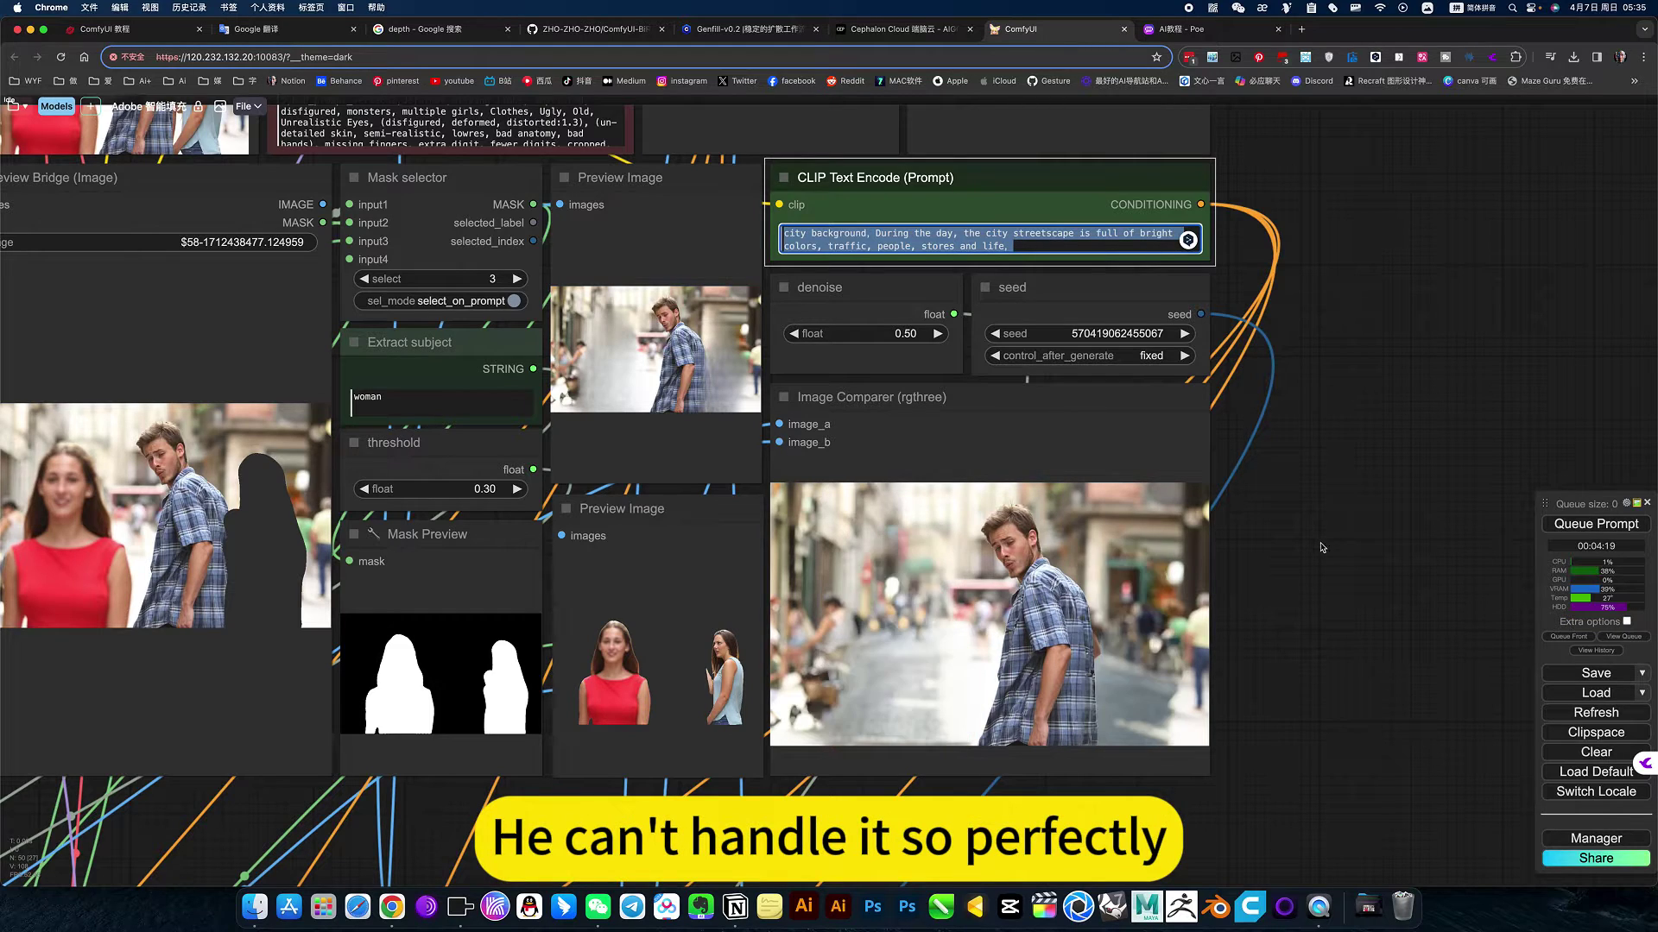
pyautogui.click(975, 651)
pyautogui.scroll(-3, 760, 499)
pyautogui.scroll(-2, 761, 501)
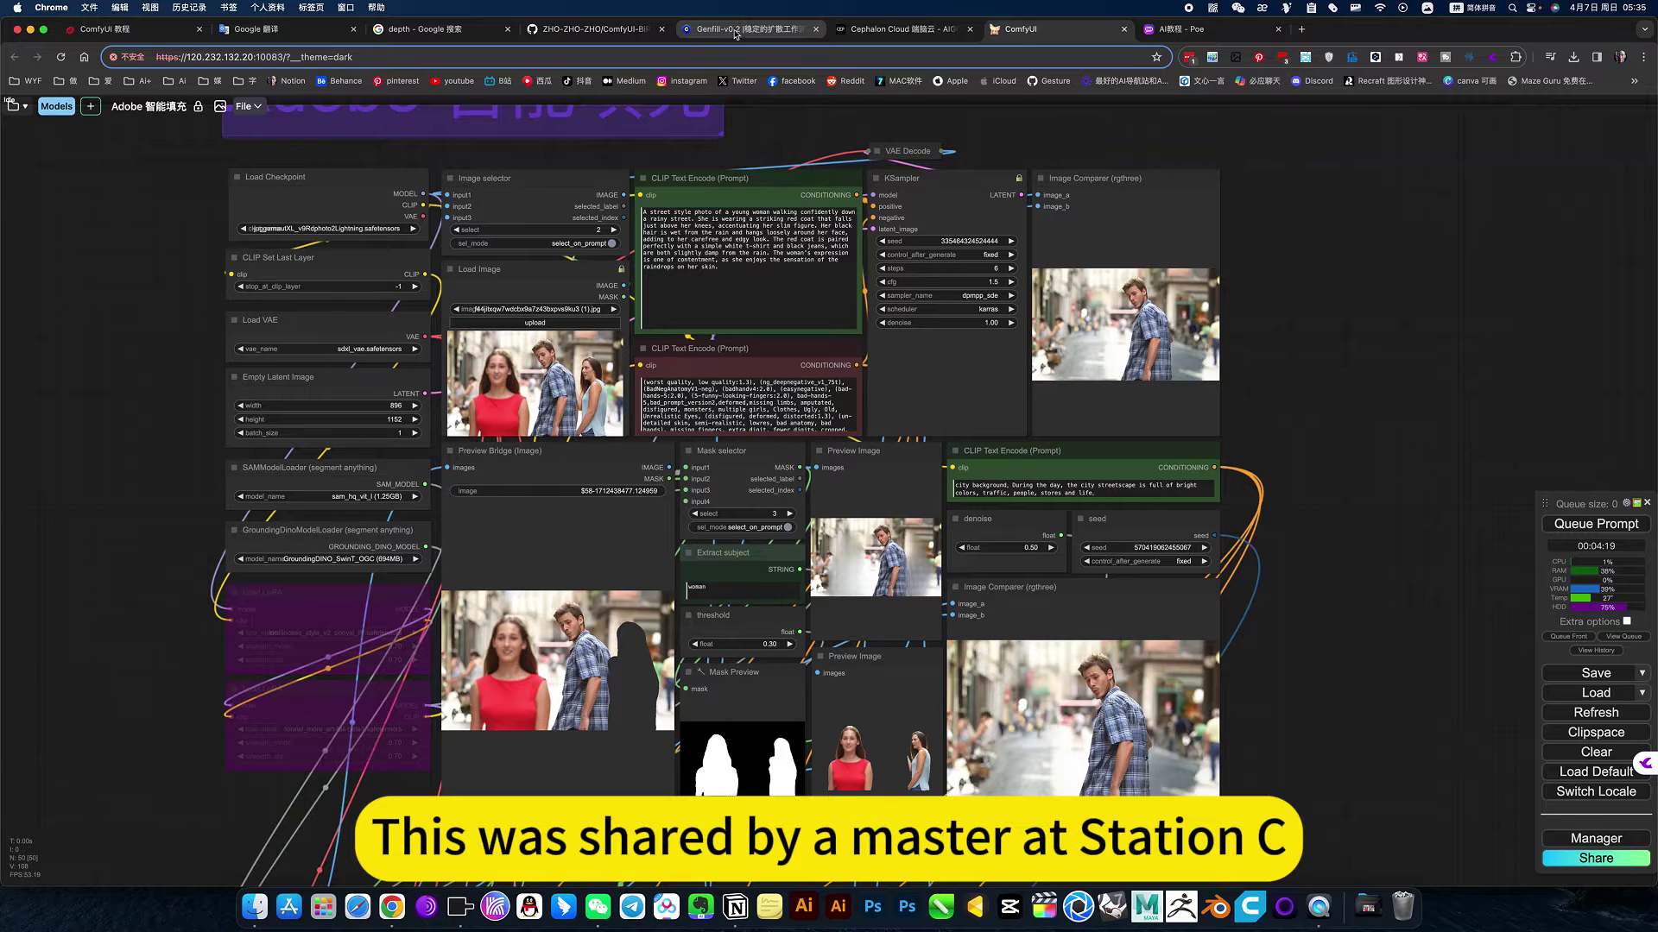
# Check the Genfill and cloud app pages, then load the saved Adobe 智能填充 workflow.
pyautogui.click(735, 32)
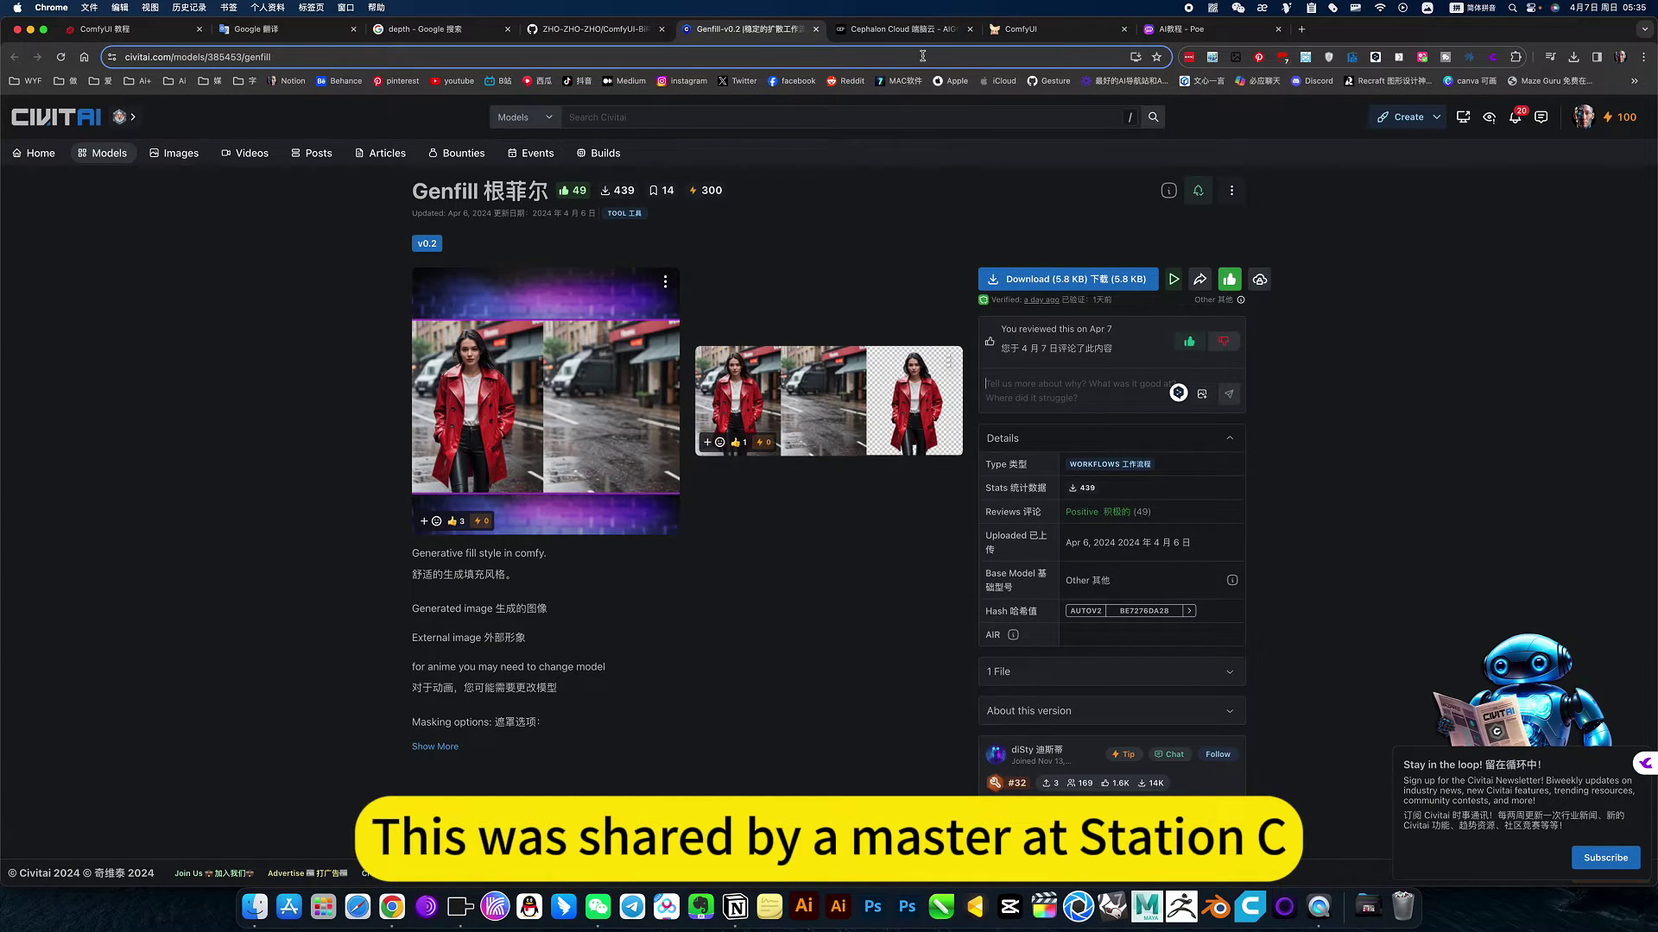
pyautogui.click(906, 32)
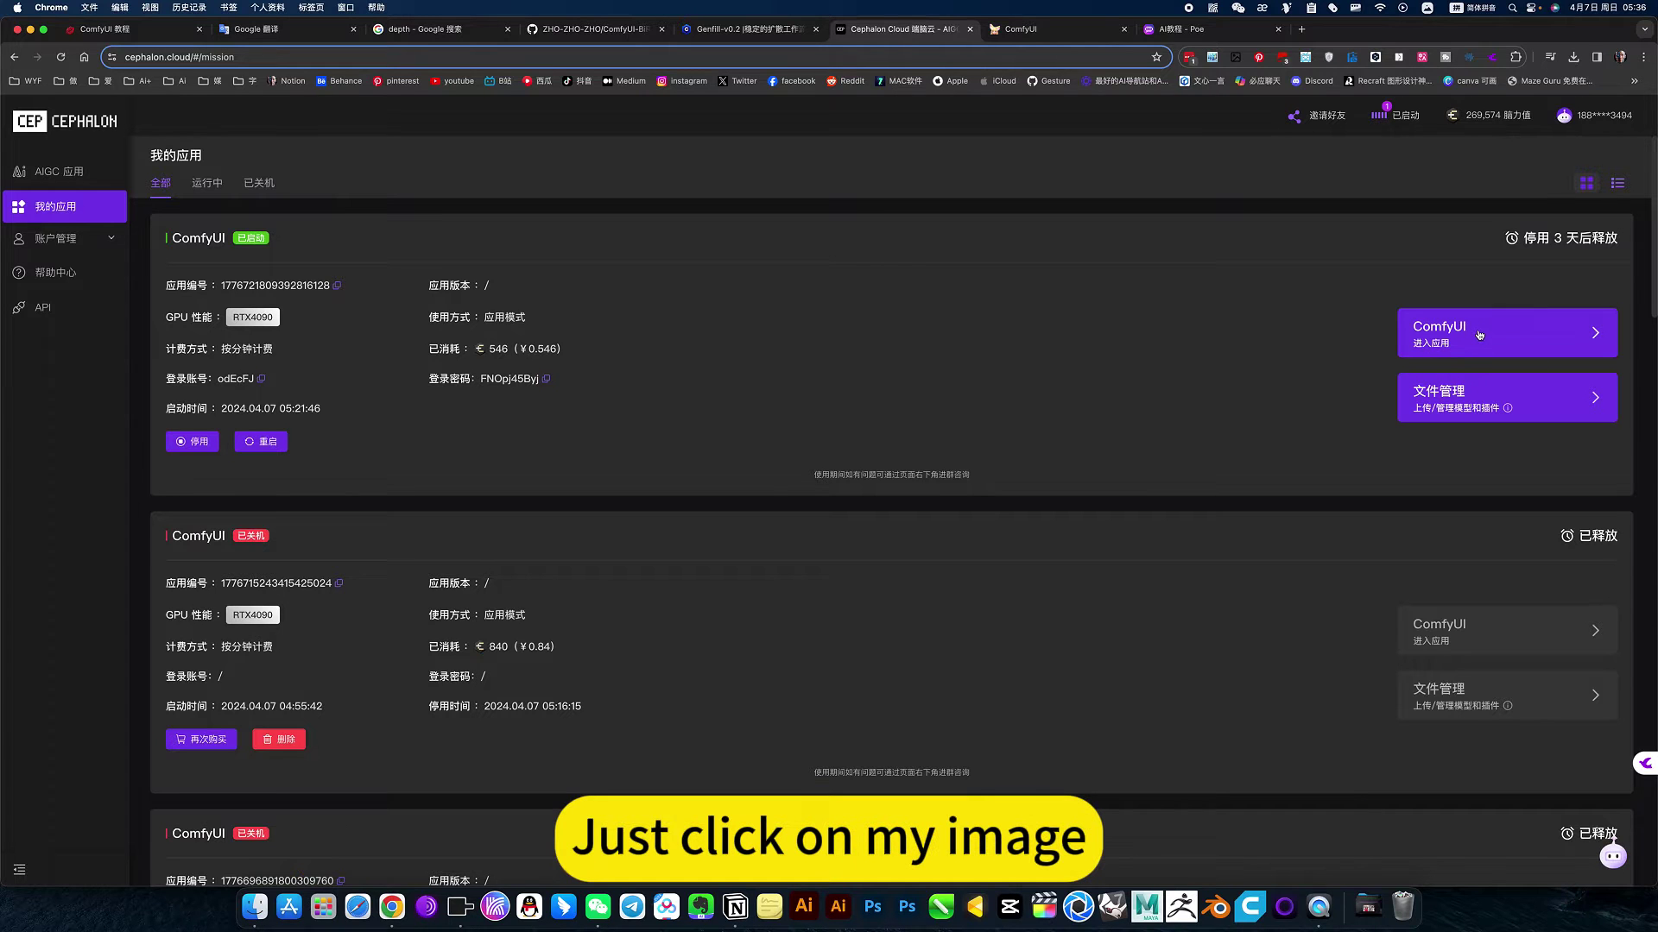
pyautogui.click(1026, 30)
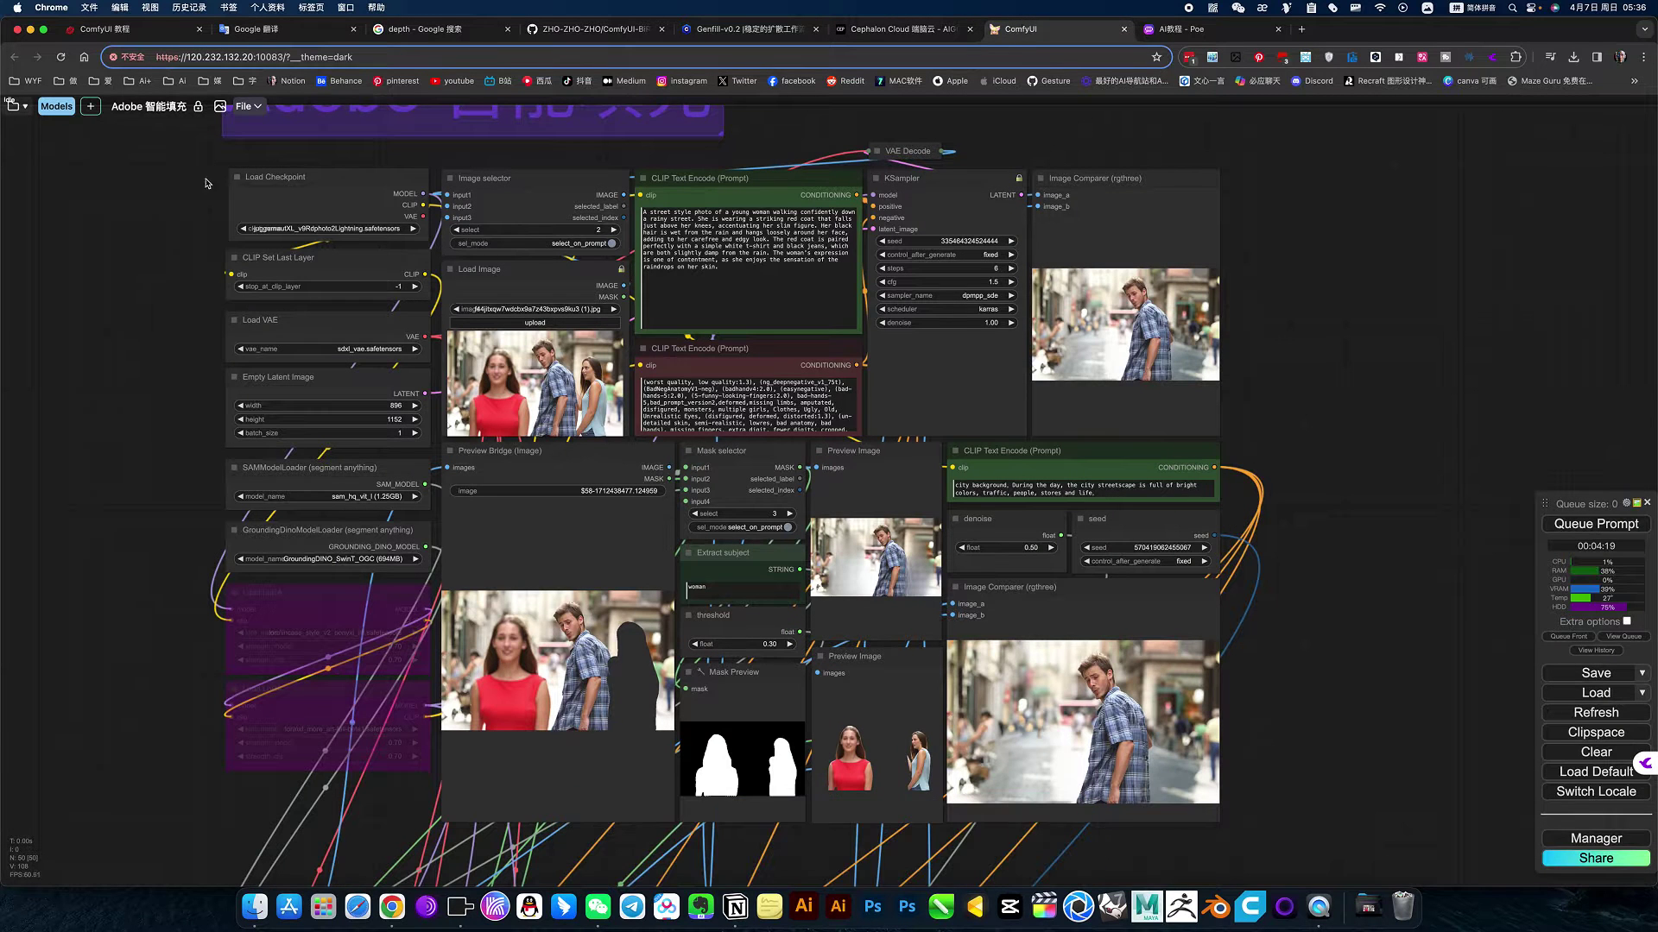
pyautogui.click(15, 106)
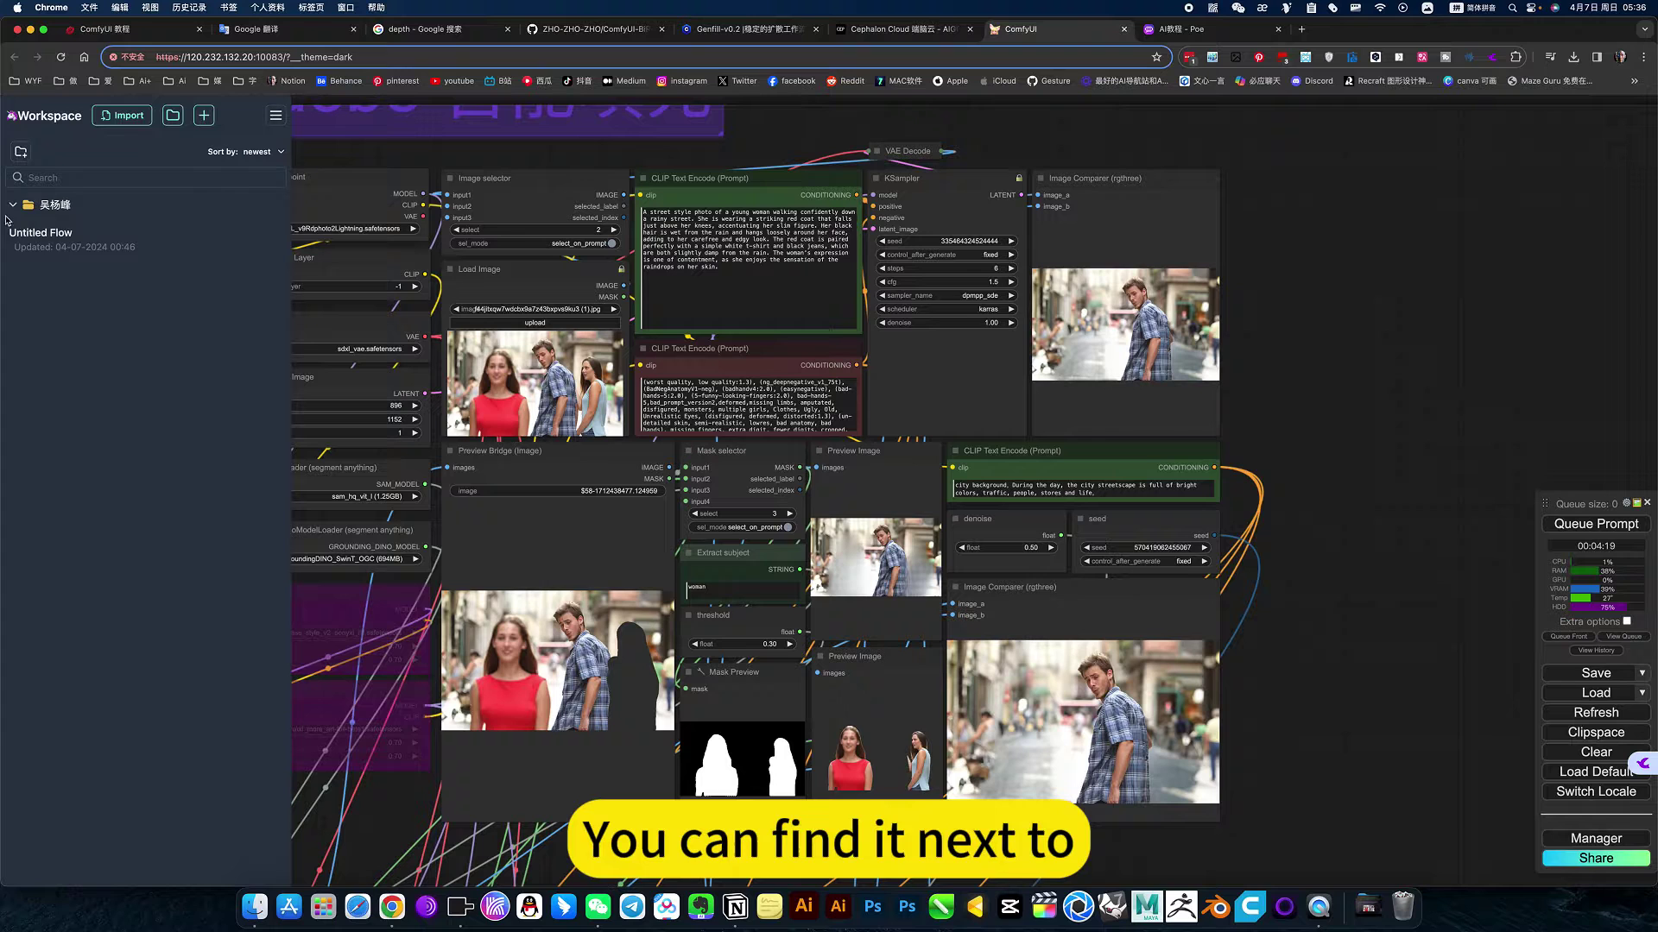
pyautogui.click(13, 205)
pyautogui.moveTo(117, 243)
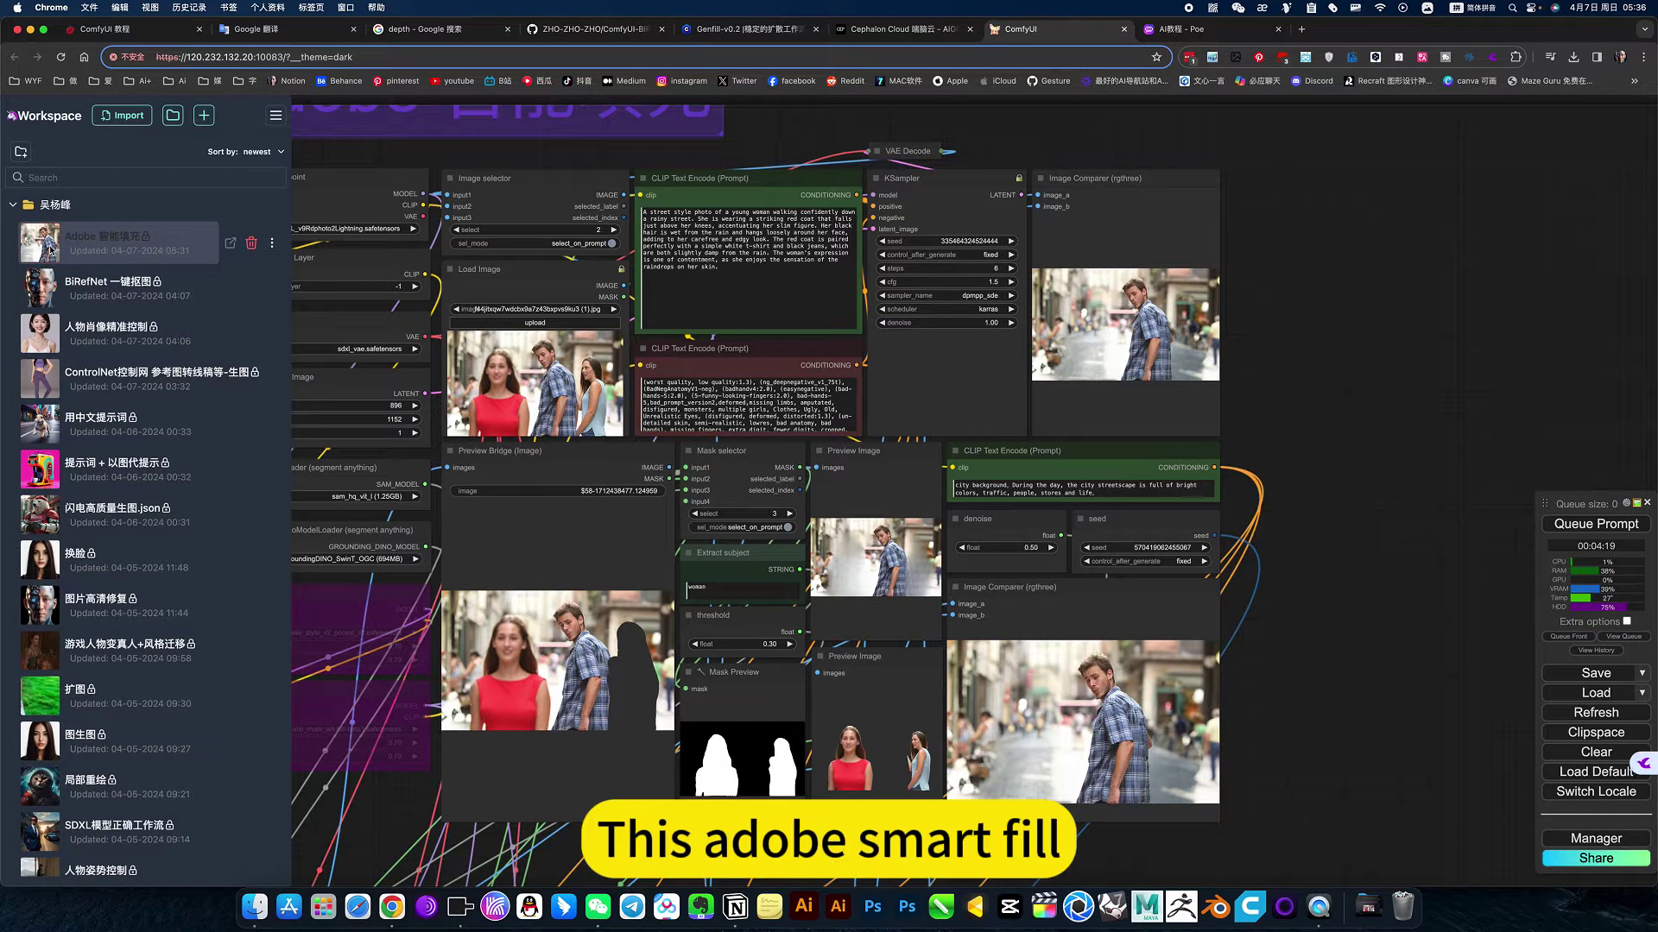
pyautogui.click(78, 246)
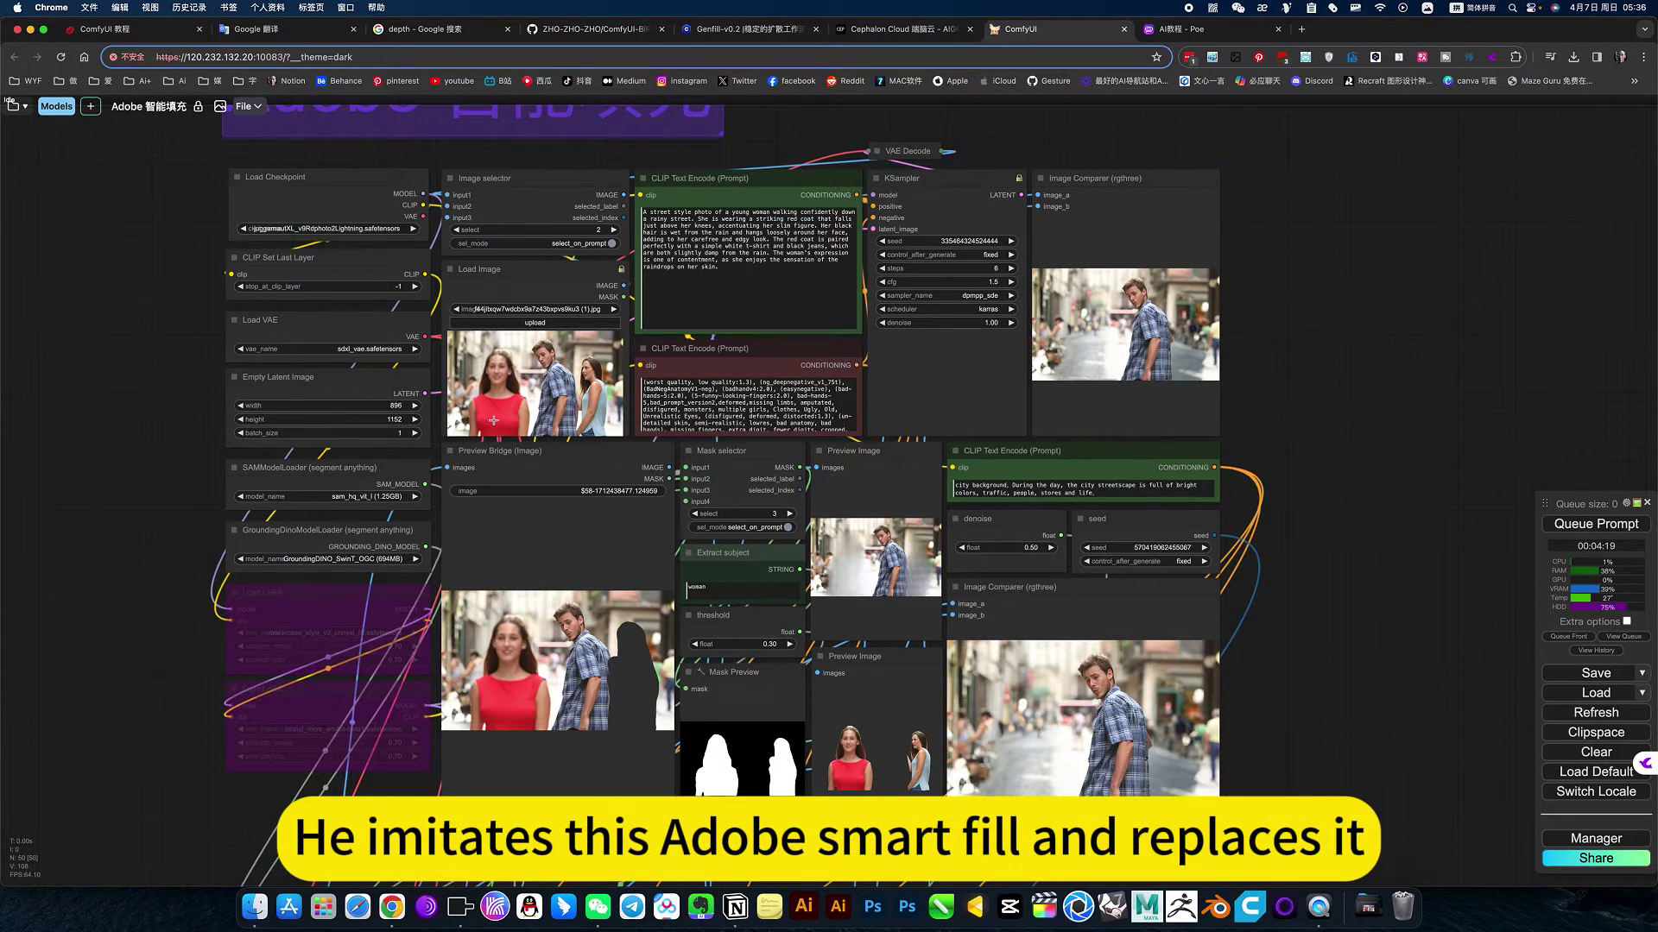
pyautogui.scroll(-2, 559, 437)
pyautogui.scroll(-3, 558, 436)
pyautogui.scroll(3, 804, 688)
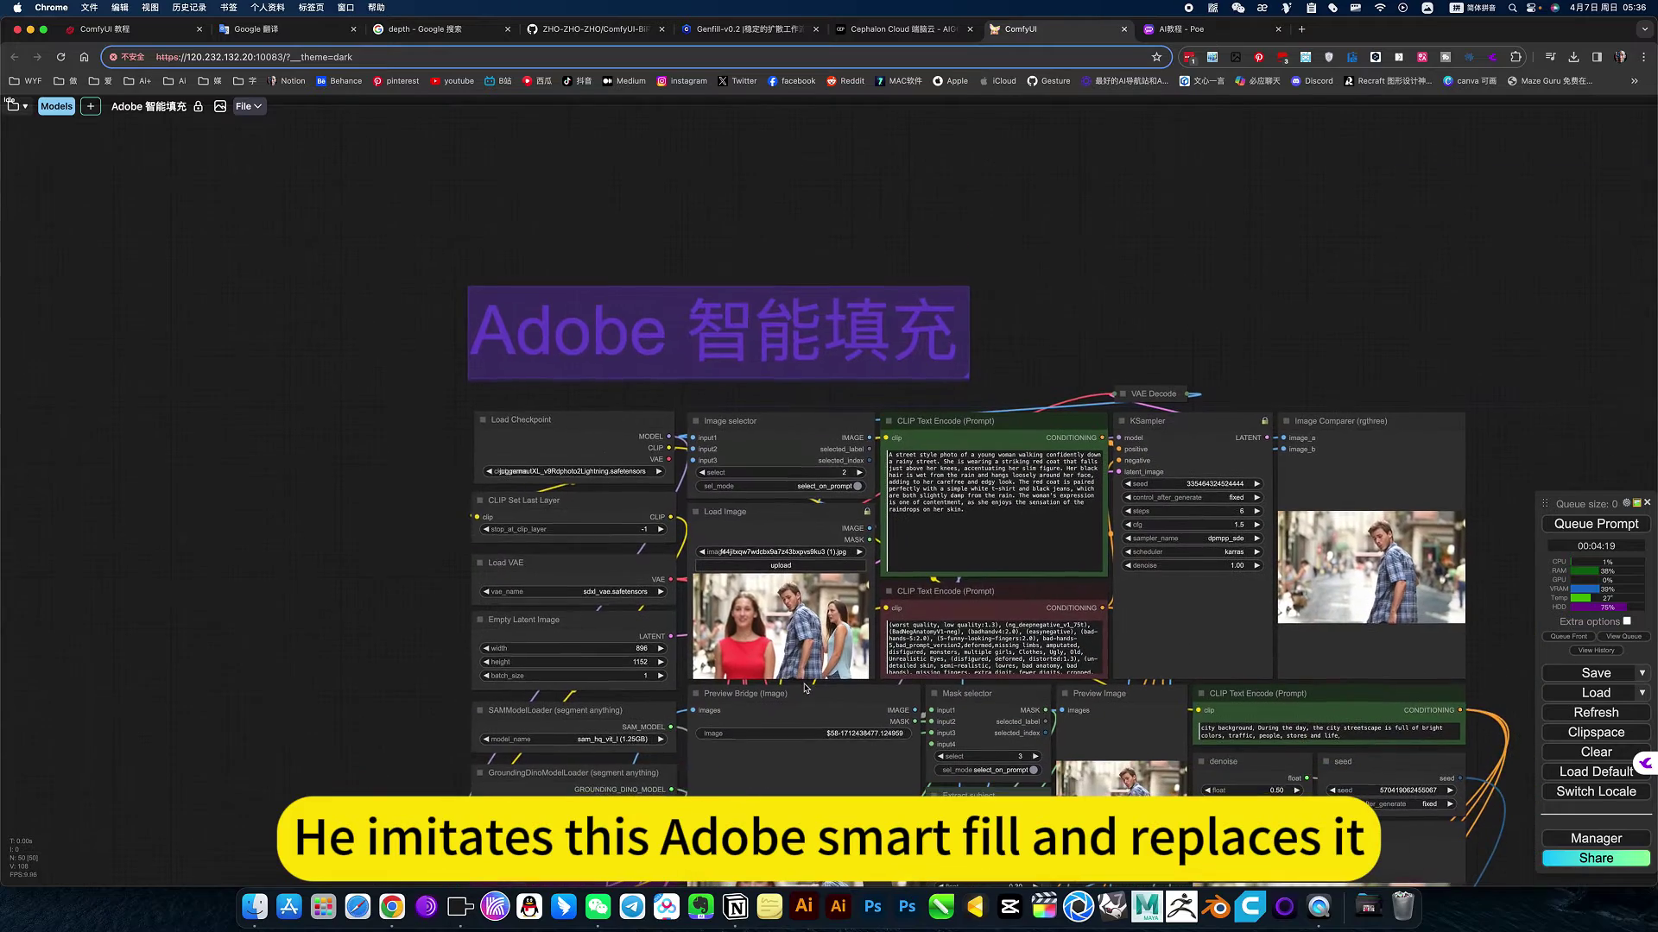
pyautogui.scroll(4, 772, 632)
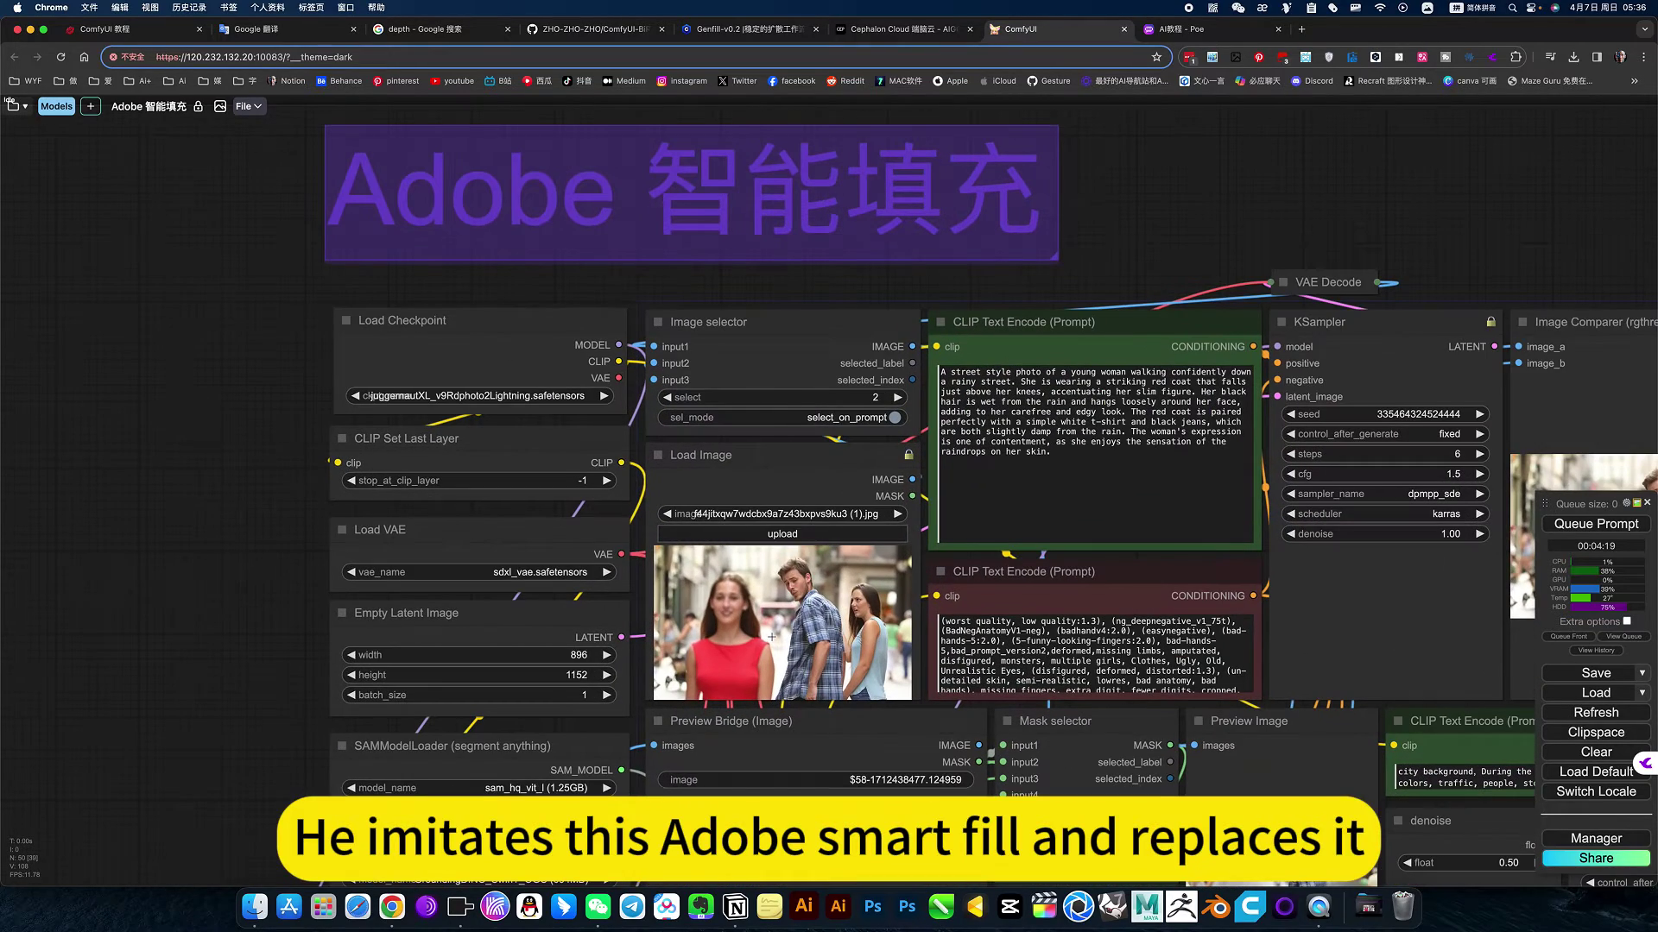
pyautogui.hscroll(3, 1102, 224)
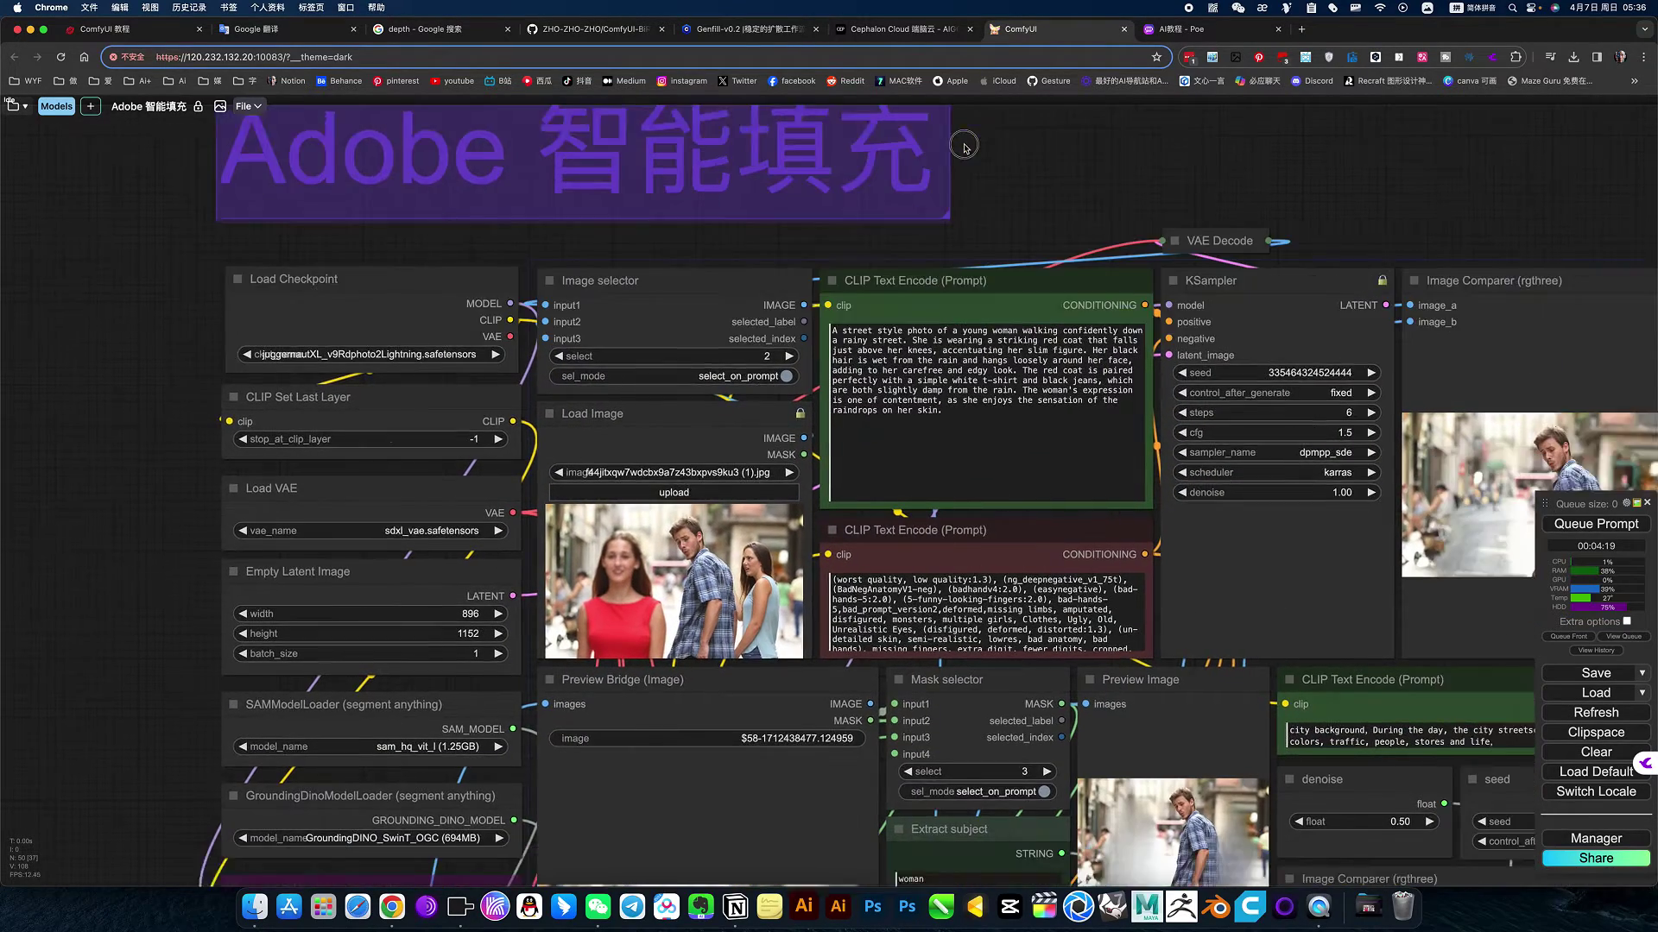
pyautogui.scroll(-2, 1103, 224)
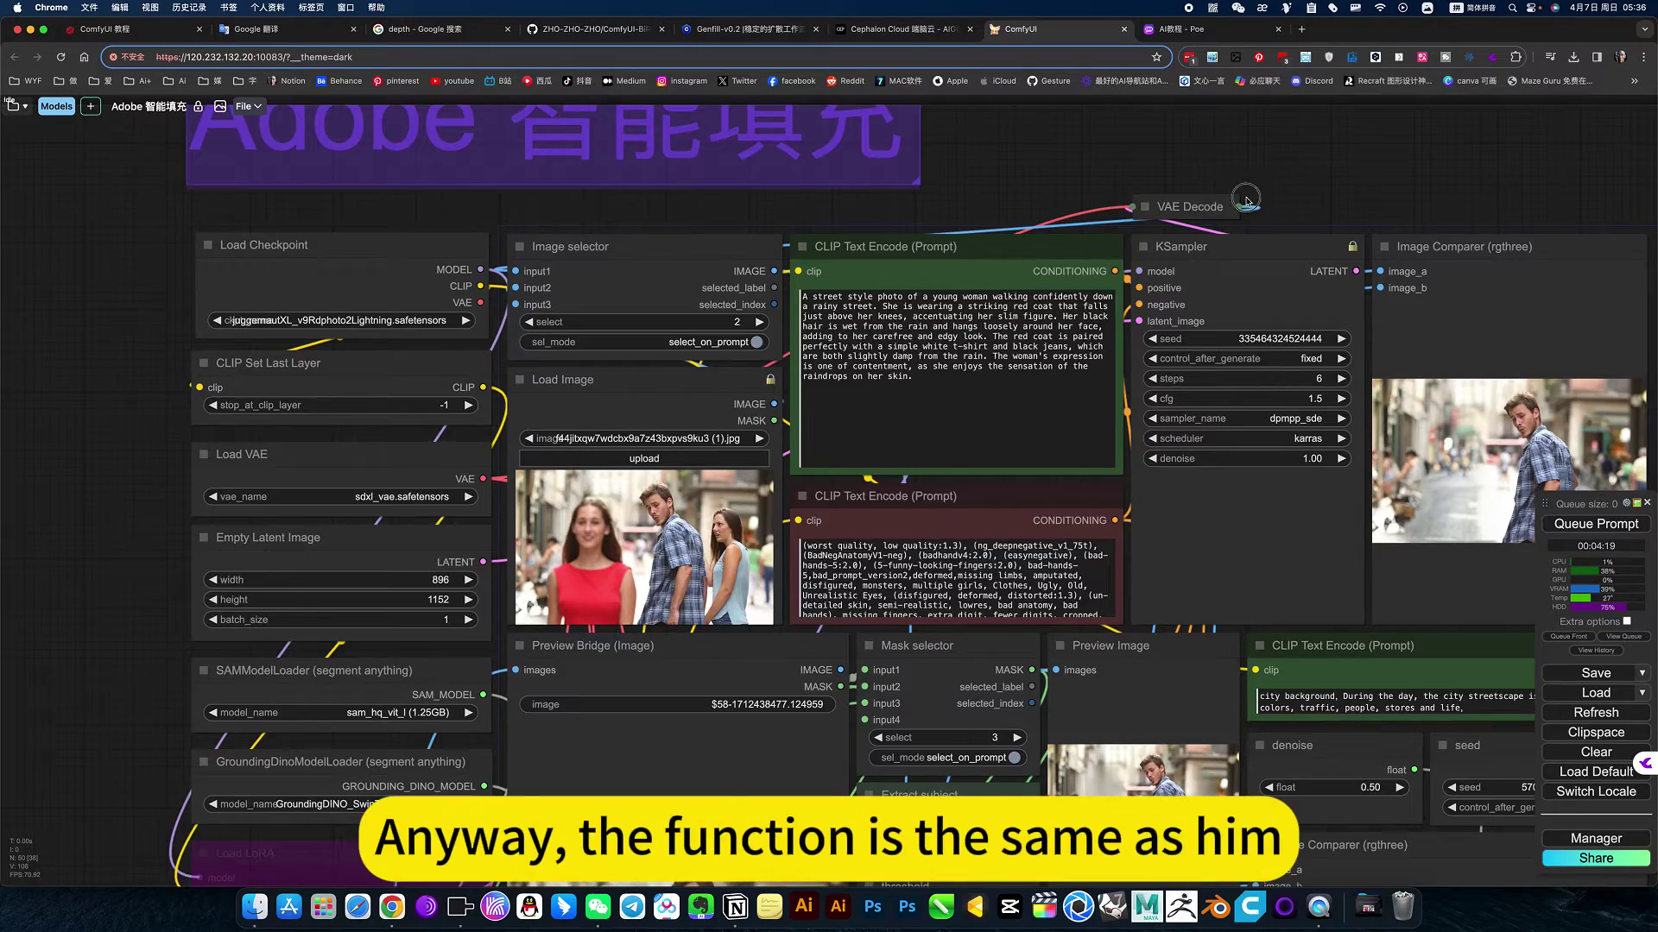
pyautogui.hscroll(3, 1246, 198)
pyautogui.scroll(-1, 1246, 198)
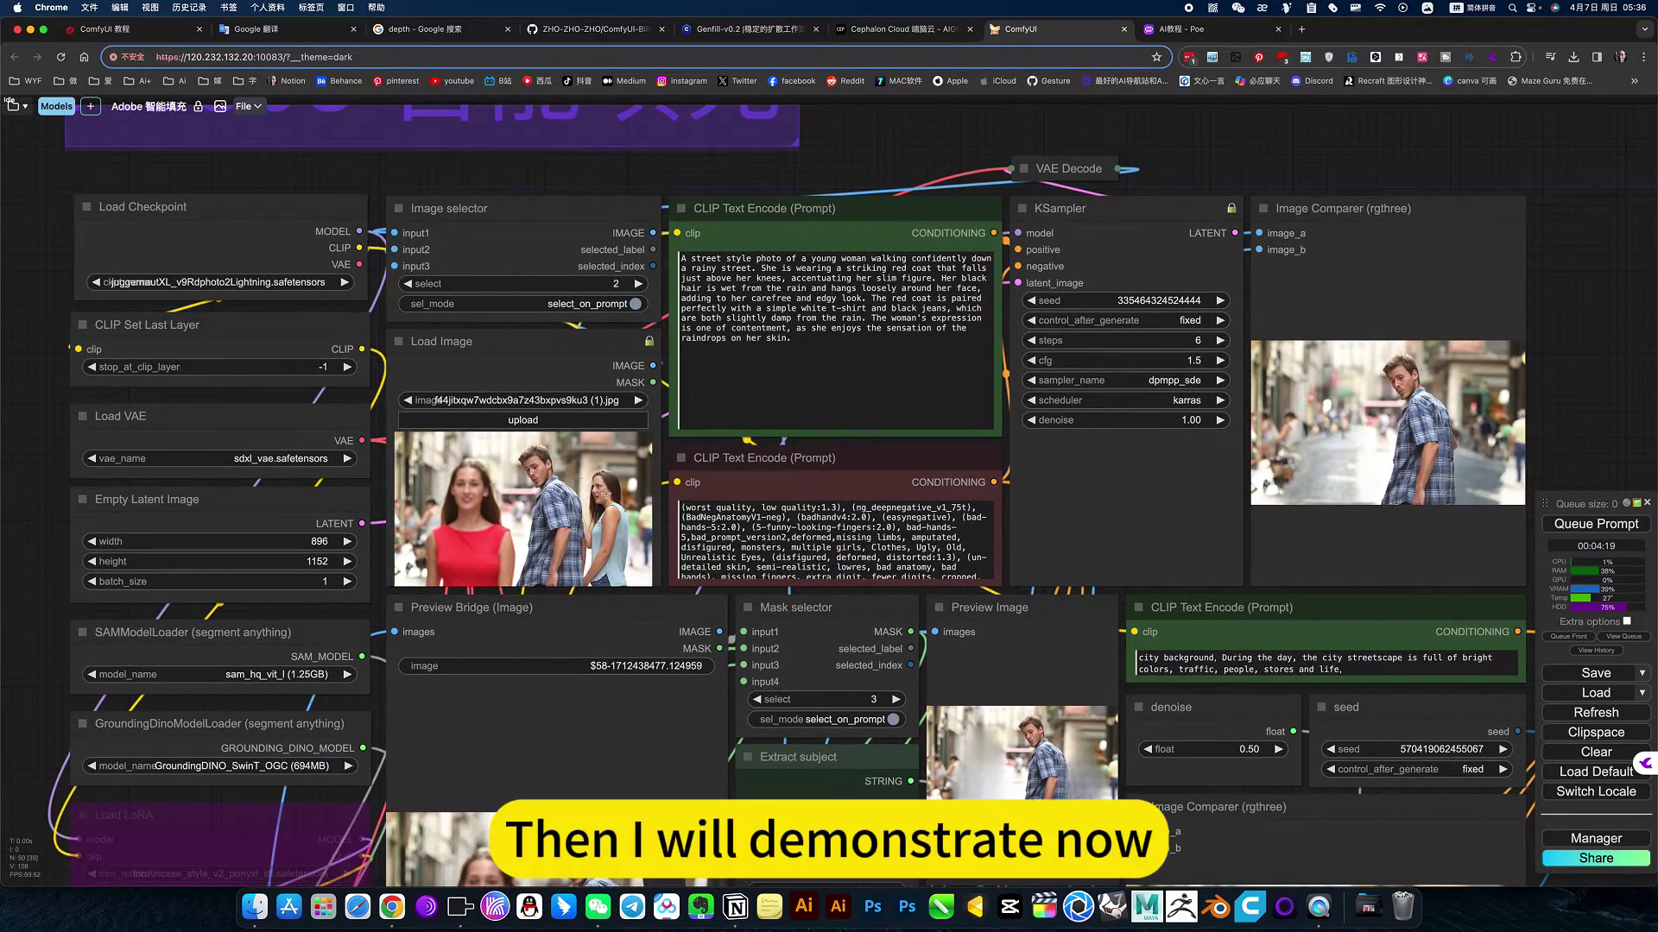
pyautogui.scroll(-1, 583, 503)
pyautogui.scroll(-2, 582, 503)
pyautogui.scroll(2, 584, 504)
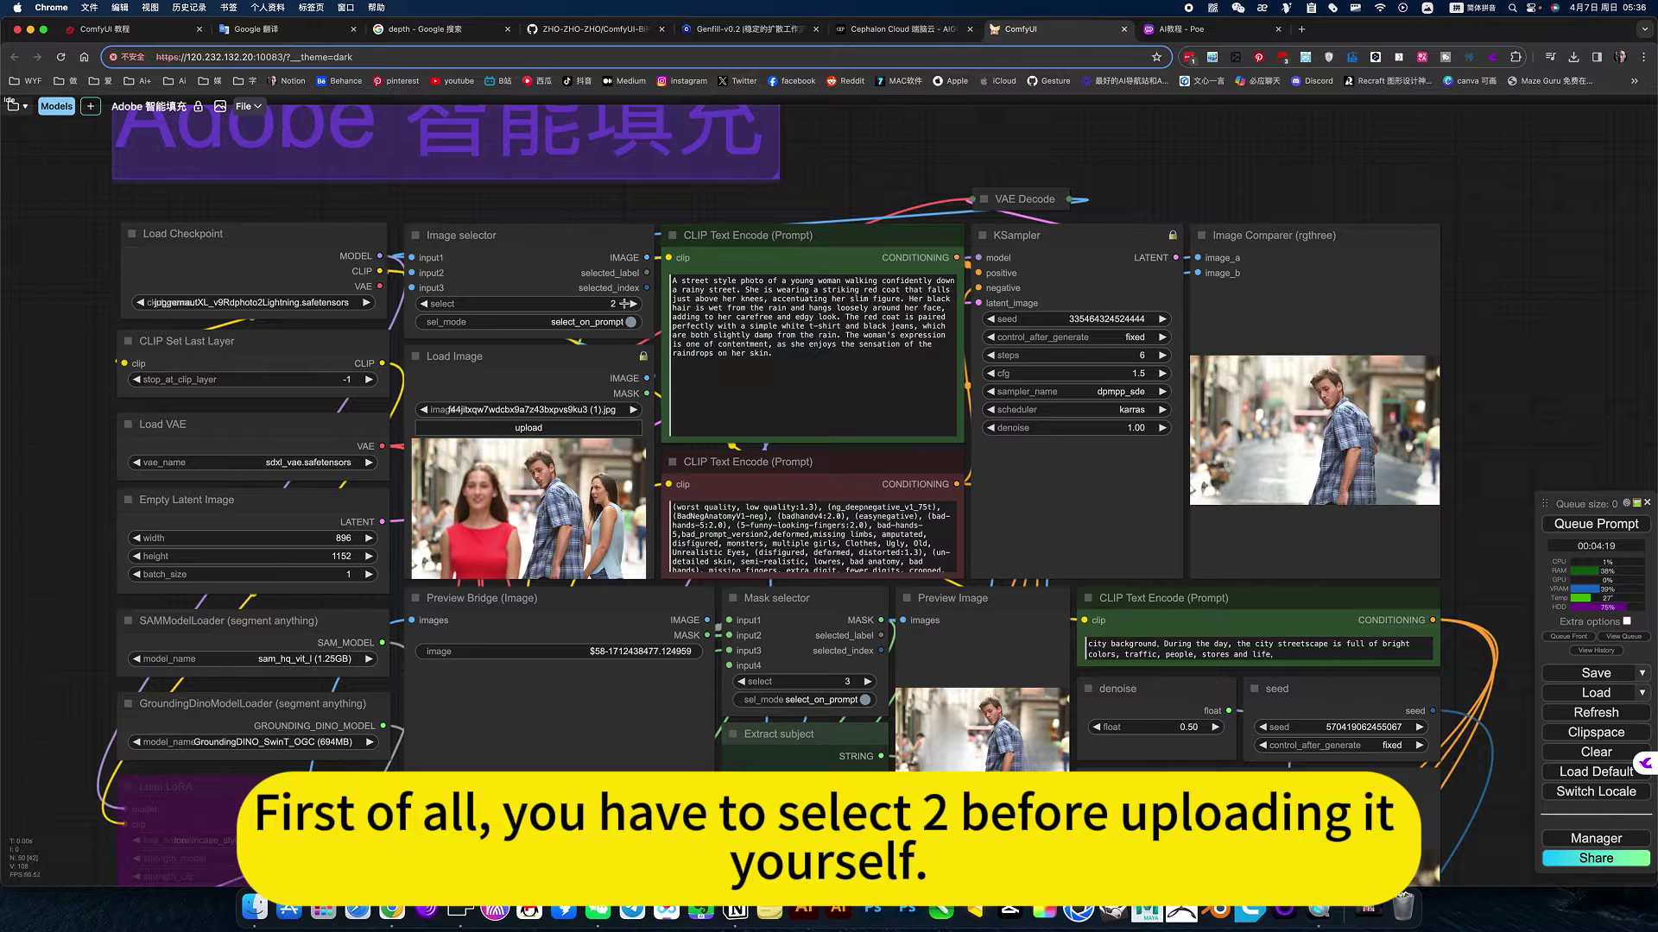
pyautogui.click(421, 303)
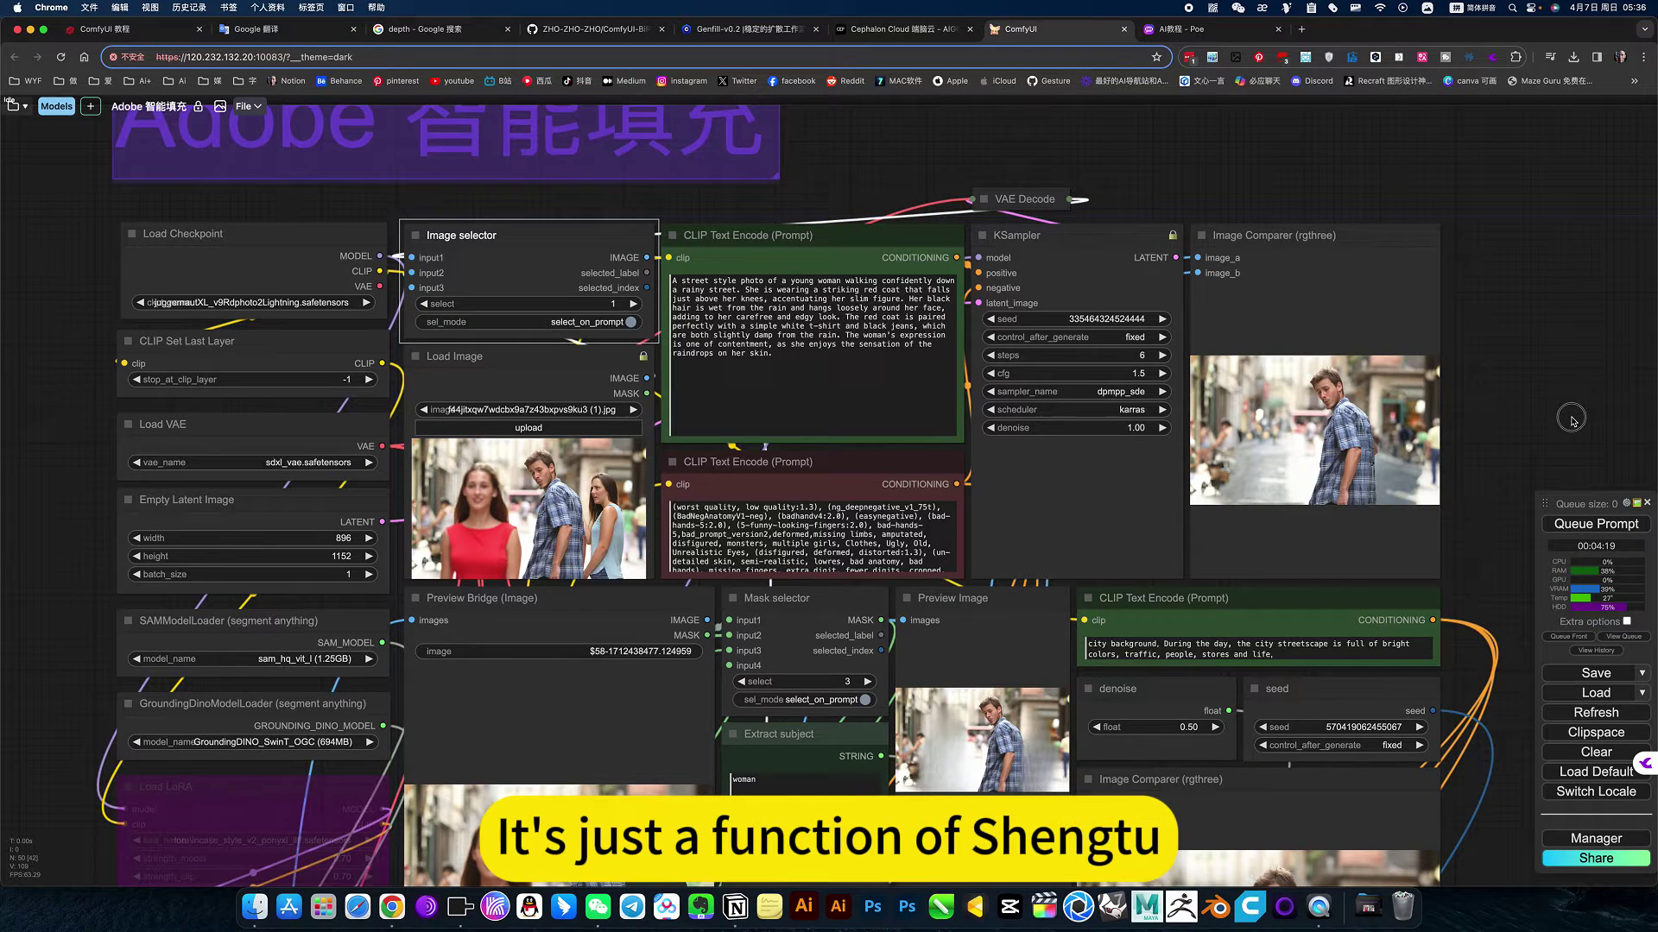
pyautogui.scroll(-2, 677, 357)
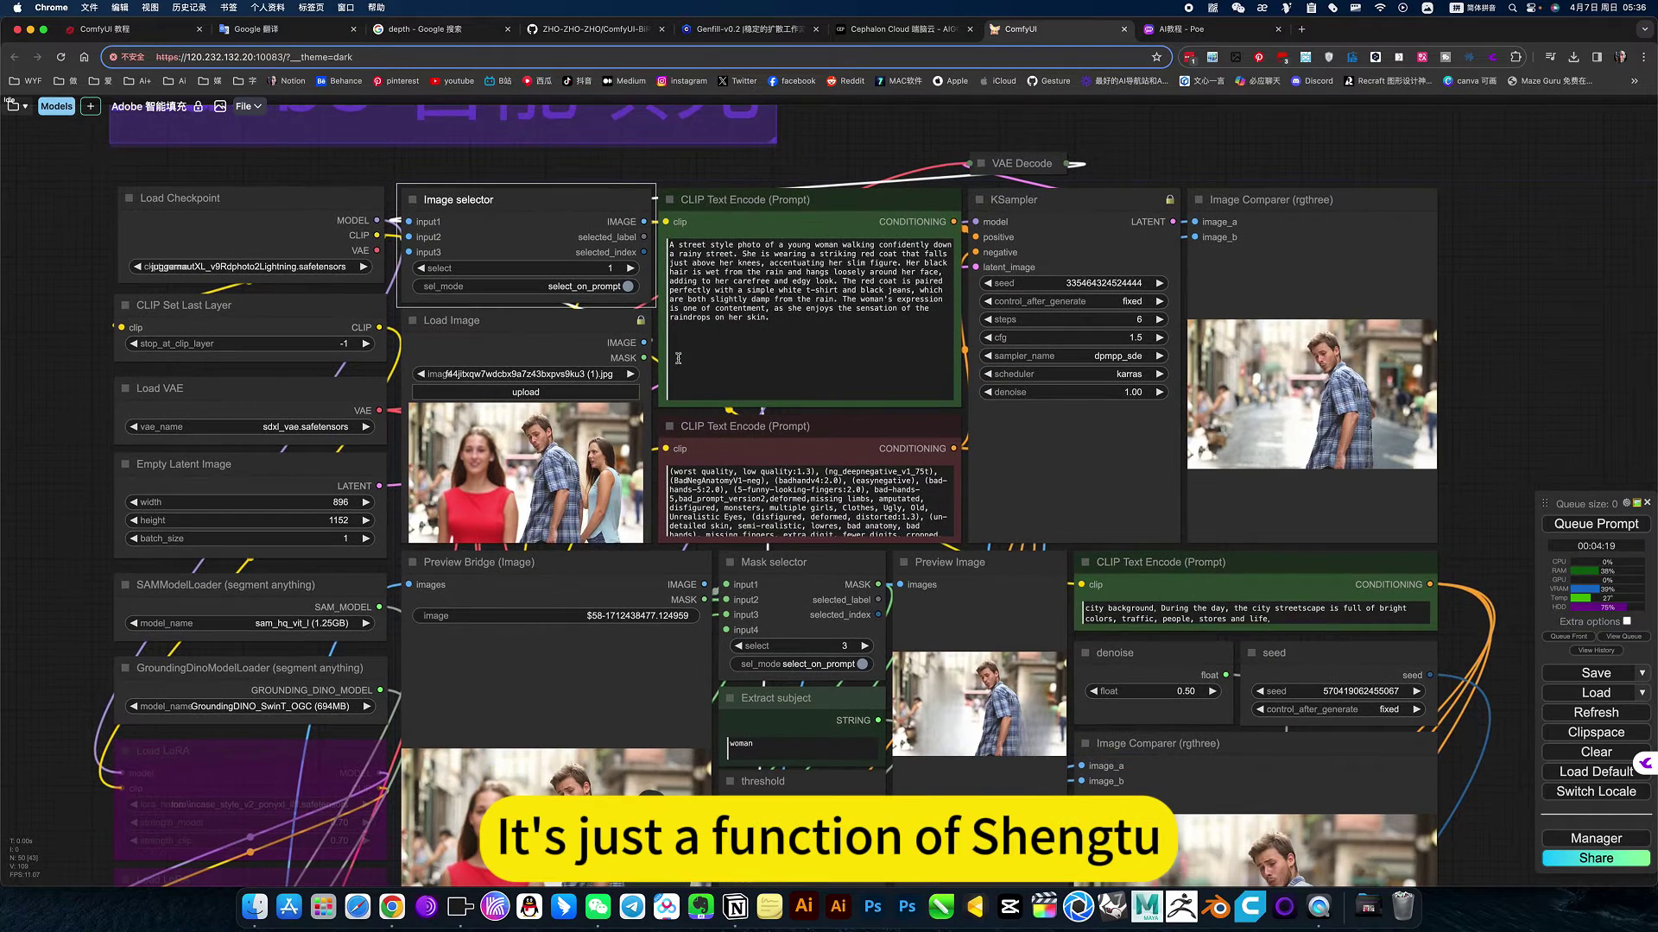
pyautogui.click(1572, 523)
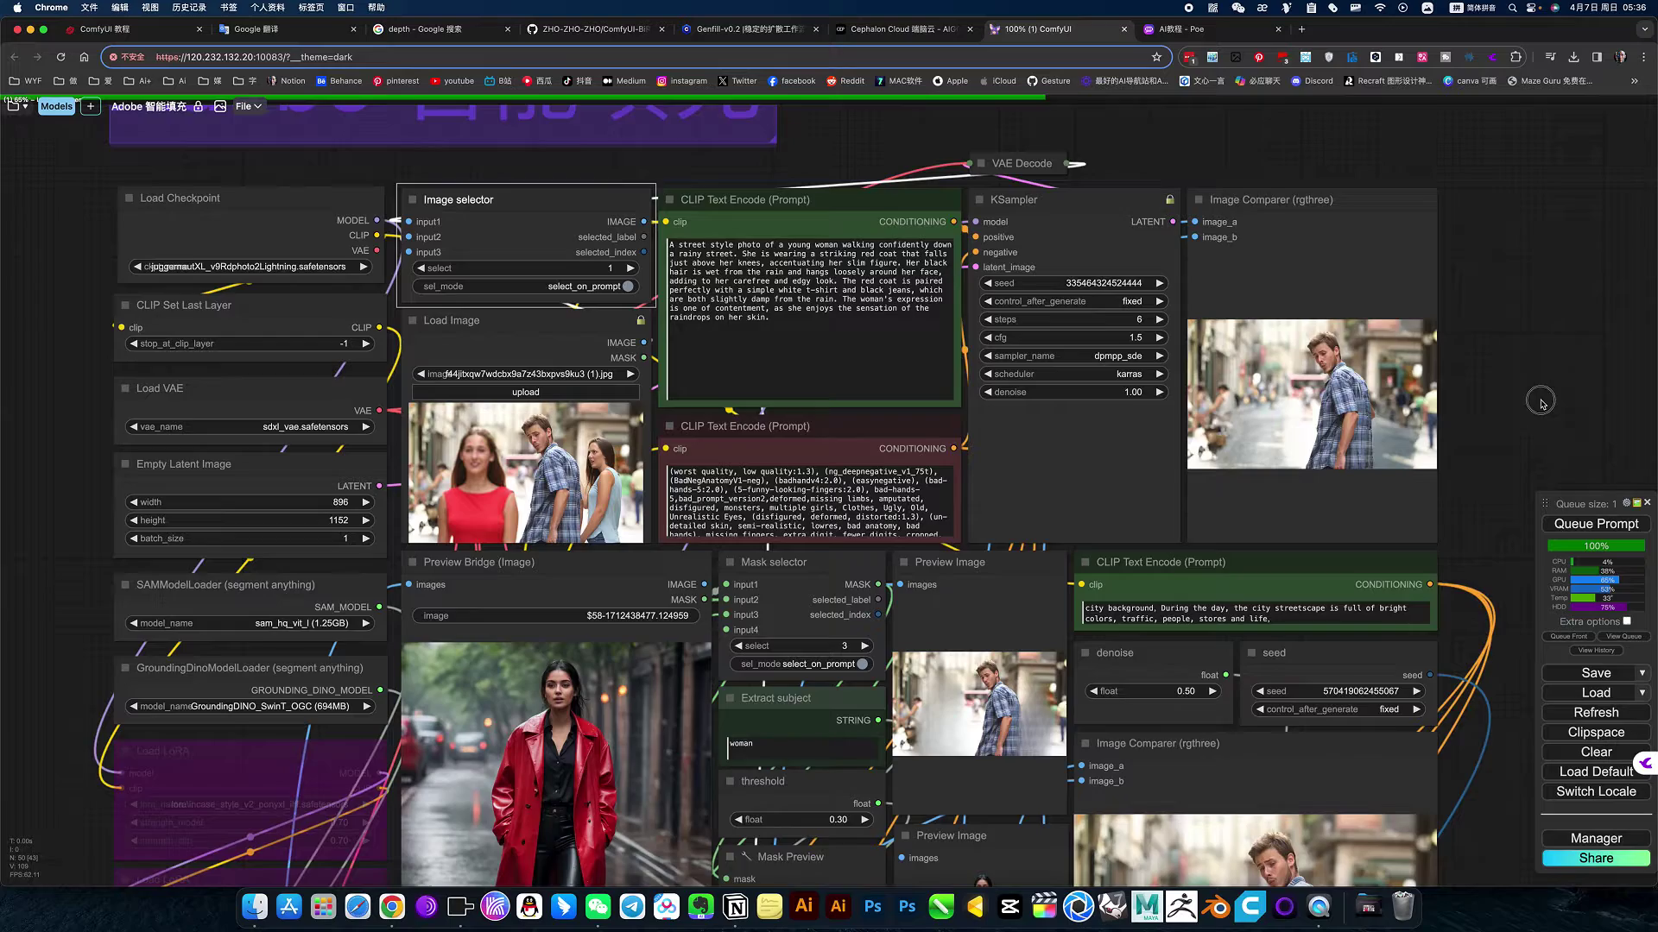
pyautogui.scroll(-2, 1542, 403)
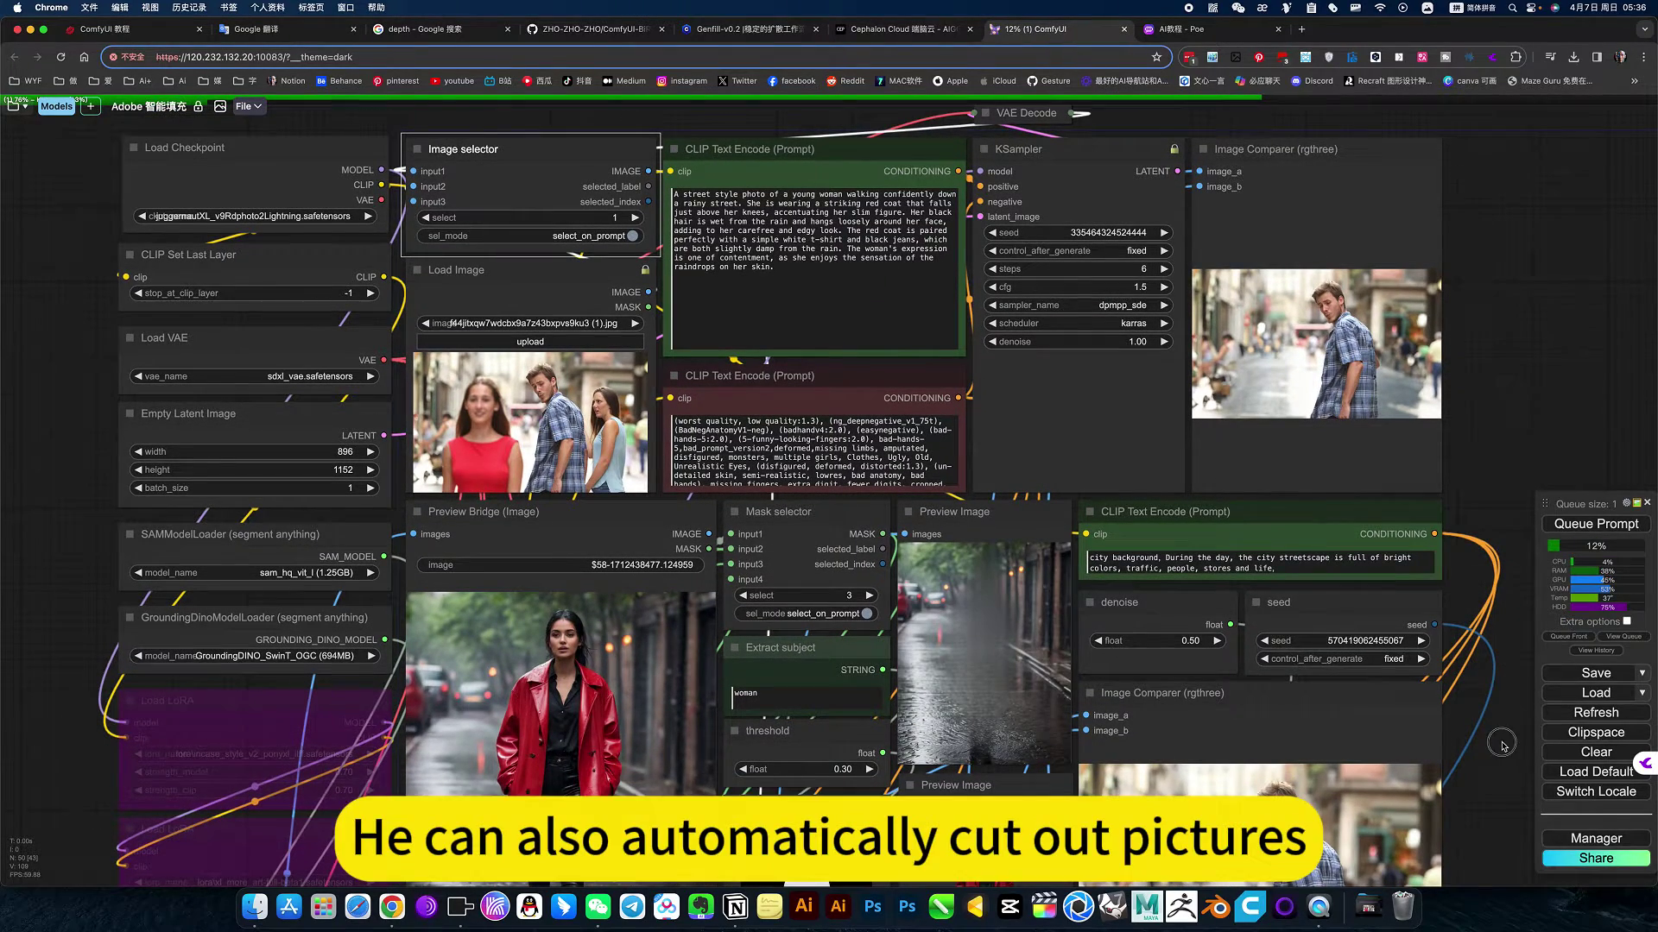
pyautogui.scroll(-2, 1502, 745)
pyautogui.scroll(-2, 1502, 744)
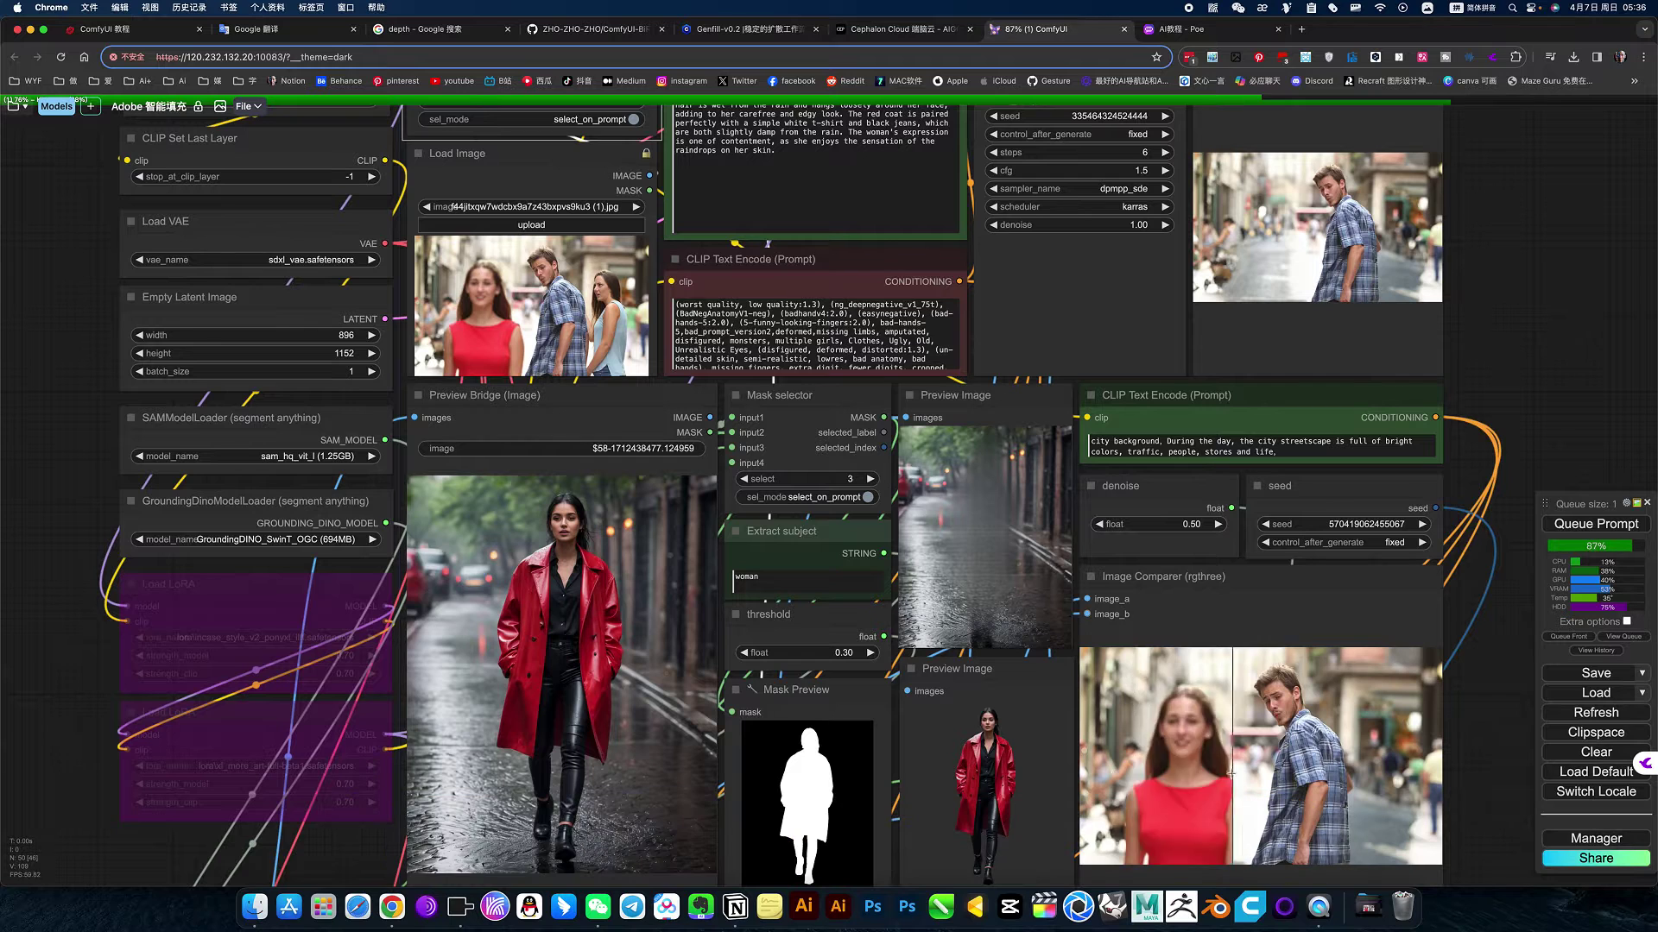
pyautogui.click(760, 582)
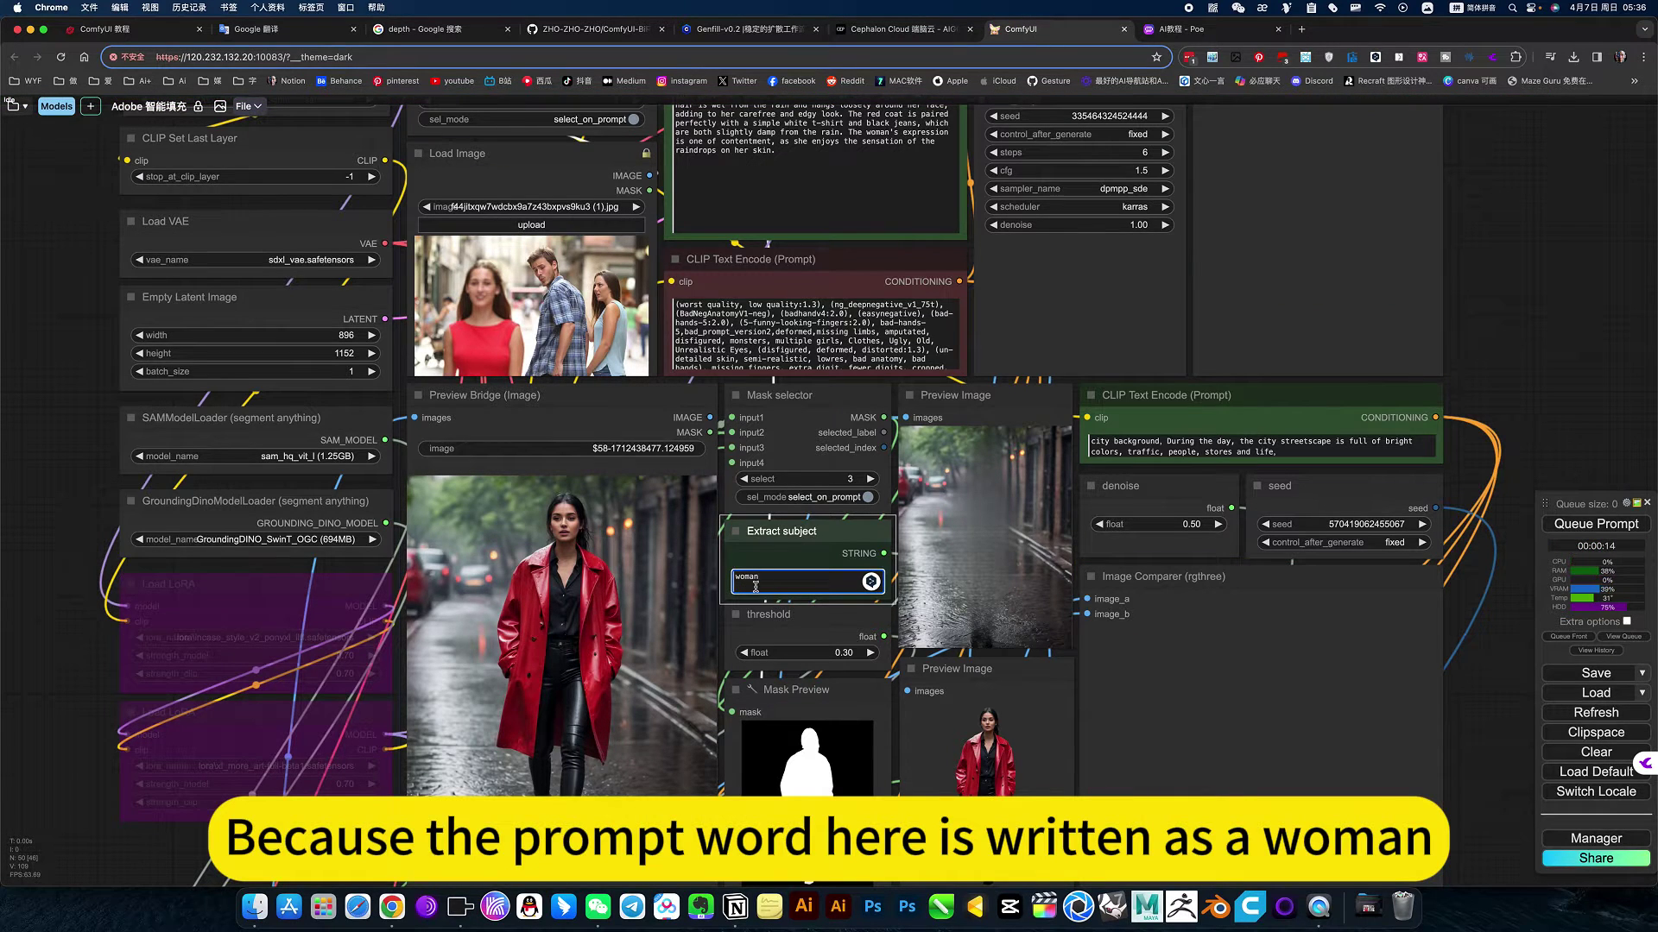
pyautogui.click(837, 637)
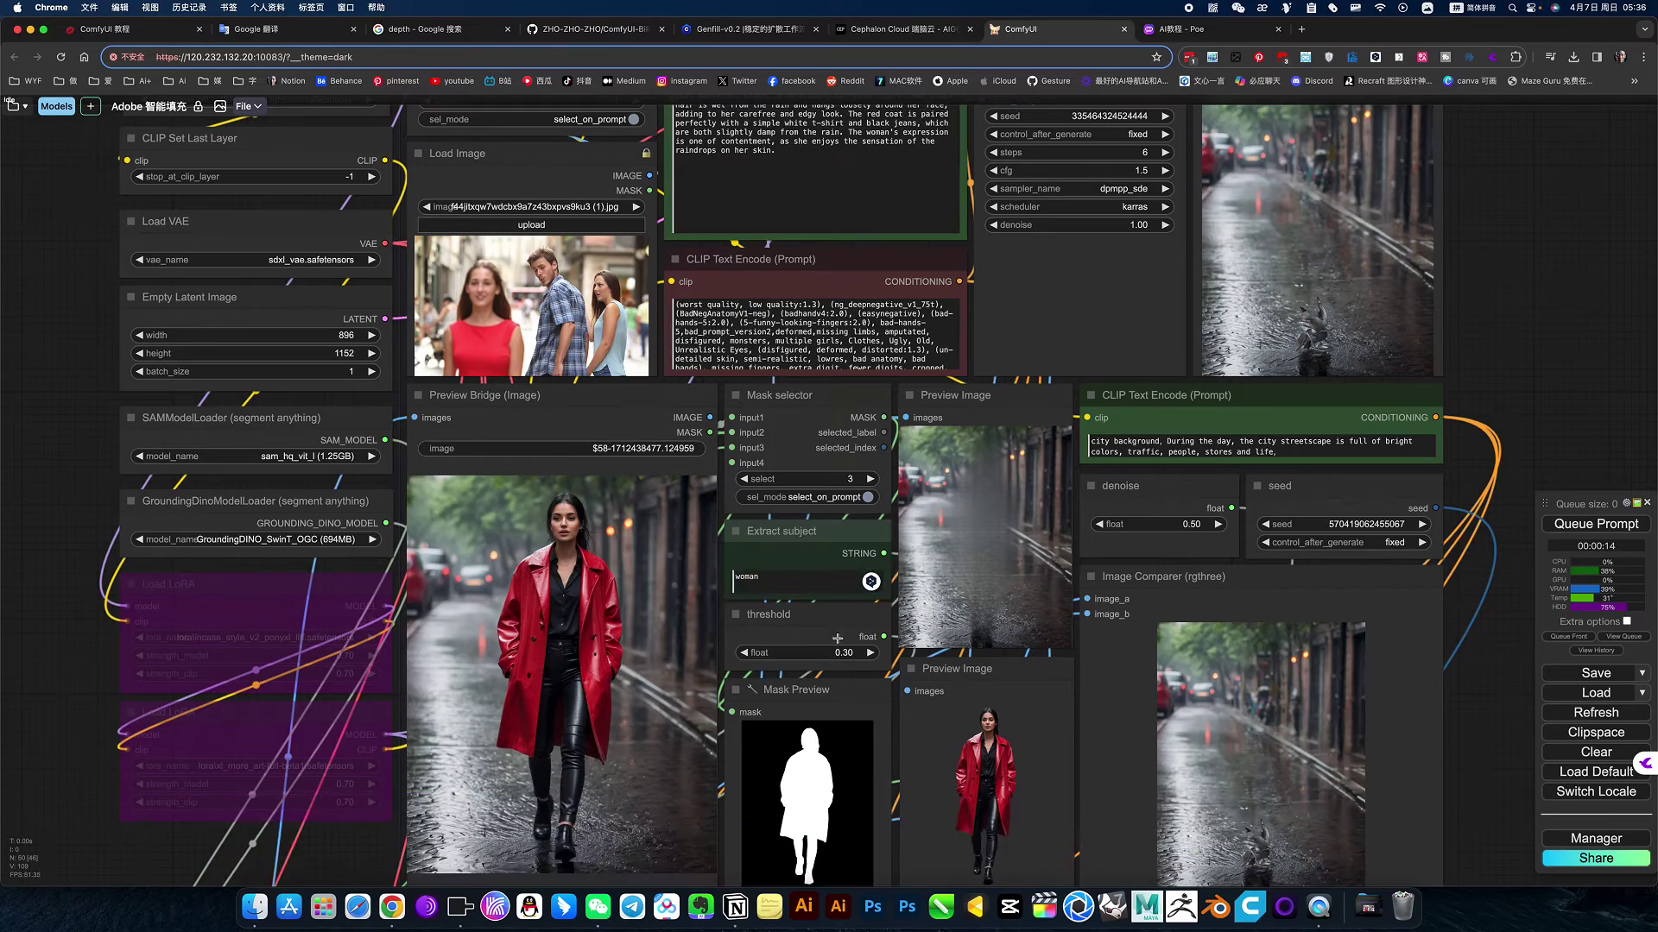
pyautogui.scroll(-5, 794, 634)
pyautogui.scroll(5, 794, 635)
pyautogui.scroll(4, 793, 634)
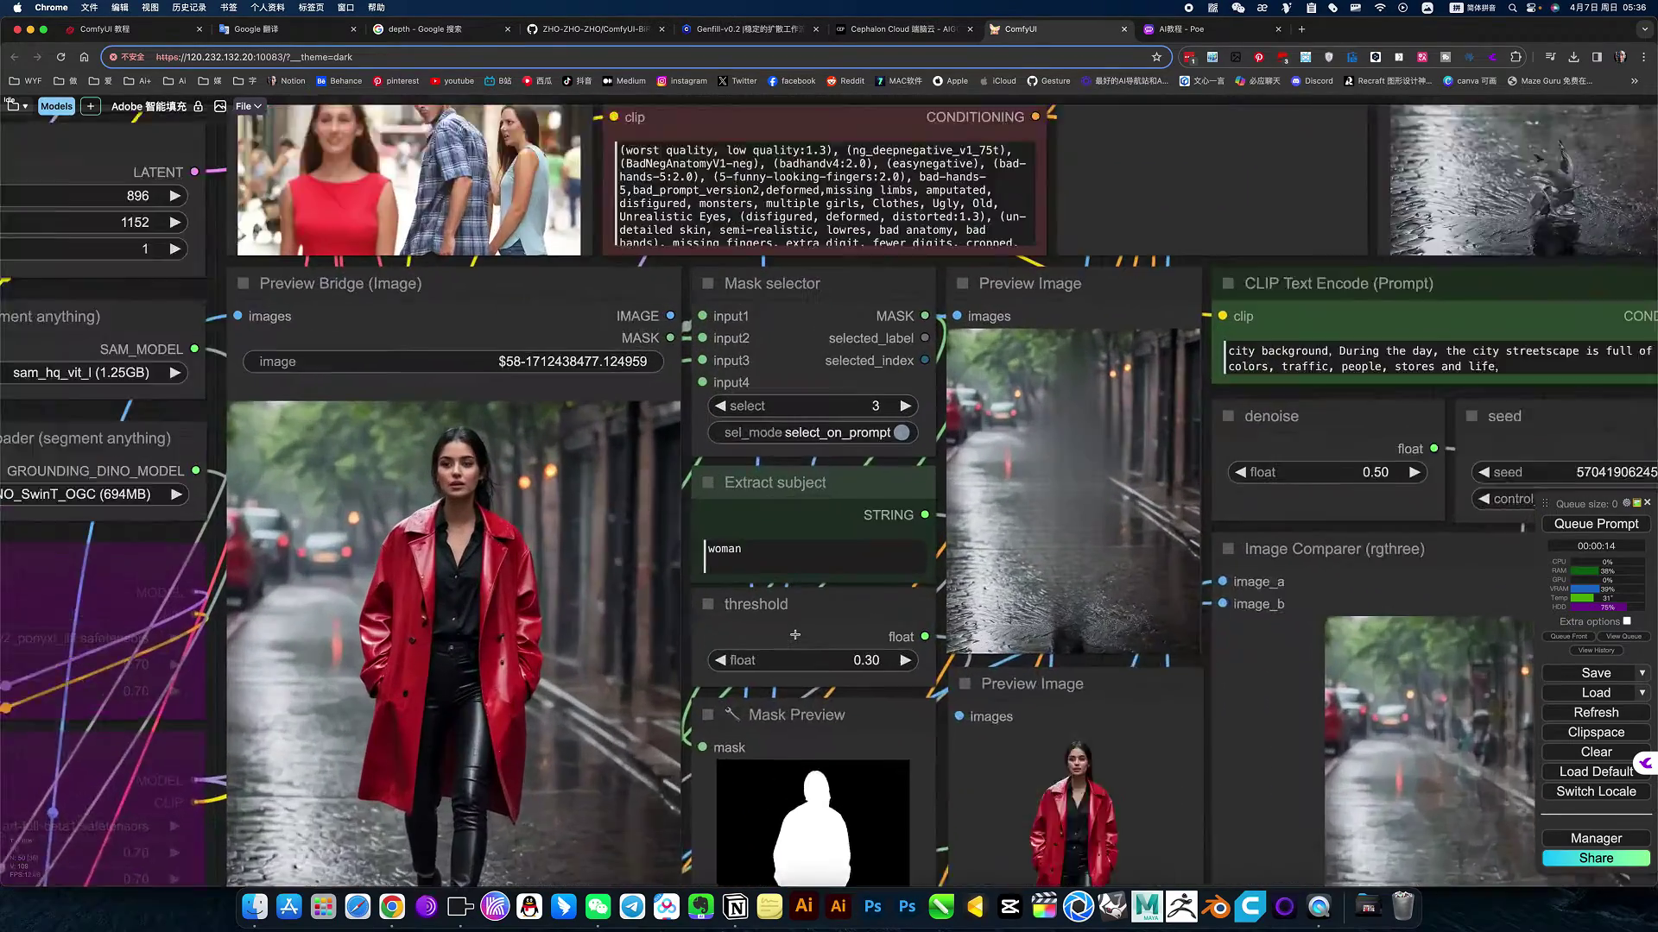
pyautogui.scroll(3, 796, 636)
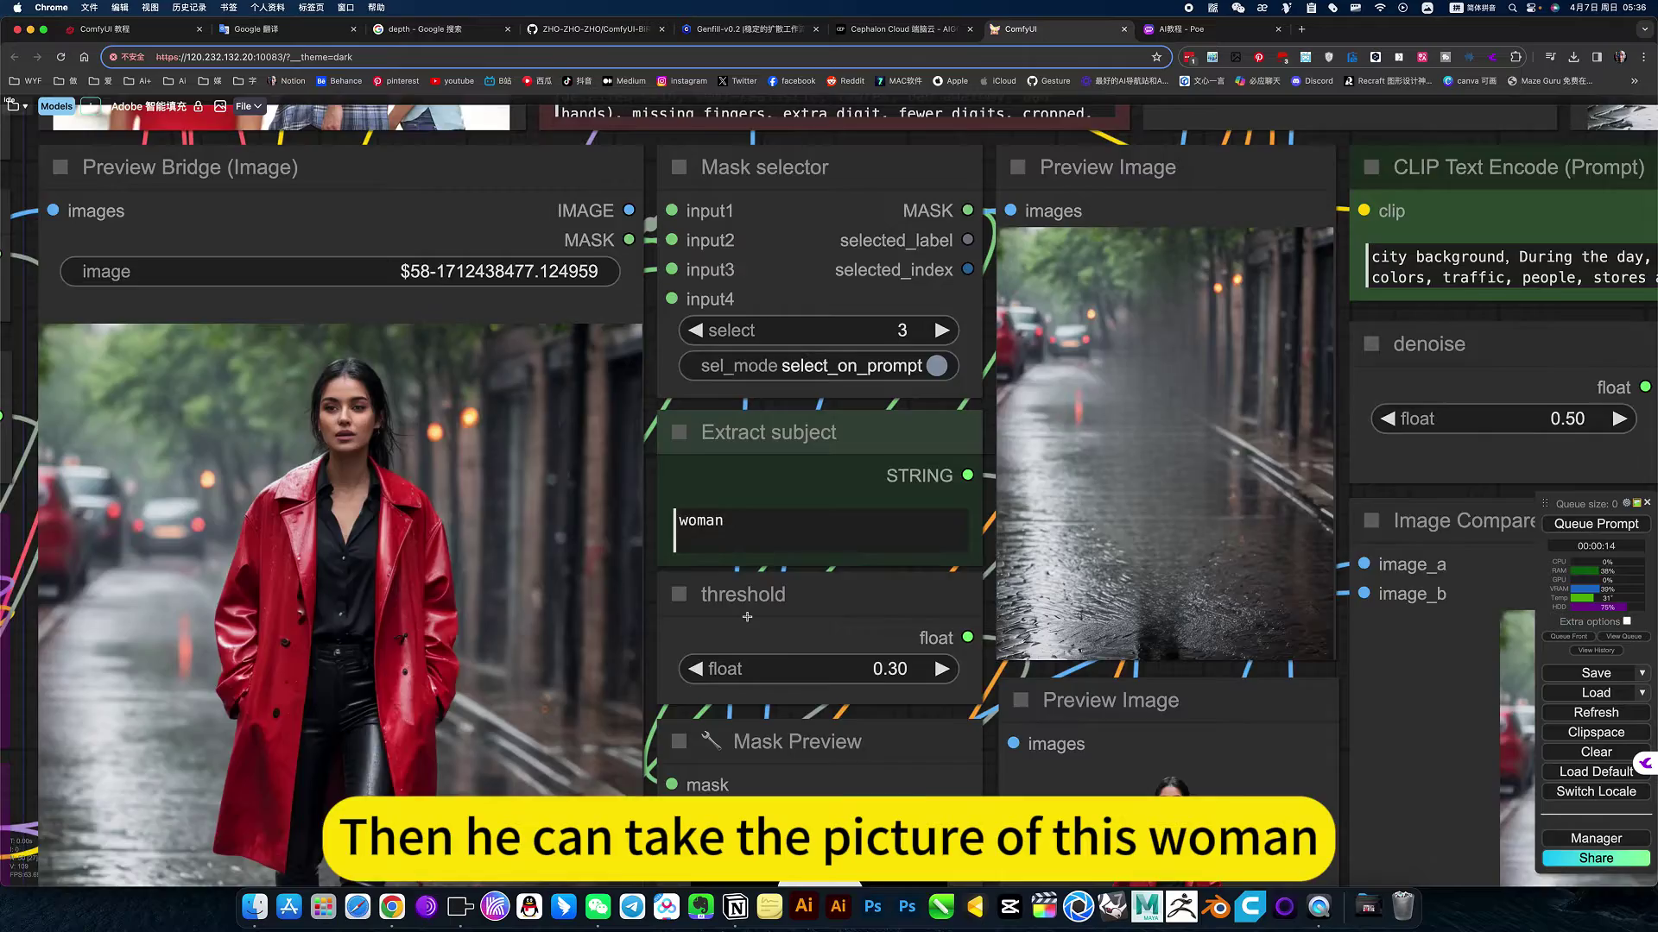
pyautogui.scroll(-4, 747, 617)
pyautogui.scroll(-2, 747, 616)
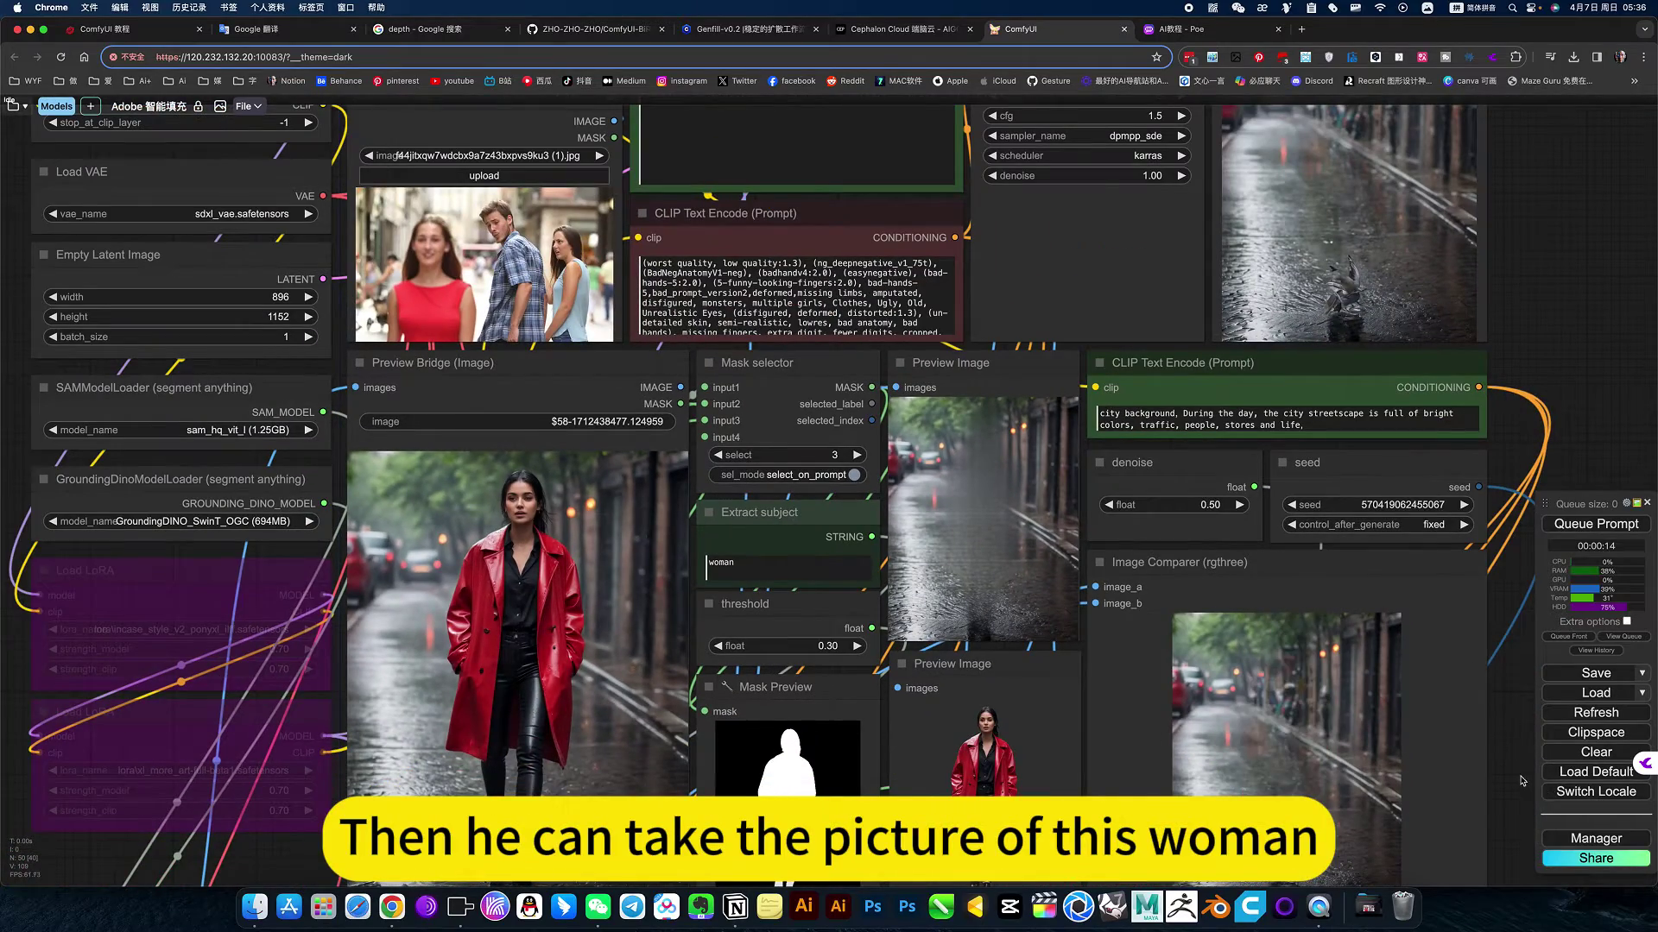
pyautogui.moveTo(1532, 656); pyautogui.dragTo(1484, 390)
pyautogui.scroll(-5, 1300, 696)
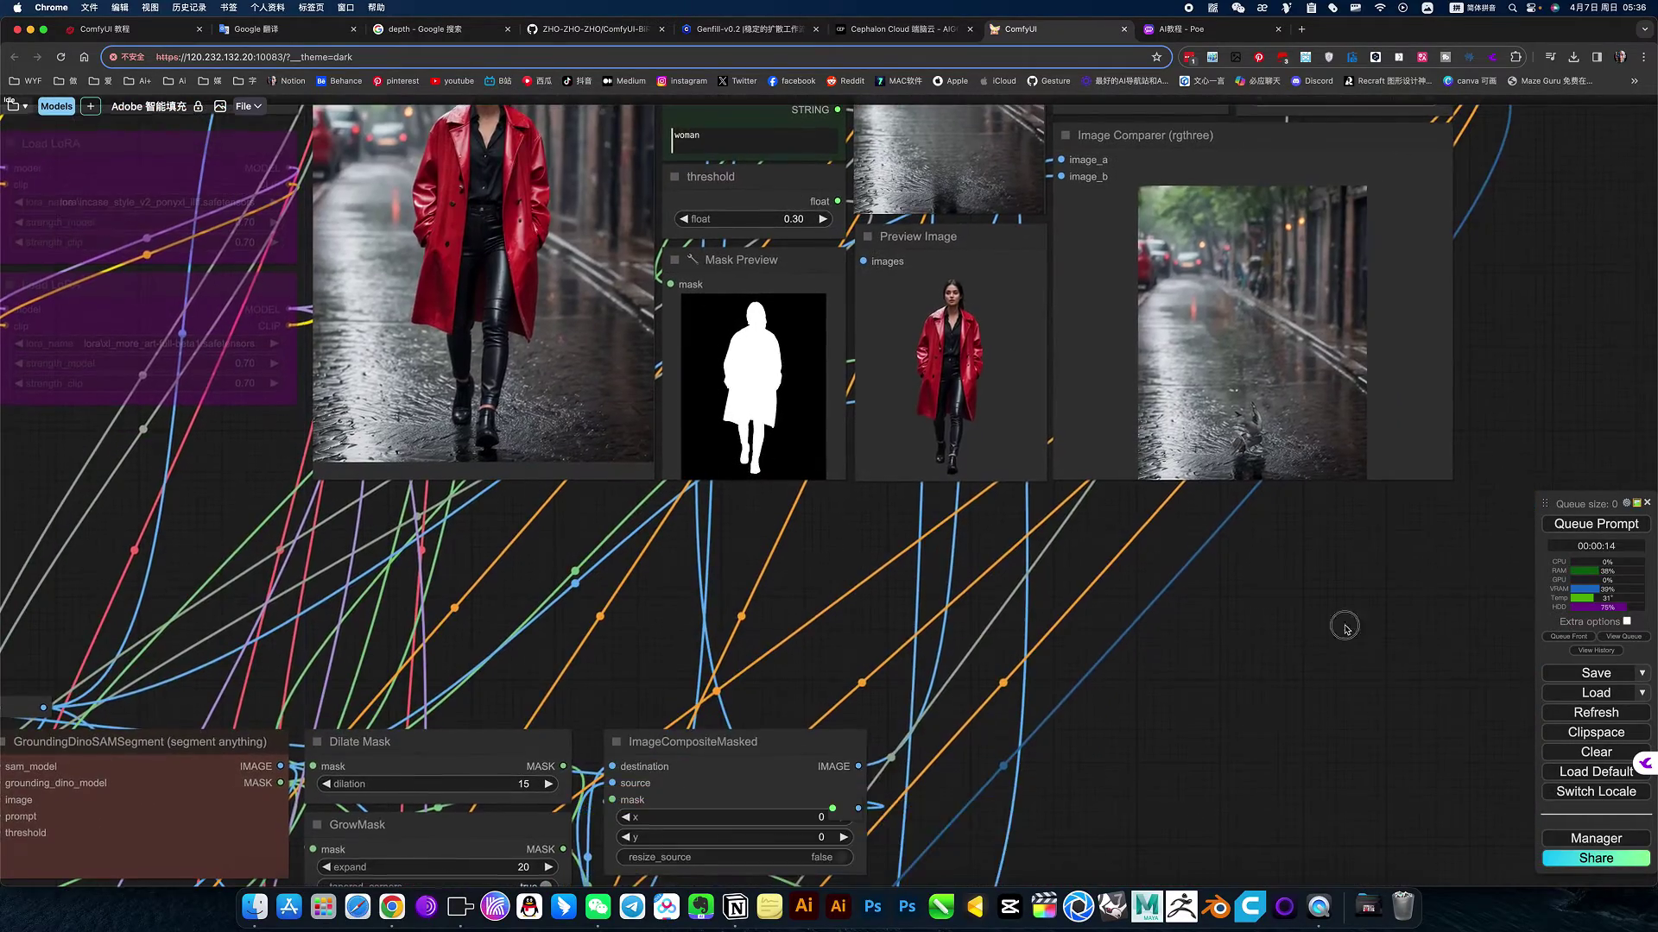
pyautogui.scroll(-5, 1339, 621)
pyautogui.scroll(-3, 1316, 456)
pyautogui.scroll(-3, 1309, 406)
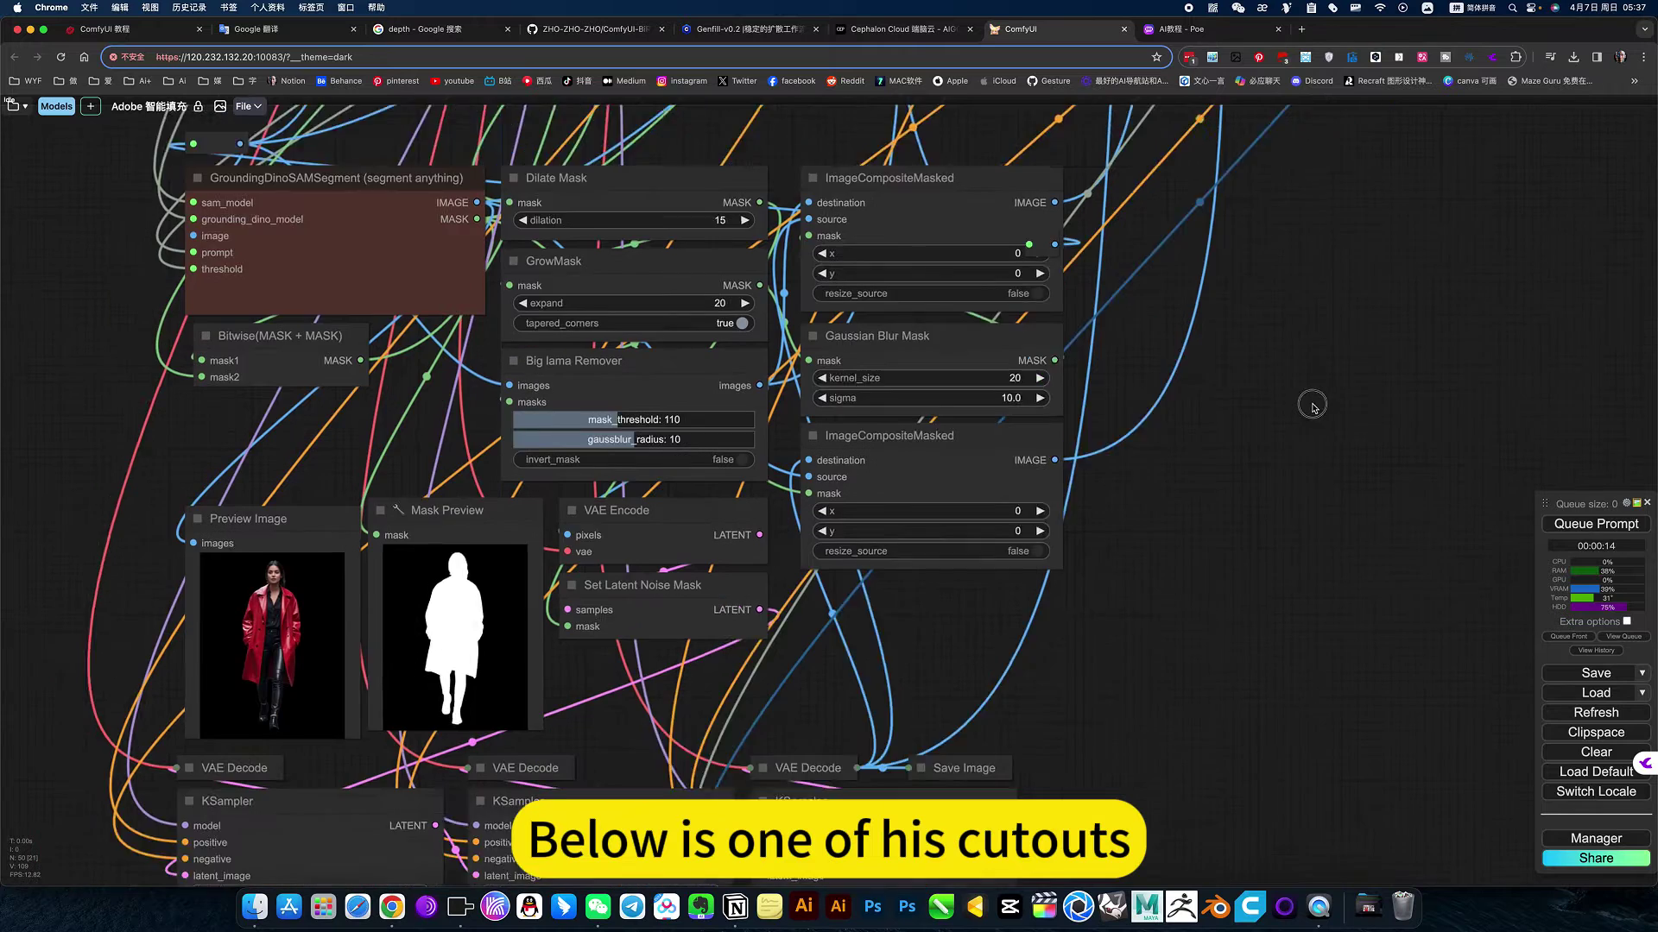
pyautogui.scroll(-1, 1265, 506)
pyautogui.scroll(-3, 1264, 505)
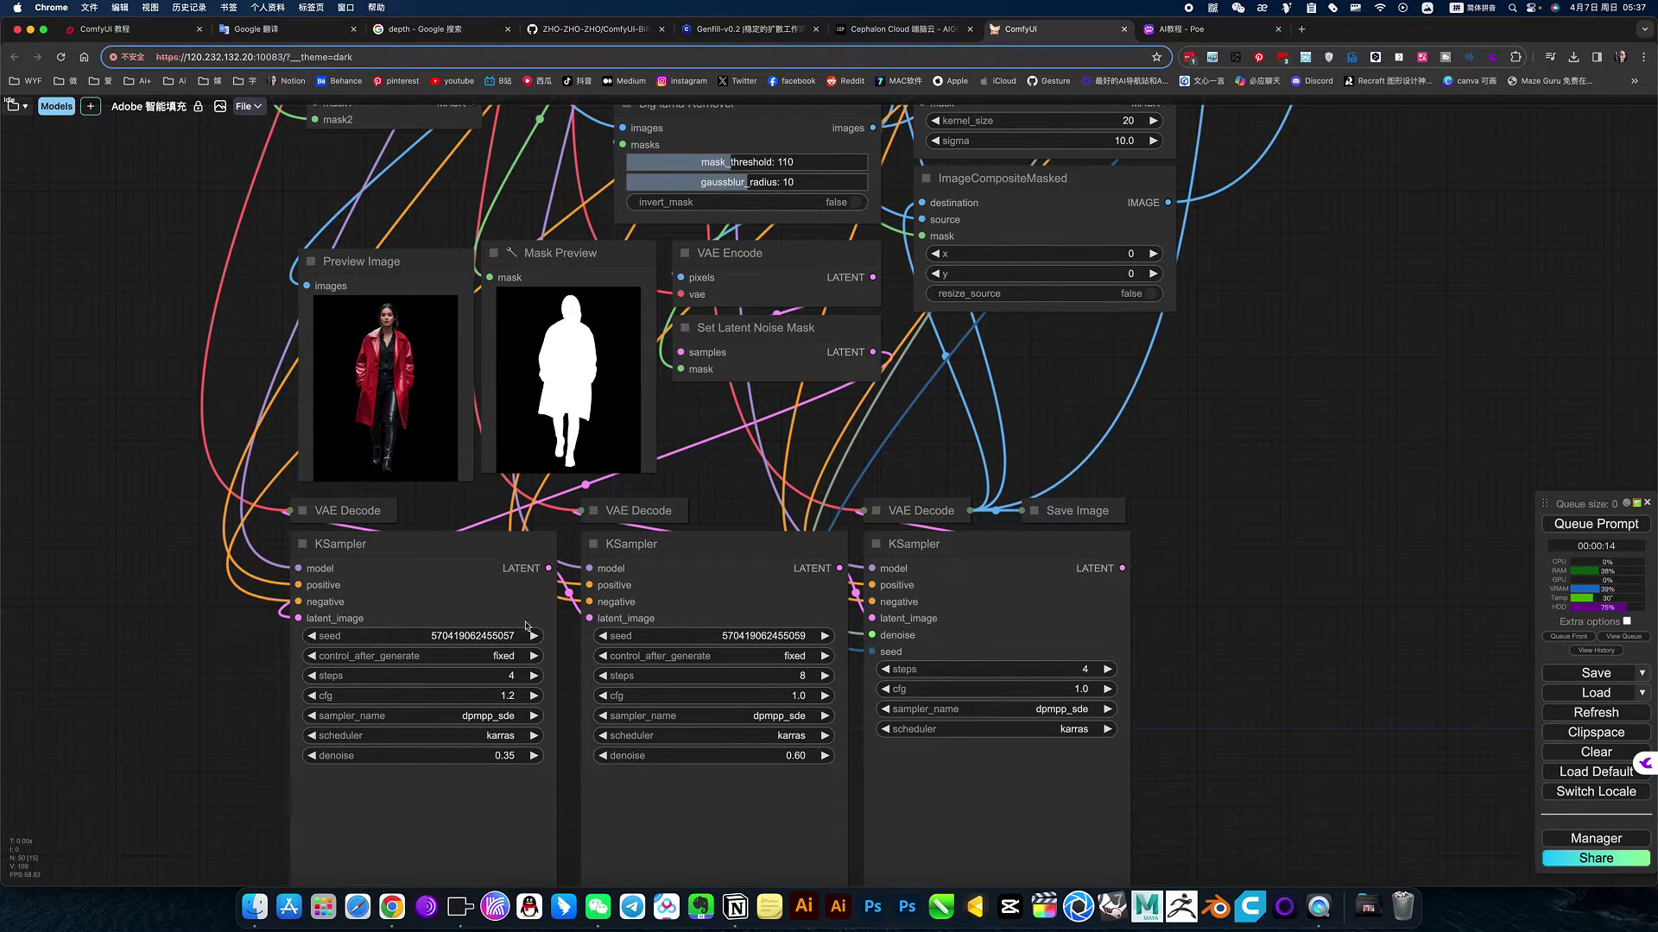
pyautogui.scroll(5, 1295, 525)
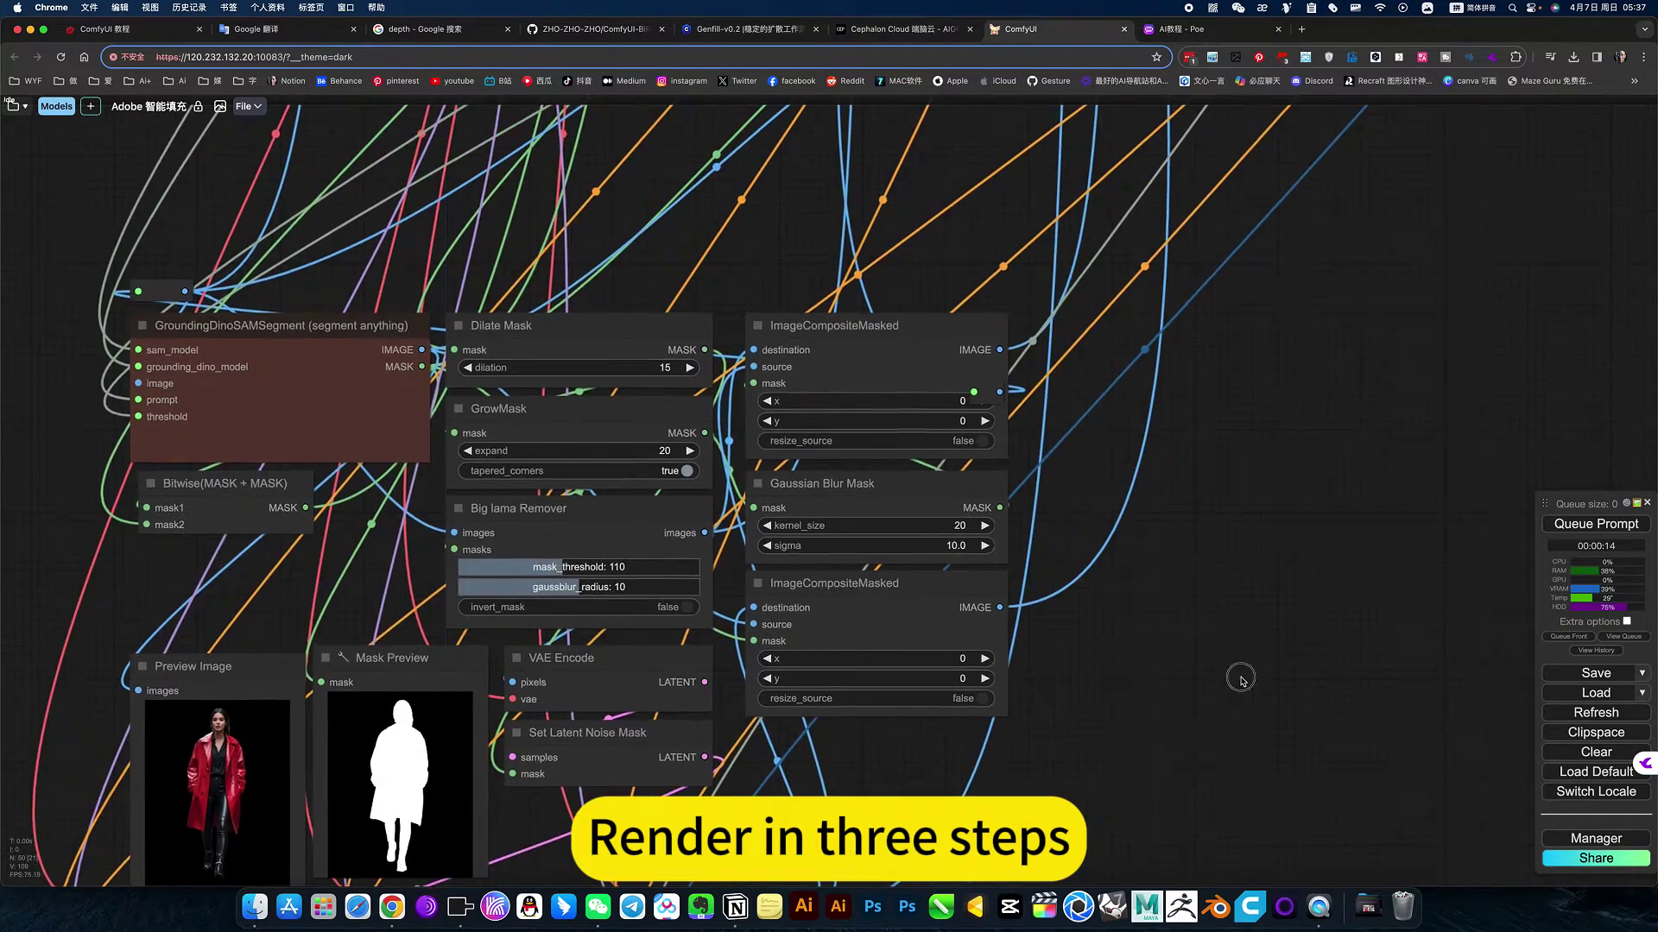
pyautogui.scroll(5, 1244, 678)
pyautogui.scroll(5, 1295, 674)
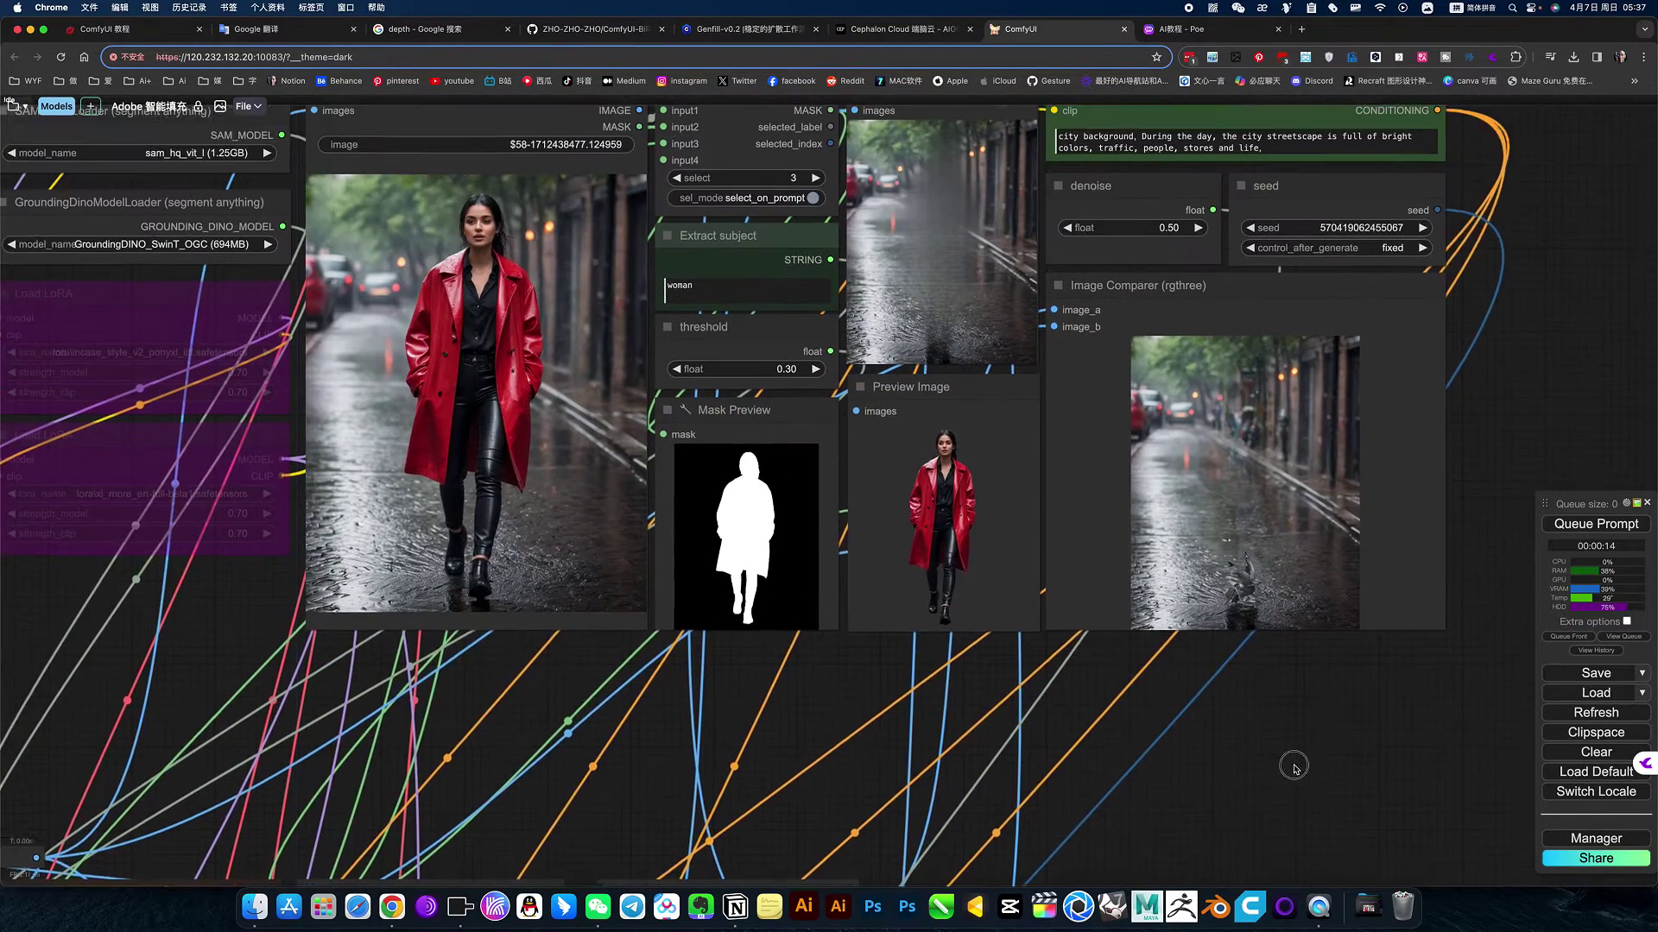
pyautogui.scroll(2, 1263, 699)
pyautogui.scroll(2, 1515, 429)
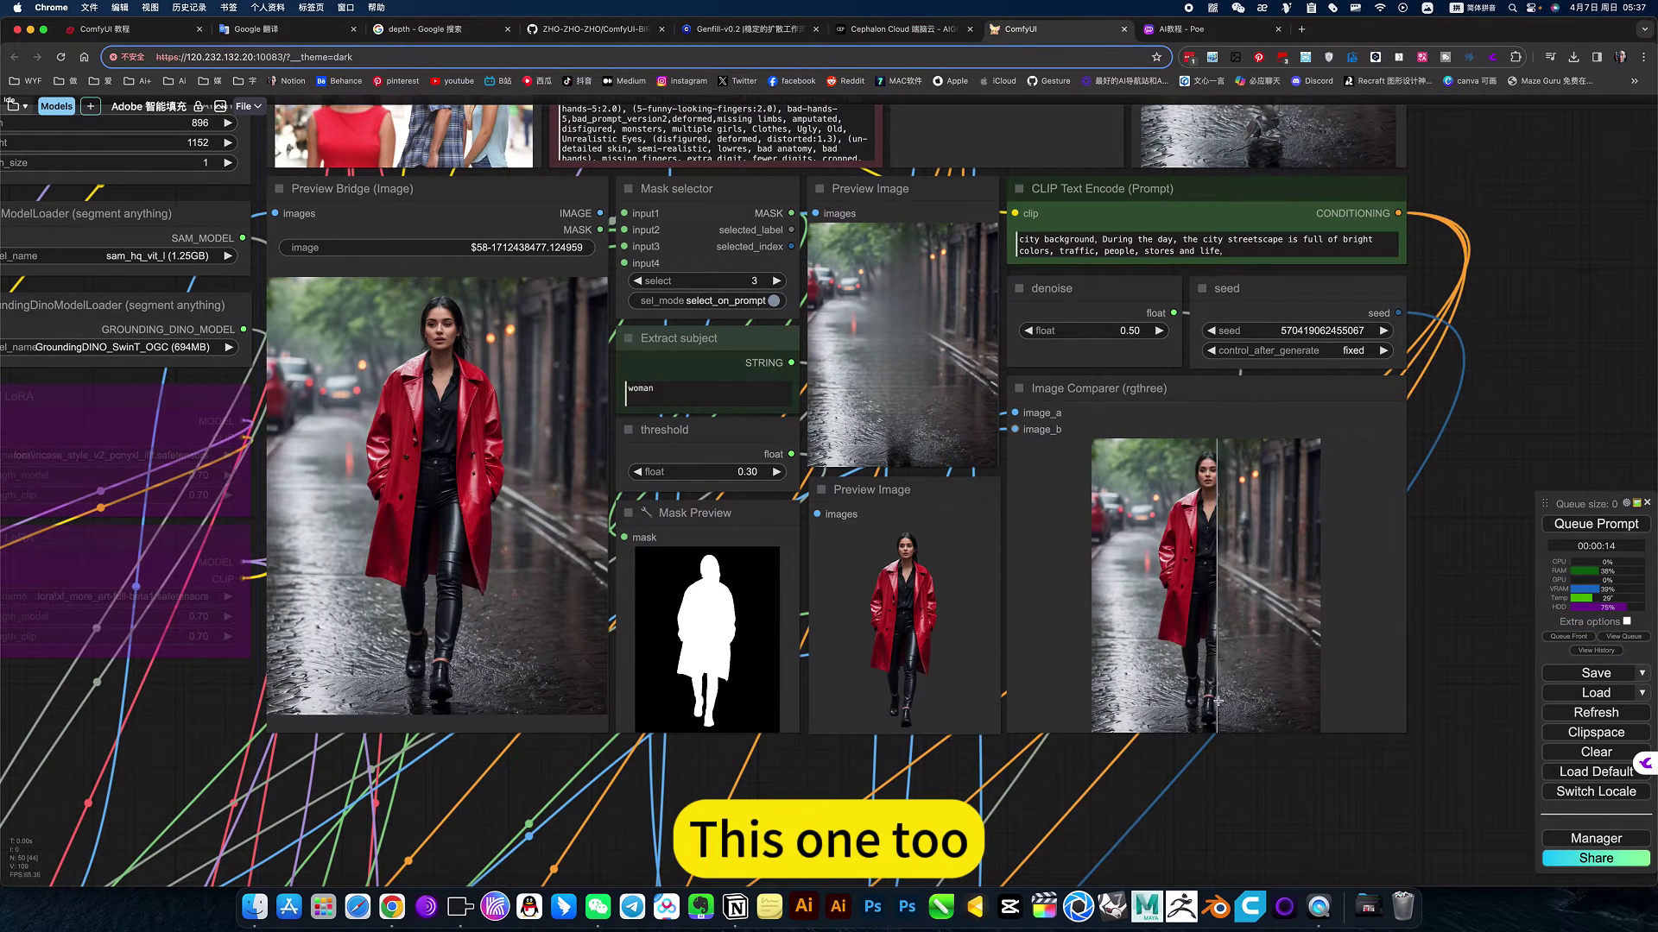
pyautogui.scroll(2, 1291, 804)
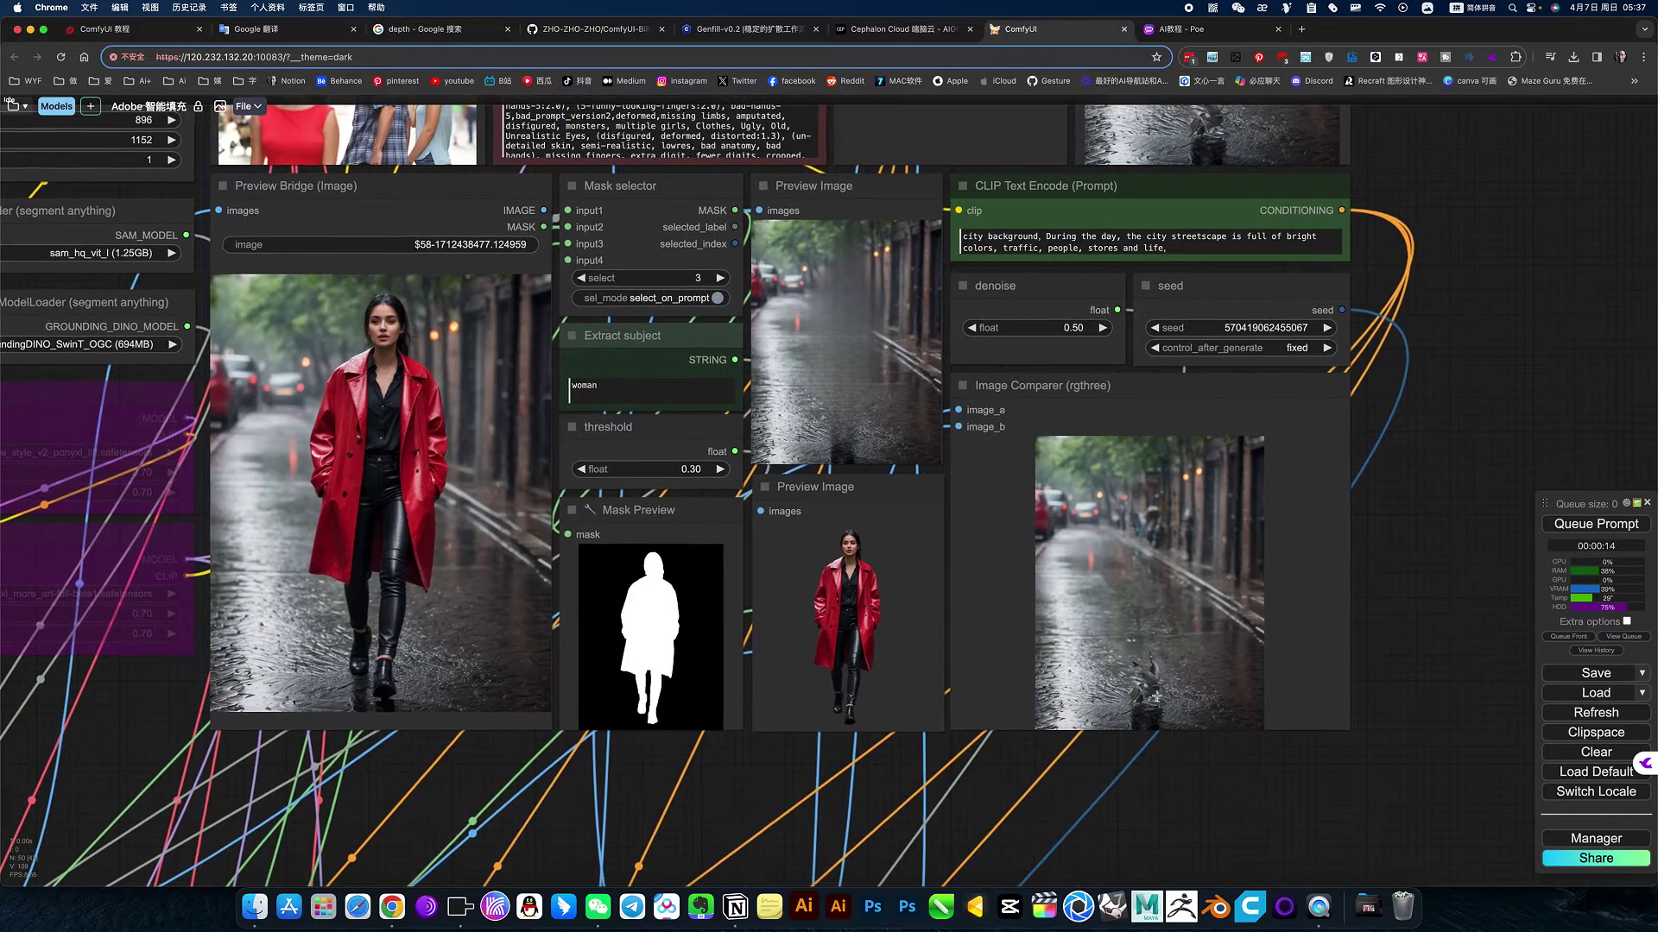
pyautogui.scroll(1, 1230, 738)
pyautogui.scroll(1, 1166, 687)
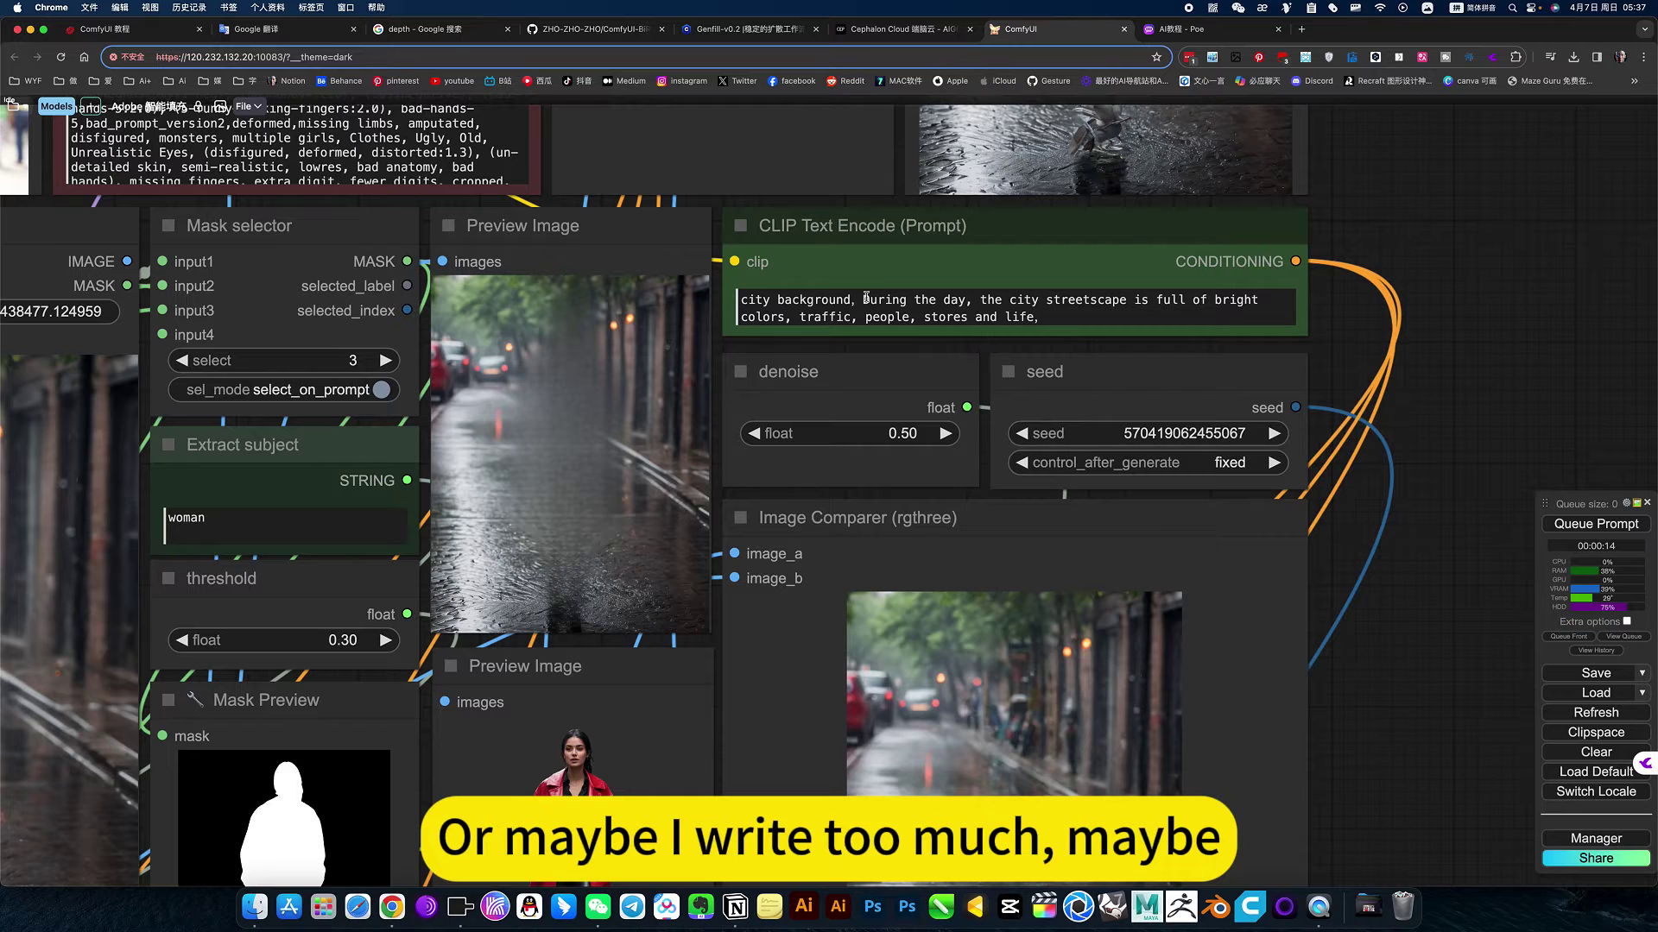
# Delete everything after 'city background,' in CLIP Text Encode, then bring up Poe chat.
pyautogui.moveTo(850, 299); pyautogui.dragTo(1213, 328)
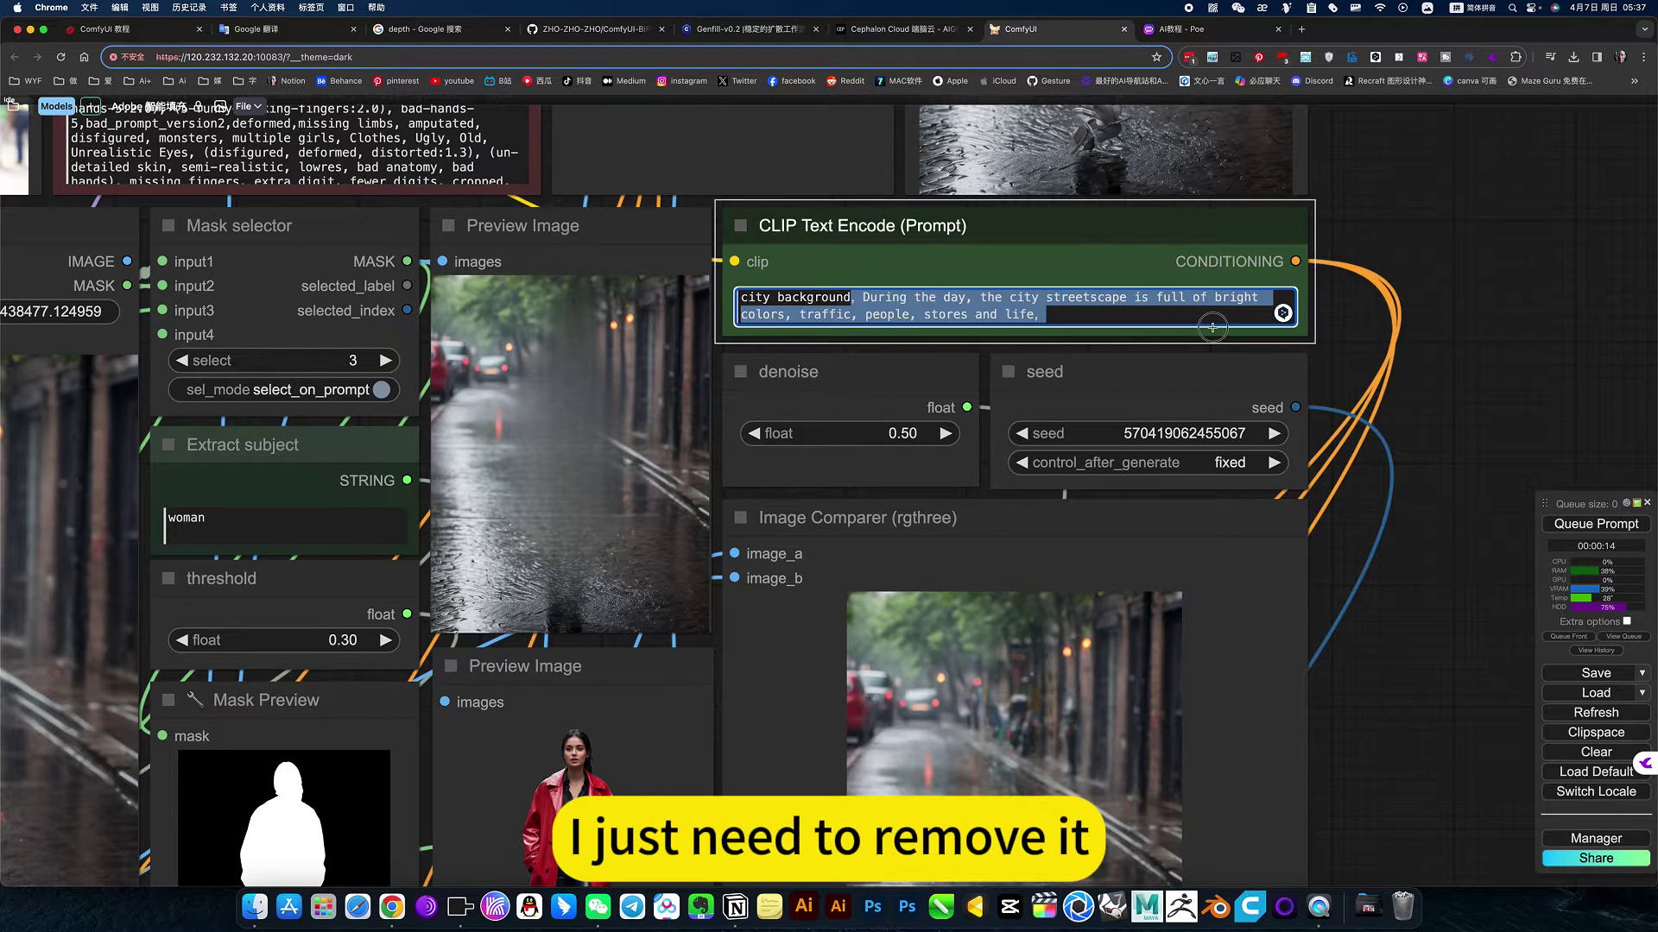
pyautogui.press('BackSpace')
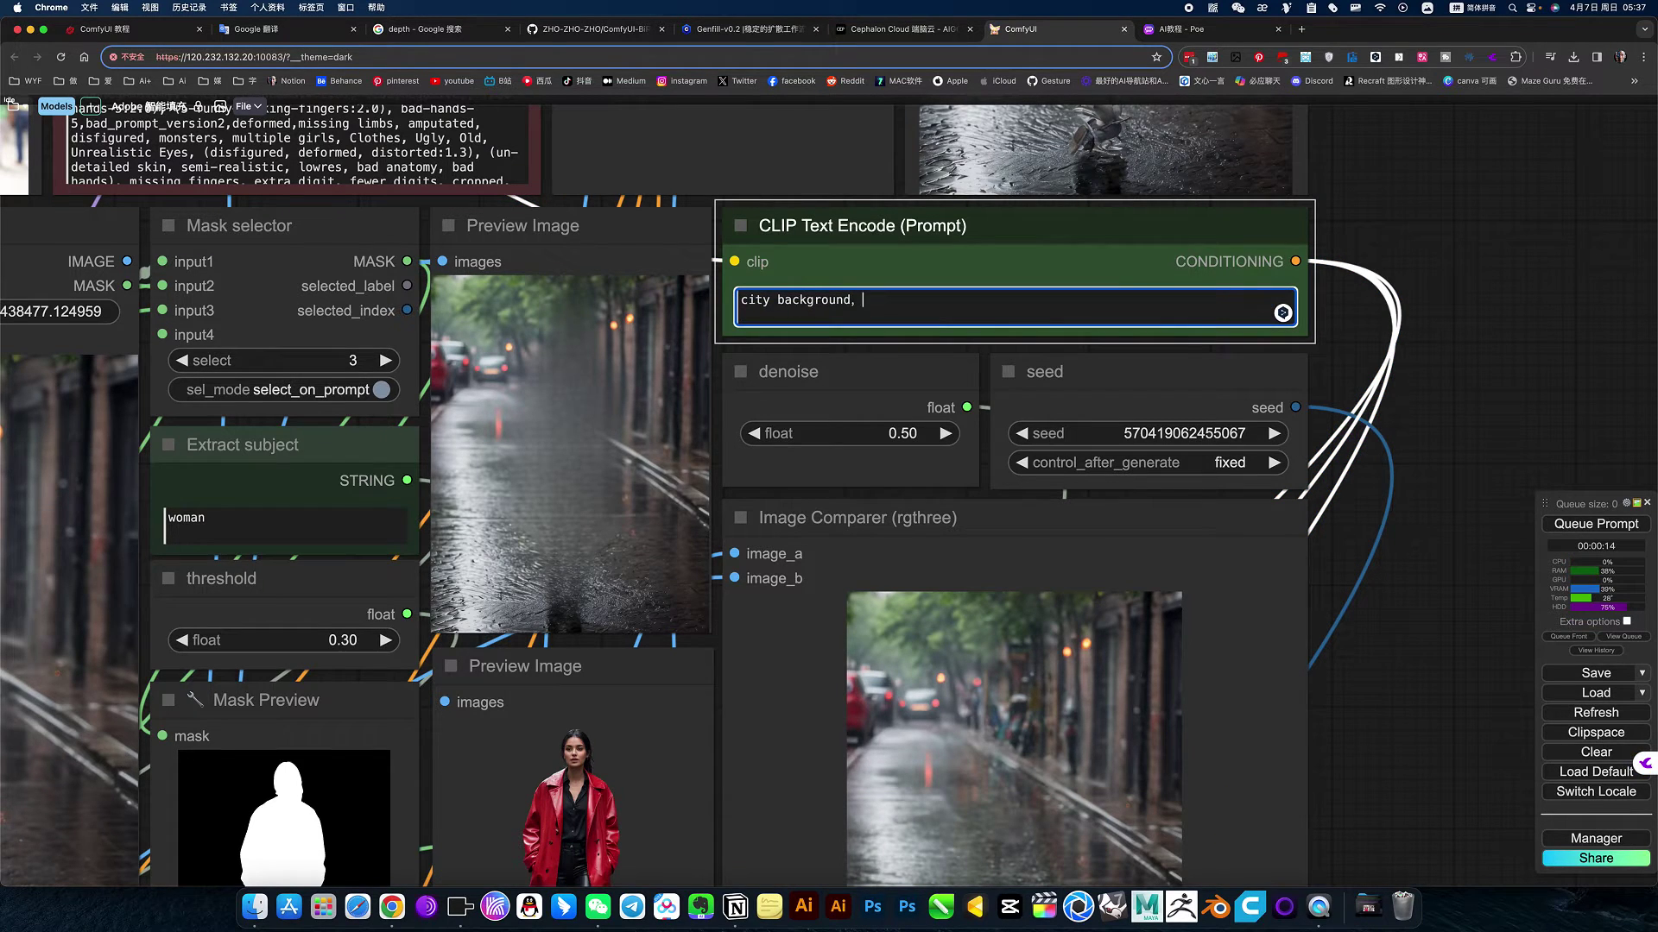
pyautogui.click(928, 35)
pyautogui.click(1231, 27)
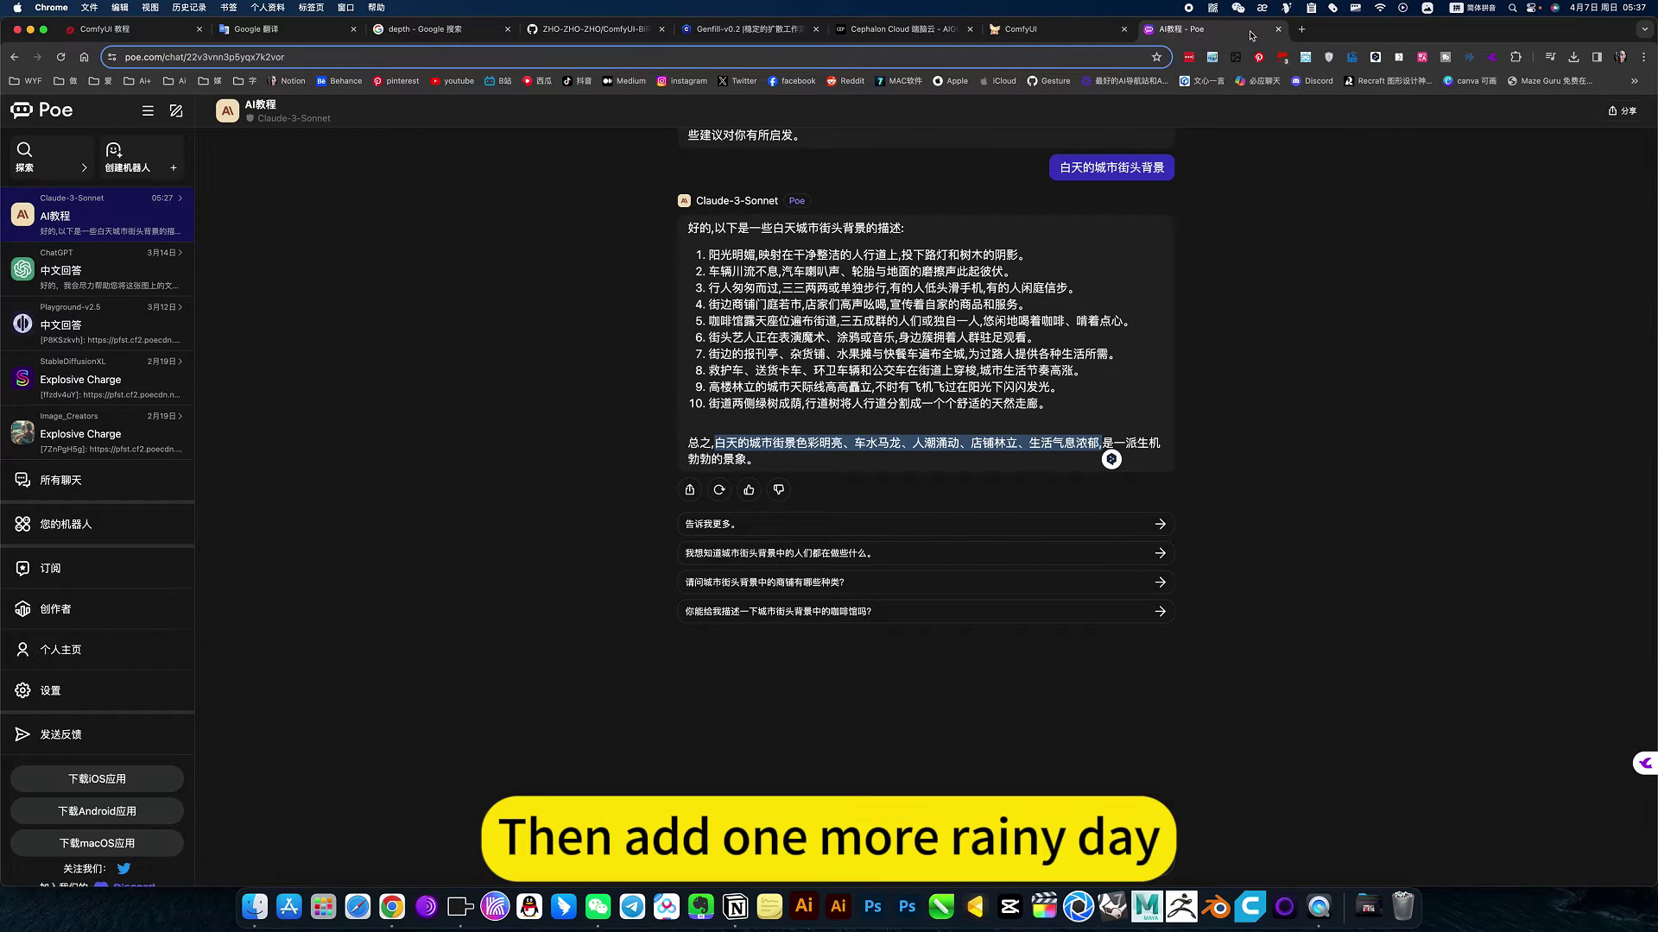
# Open a new Chrome tab on the DeepL Translator bookmark.
pyautogui.click(1302, 28)
pyautogui.click(1635, 80)
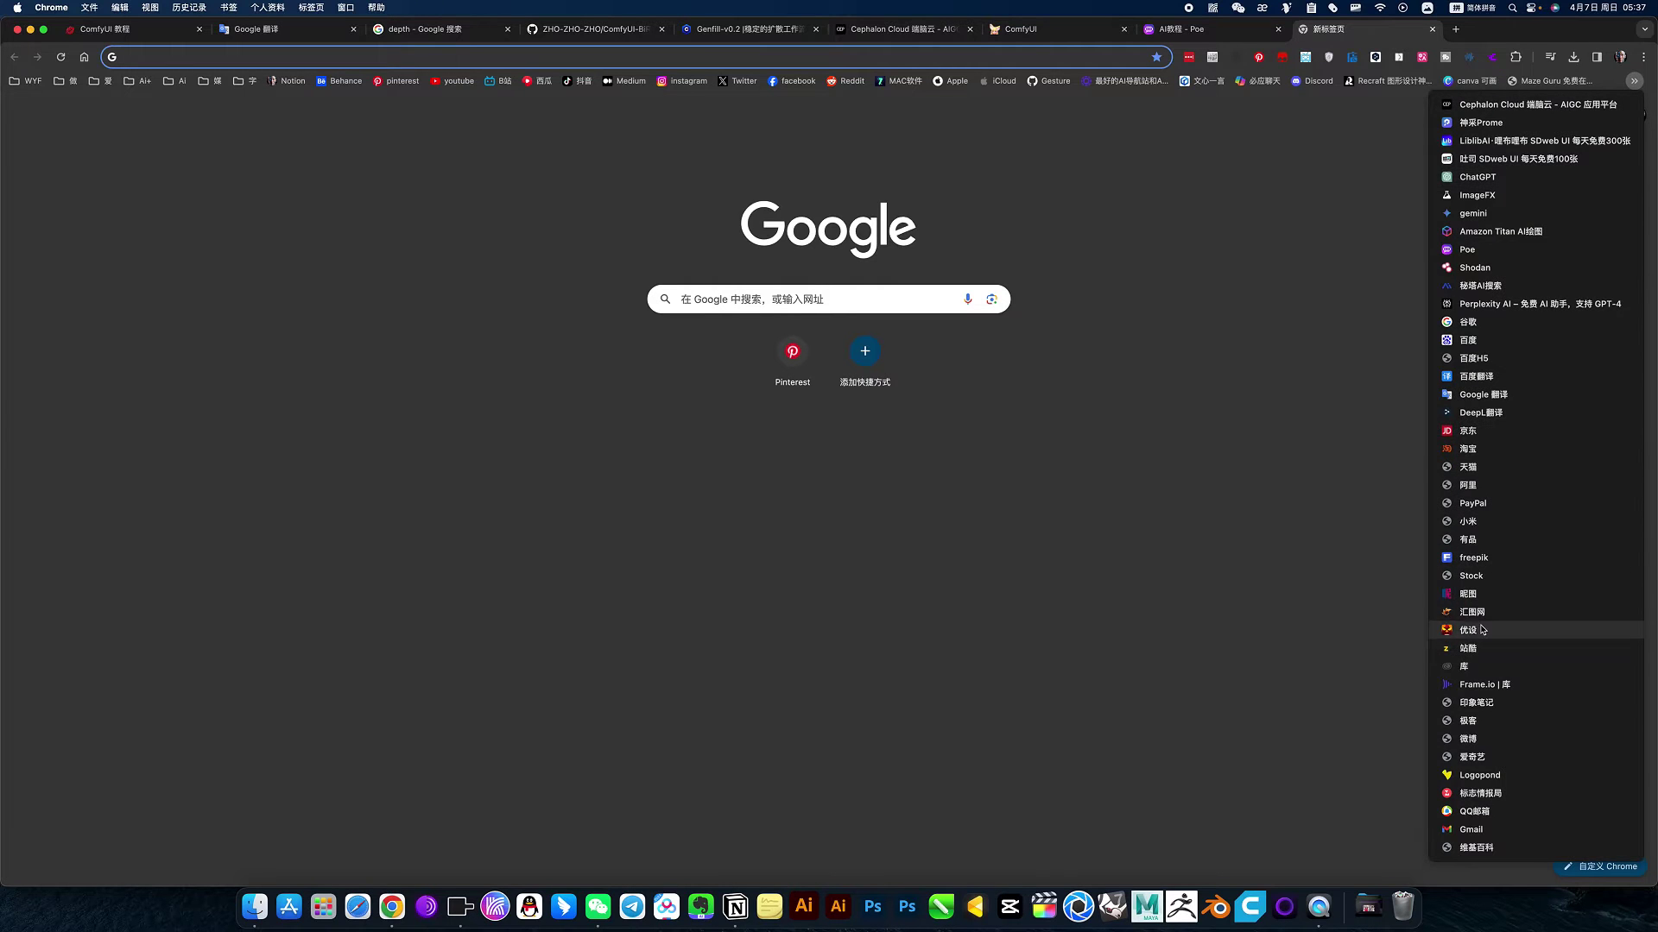
pyautogui.click(1475, 412)
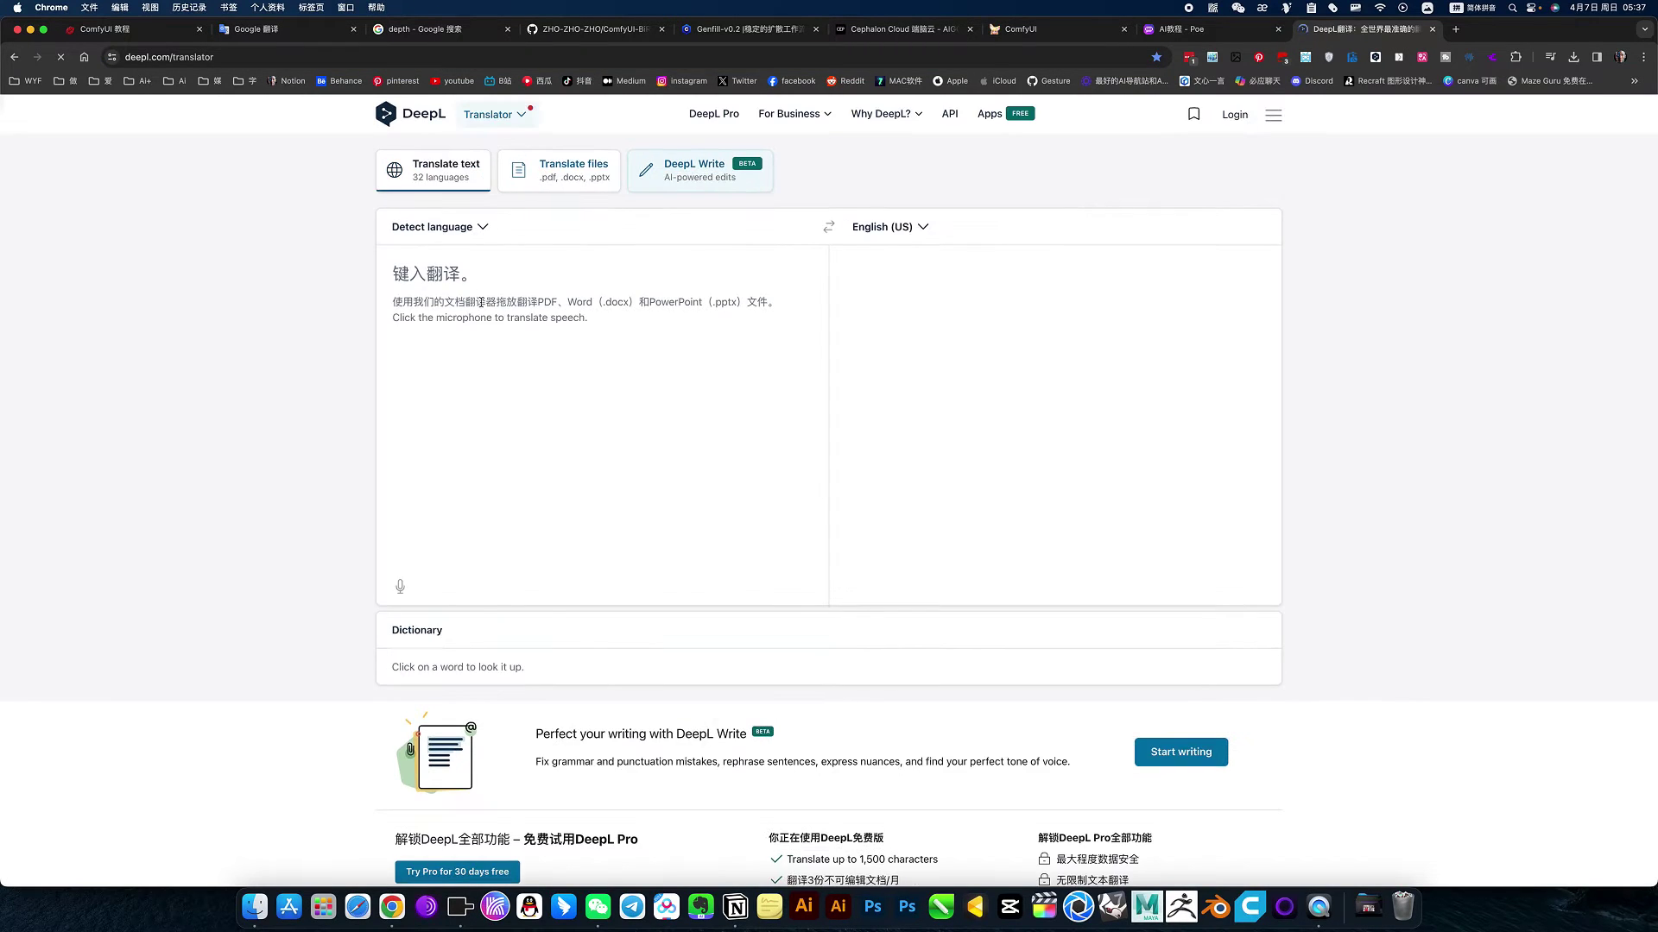
pyautogui.click(476, 297)
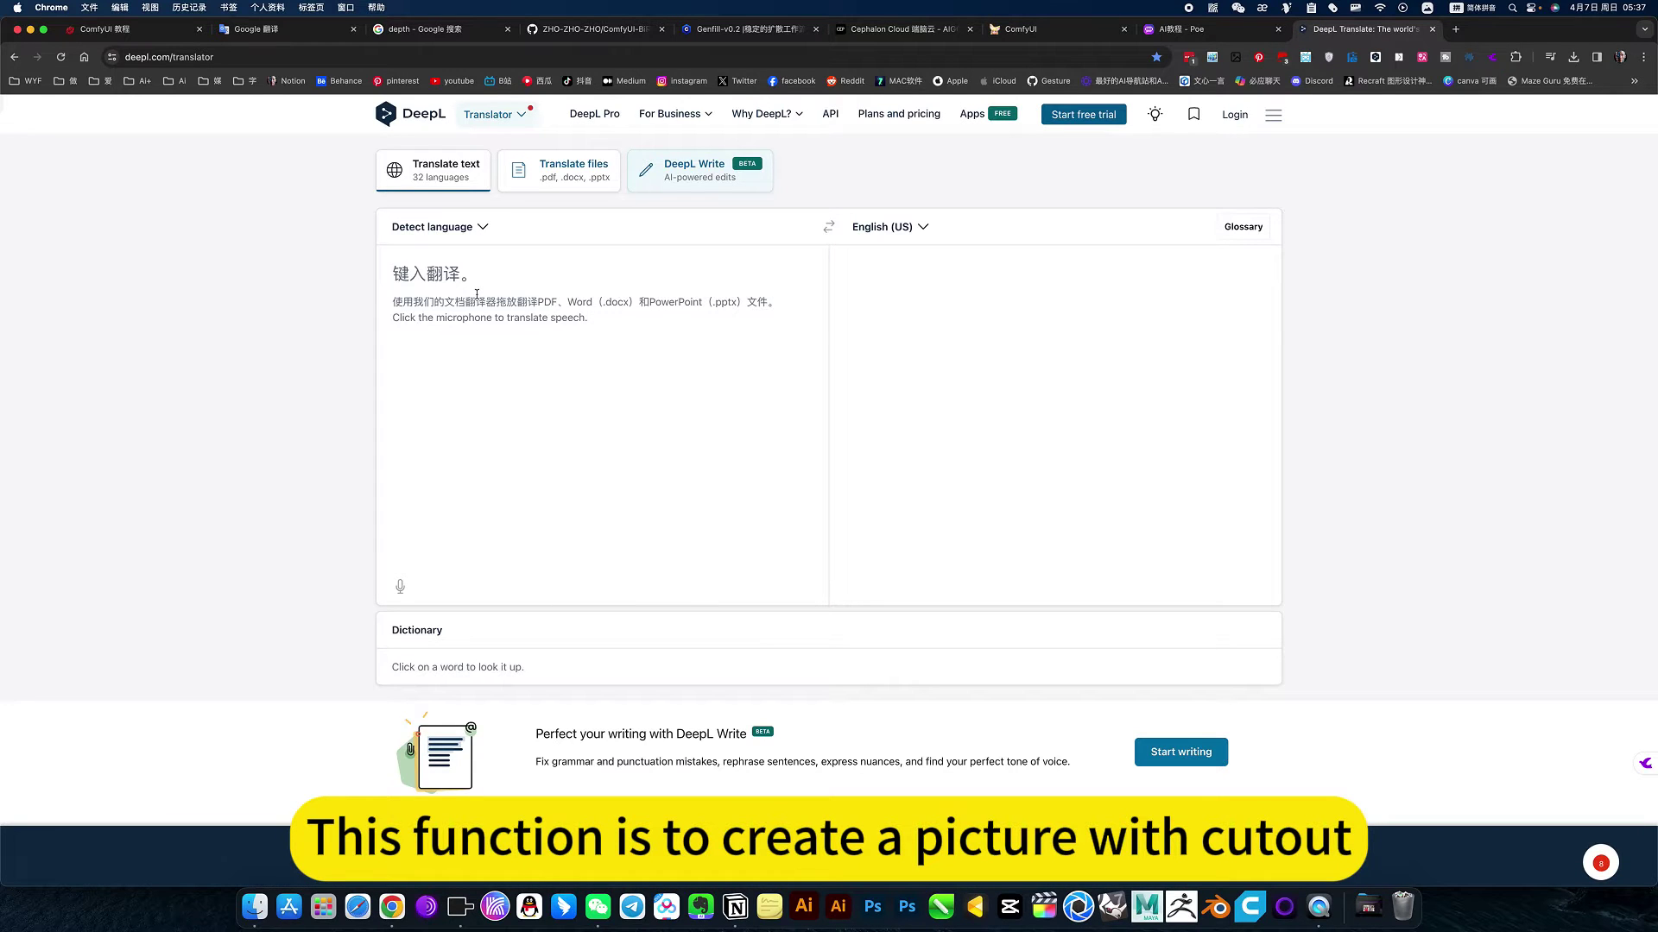
# Enter 雨天路面 in DeepL, copy 'Rainy Day Pavement', and return to ComfyUI.
pyautogui.click(498, 291)
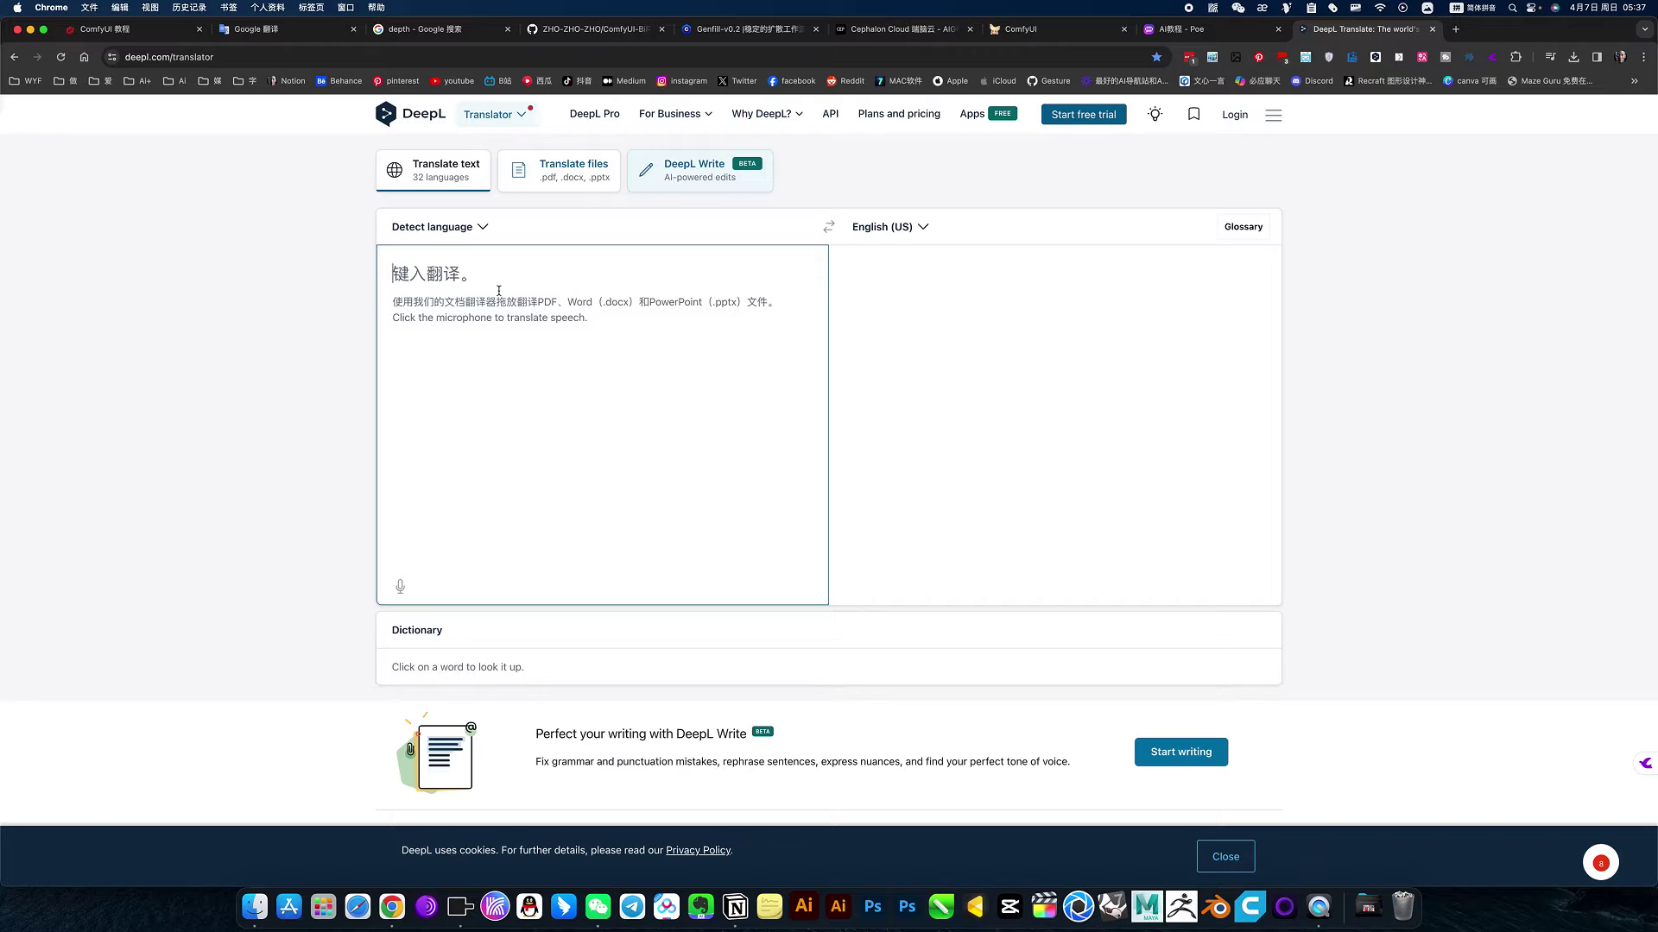
pyautogui.write('yin')
pyautogui.press('BackSpace')
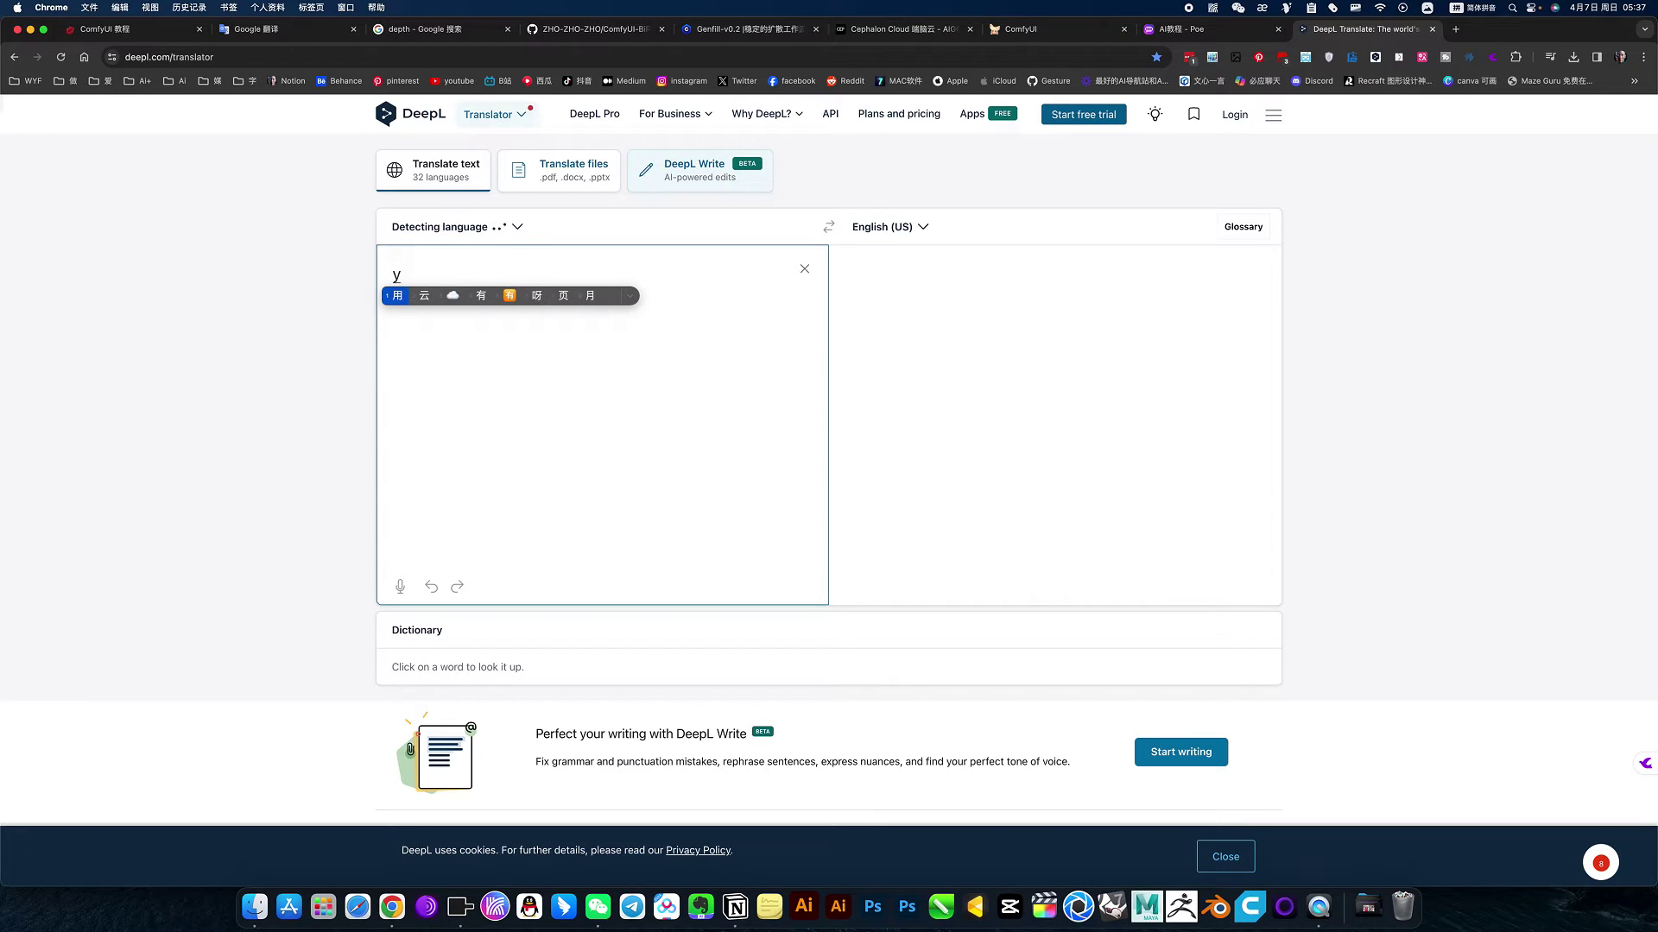
pyautogui.write('t')
pyautogui.press('BackSpace')
pyautogui.press('BackSpace')
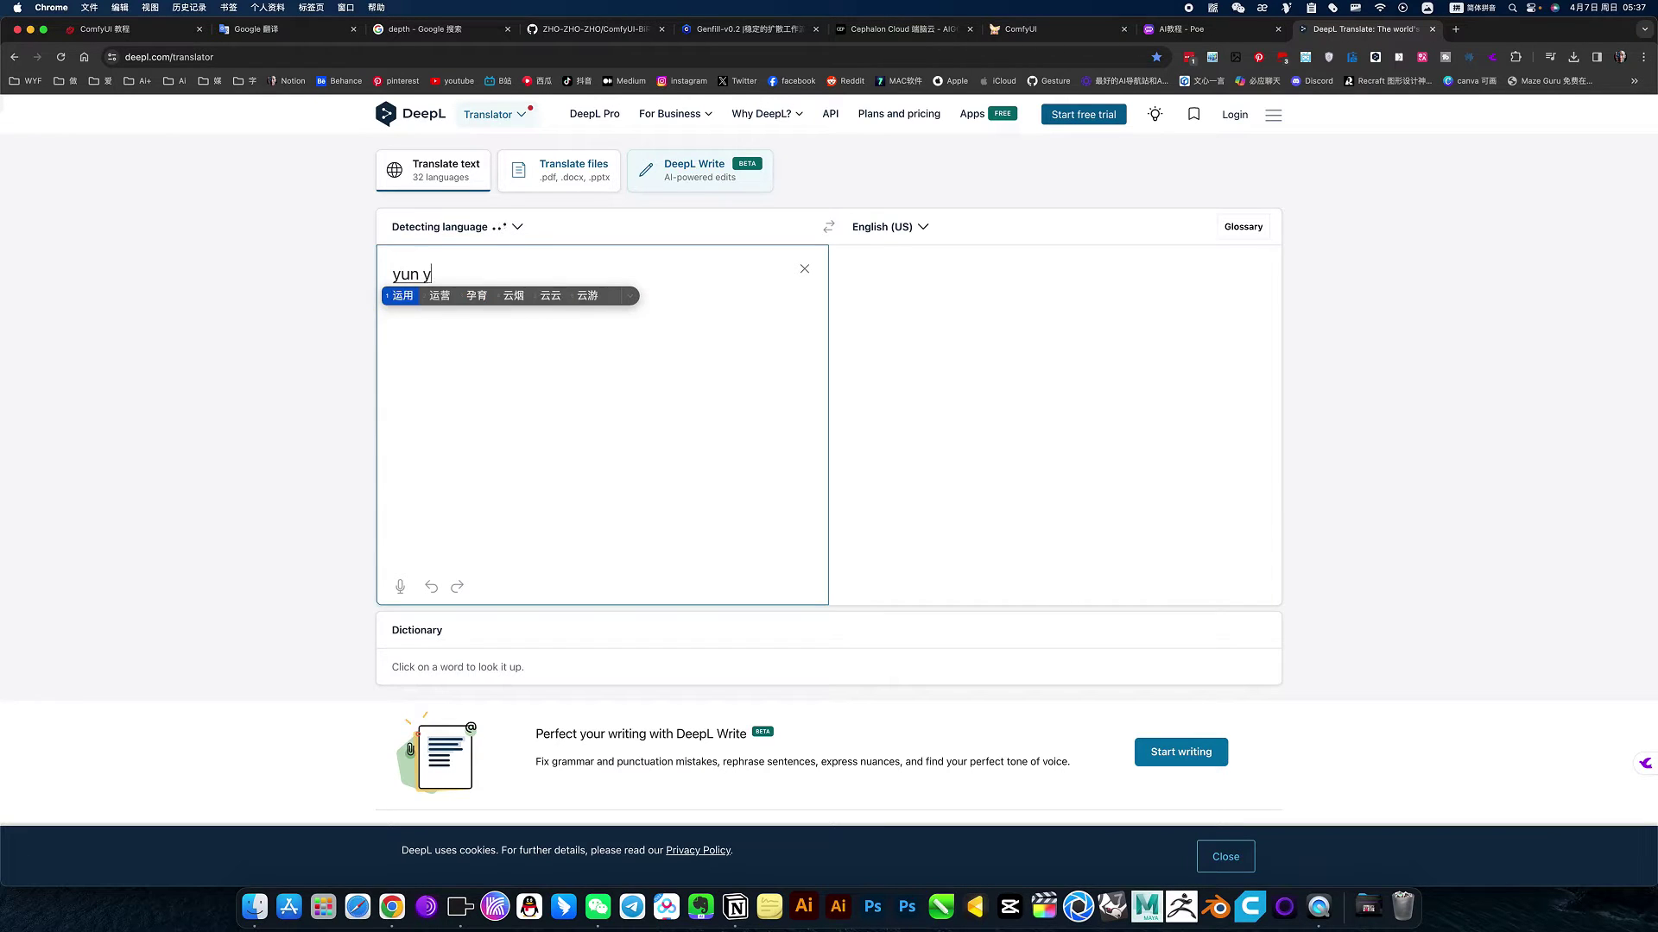
pyautogui.write('y')
pyautogui.press('BackSpace')
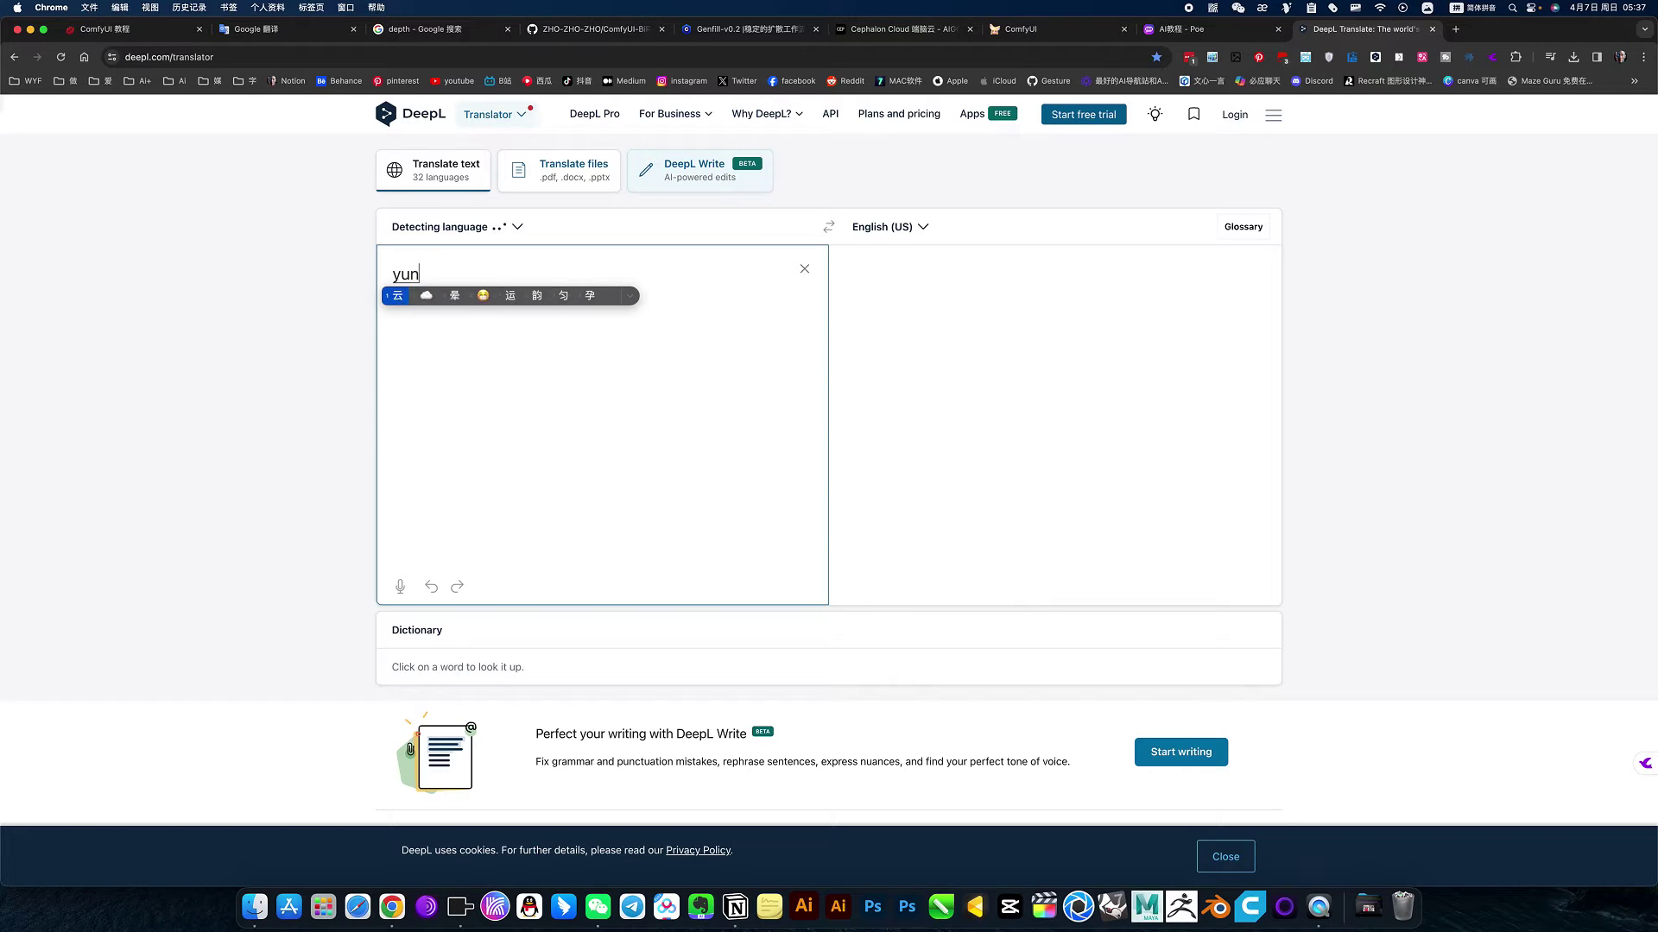
pyautogui.write('tian')
pyautogui.press('space')
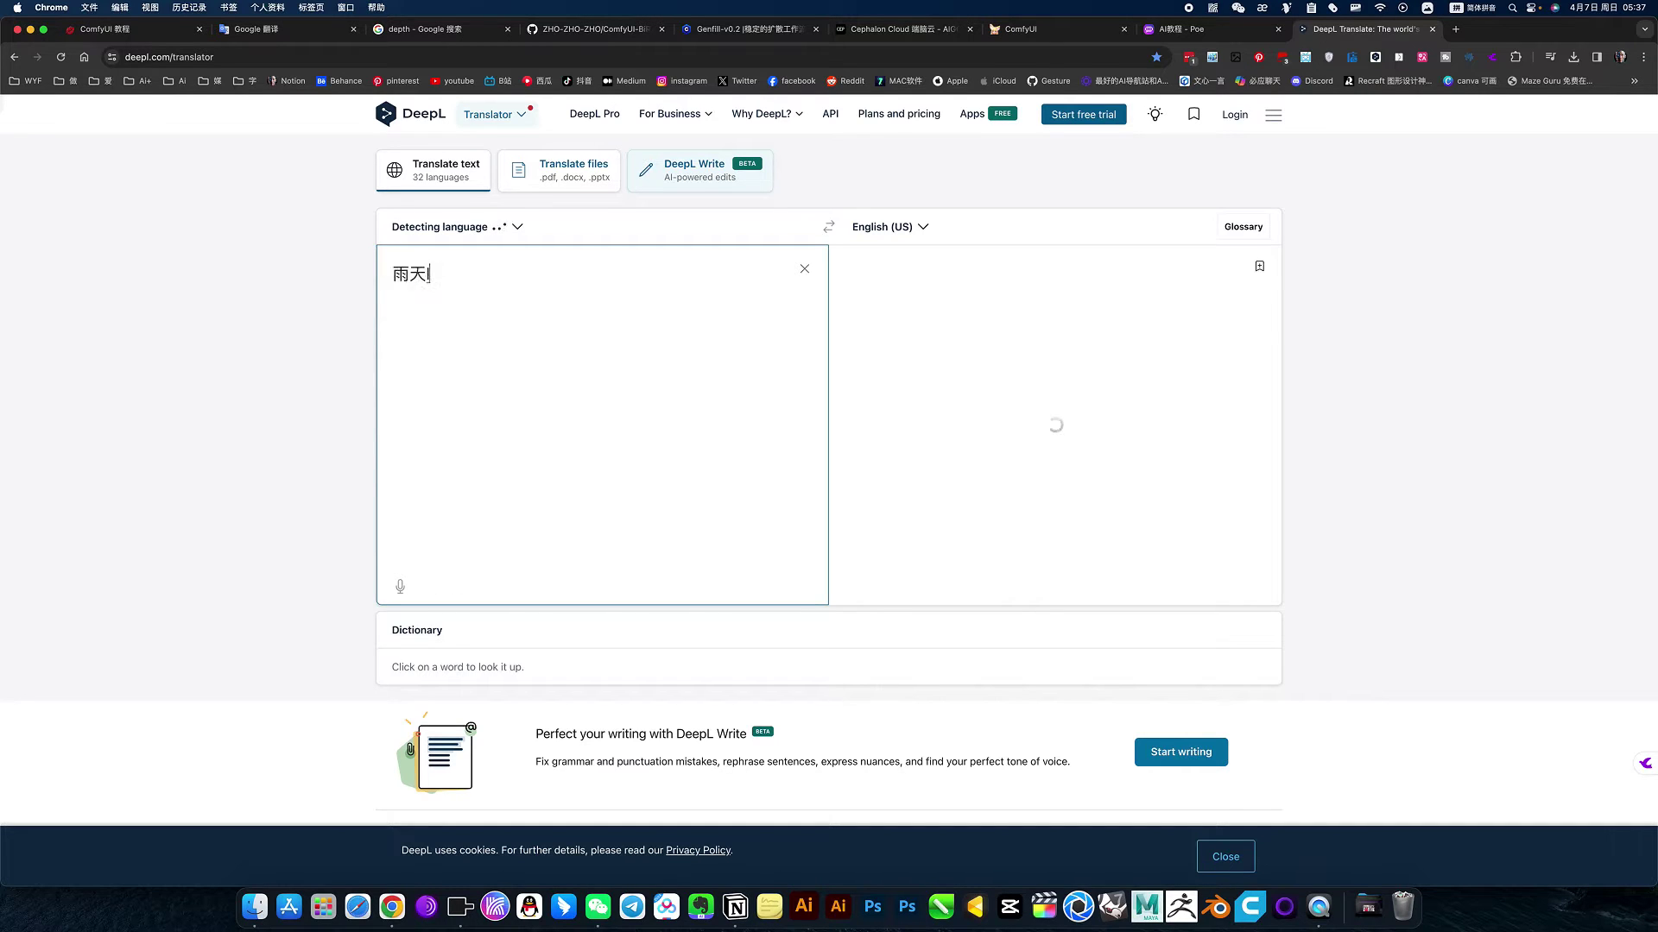
pyautogui.write('lumian')
pyautogui.press('space')
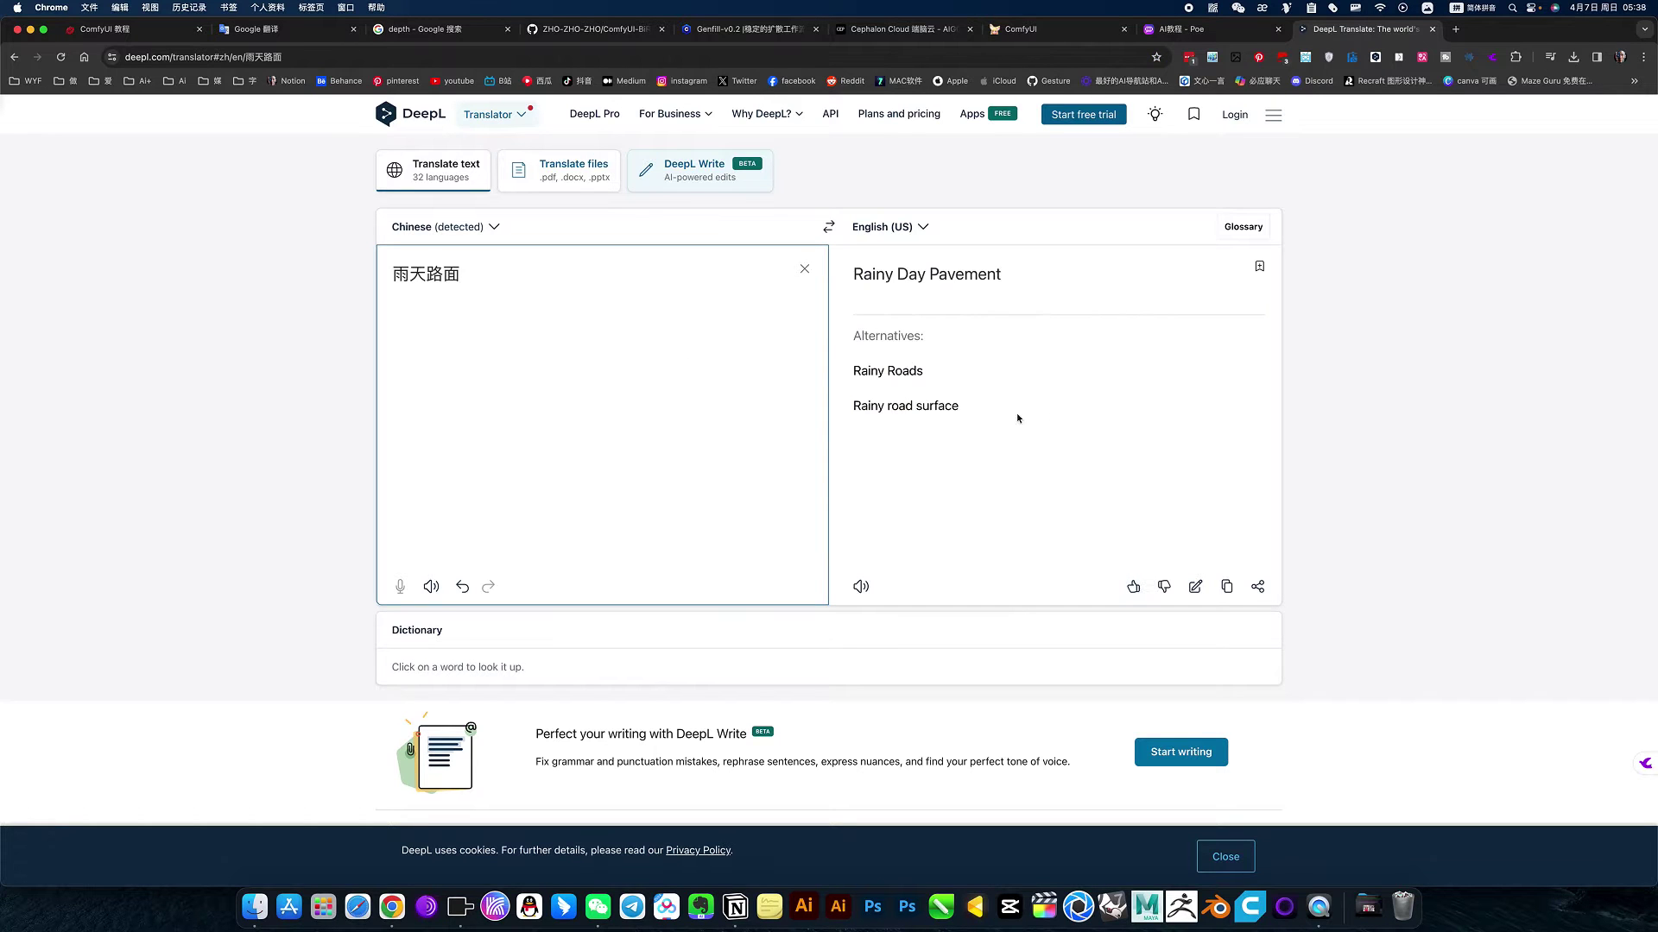
pyautogui.click(1226, 587)
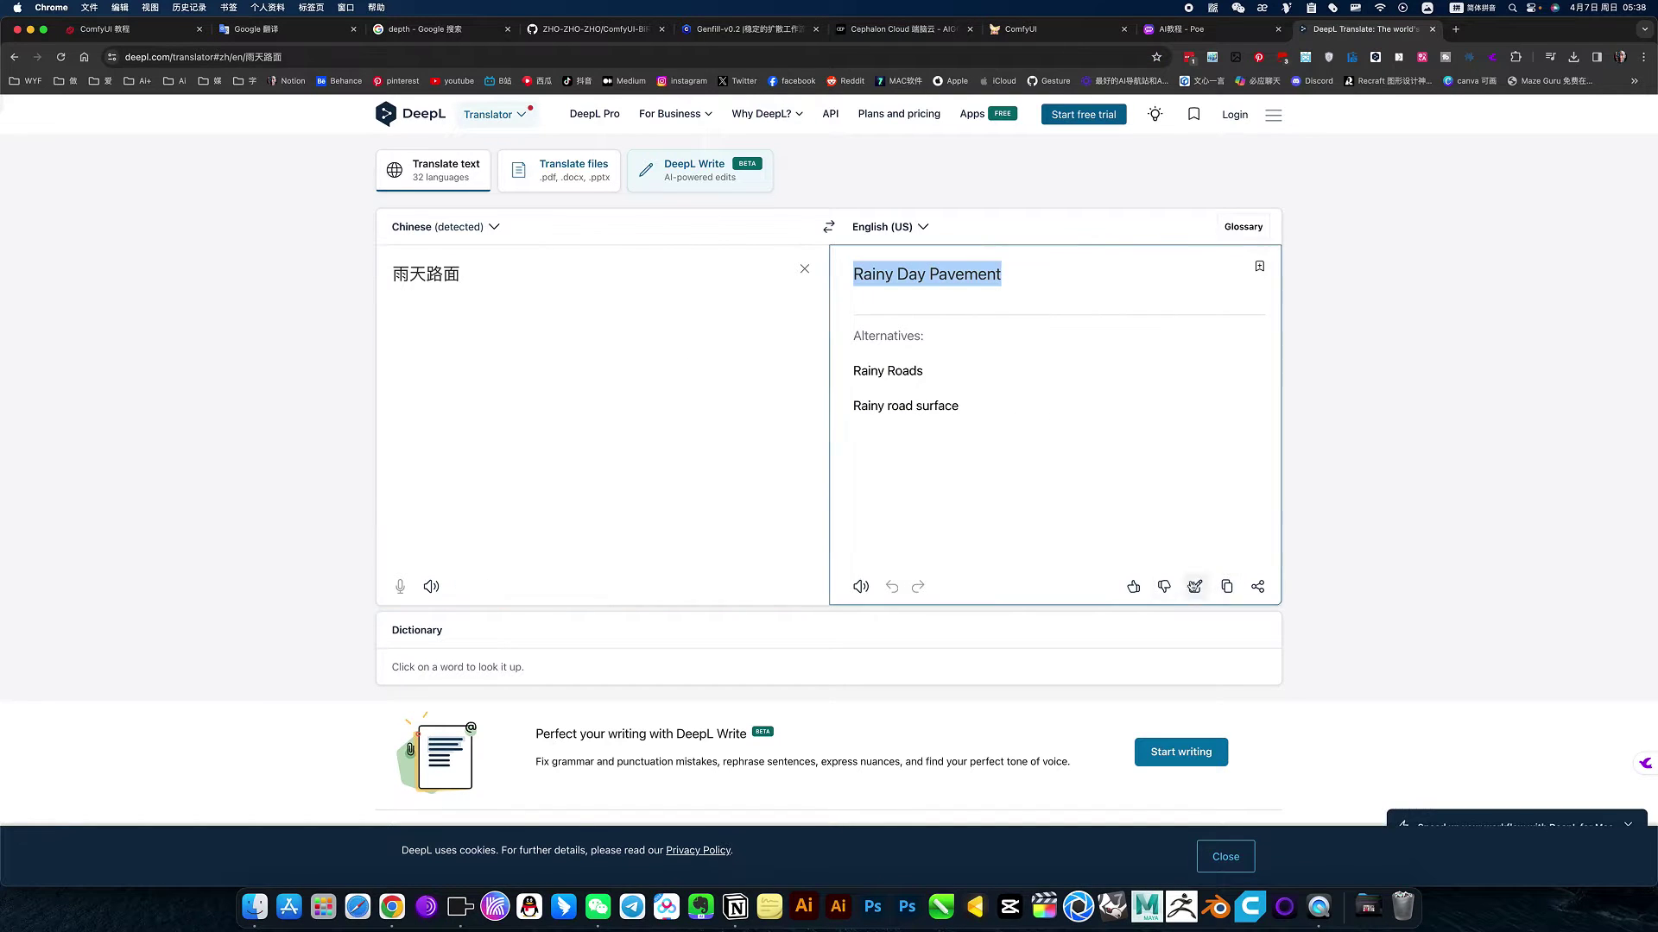
pyautogui.click(1023, 29)
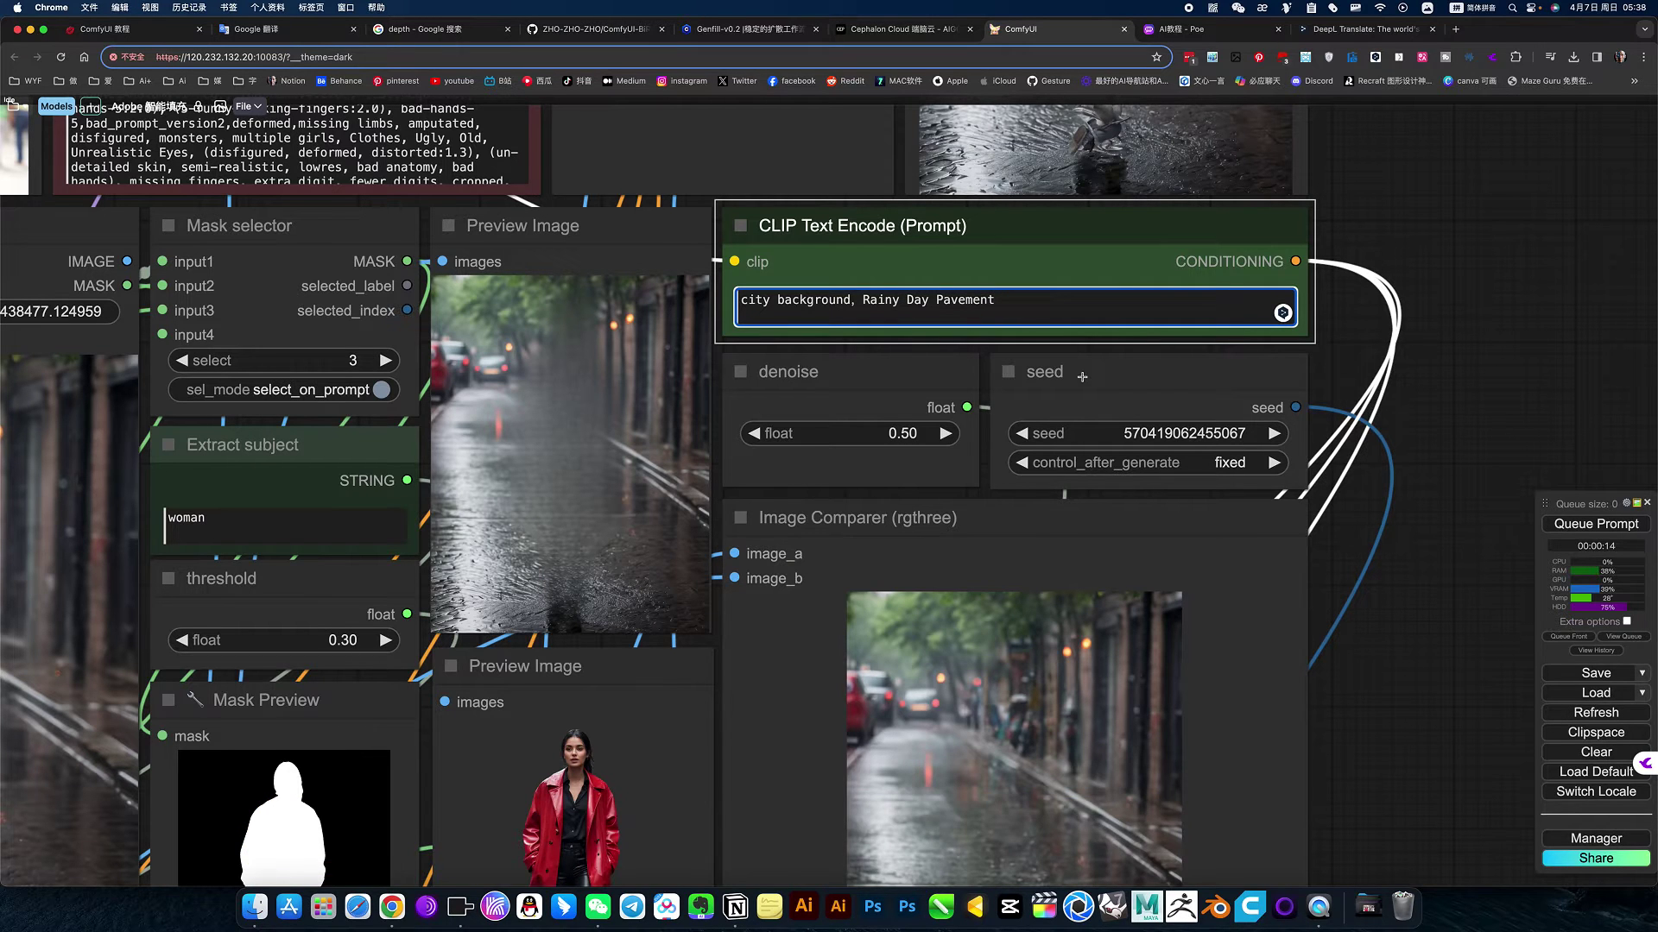
pyautogui.write(',')
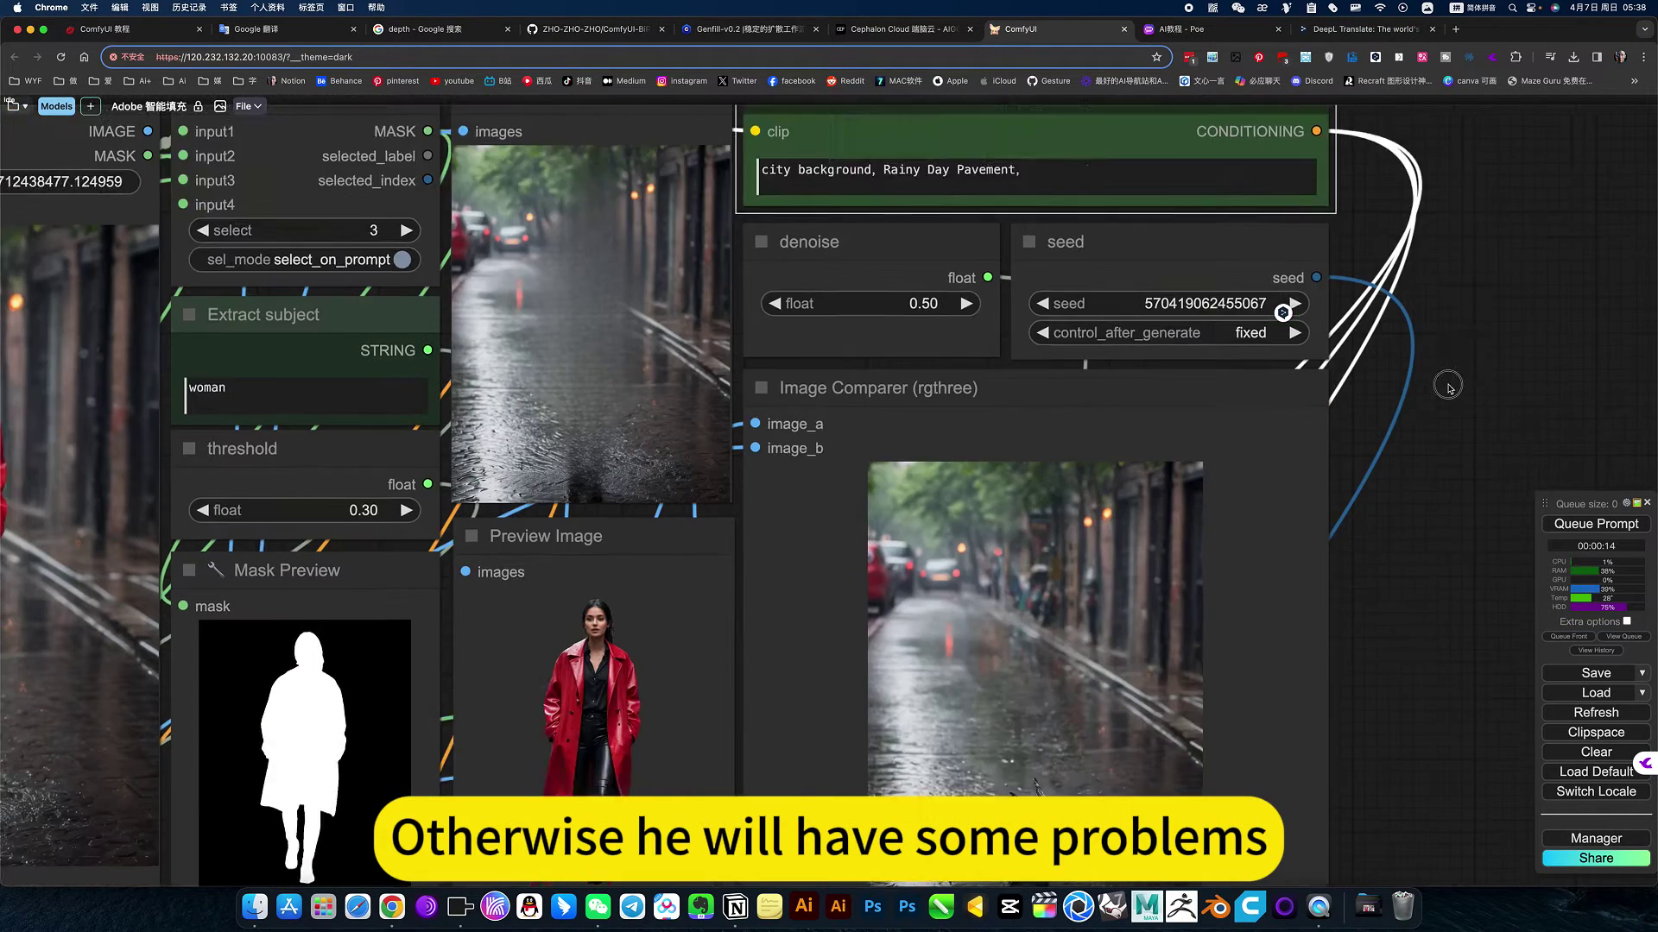
# Pan the canvas to view the Image Comparer result and the large source image.
pyautogui.moveTo(1418, 629); pyautogui.dragTo(1448, 360)
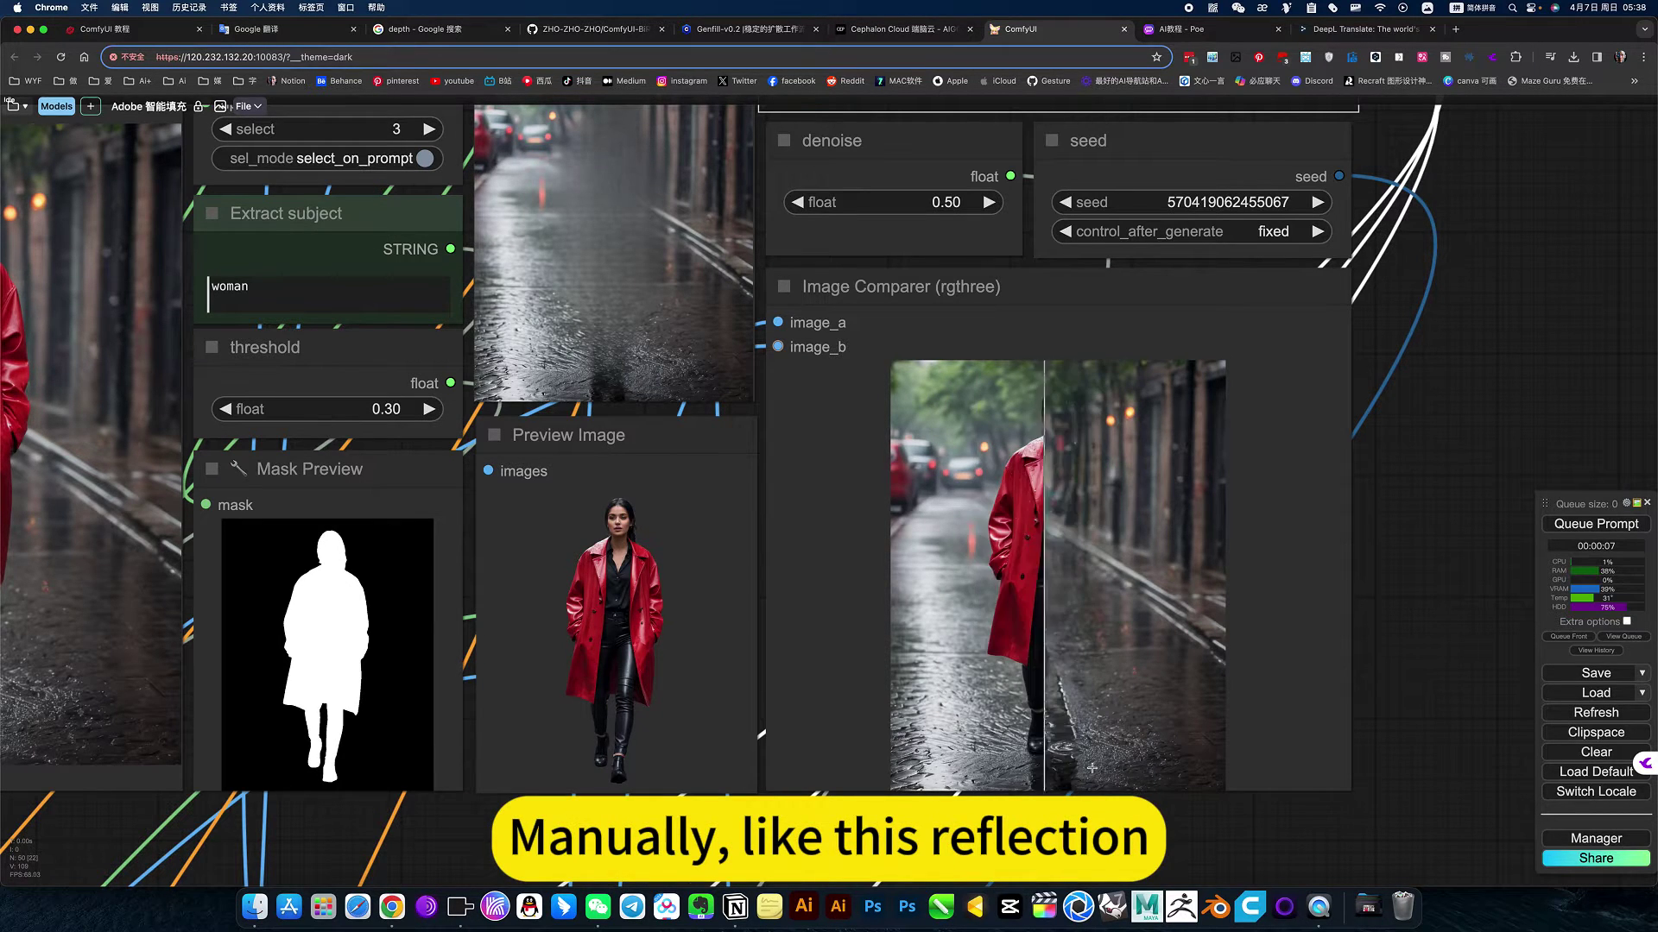
pyautogui.moveTo(1328, 727); pyautogui.dragTo(1338, 721)
pyautogui.moveTo(147, 483); pyautogui.dragTo(354, 365)
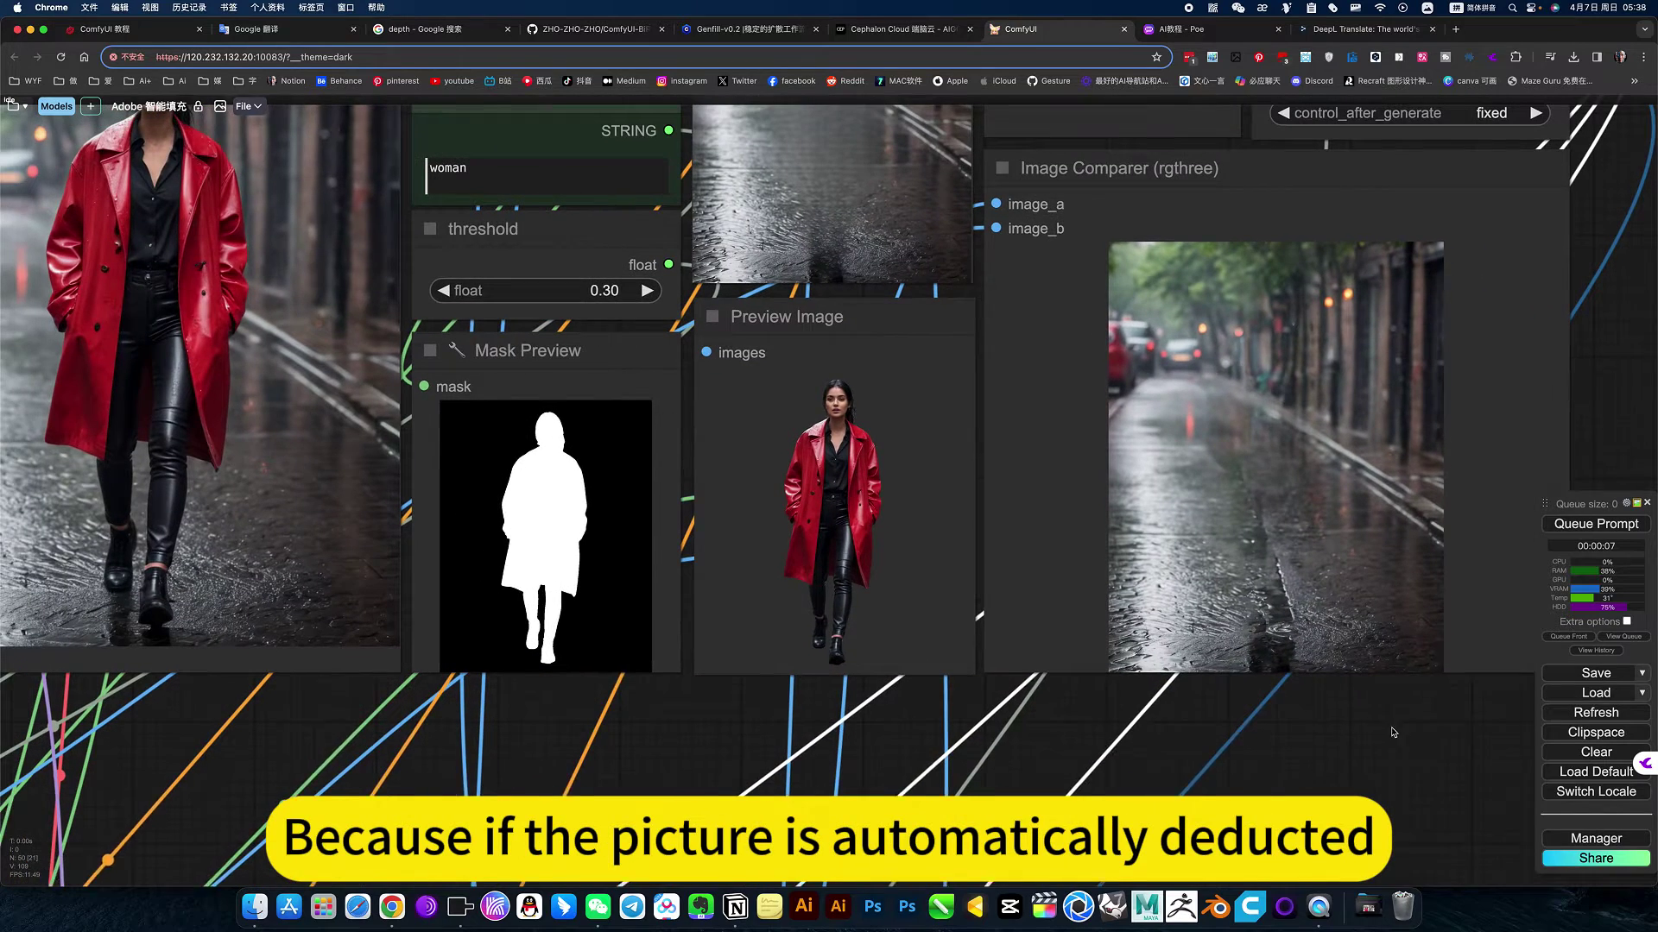
pyautogui.moveTo(339, 705); pyautogui.dragTo(631, 749)
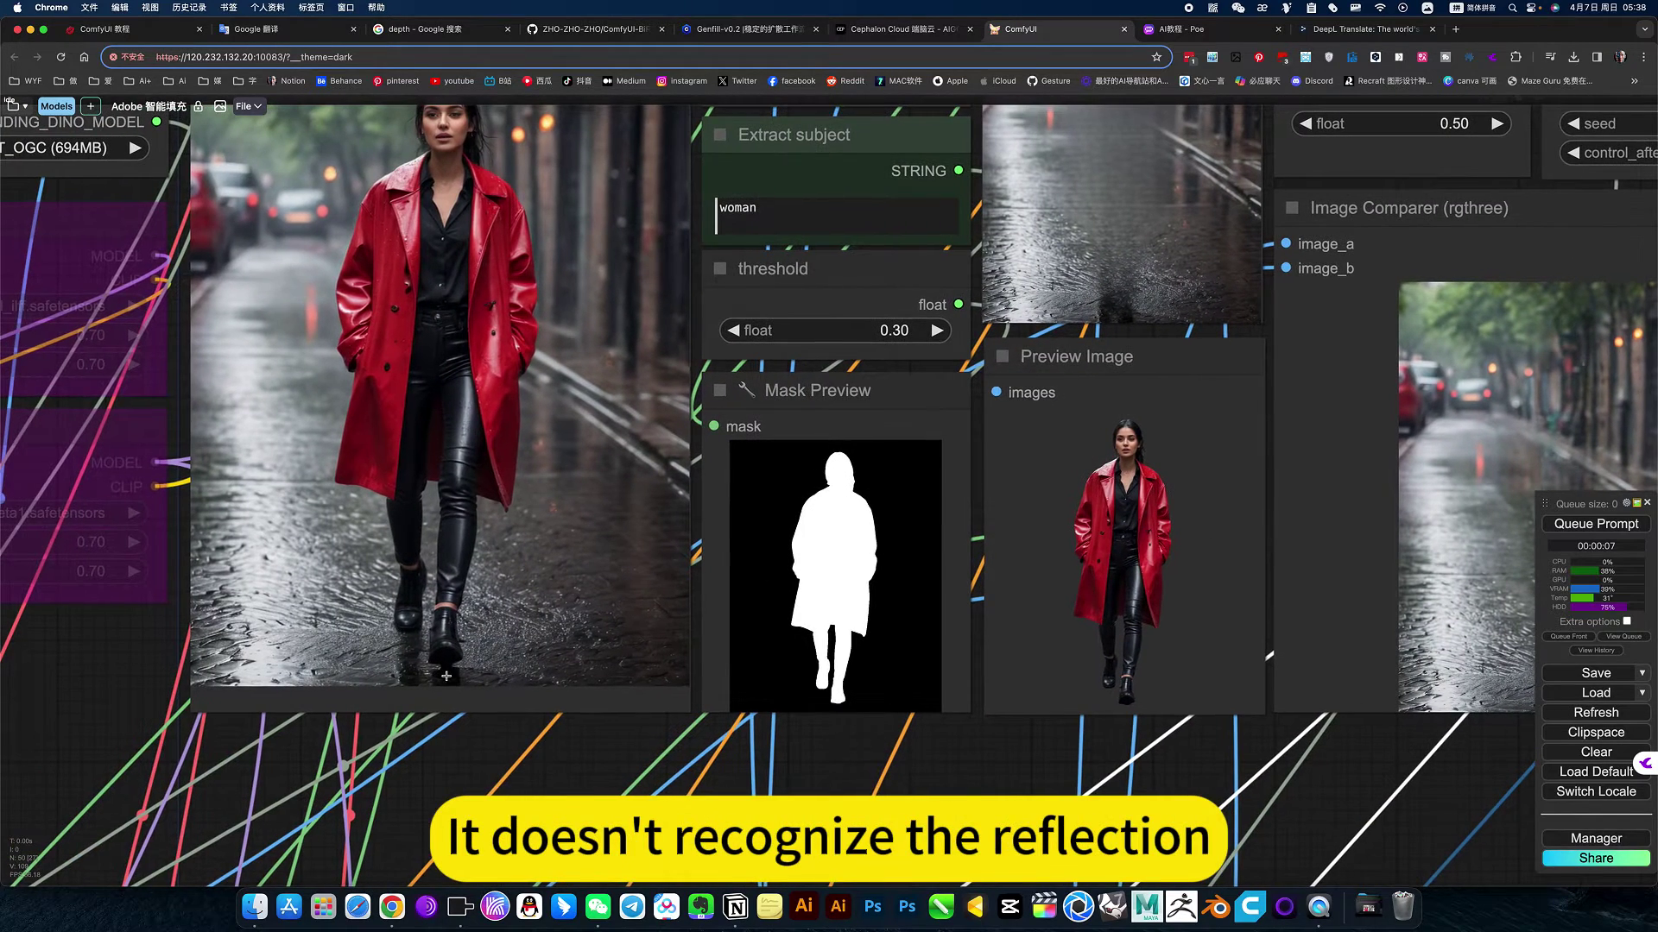
# Open the Preview Bridge image in MaskEditor and paint over the woman's shoe and coat edge.
pyautogui.rightClick(463, 558)
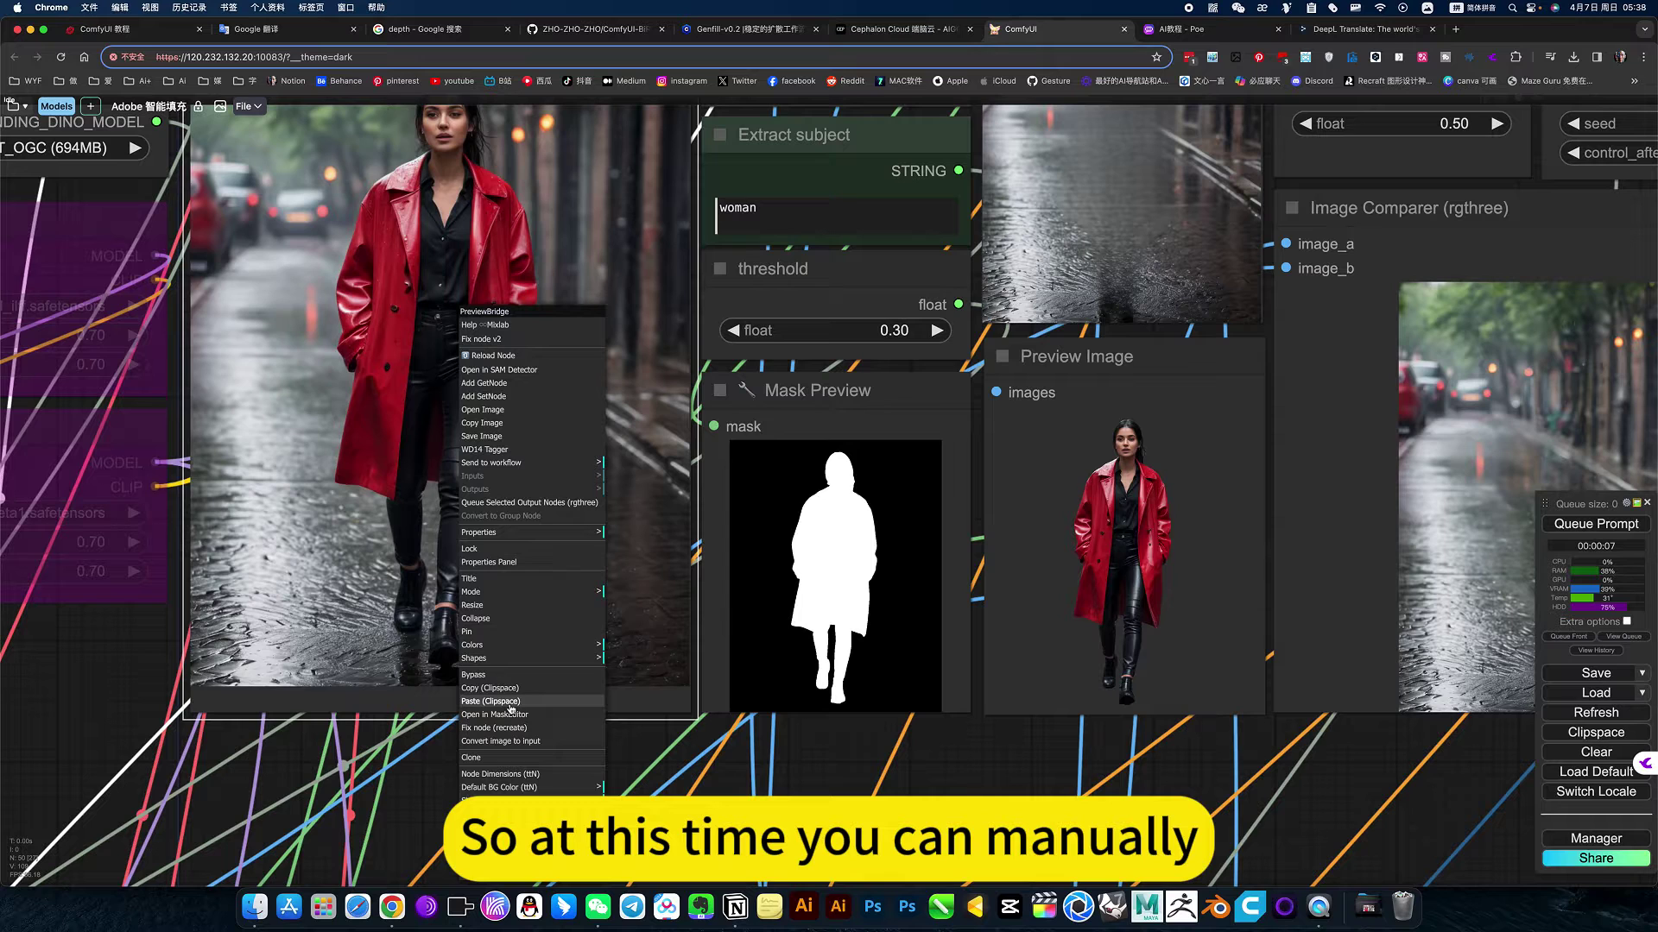
pyautogui.click(493, 715)
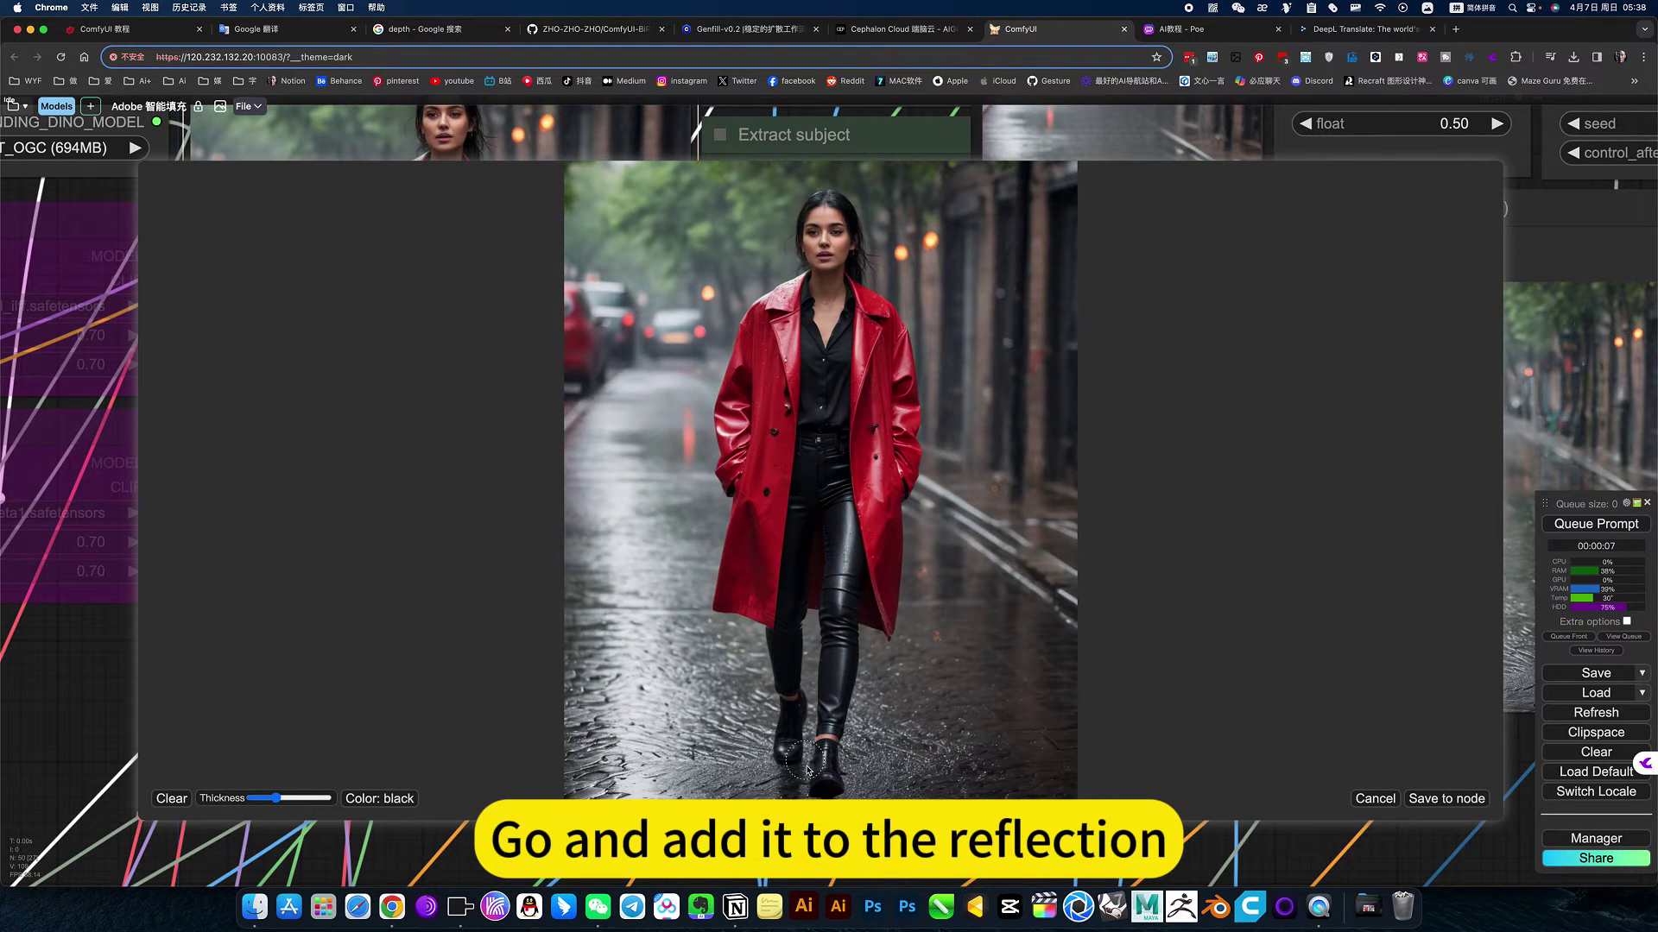
pyautogui.moveTo(782, 771)
pyautogui.mouseDown()
pyautogui.moveTo(788, 795)
pyautogui.moveTo(780, 714)
pyautogui.mouseUp()
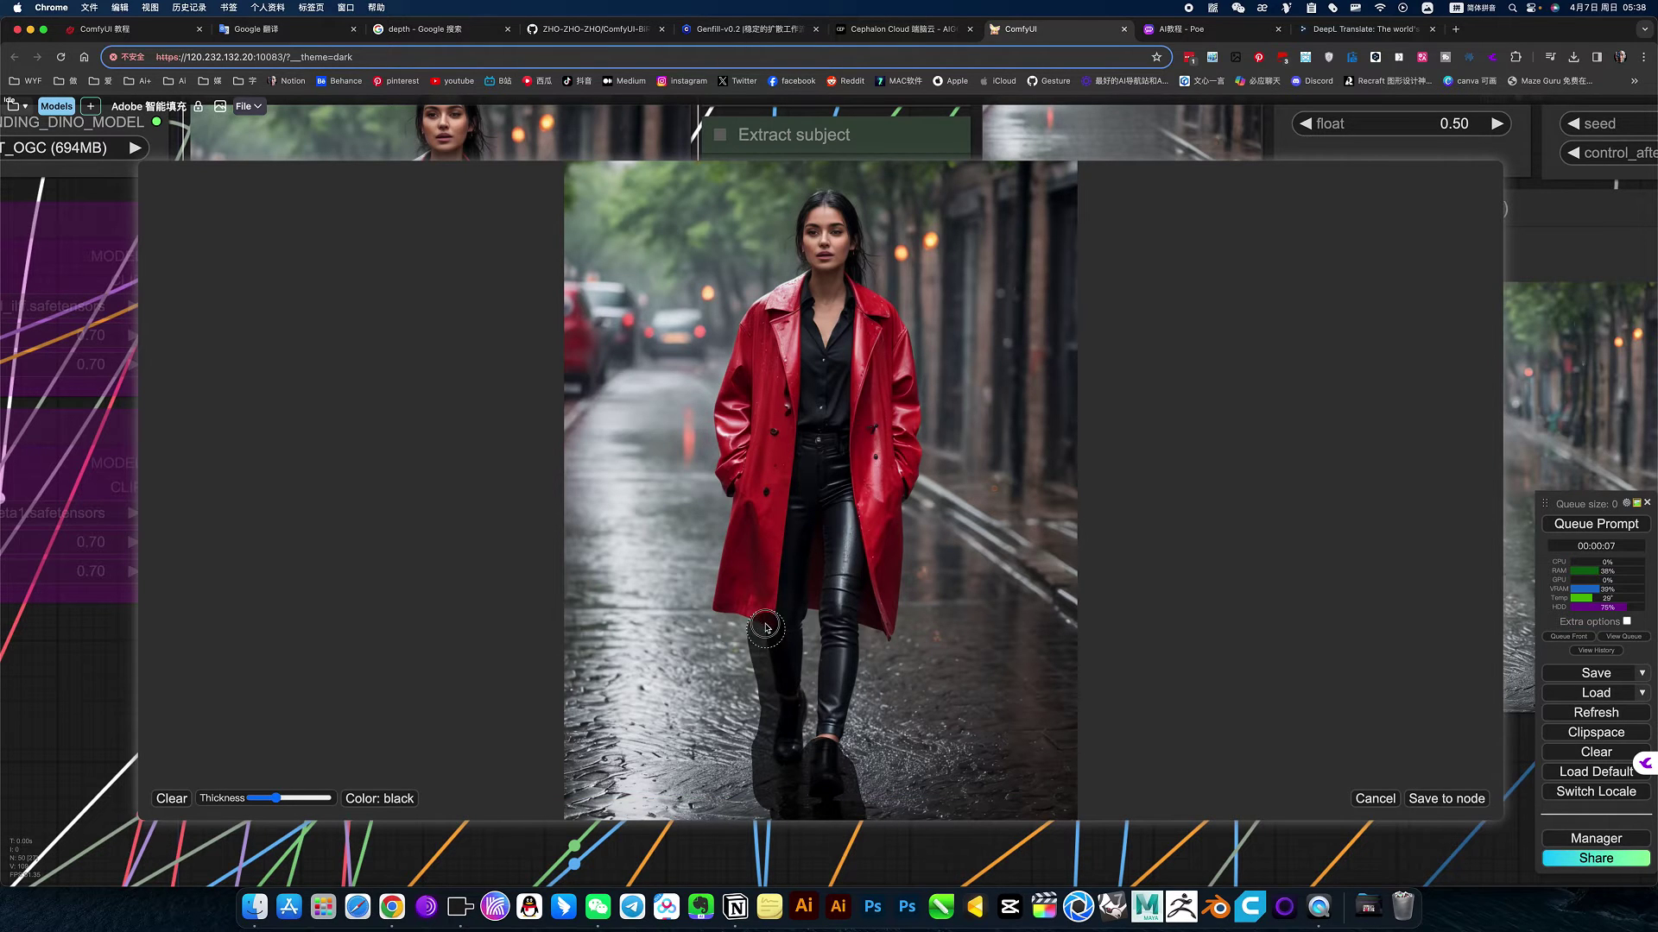
pyautogui.moveTo(766, 628)
pyautogui.mouseDown()
pyautogui.moveTo(734, 609)
pyautogui.moveTo(731, 395)
pyautogui.moveTo(728, 421)
pyautogui.moveTo(752, 317)
pyautogui.moveTo(739, 369)
pyautogui.moveTo(797, 292)
pyautogui.moveTo(759, 318)
pyautogui.moveTo(810, 266)
pyautogui.moveTo(816, 195)
pyautogui.moveTo(846, 280)
pyautogui.moveTo(823, 214)
pyautogui.moveTo(881, 318)
pyautogui.moveTo(908, 479)
pyautogui.moveTo(836, 777)
pyautogui.moveTo(816, 739)
pyautogui.moveTo(890, 405)
pyautogui.moveTo(842, 304)
pyautogui.moveTo(784, 363)
pyautogui.moveTo(752, 472)
pyautogui.moveTo(789, 330)
pyautogui.moveTo(842, 505)
pyautogui.moveTo(816, 331)
pyautogui.moveTo(772, 570)
pyautogui.moveTo(751, 531)
pyautogui.moveTo(799, 387)
pyautogui.moveTo(791, 610)
pyautogui.mouseUp()
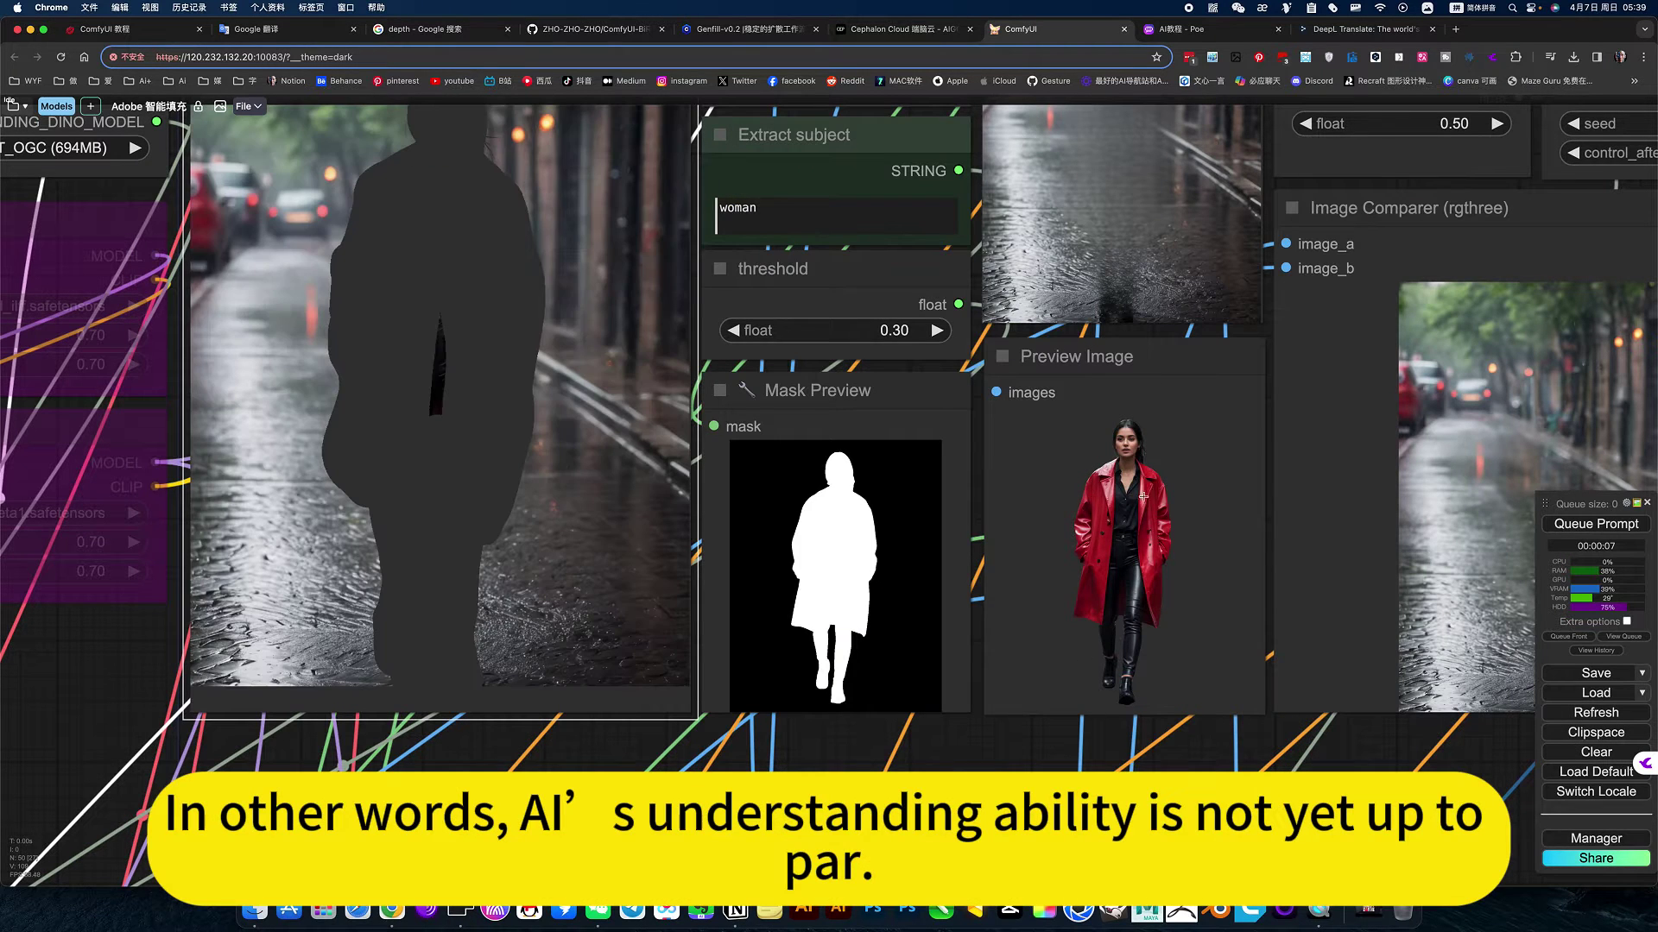
# Save the hand-painted mask to the node and rerun the workflow with Ctrl+Enter.
pyautogui.rightClick(509, 433)
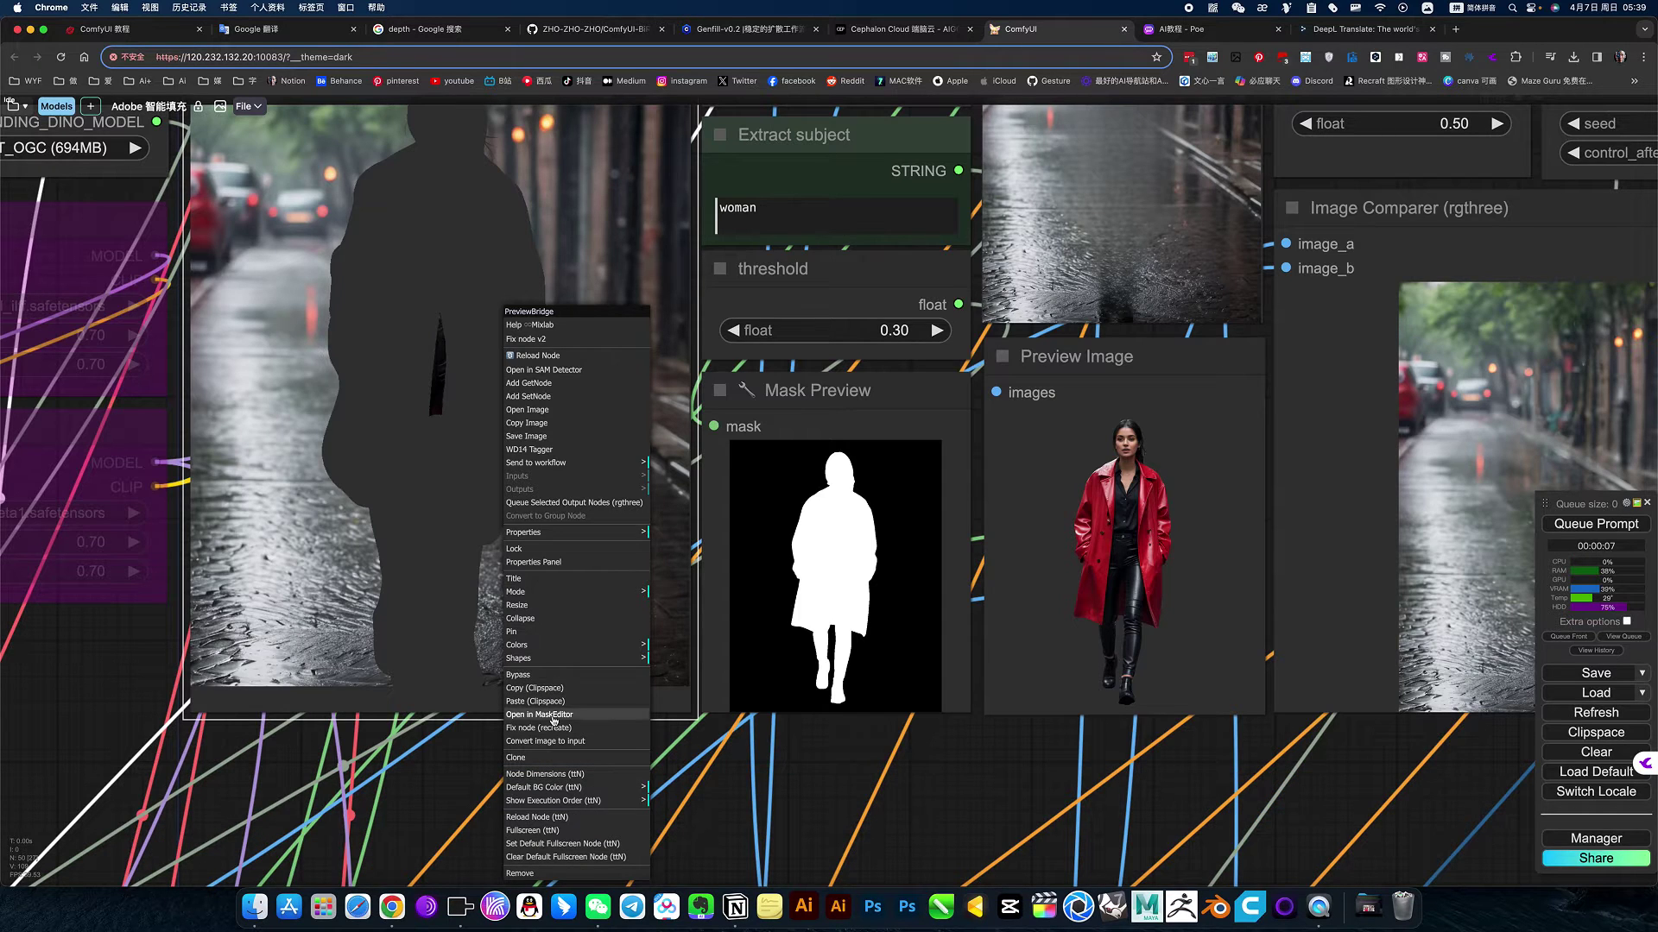
pyautogui.click(554, 716)
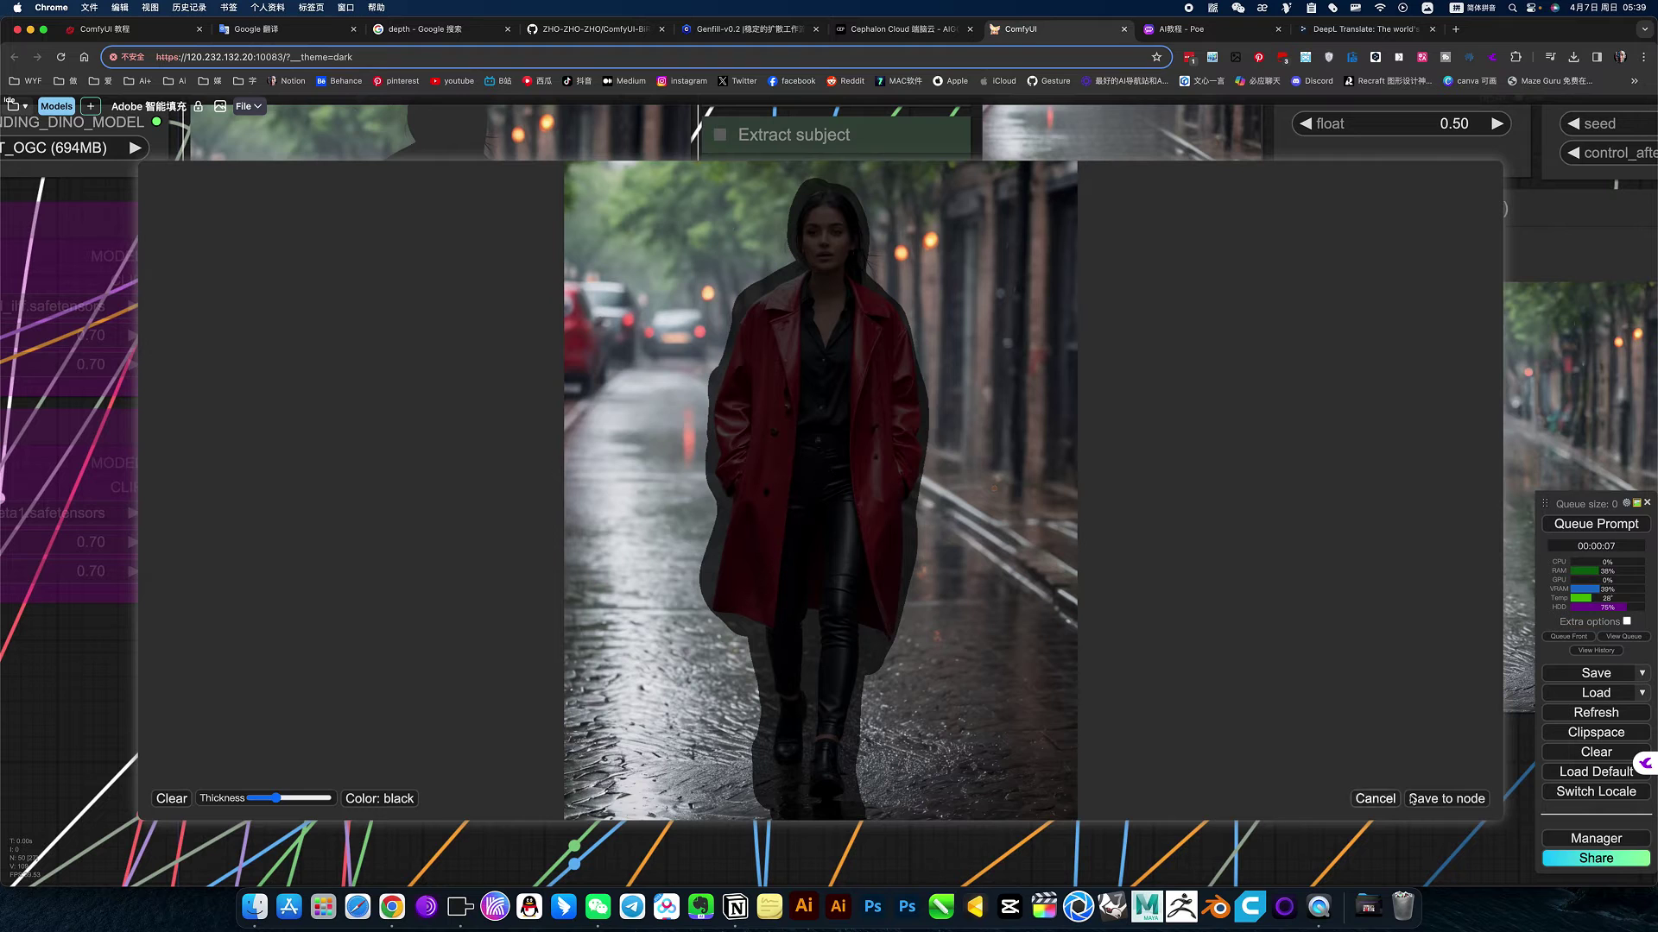
pyautogui.click(1471, 797)
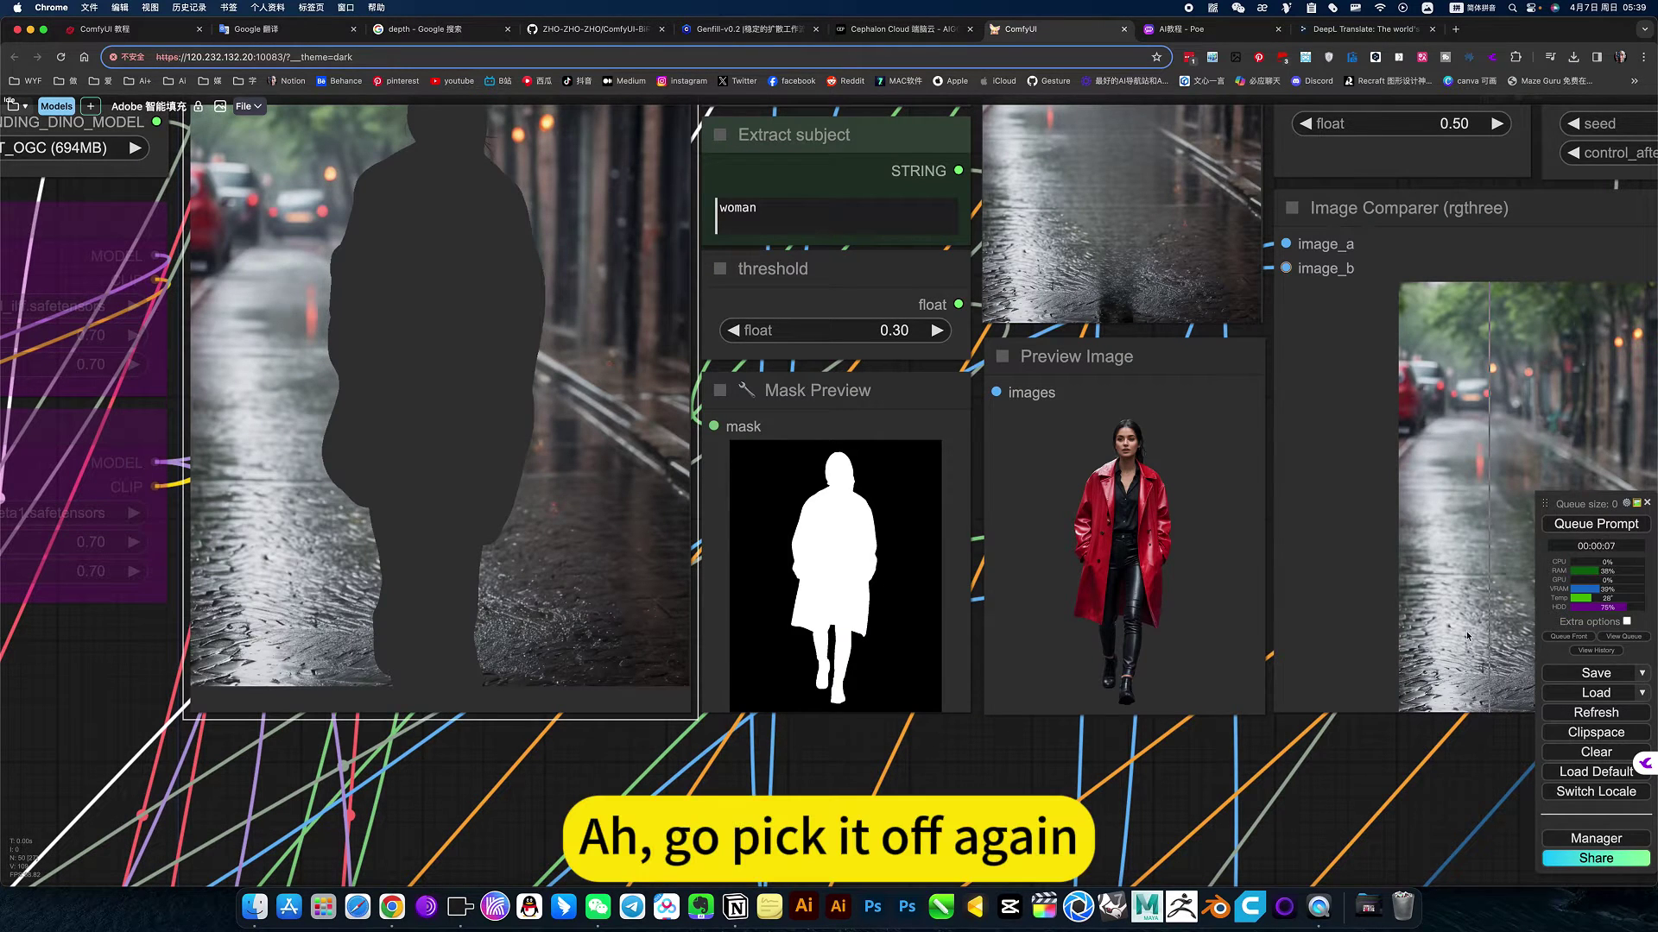
pyautogui.hotkey('ctrl', 'Return')
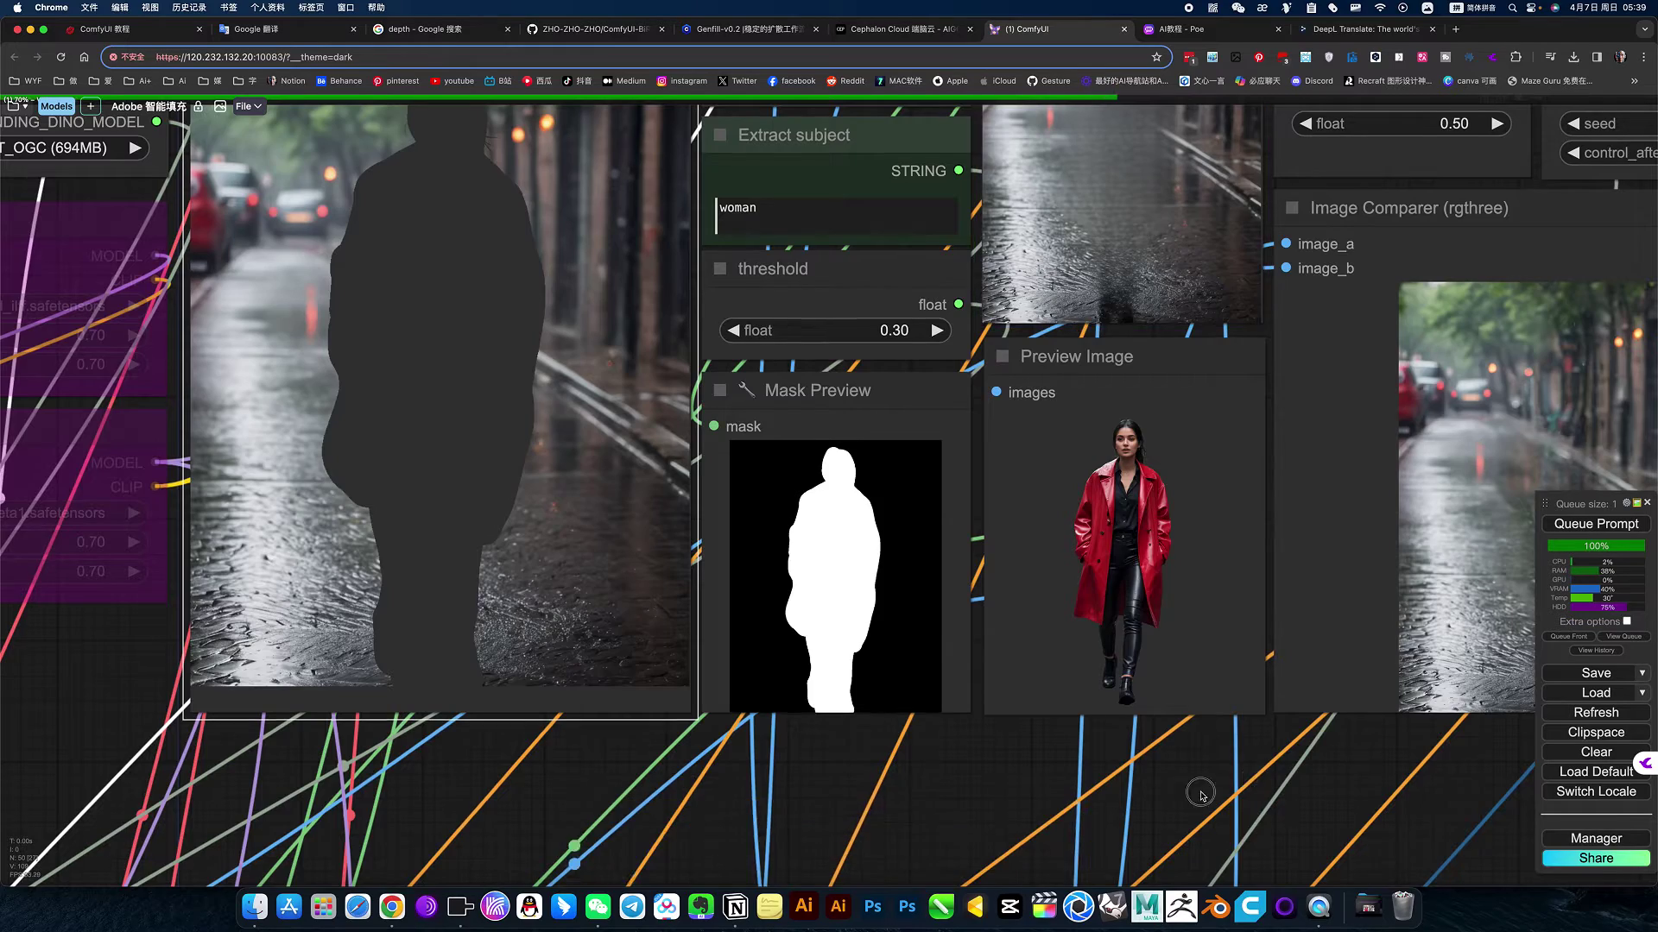
pyautogui.scroll(-1, 1200, 794)
pyautogui.scroll(-1, 1167, 752)
pyautogui.scroll(-1, 1153, 745)
pyautogui.scroll(-1, 1130, 729)
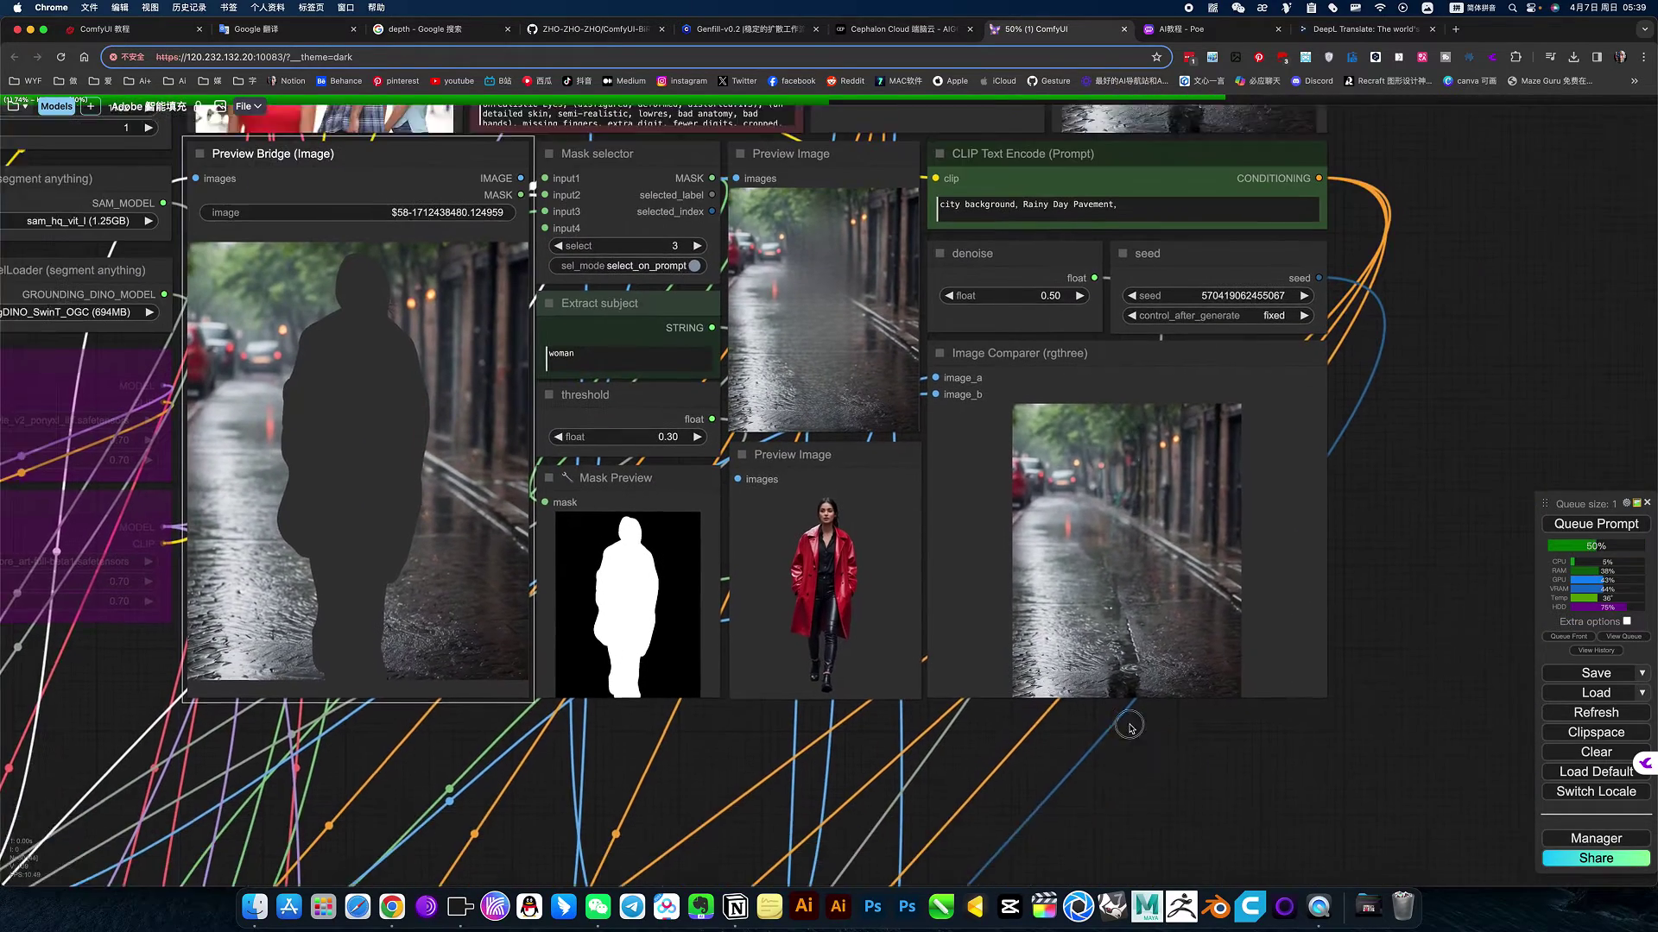
pyautogui.scroll(-2, 1129, 728)
pyautogui.scroll(4, 1069, 661)
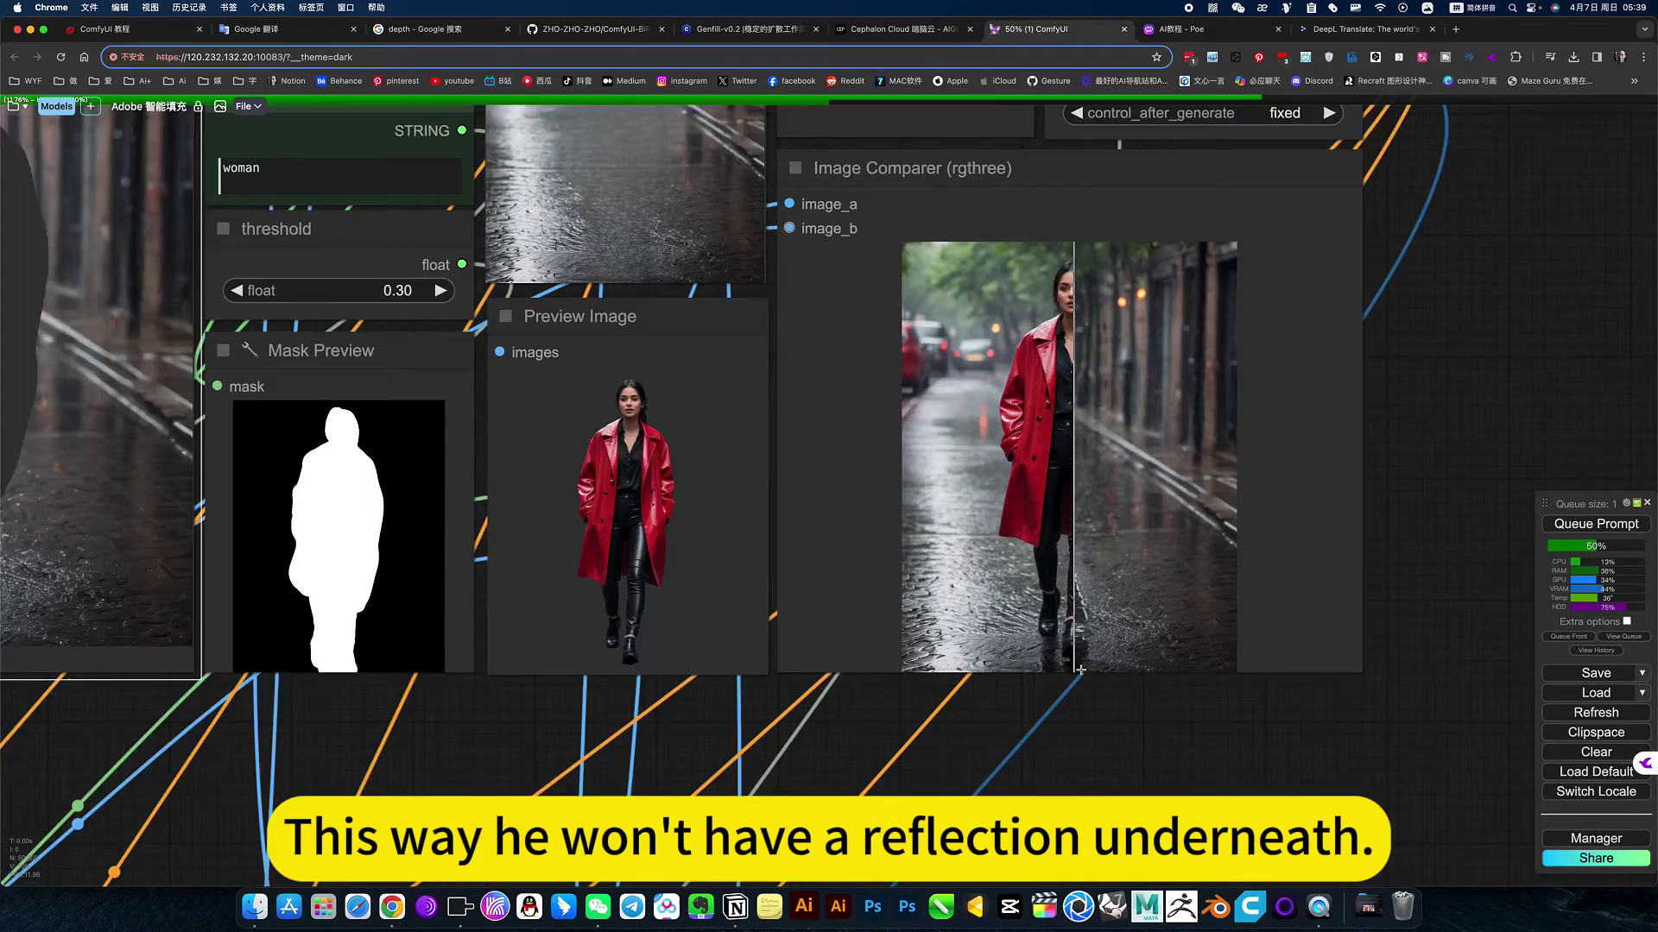
pyautogui.scroll(4, 1065, 660)
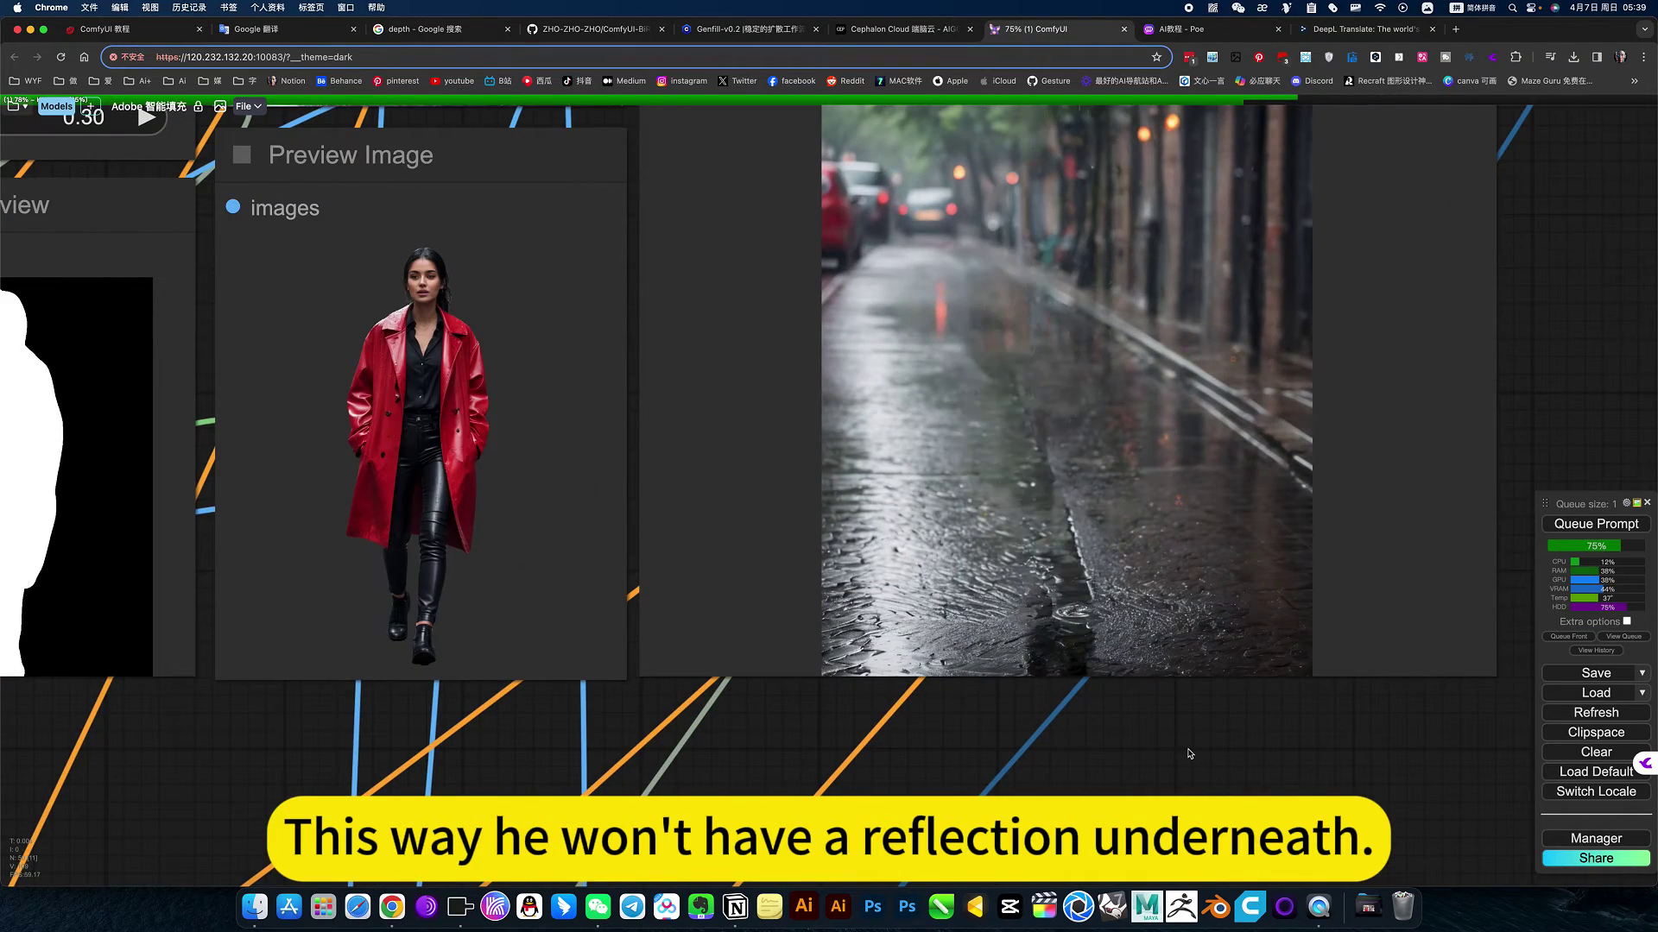
pyautogui.scroll(-6, 1191, 751)
pyautogui.scroll(-2, 1193, 751)
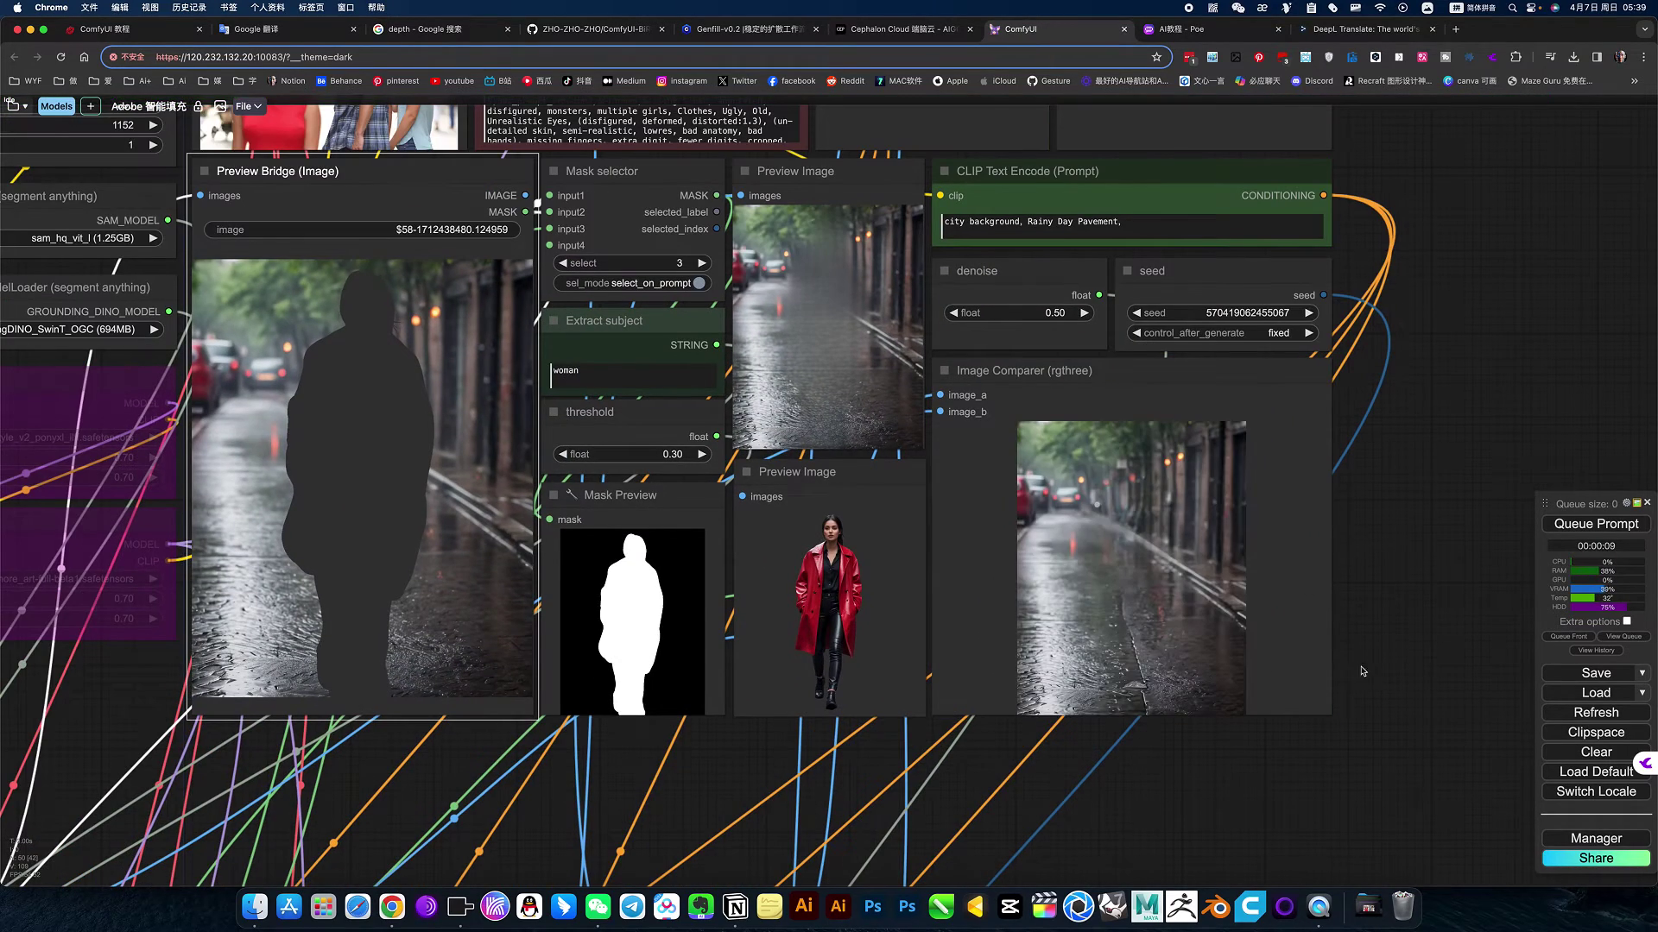
pyautogui.scroll(3, 1140, 687)
pyautogui.scroll(5, 1139, 686)
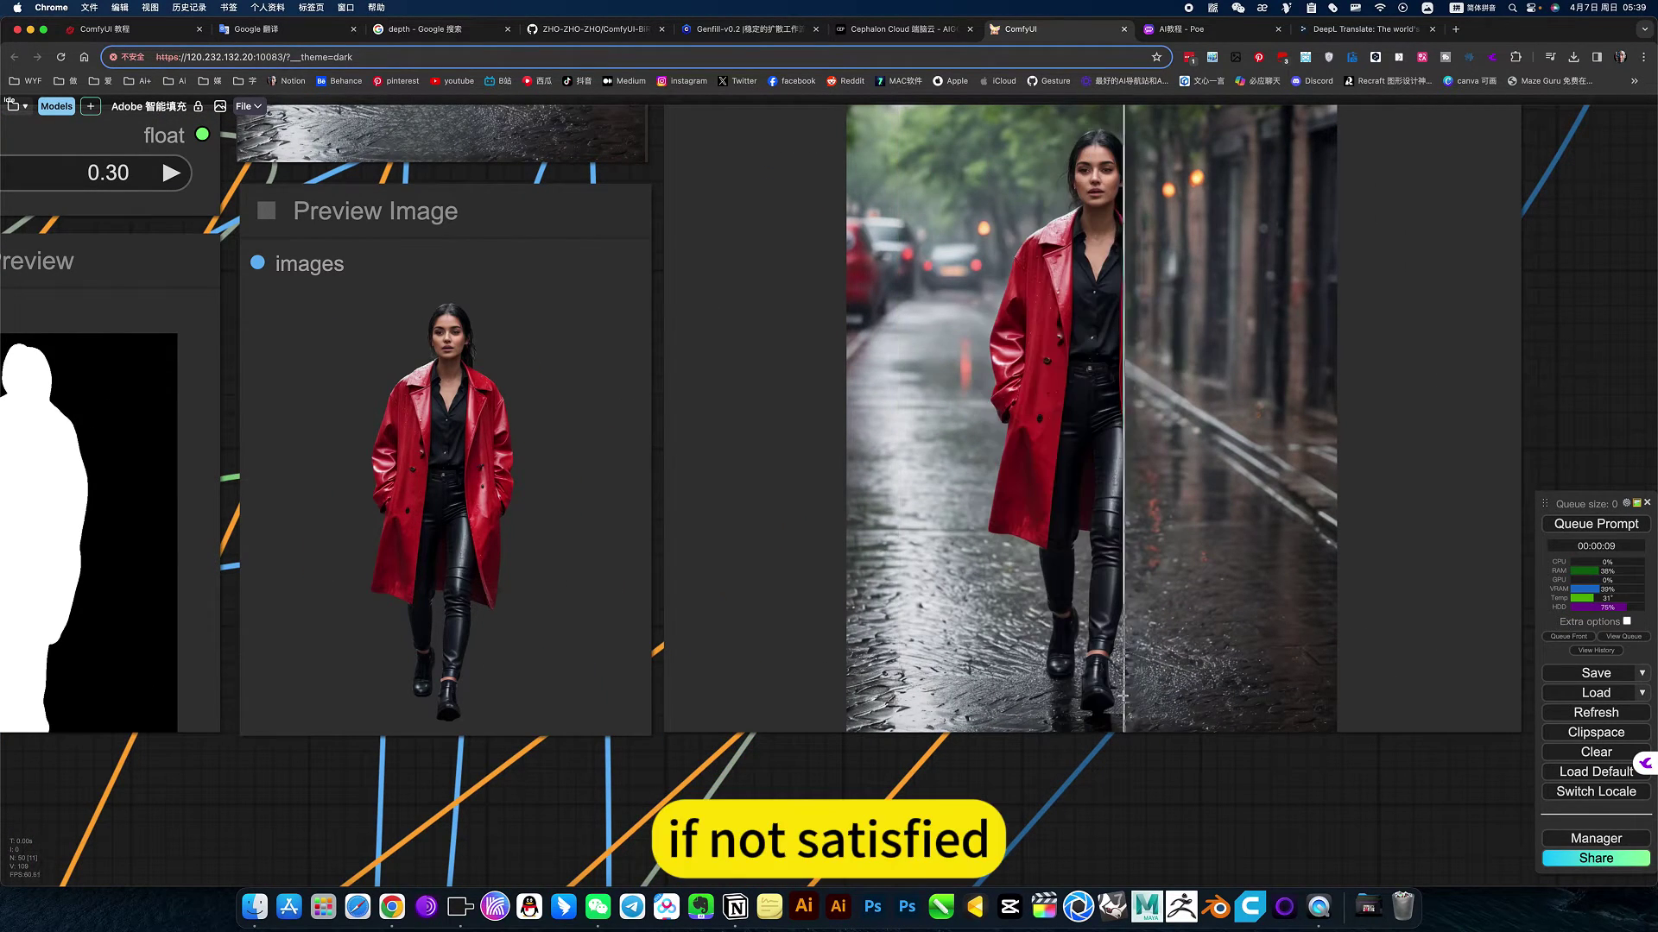
pyautogui.scroll(-5, 1157, 776)
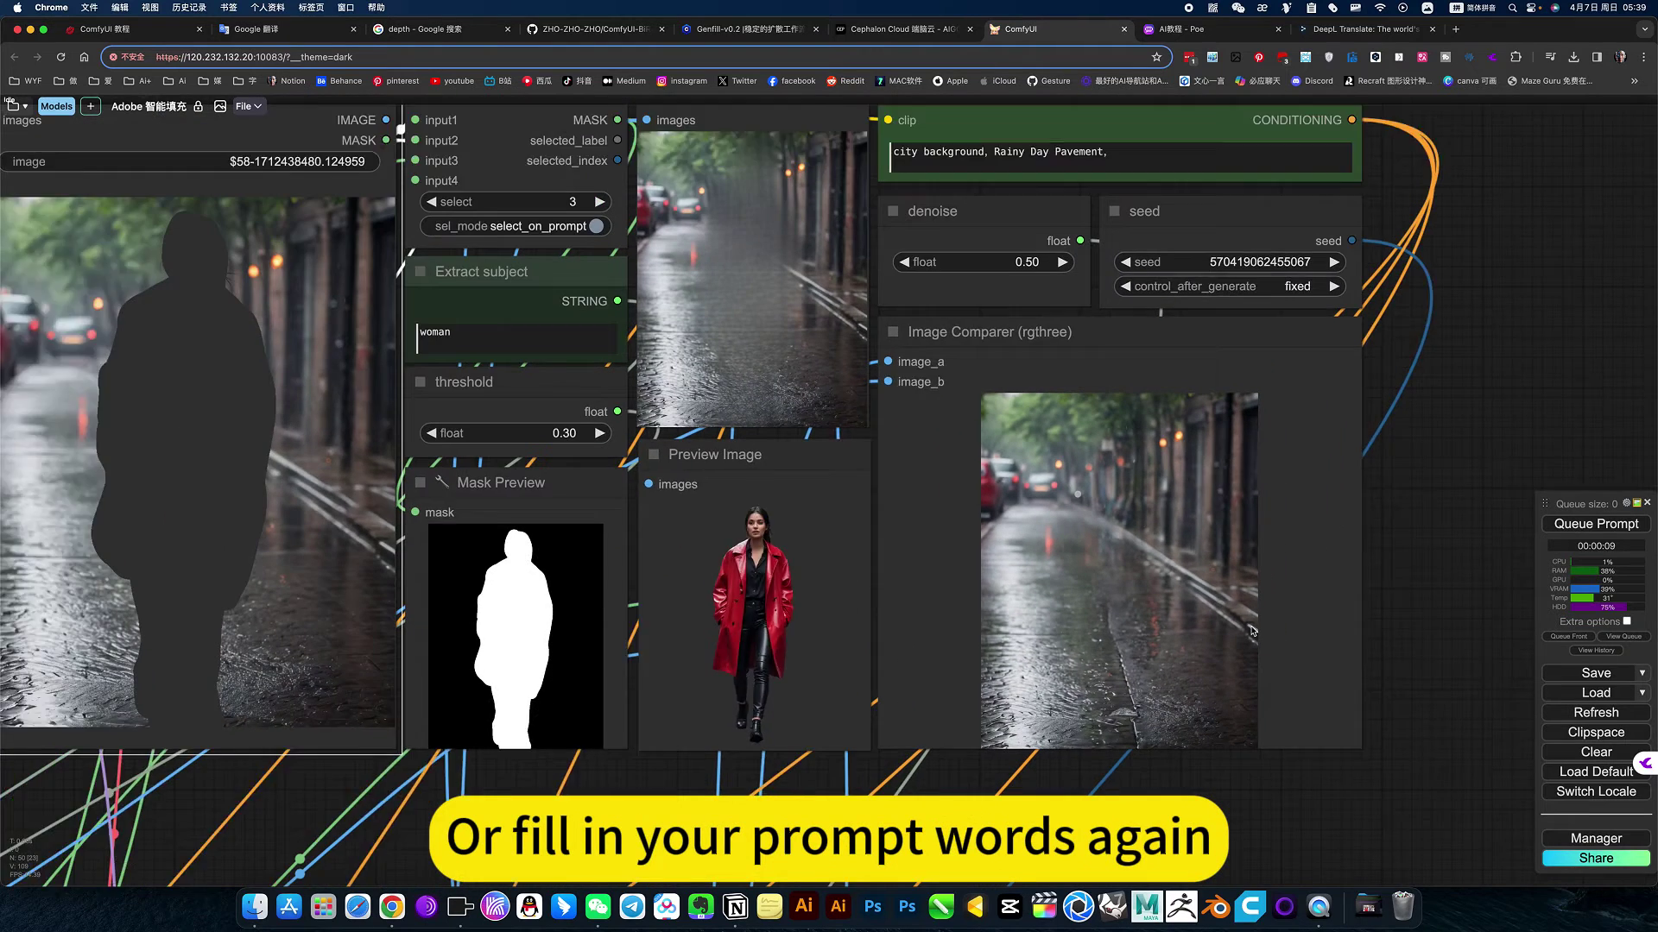
pyautogui.scroll(2, 1355, 413)
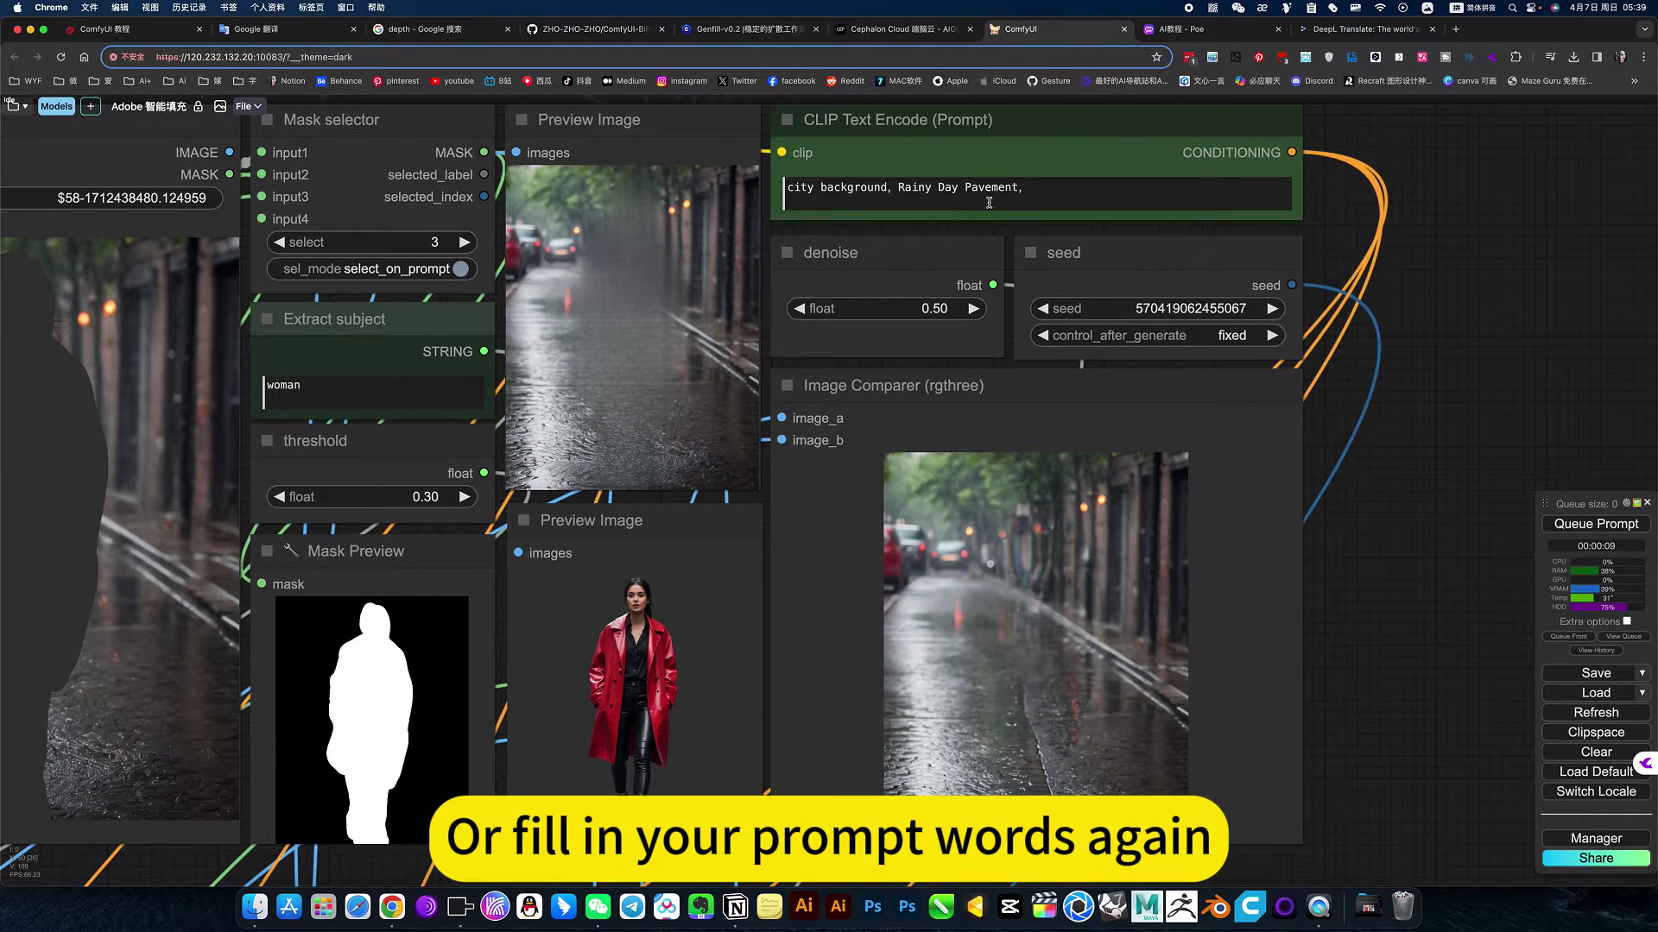
pyautogui.scroll(-1, 1386, 590)
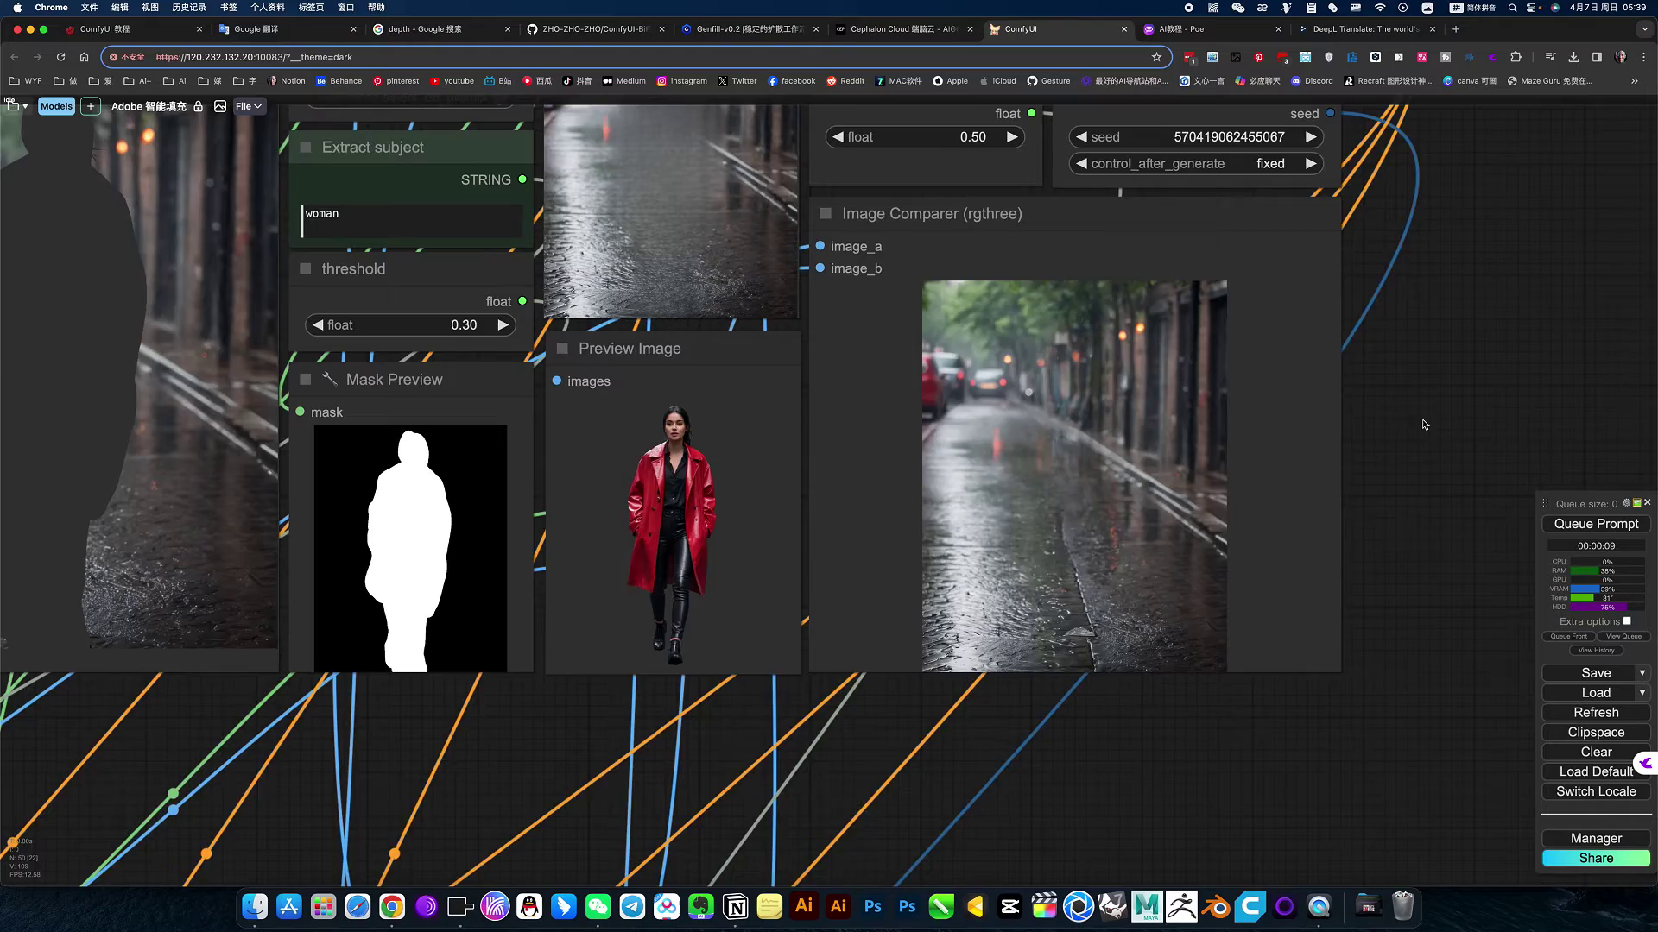
pyautogui.scroll(-2, 1392, 544)
pyautogui.scroll(-1, 1397, 491)
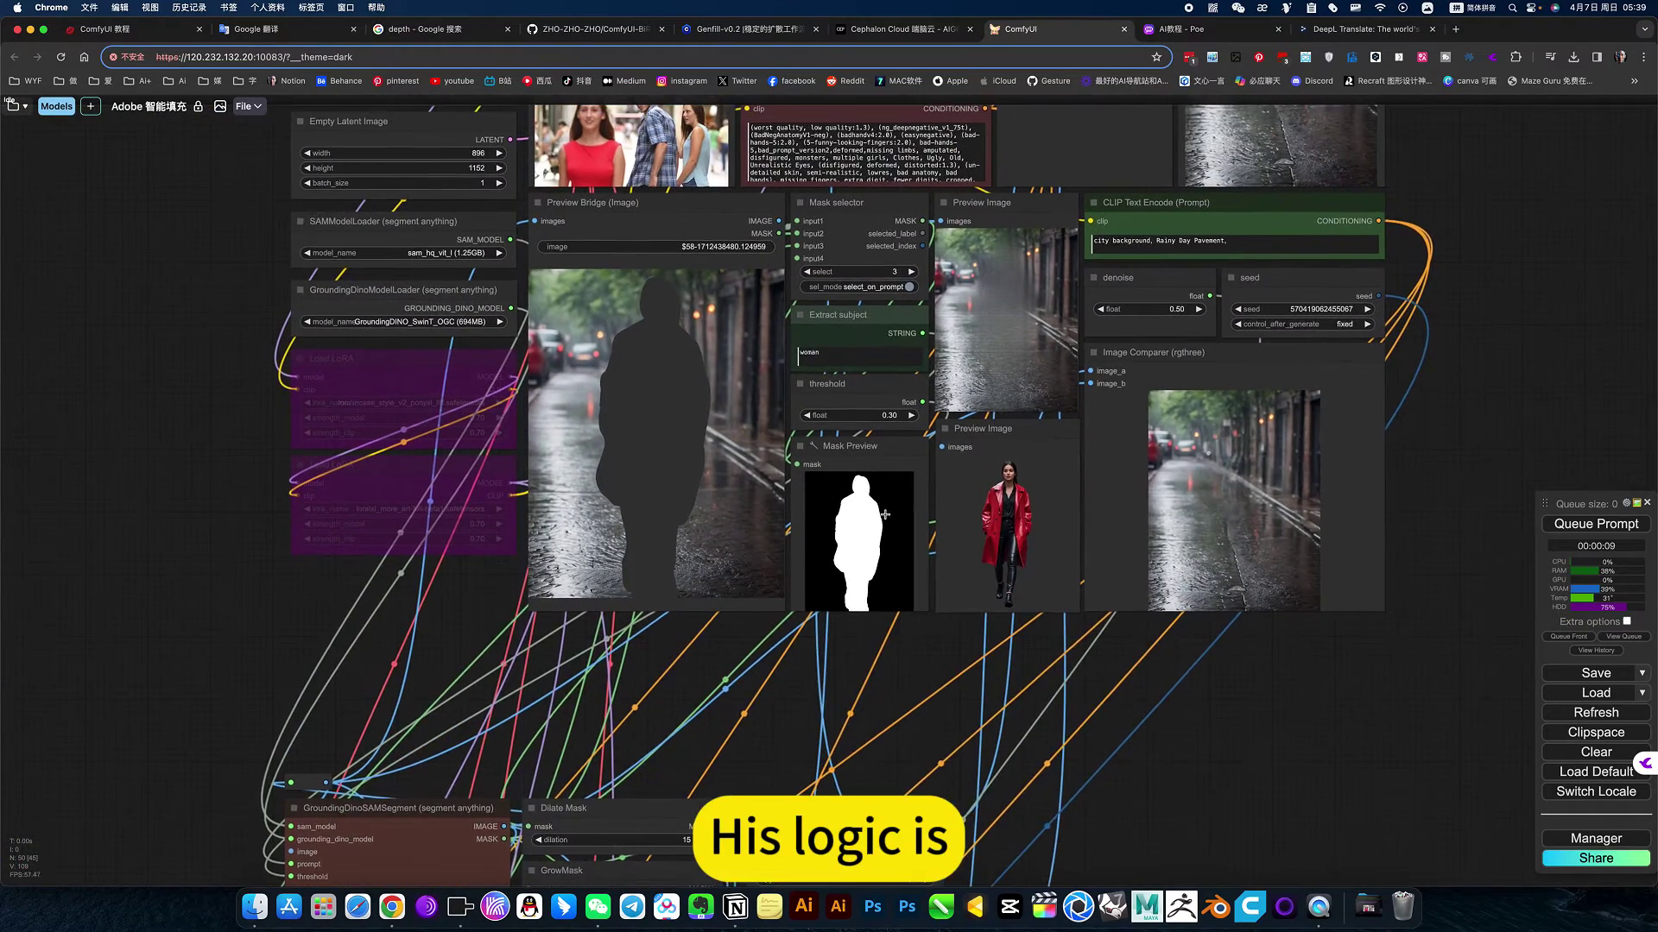
pyautogui.scroll(3, 829, 389)
pyautogui.scroll(3, 817, 354)
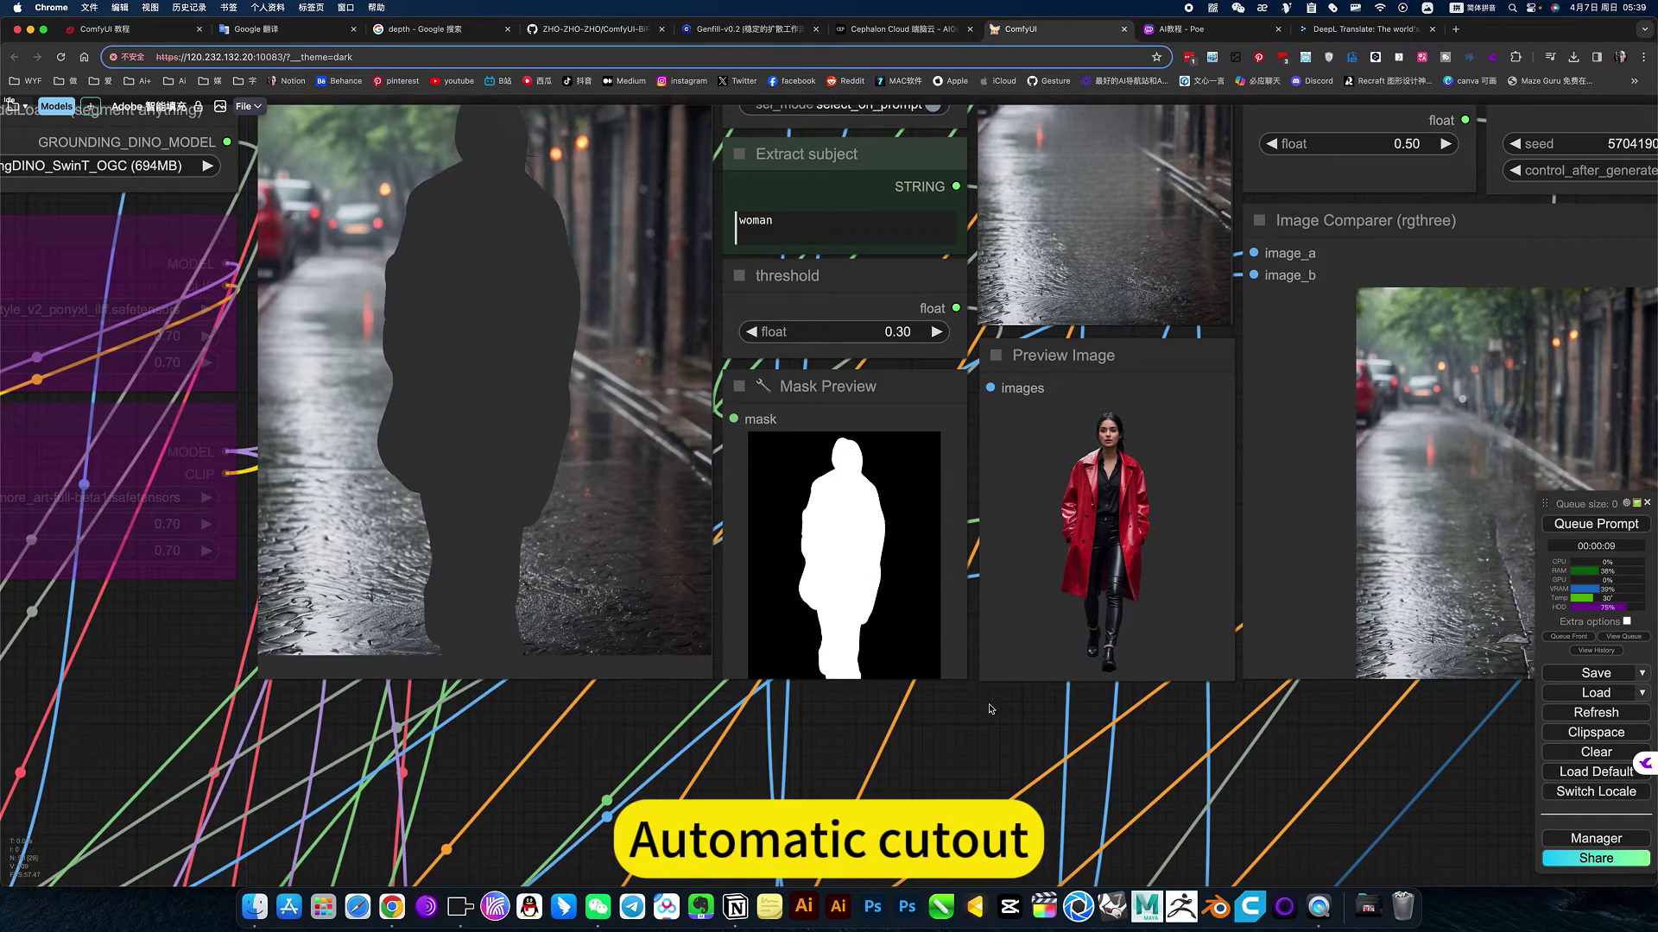
pyautogui.scroll(-4, 990, 709)
pyautogui.scroll(-1, 990, 709)
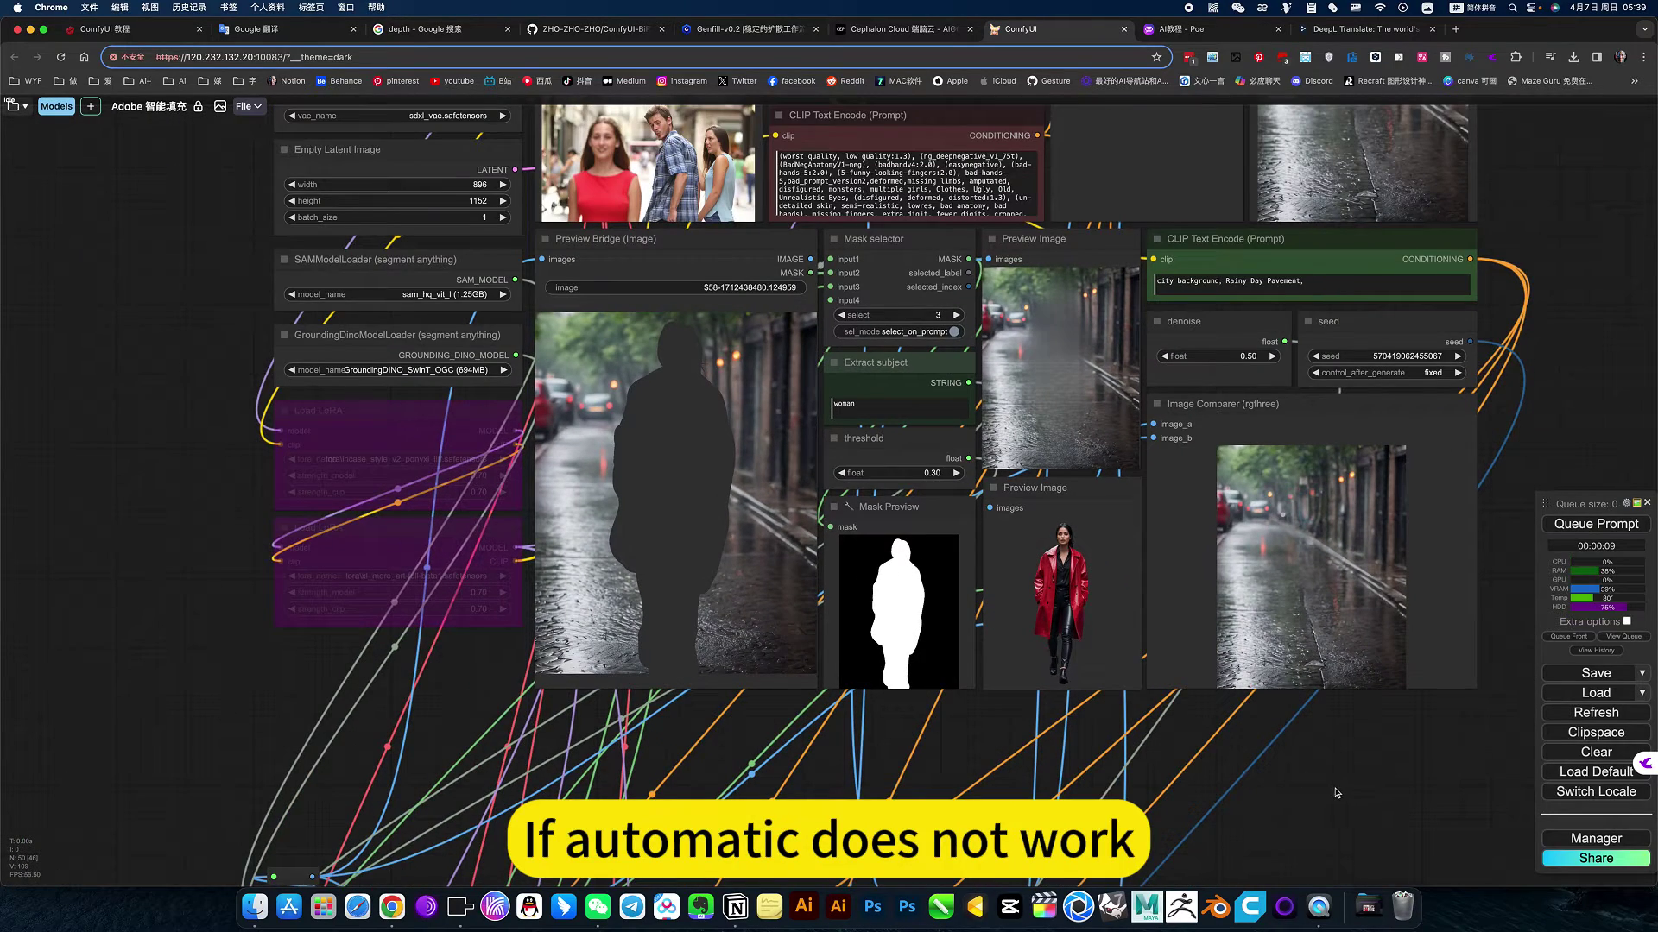
pyautogui.scroll(-3, 1335, 794)
pyautogui.scroll(-2, 719, 431)
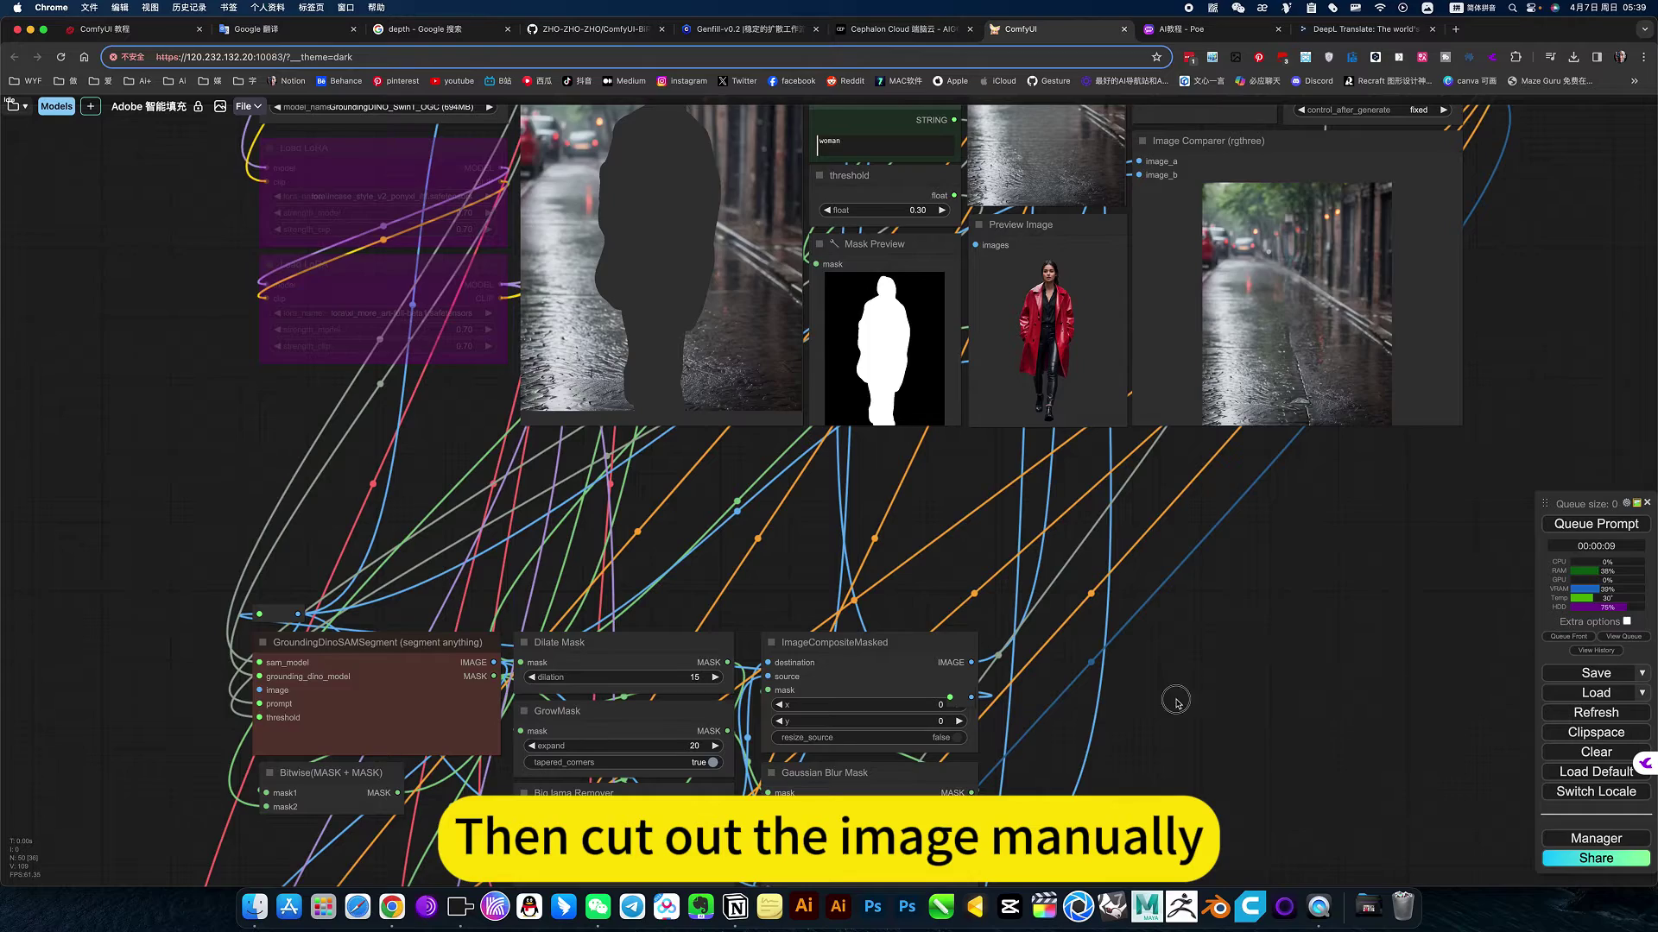
pyautogui.scroll(-3, 1177, 702)
pyautogui.scroll(-3, 1187, 529)
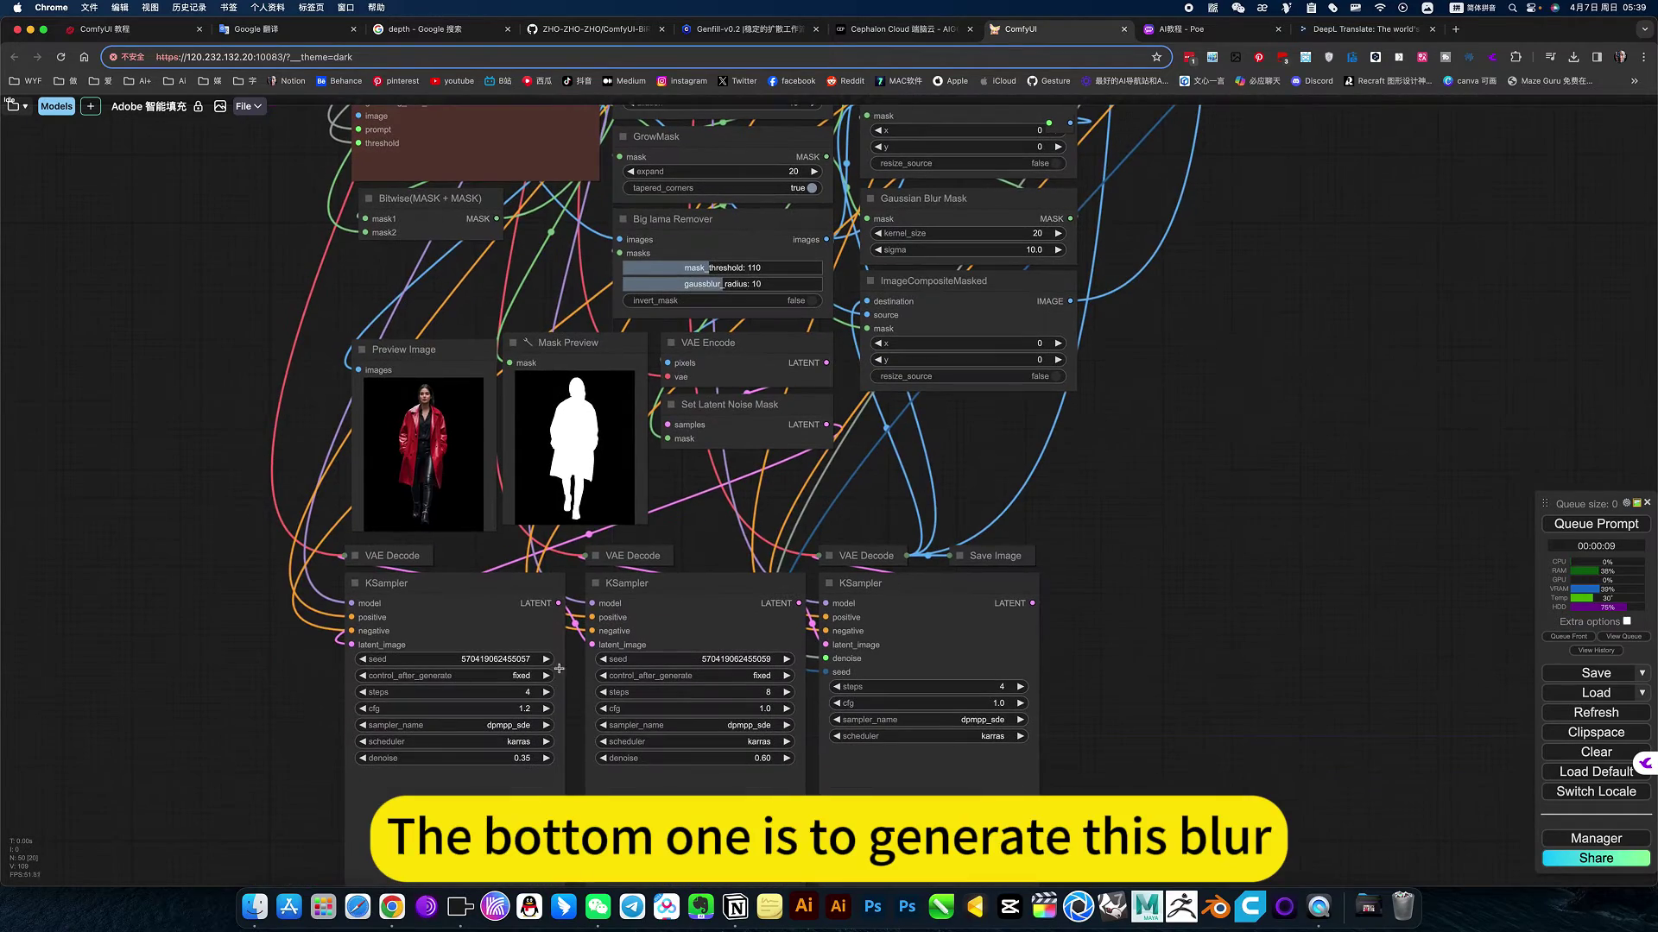
pyautogui.scroll(5, 1085, 534)
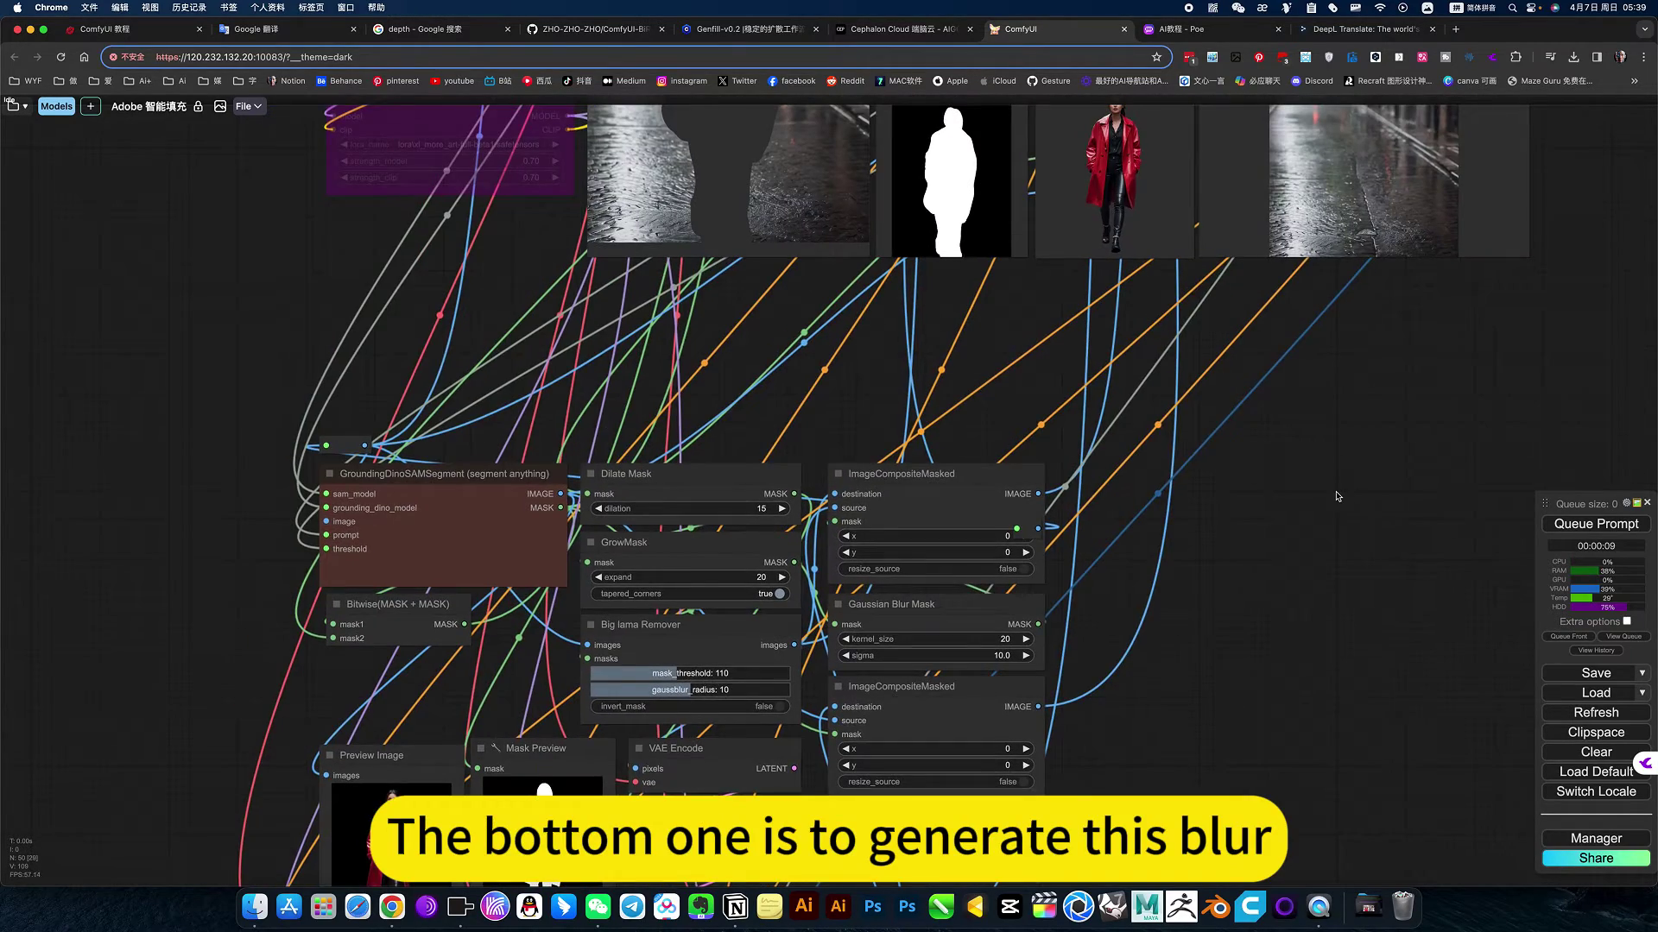
pyautogui.scroll(-2, 1336, 496)
pyautogui.moveTo(1337, 512); pyautogui.dragTo(1251, 635)
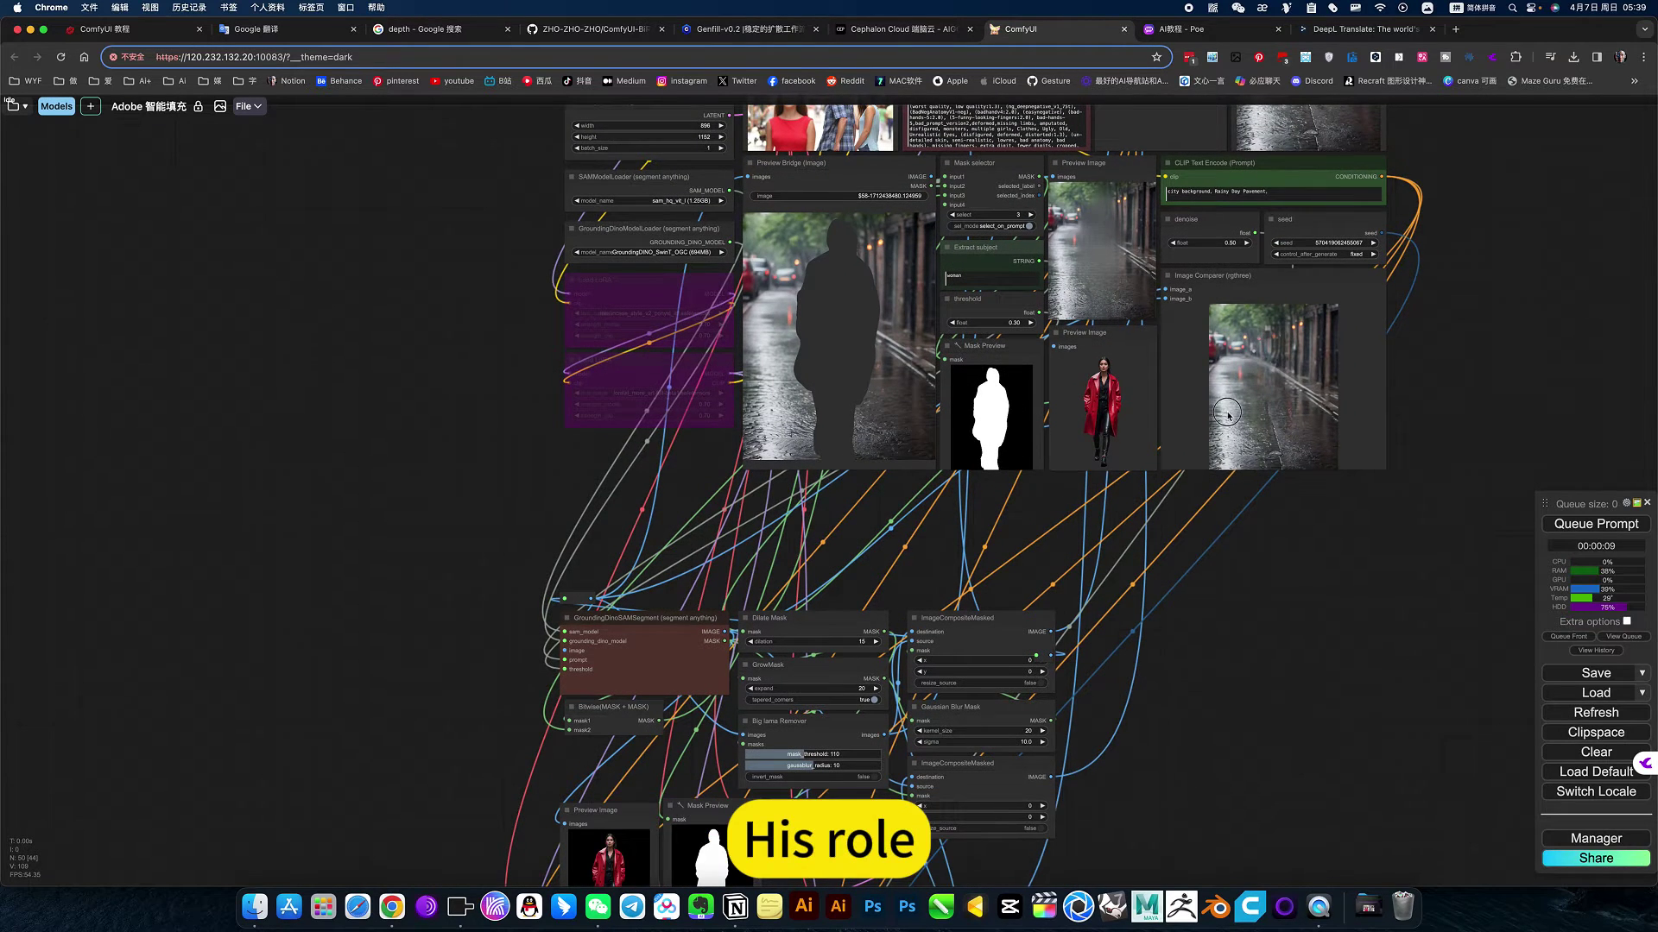
pyautogui.scroll(-3, 1228, 412)
pyautogui.scroll(3, 1275, 398)
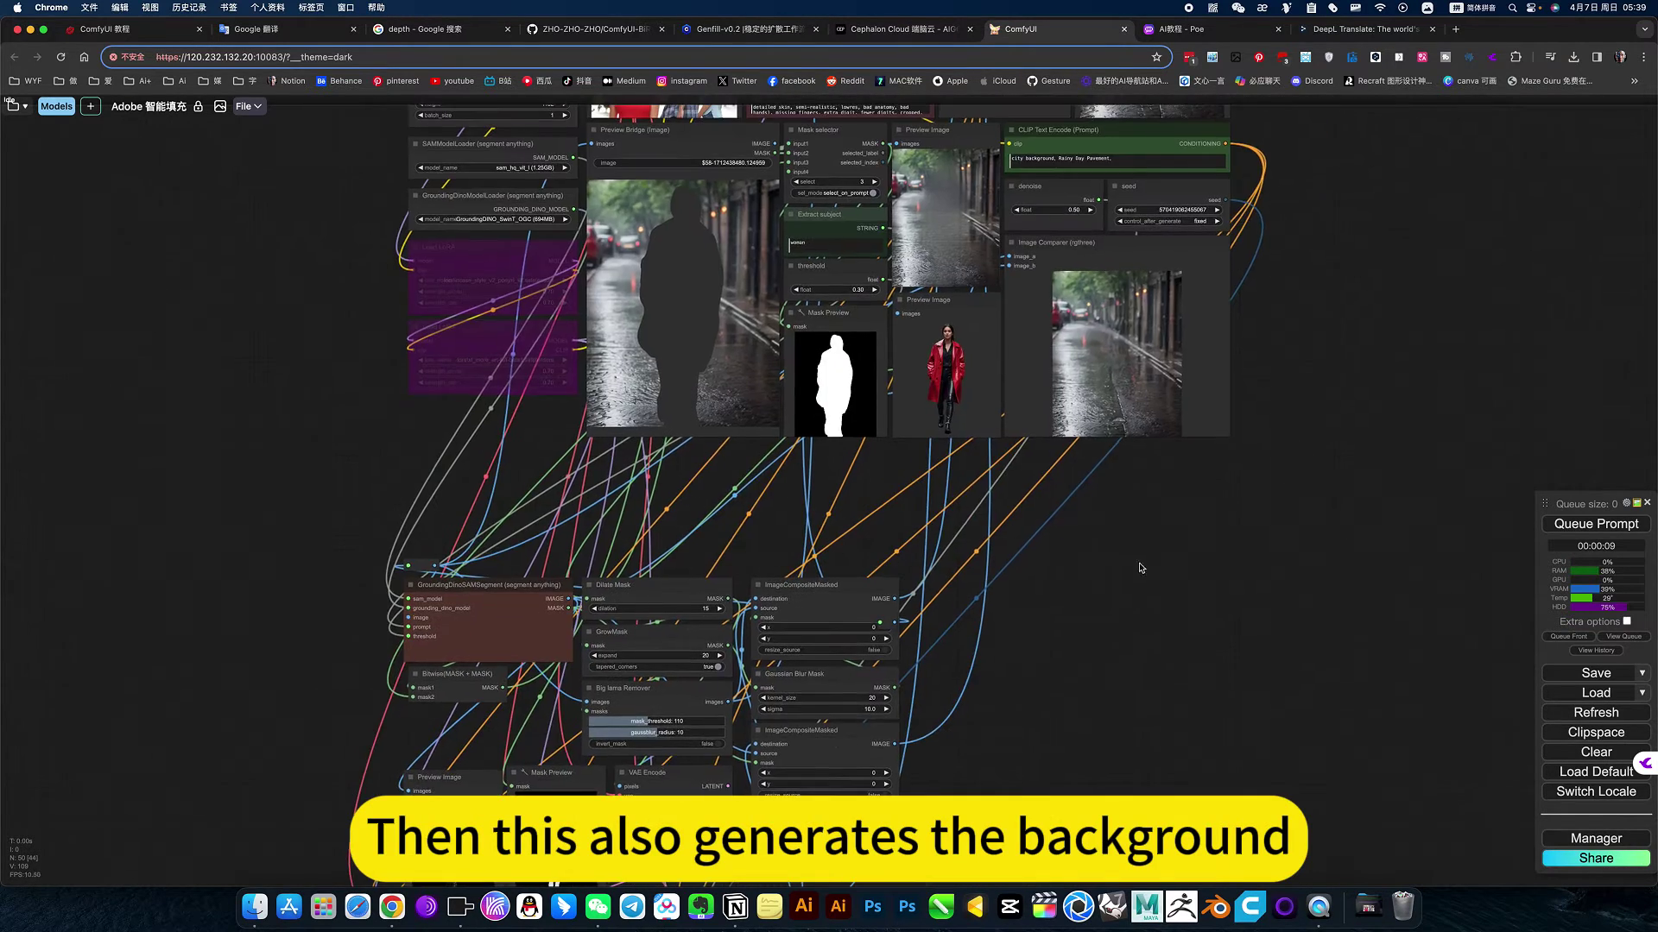
pyautogui.scroll(-3, 1147, 521)
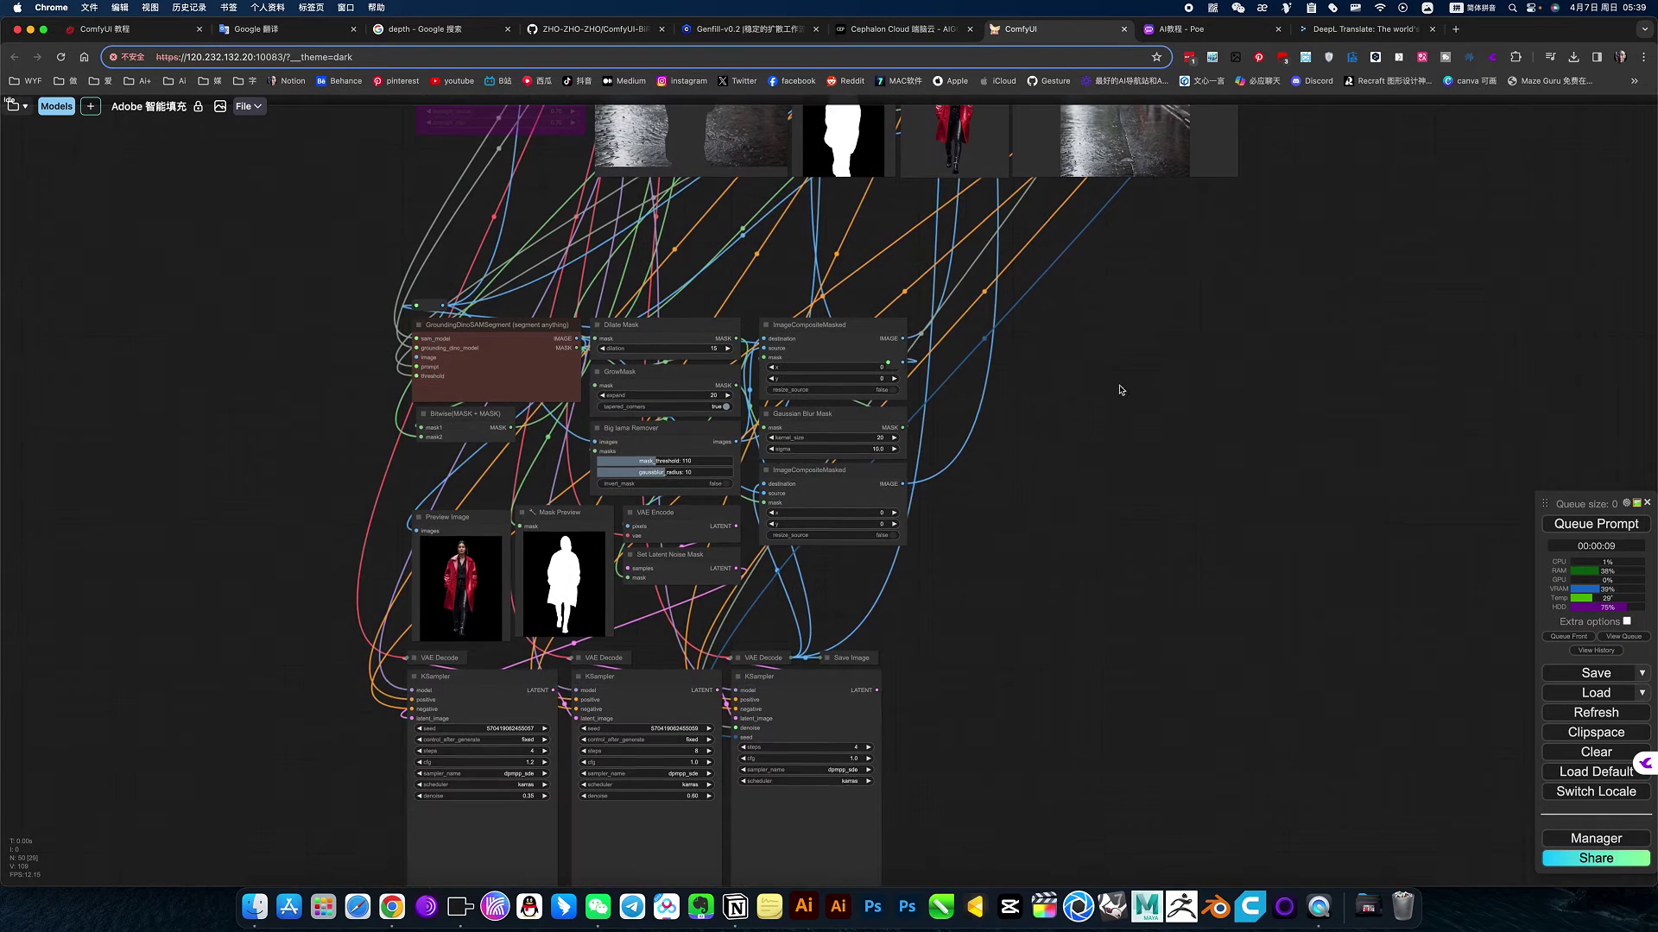
pyautogui.scroll(3, 1017, 725)
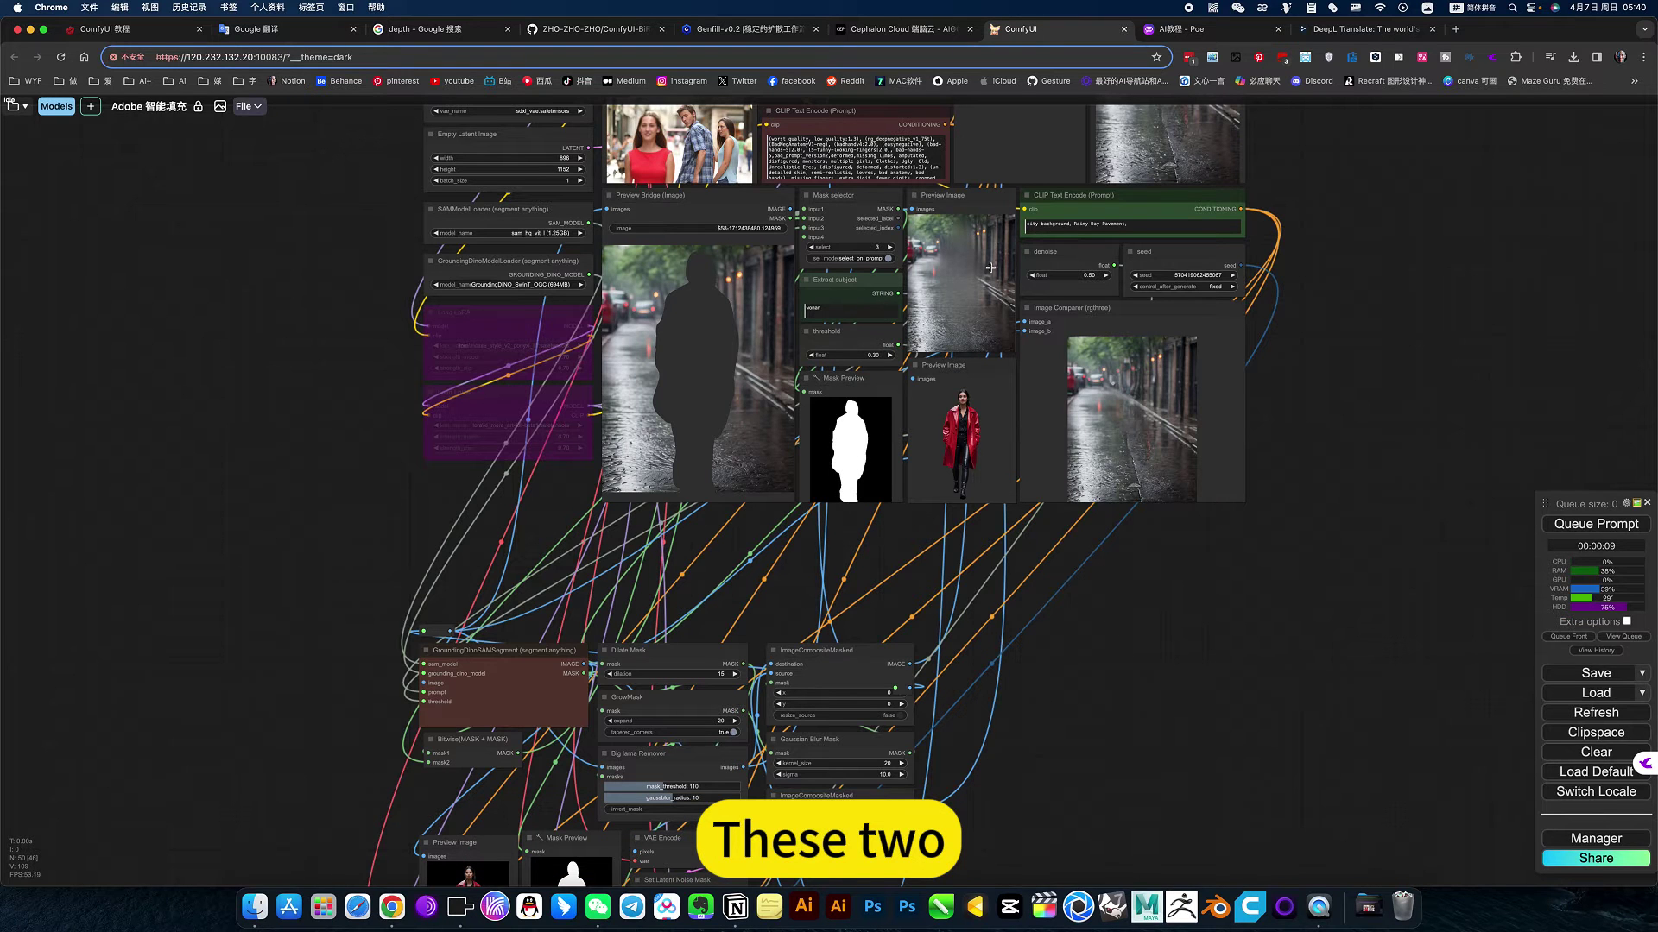
pyautogui.scroll(-3, 1120, 673)
pyautogui.scroll(-2, 1102, 585)
pyautogui.scroll(5, 1101, 584)
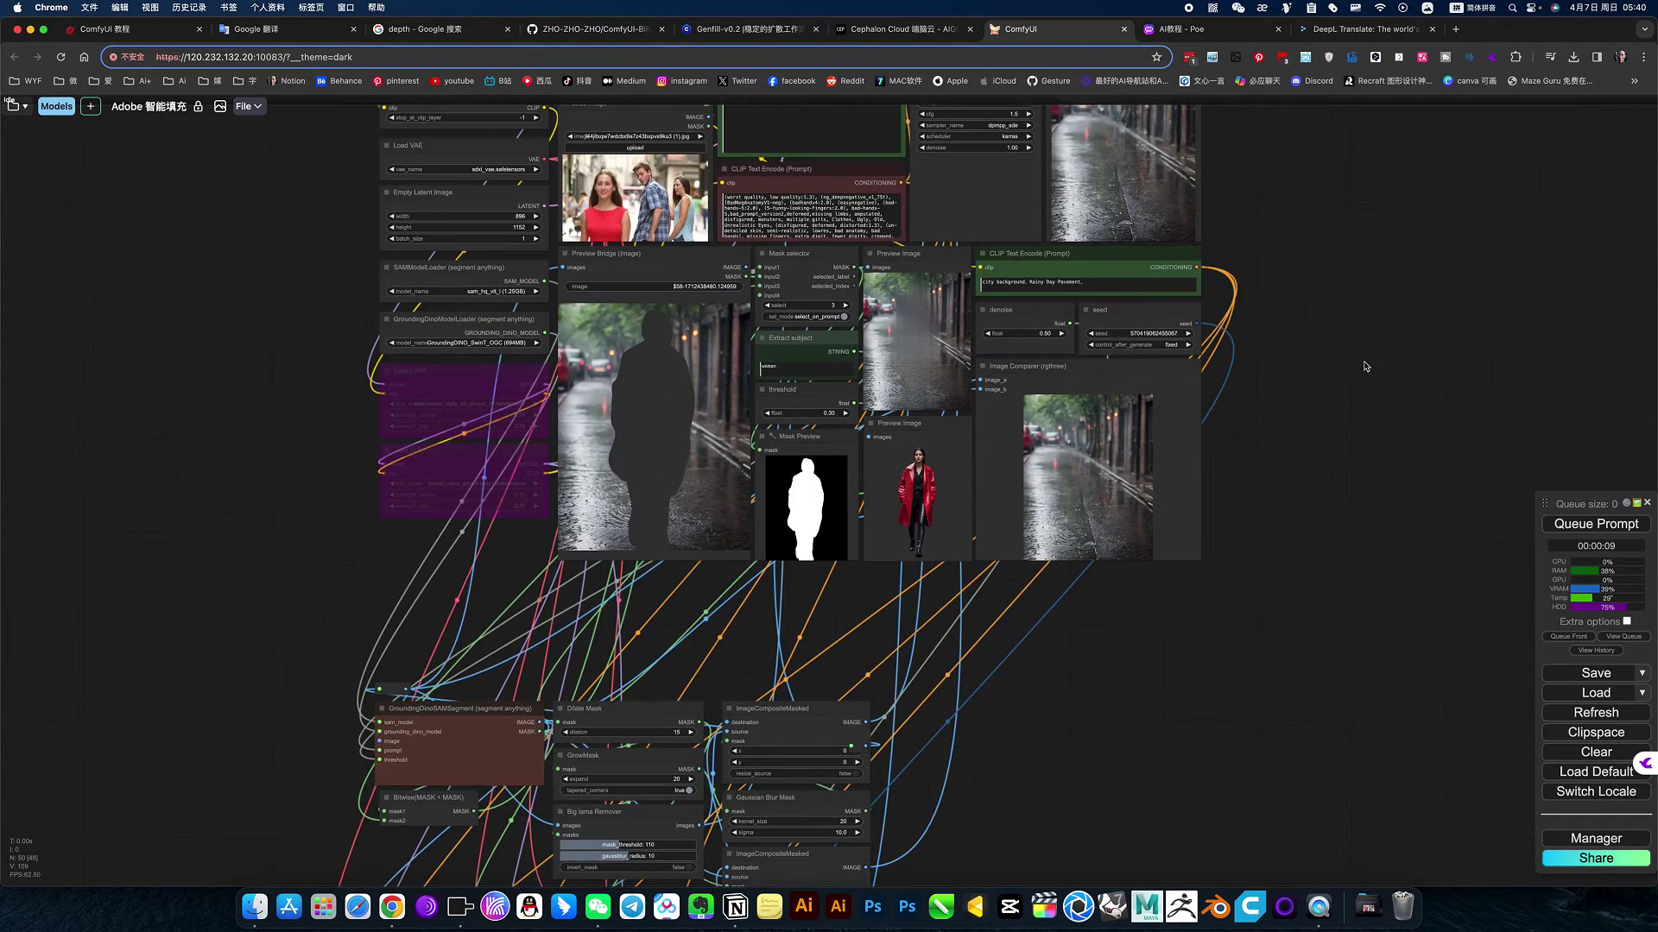
pyautogui.moveTo(1363, 366); pyautogui.dragTo(1303, 681)
pyautogui.scroll(2, 1317, 445)
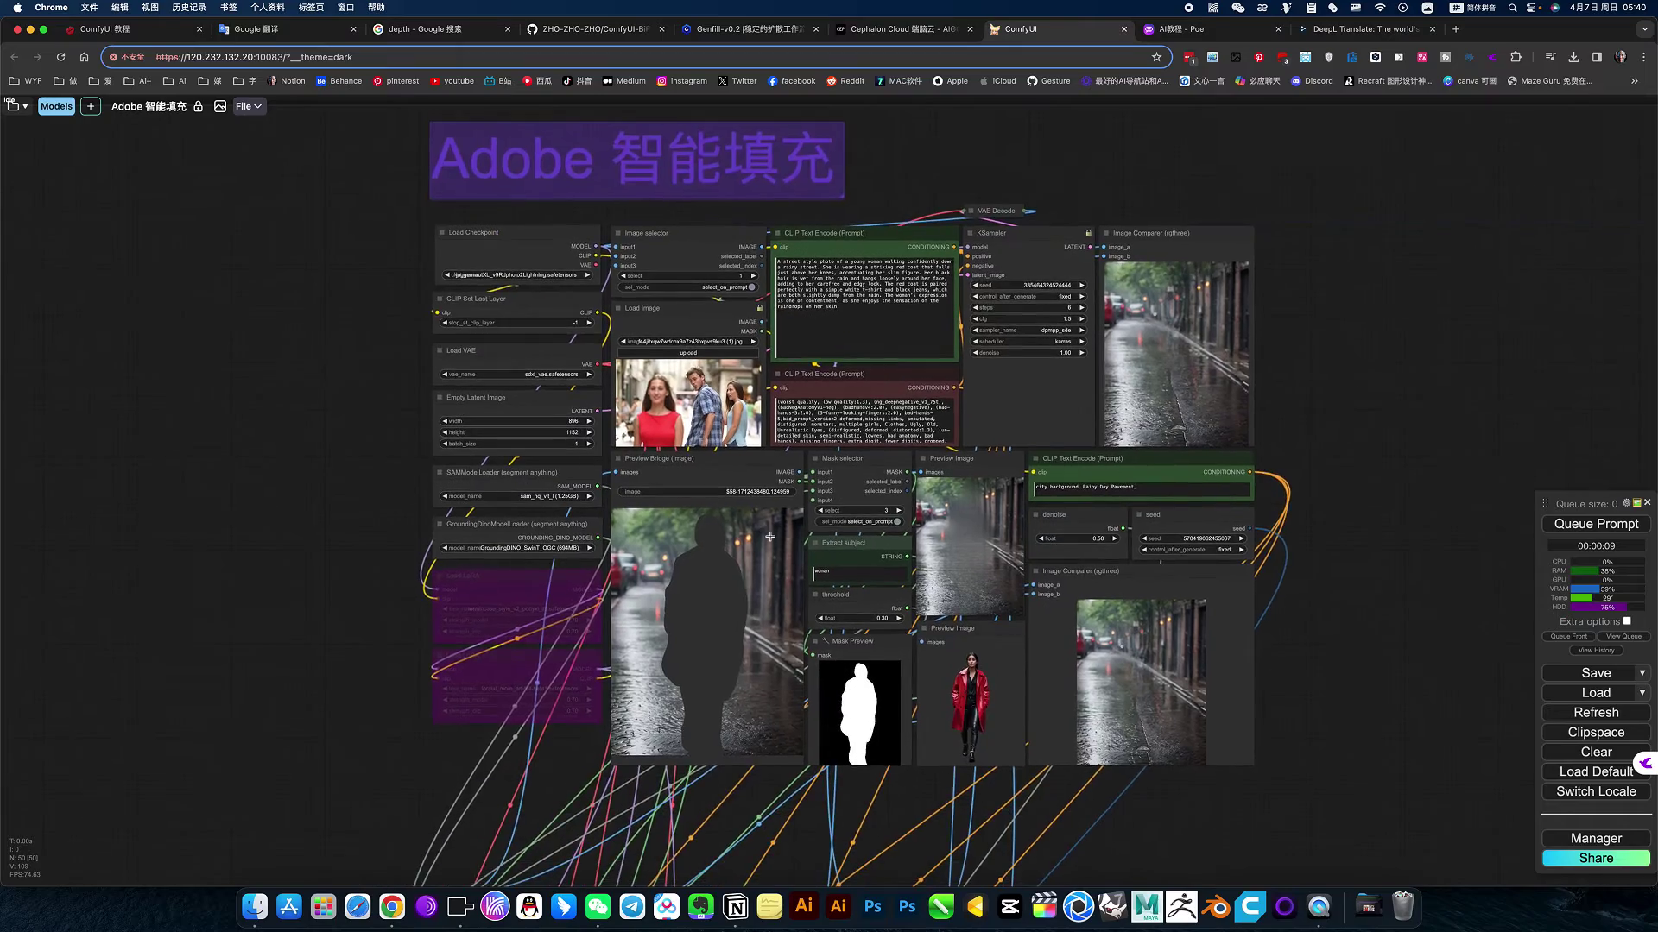
pyautogui.scroll(3, 770, 537)
pyautogui.scroll(2, 784, 576)
pyautogui.scroll(-3, 787, 605)
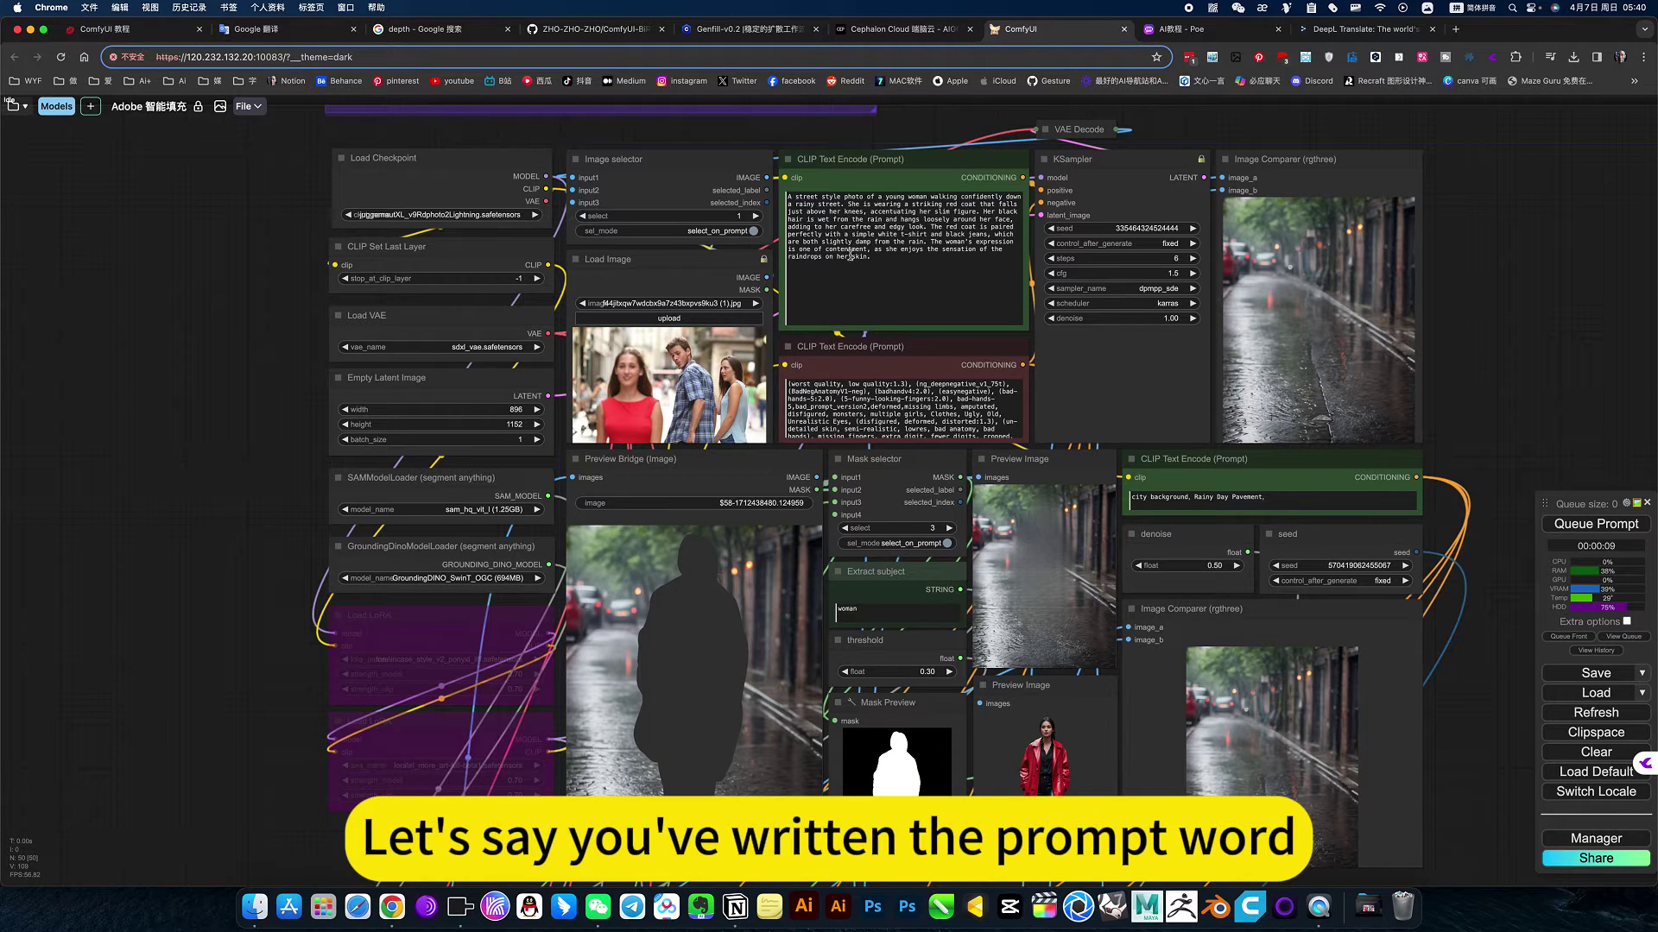
pyautogui.moveTo(863, 611); pyautogui.dragTo(800, 612)
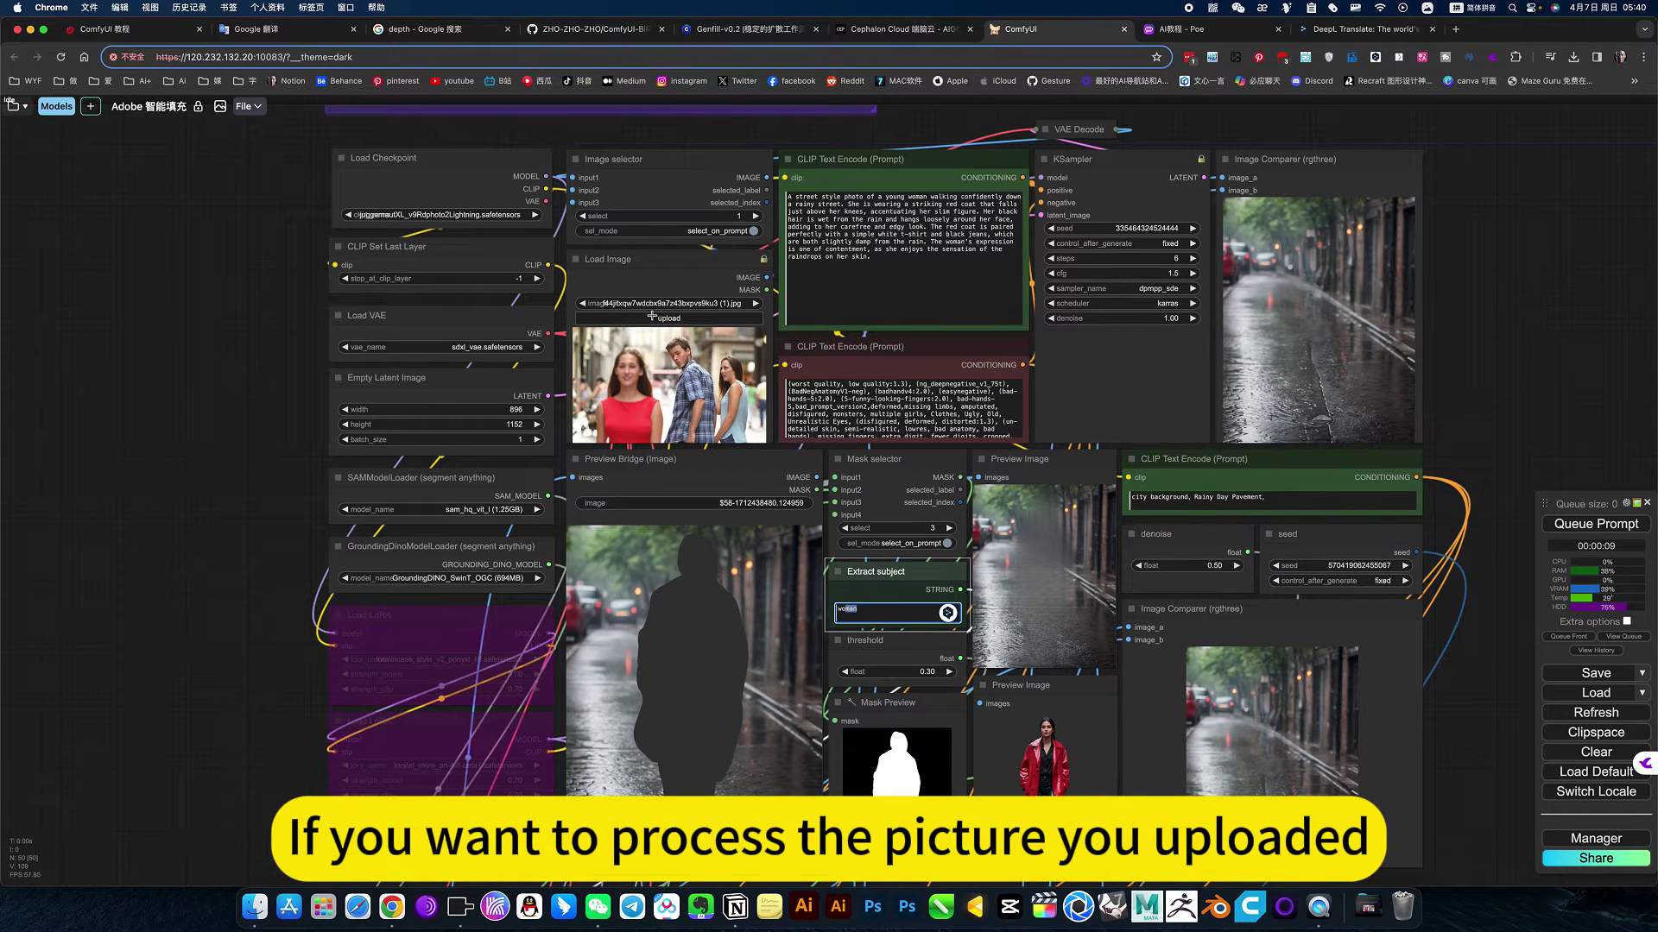
pyautogui.click(674, 286)
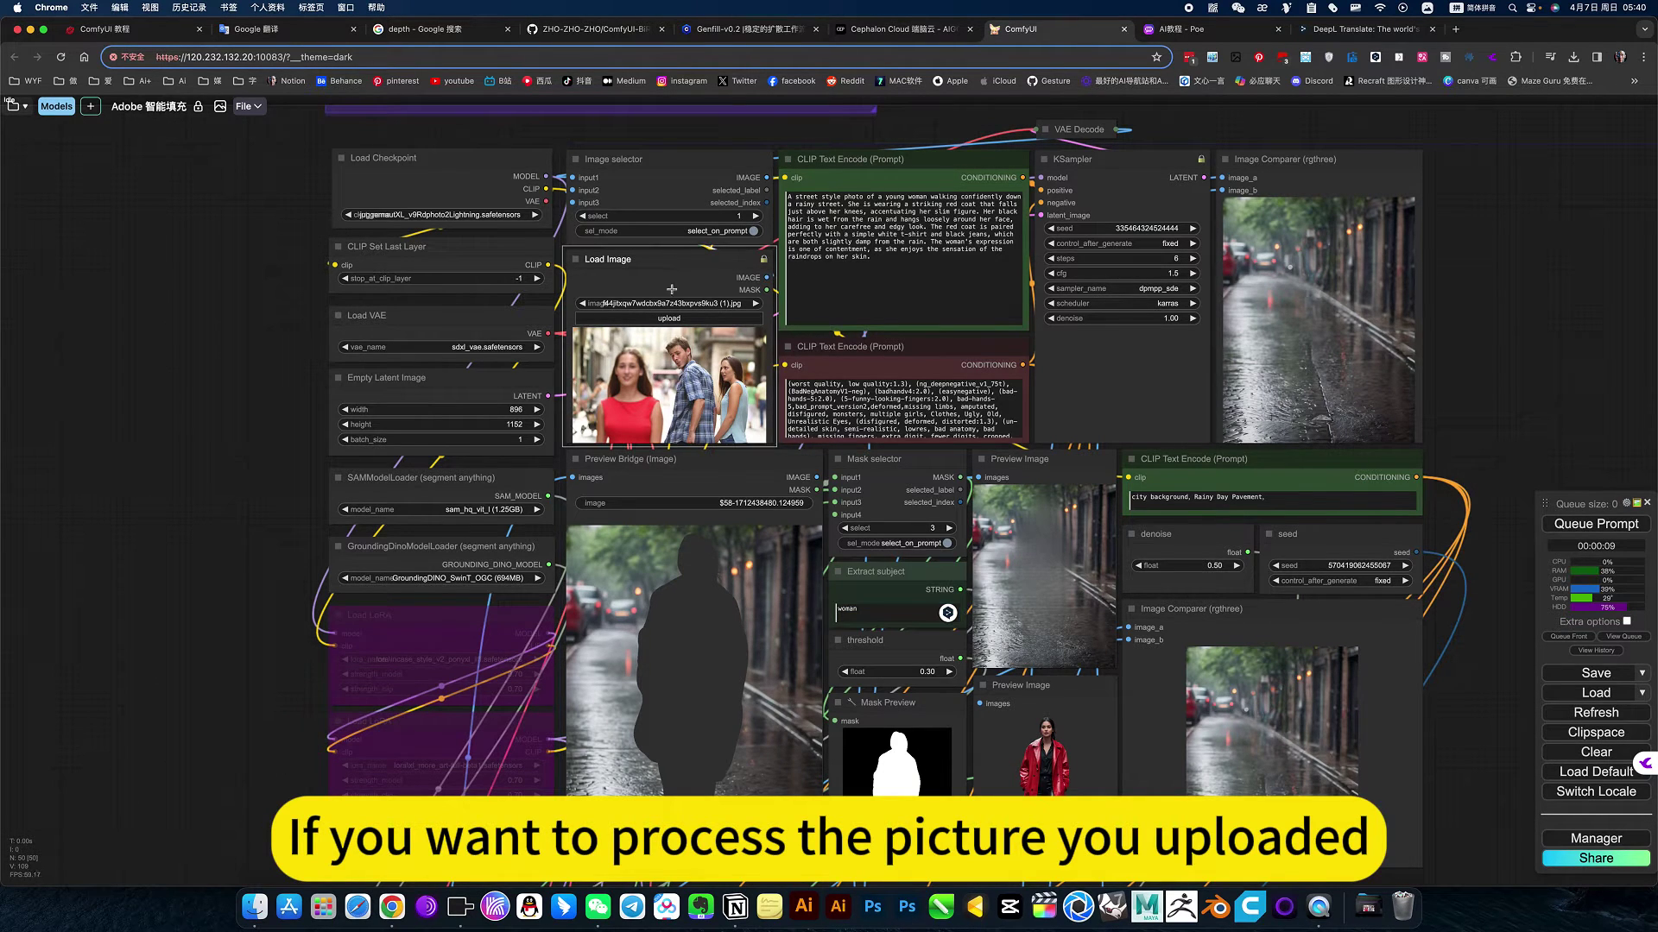
pyautogui.click(769, 216)
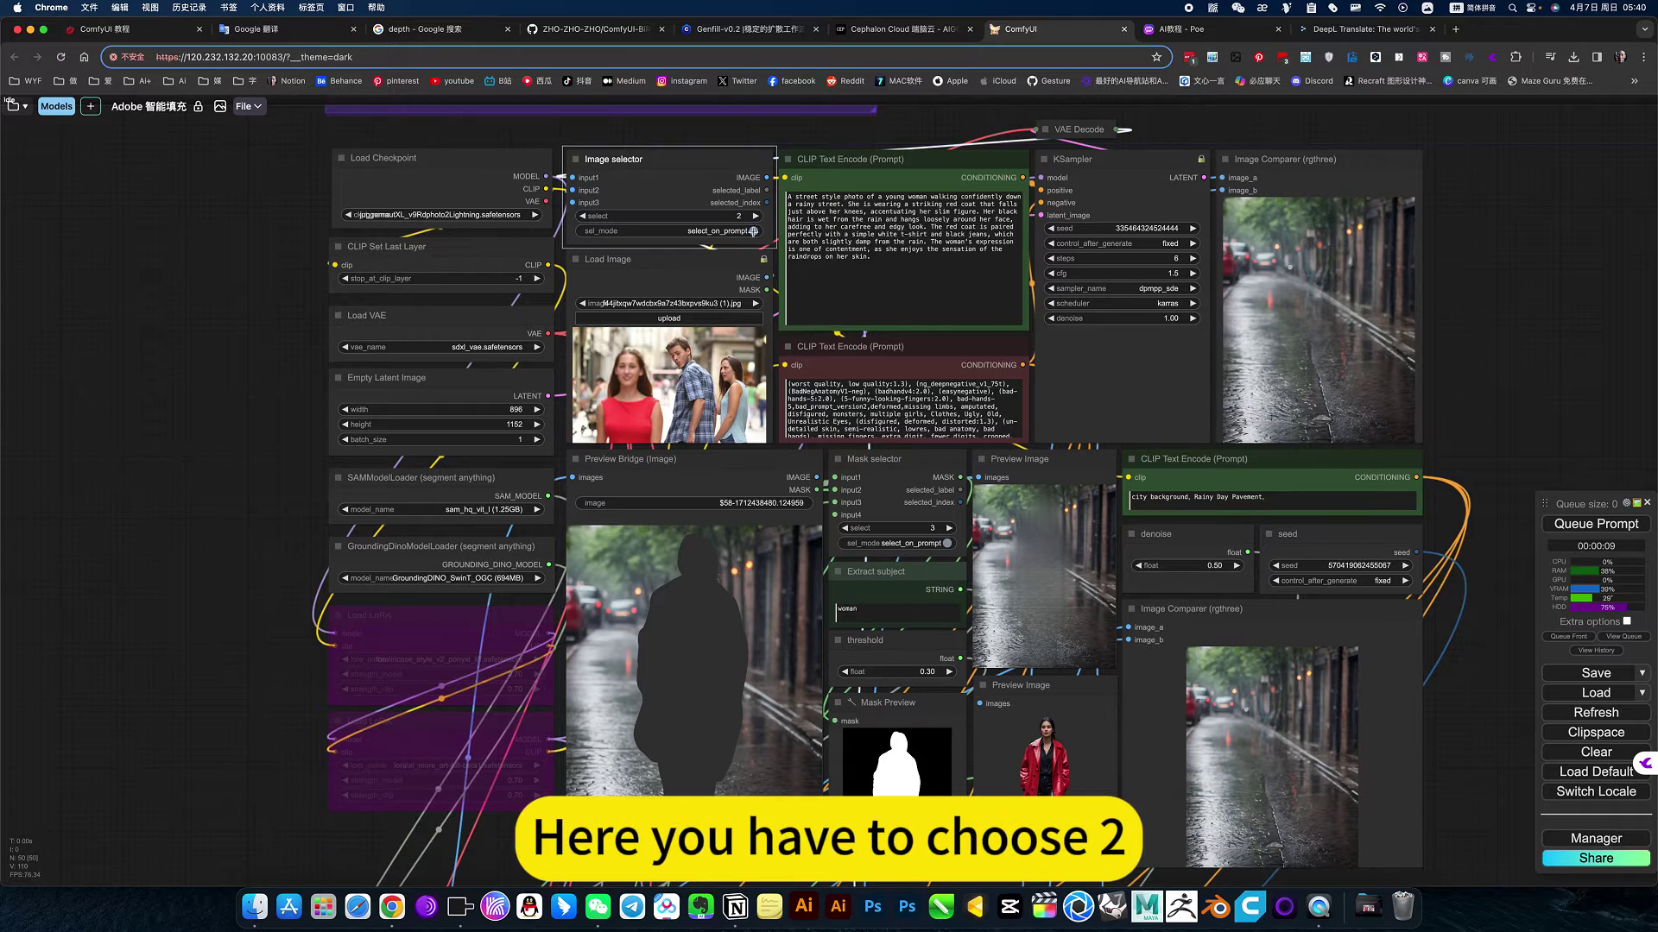
pyautogui.click(1596, 523)
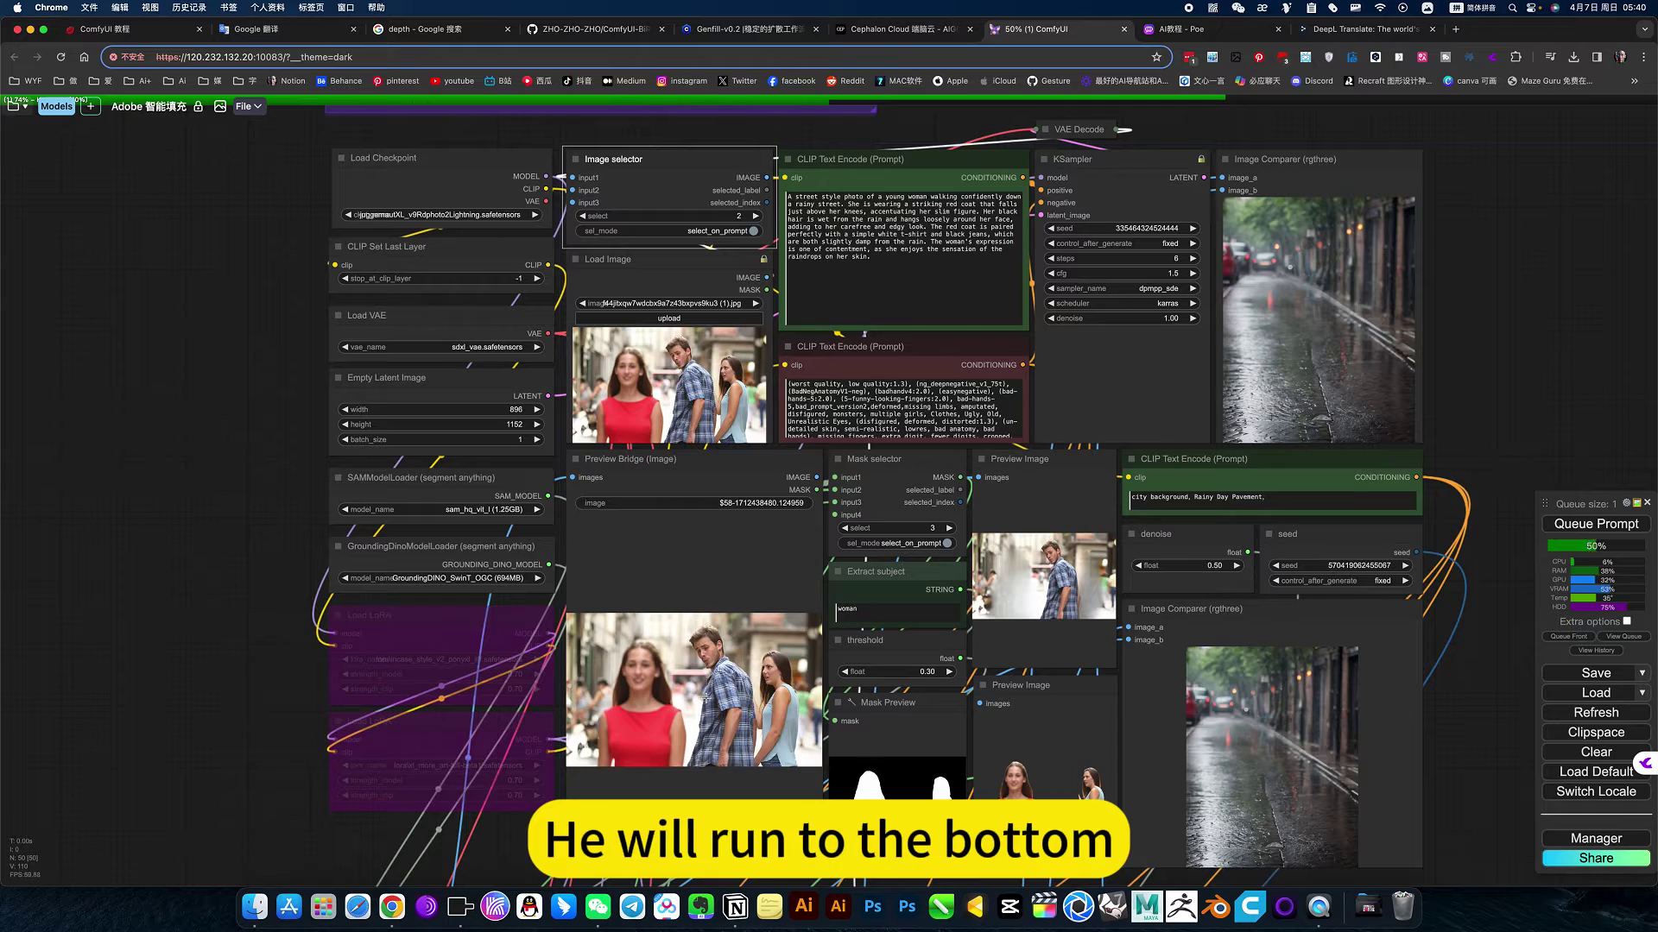
pyautogui.moveTo(825, 609)
pyautogui.mouseDown()
pyautogui.moveTo(743, 457)
pyautogui.moveTo(699, 299)
pyautogui.mouseUp()
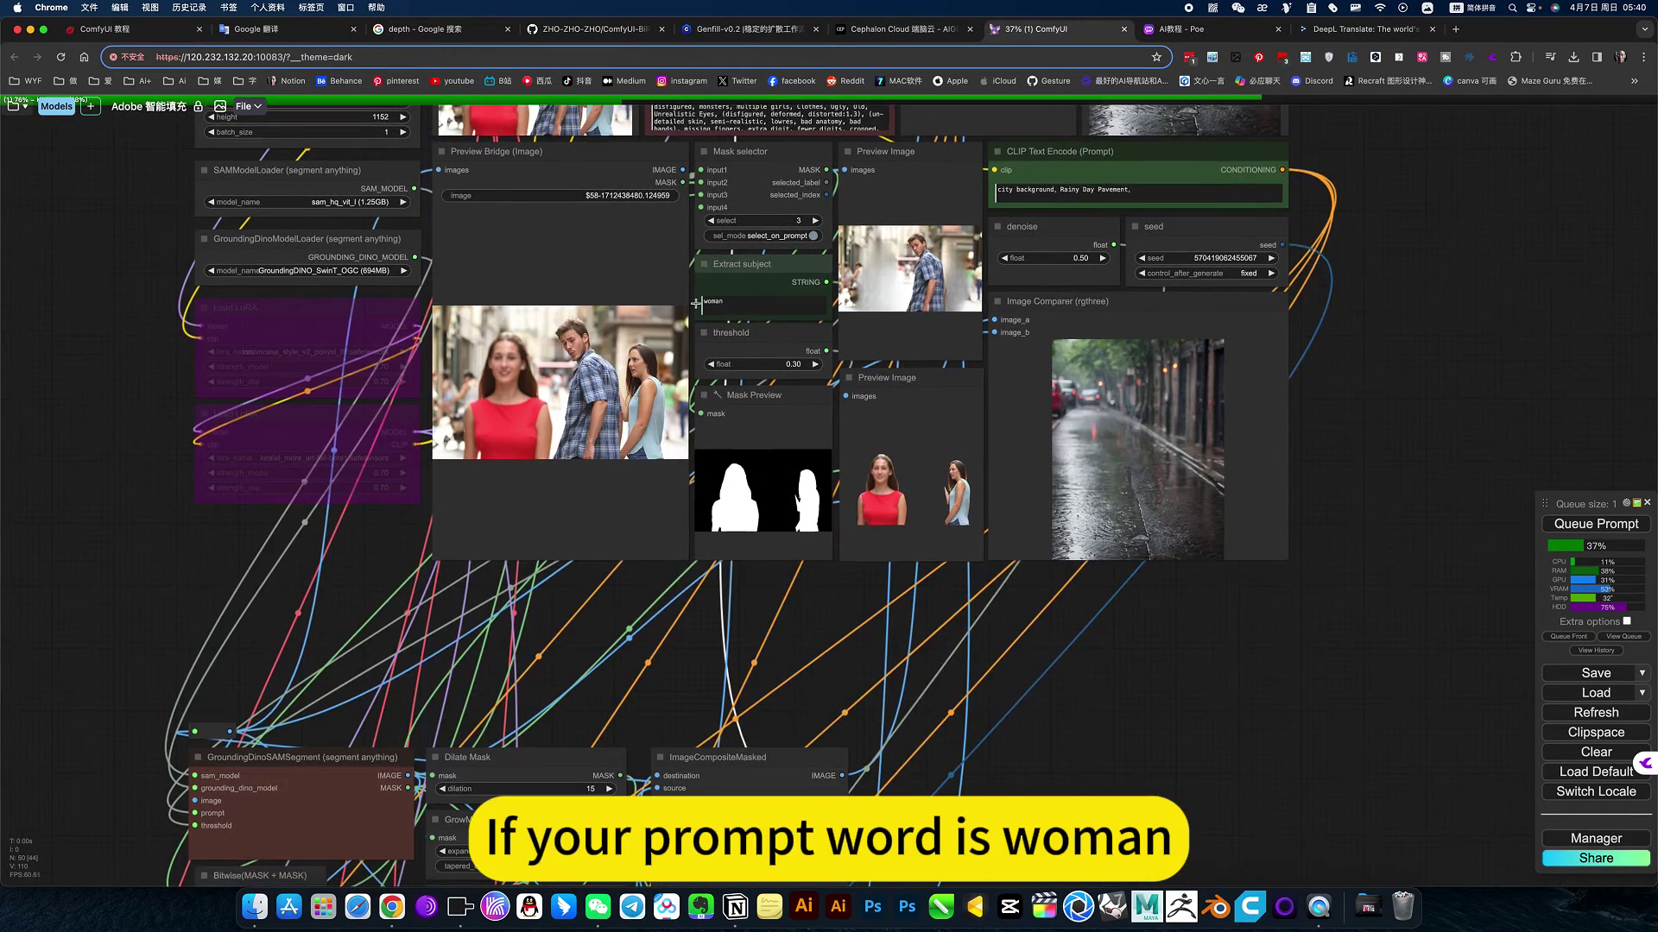
pyautogui.scroll(4, 696, 306)
pyautogui.scroll(1, 696, 307)
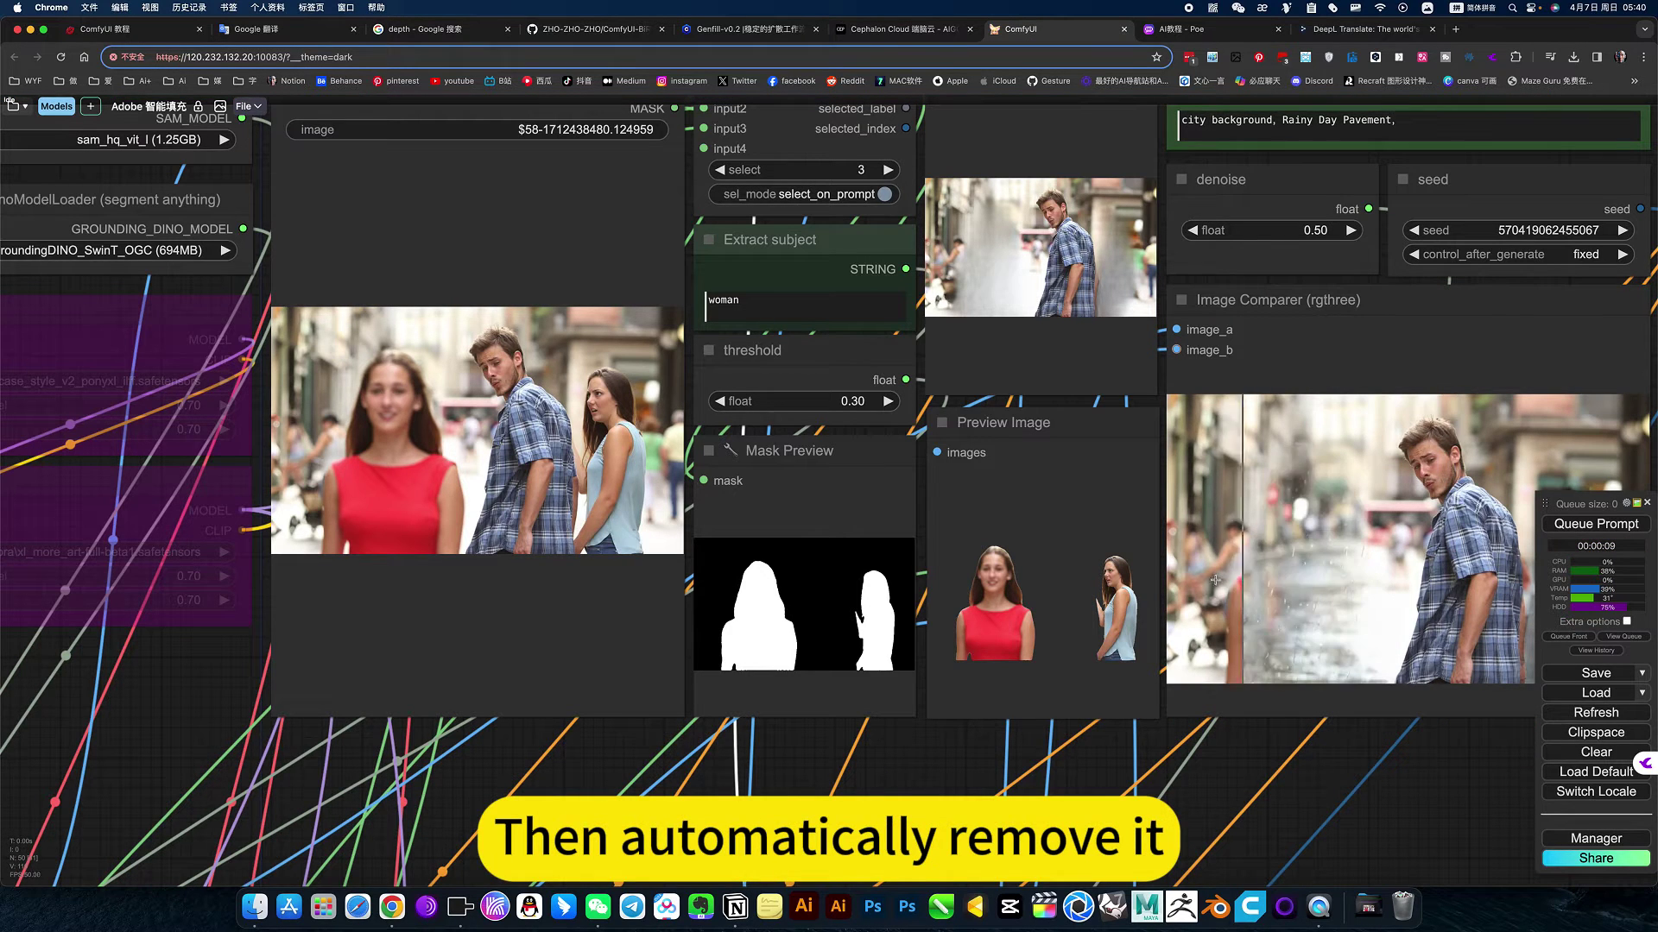
pyautogui.hscroll(5, 1454, 699)
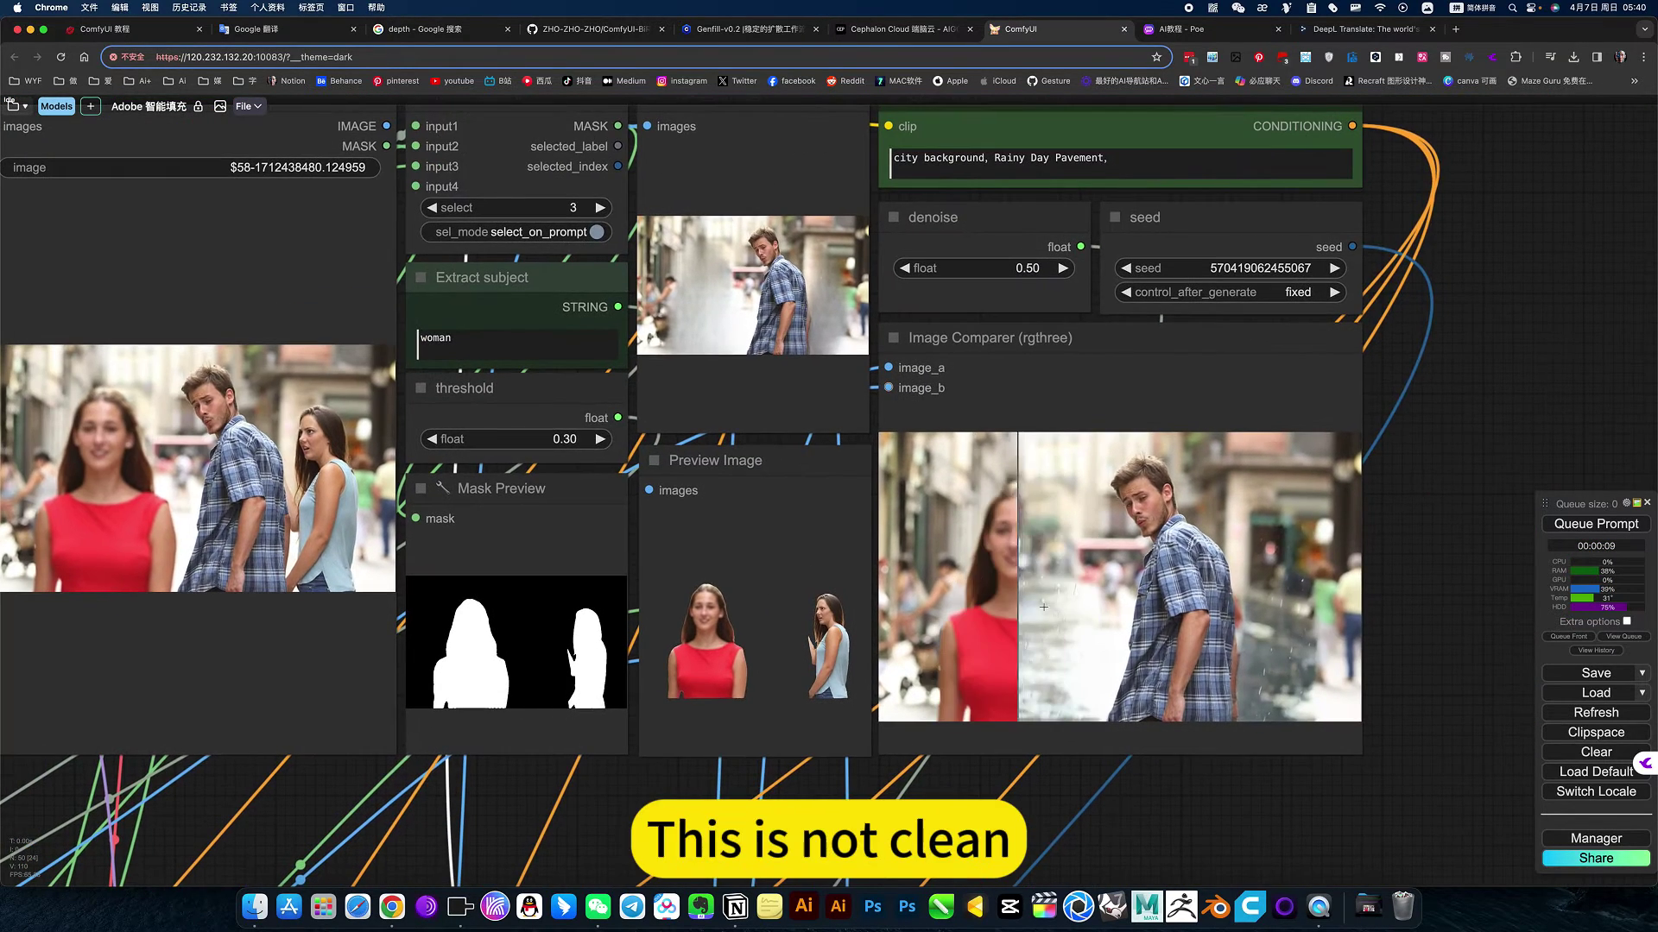
pyautogui.scroll(2, 1454, 574)
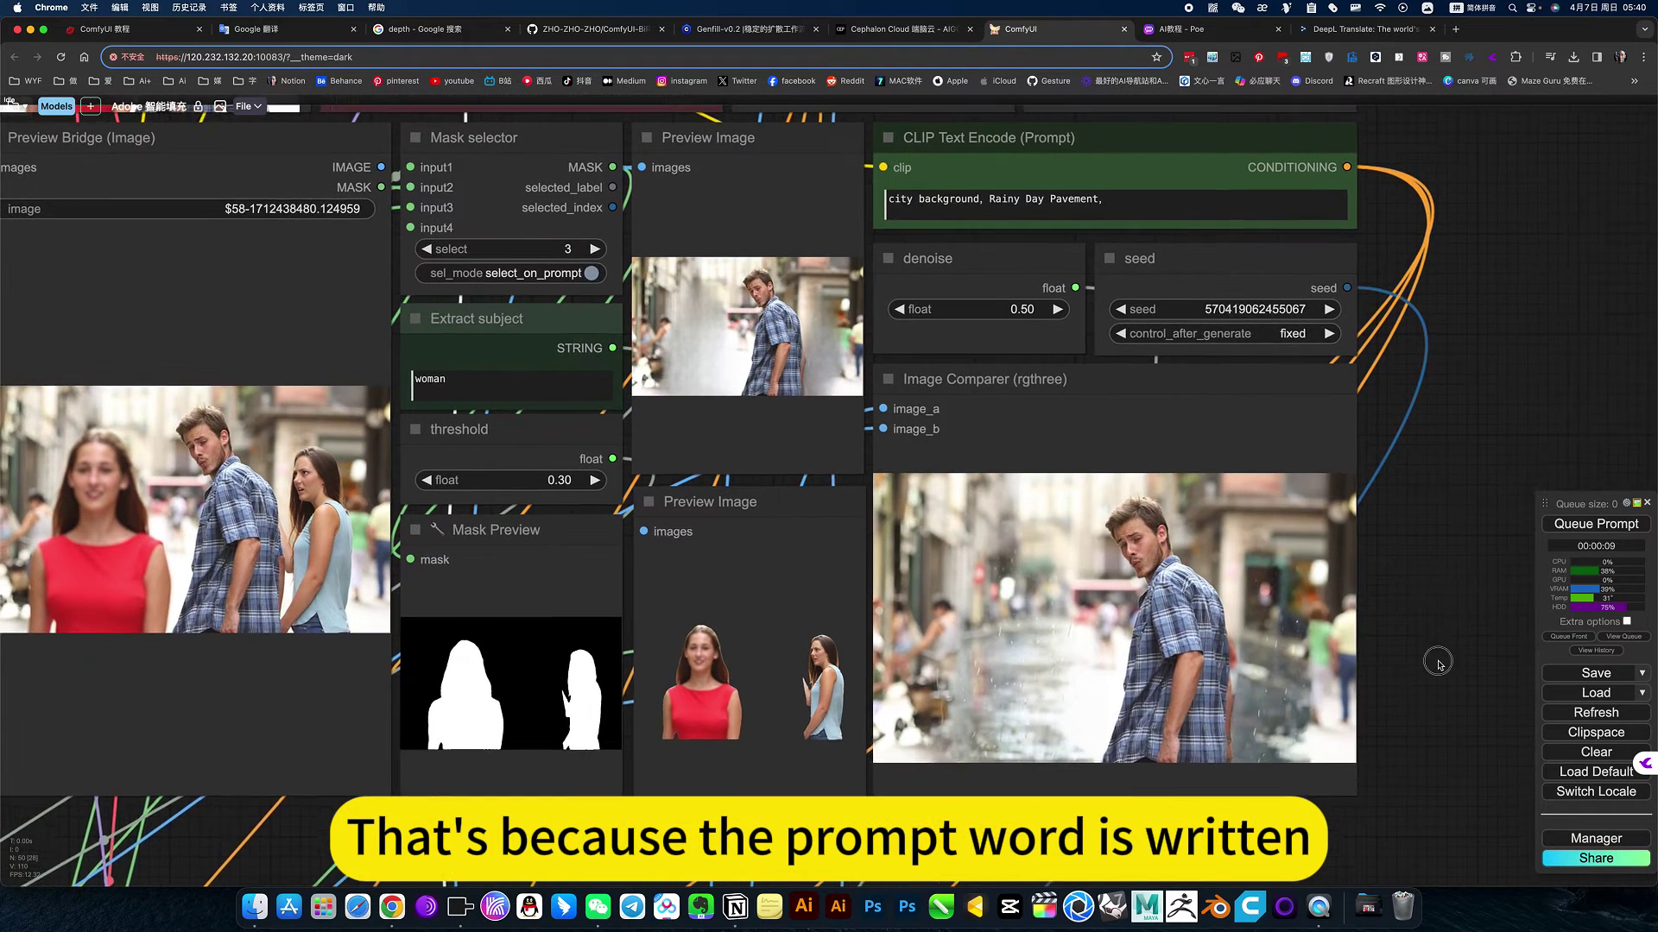
pyautogui.scroll(2, 1438, 595)
# Remove 'Rainy Day Pavement' from the background prompt and queue the fill again.
pyautogui.moveTo(988, 259); pyautogui.dragTo(1164, 259)
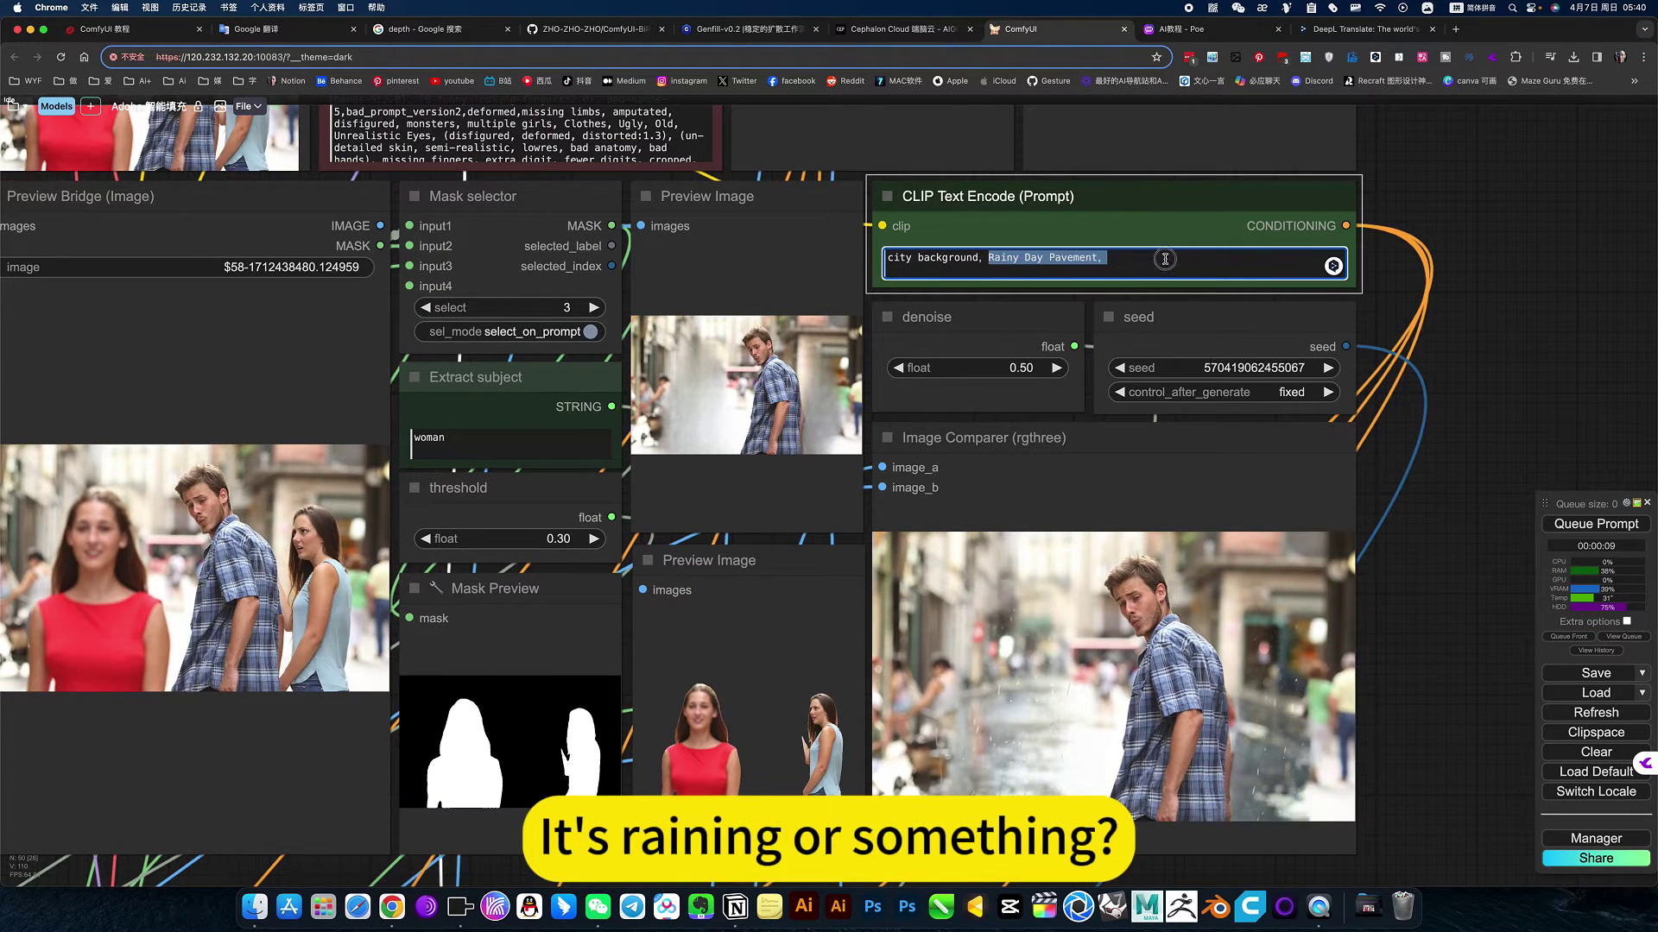
pyautogui.press('BackSpace')
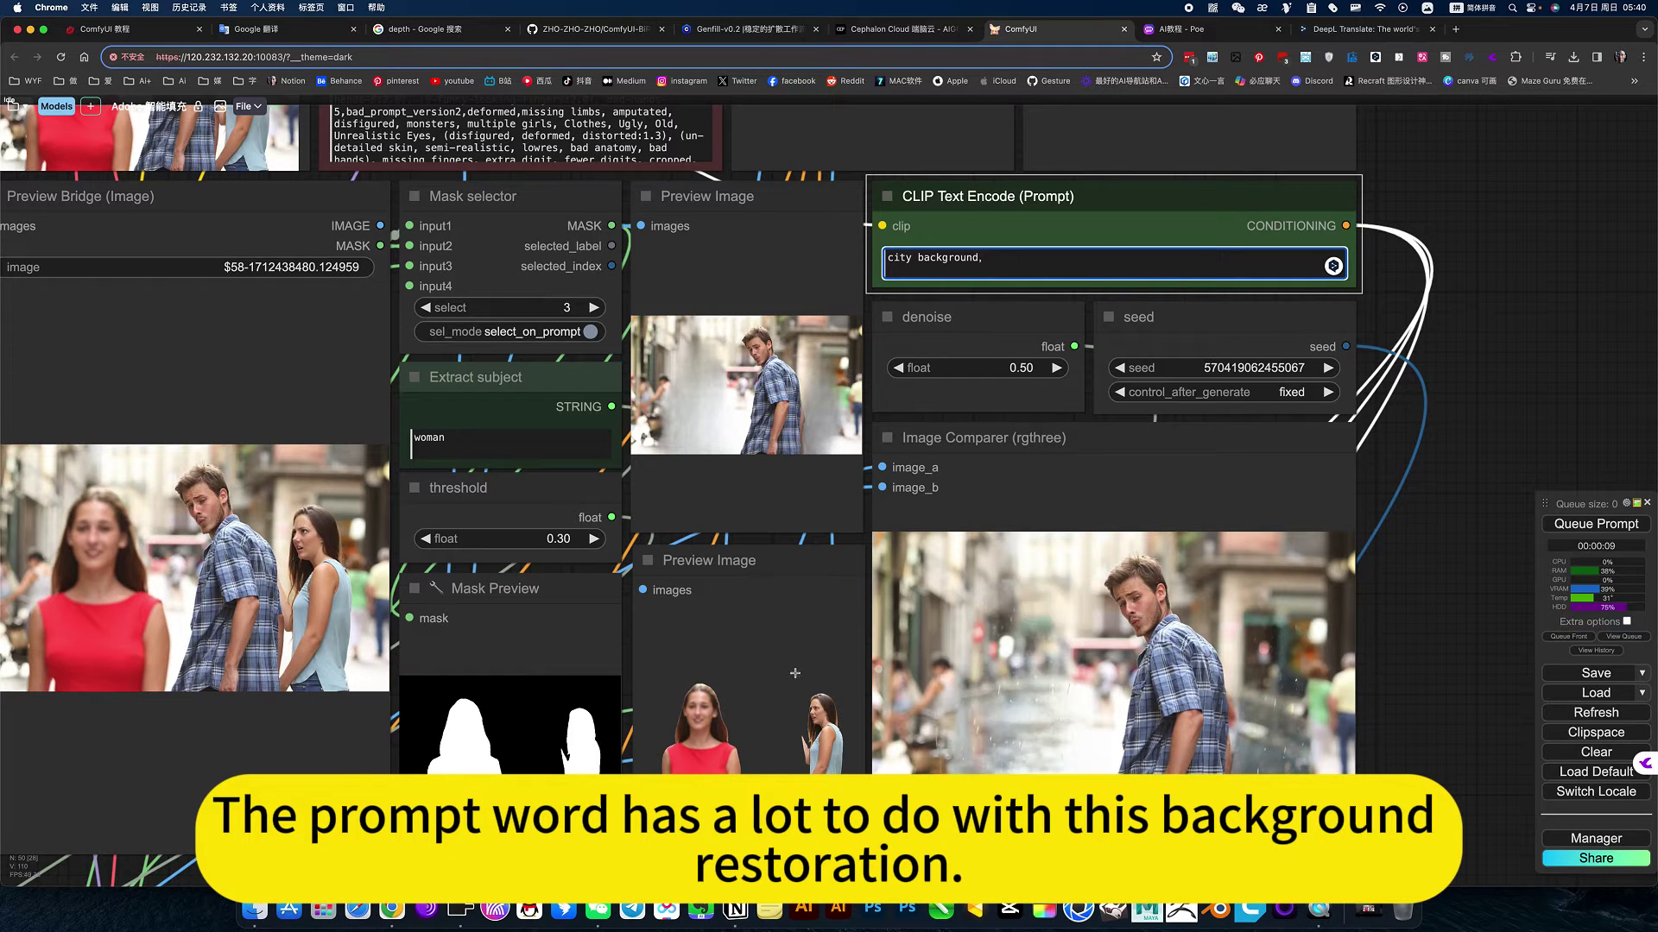
pyautogui.click(1596, 524)
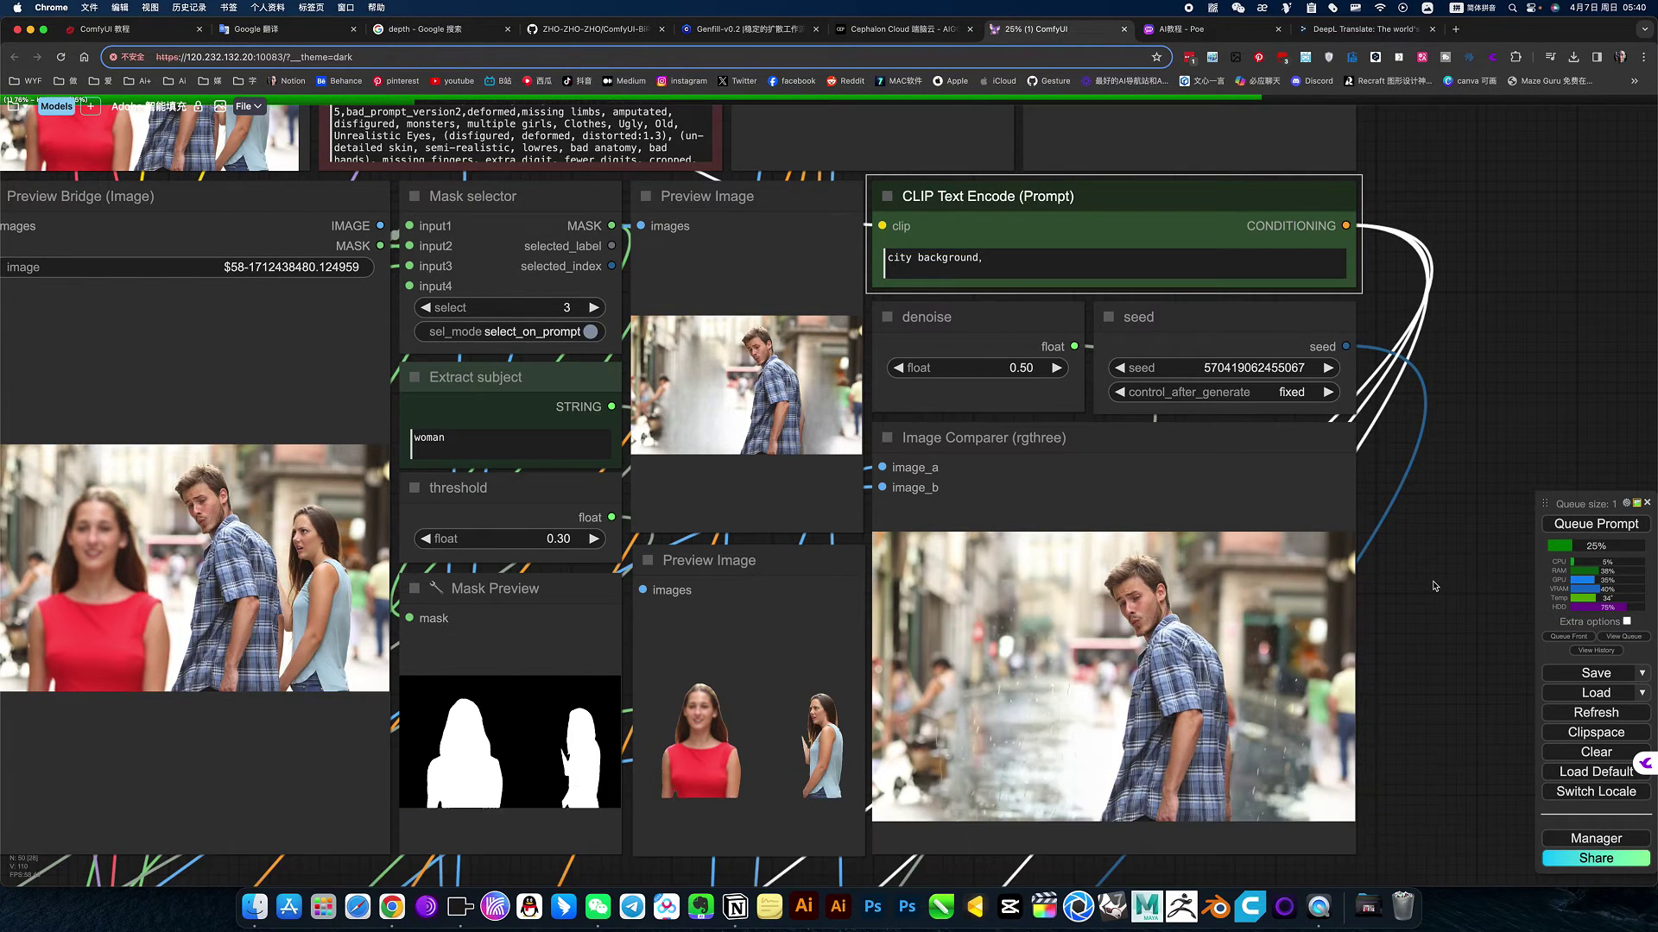
pyautogui.scroll(-2, 1434, 586)
pyautogui.scroll(-2, 1434, 586)
pyautogui.scroll(-1, 1442, 573)
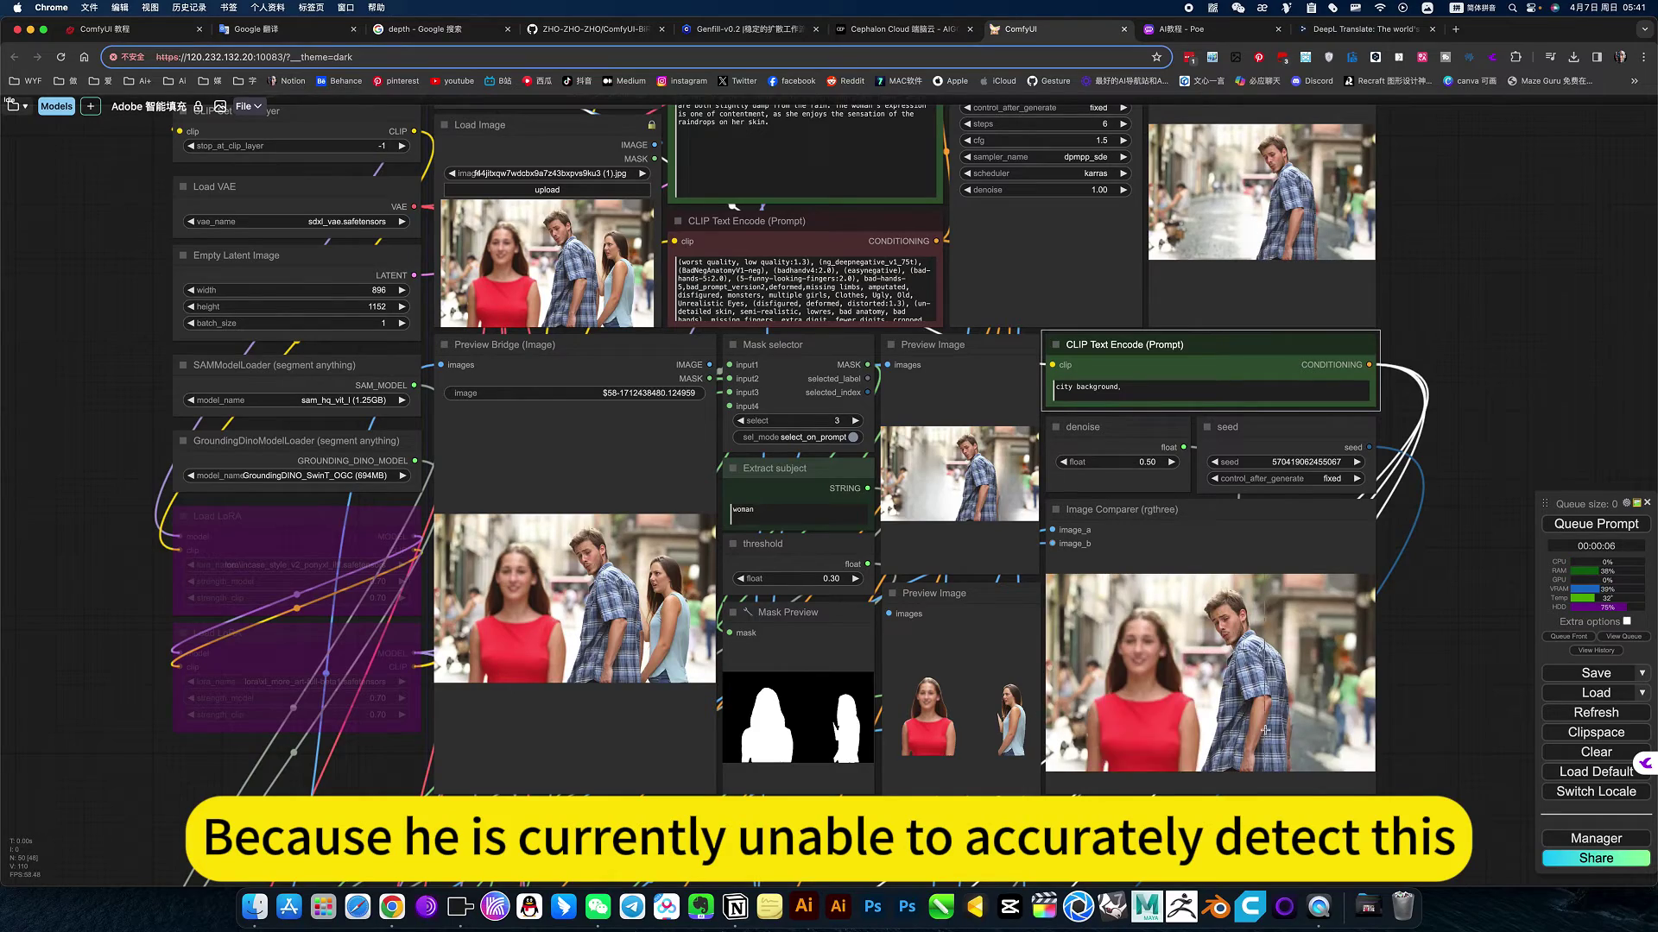
pyautogui.scroll(2, 1161, 739)
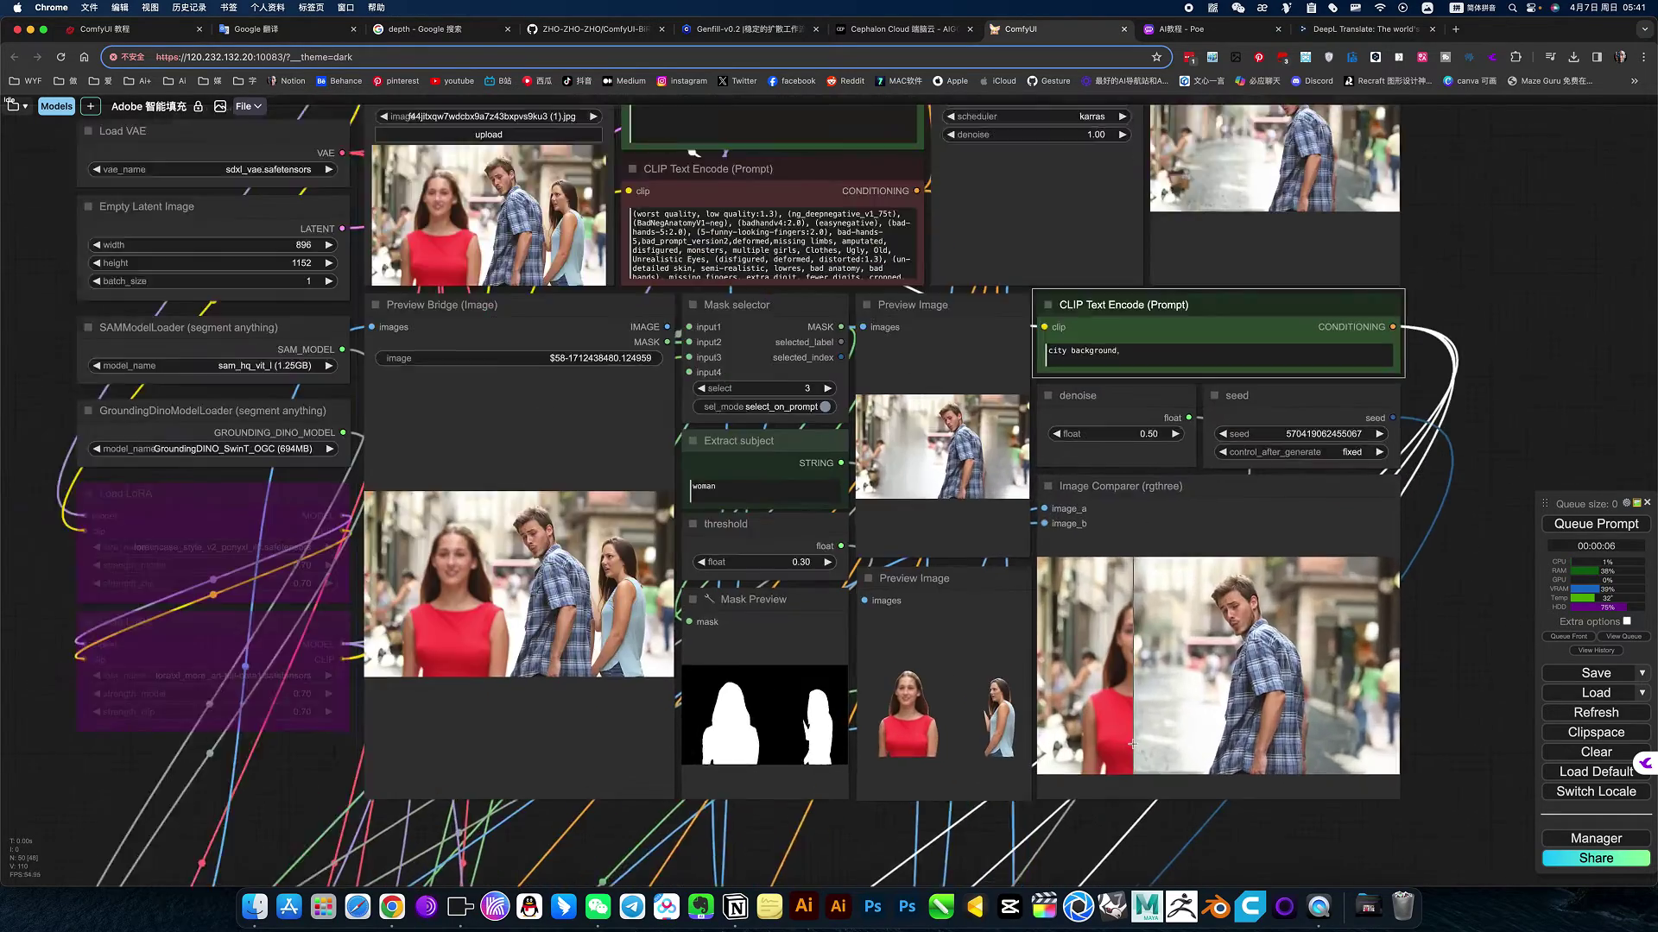
pyautogui.scroll(2, 1160, 738)
pyautogui.scroll(2, 1161, 738)
pyautogui.scroll(1, 1160, 739)
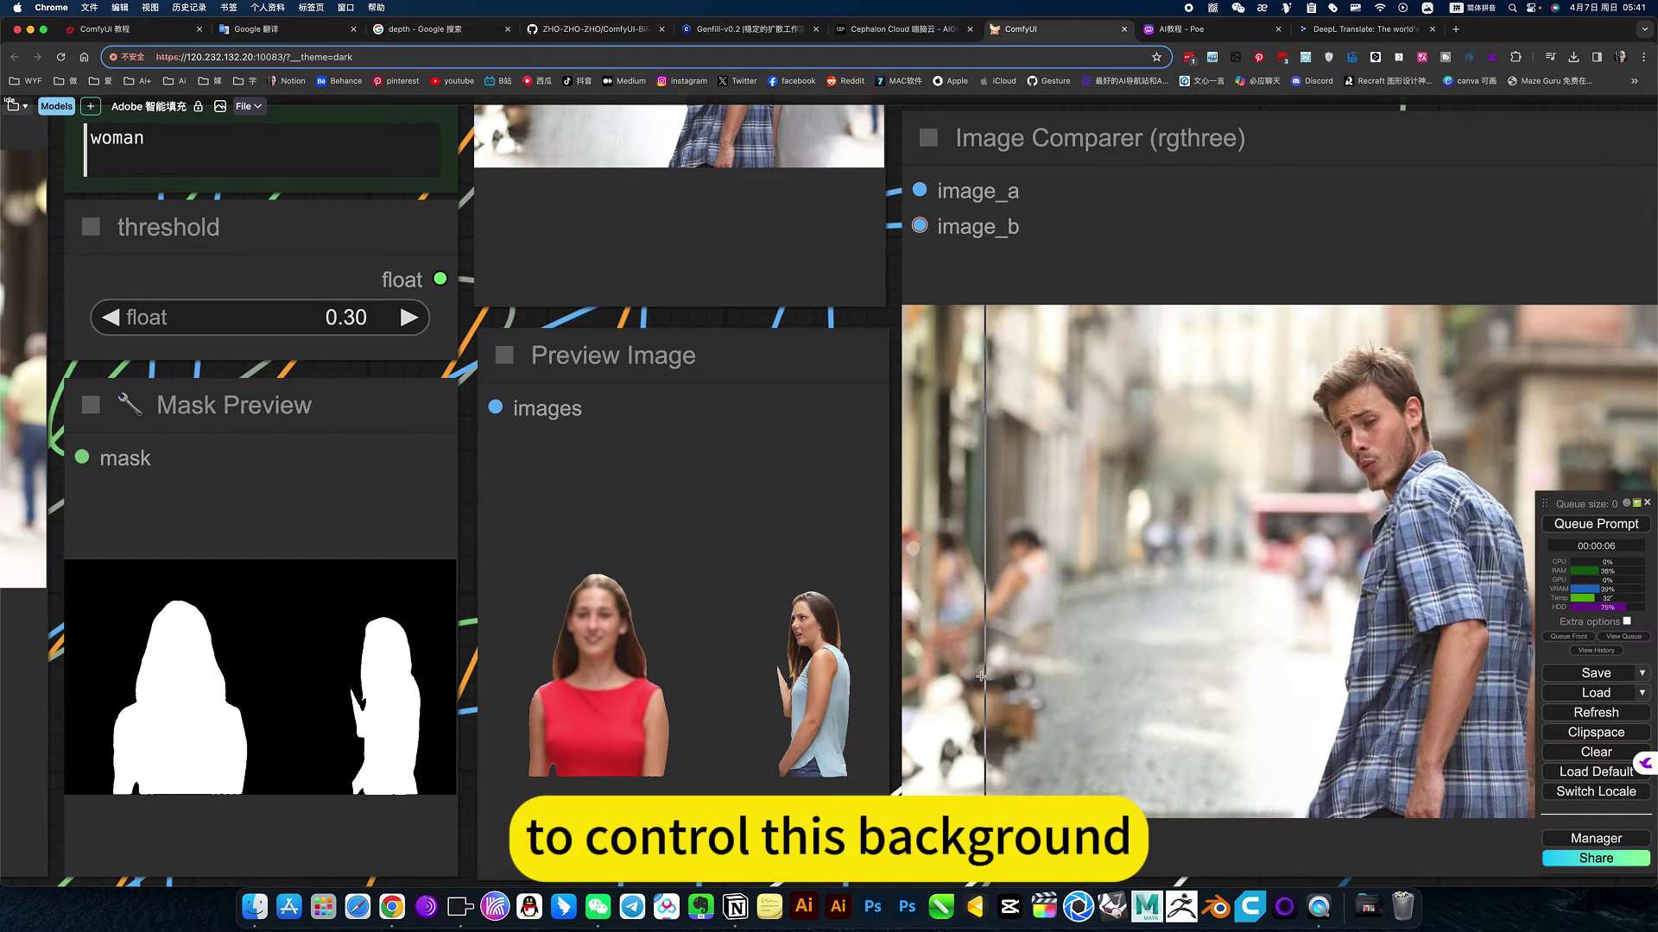
pyautogui.scroll(-3, 1028, 683)
pyautogui.scroll(-2, 1076, 676)
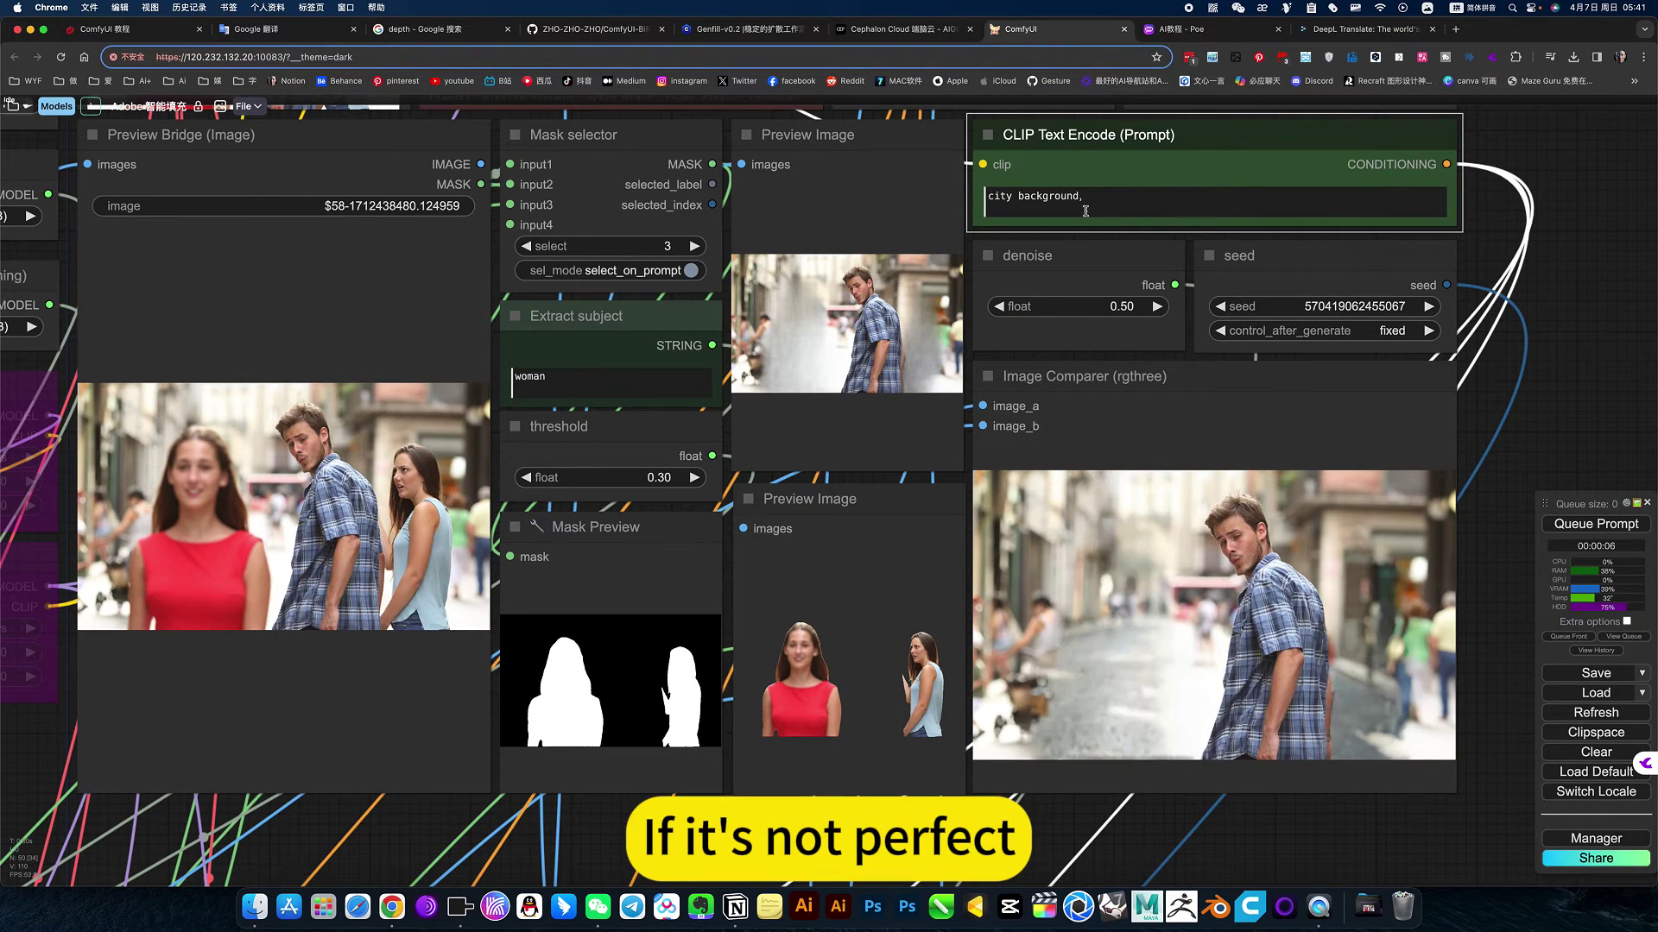
# Select the daytime city streetscape phrase in the Poe chat and switch to DeepL.
pyautogui.moveTo(1105, 196); pyautogui.dragTo(1054, 195)
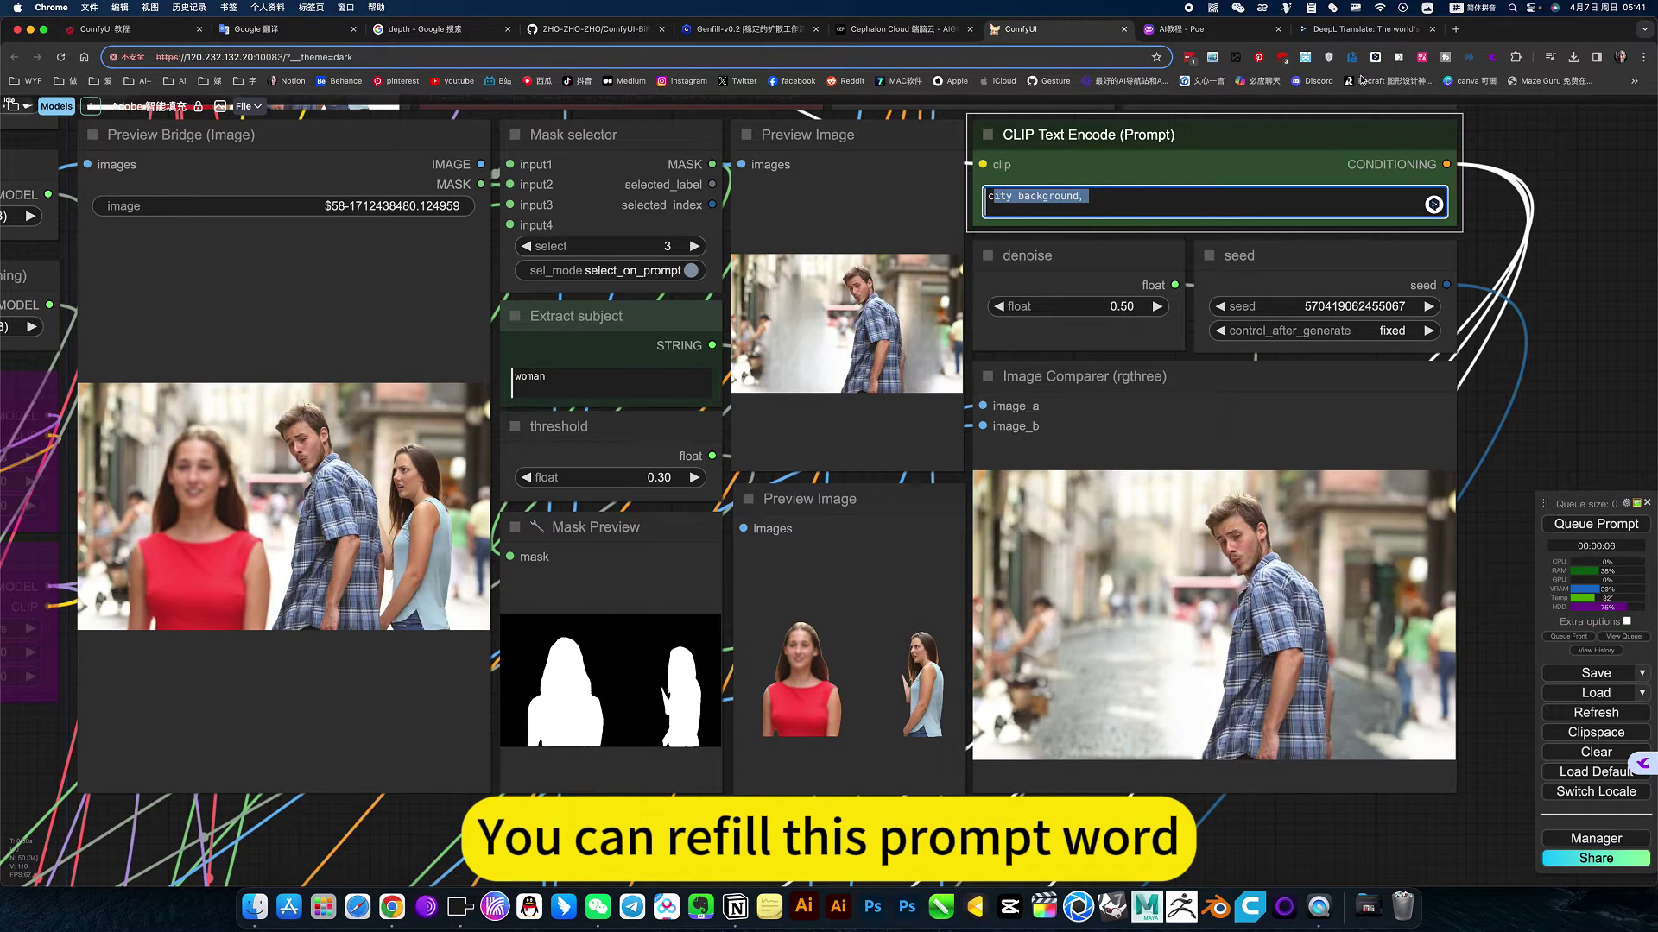
pyautogui.click(1180, 36)
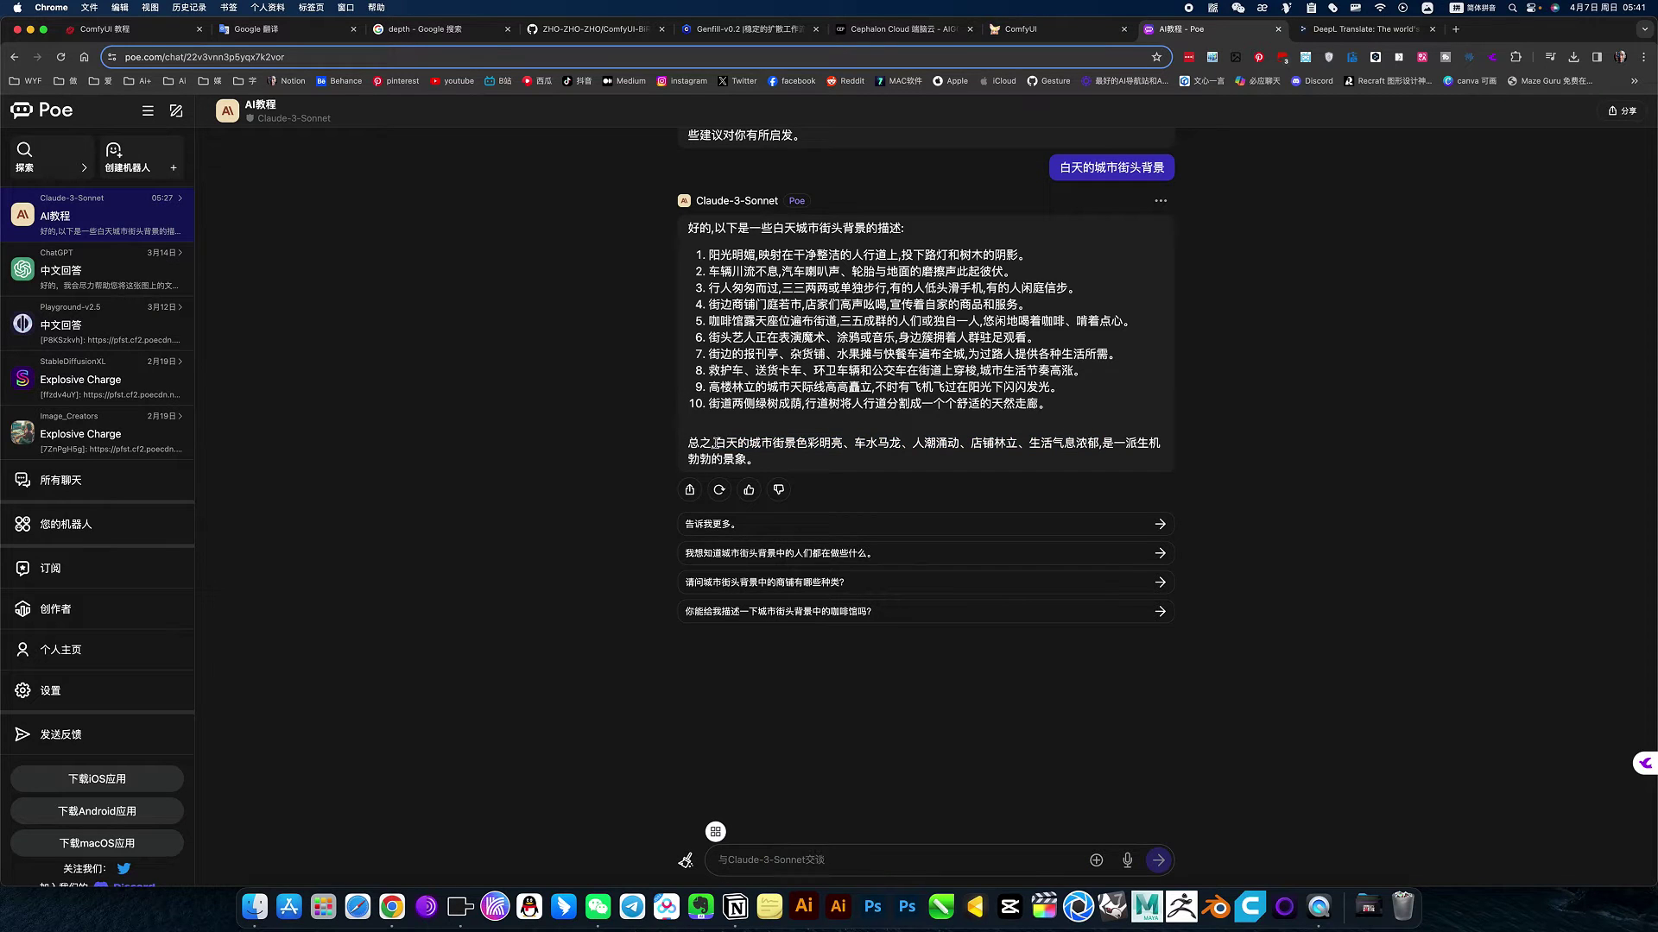
pyautogui.moveTo(714, 443); pyautogui.dragTo(1112, 446)
pyautogui.press('super+c')
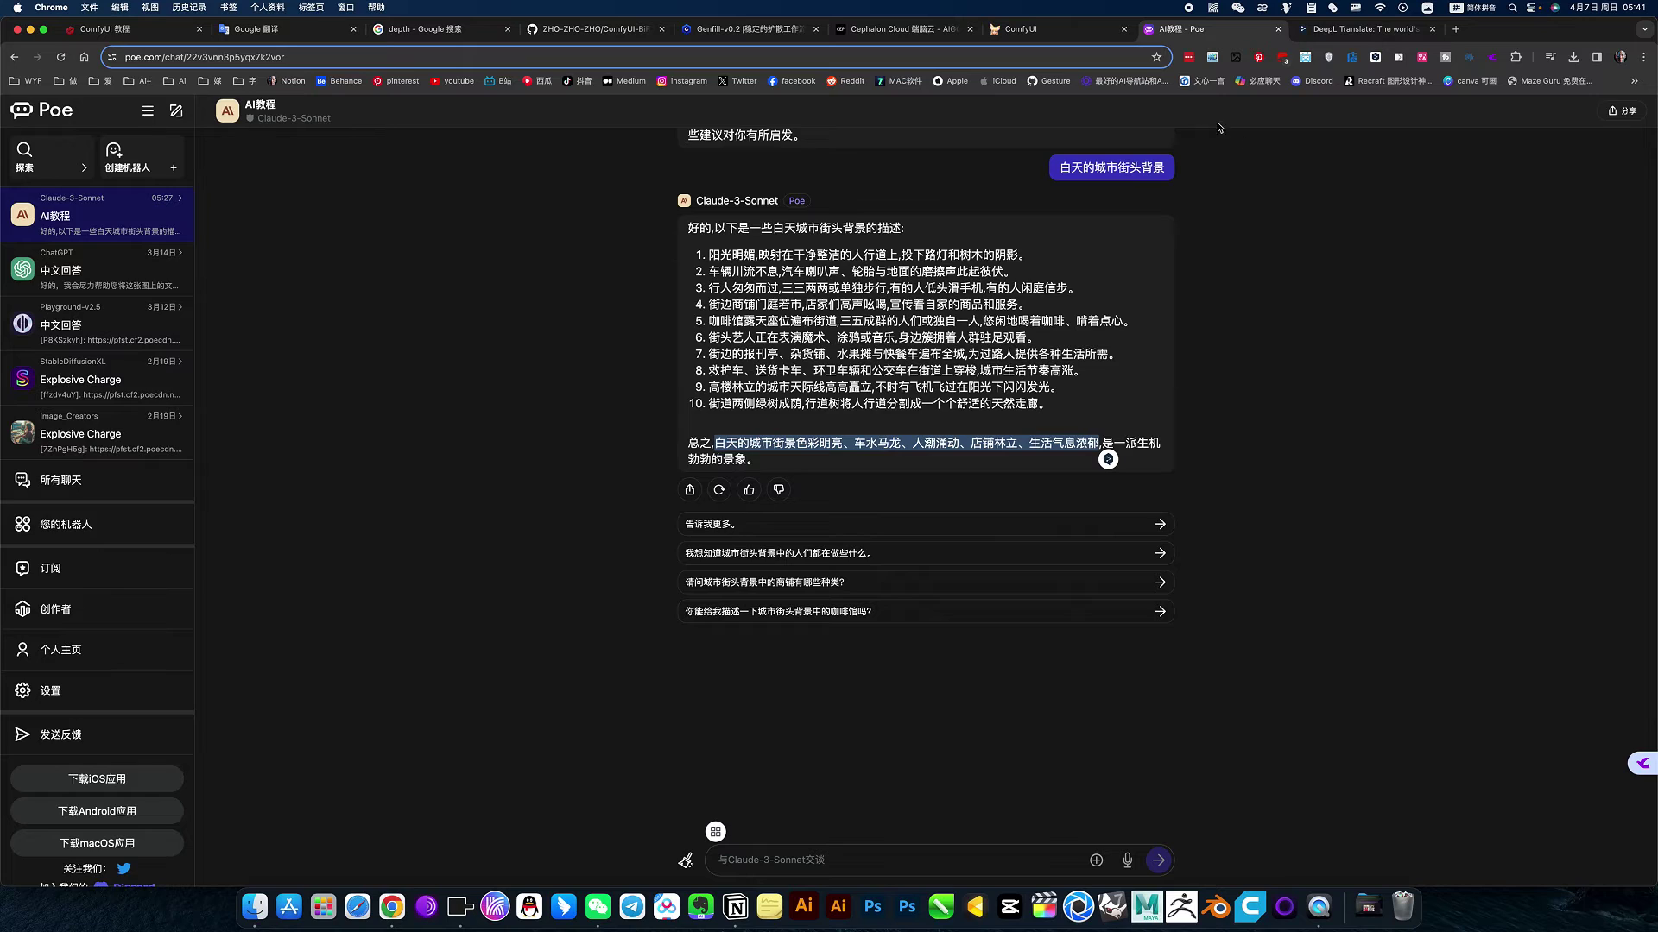
pyautogui.click(1360, 29)
# Paste the Chinese streetscape phrase, swap languages, select the English result, and return to ComfyUI.
pyautogui.moveTo(490, 281); pyautogui.dragTo(326, 264)
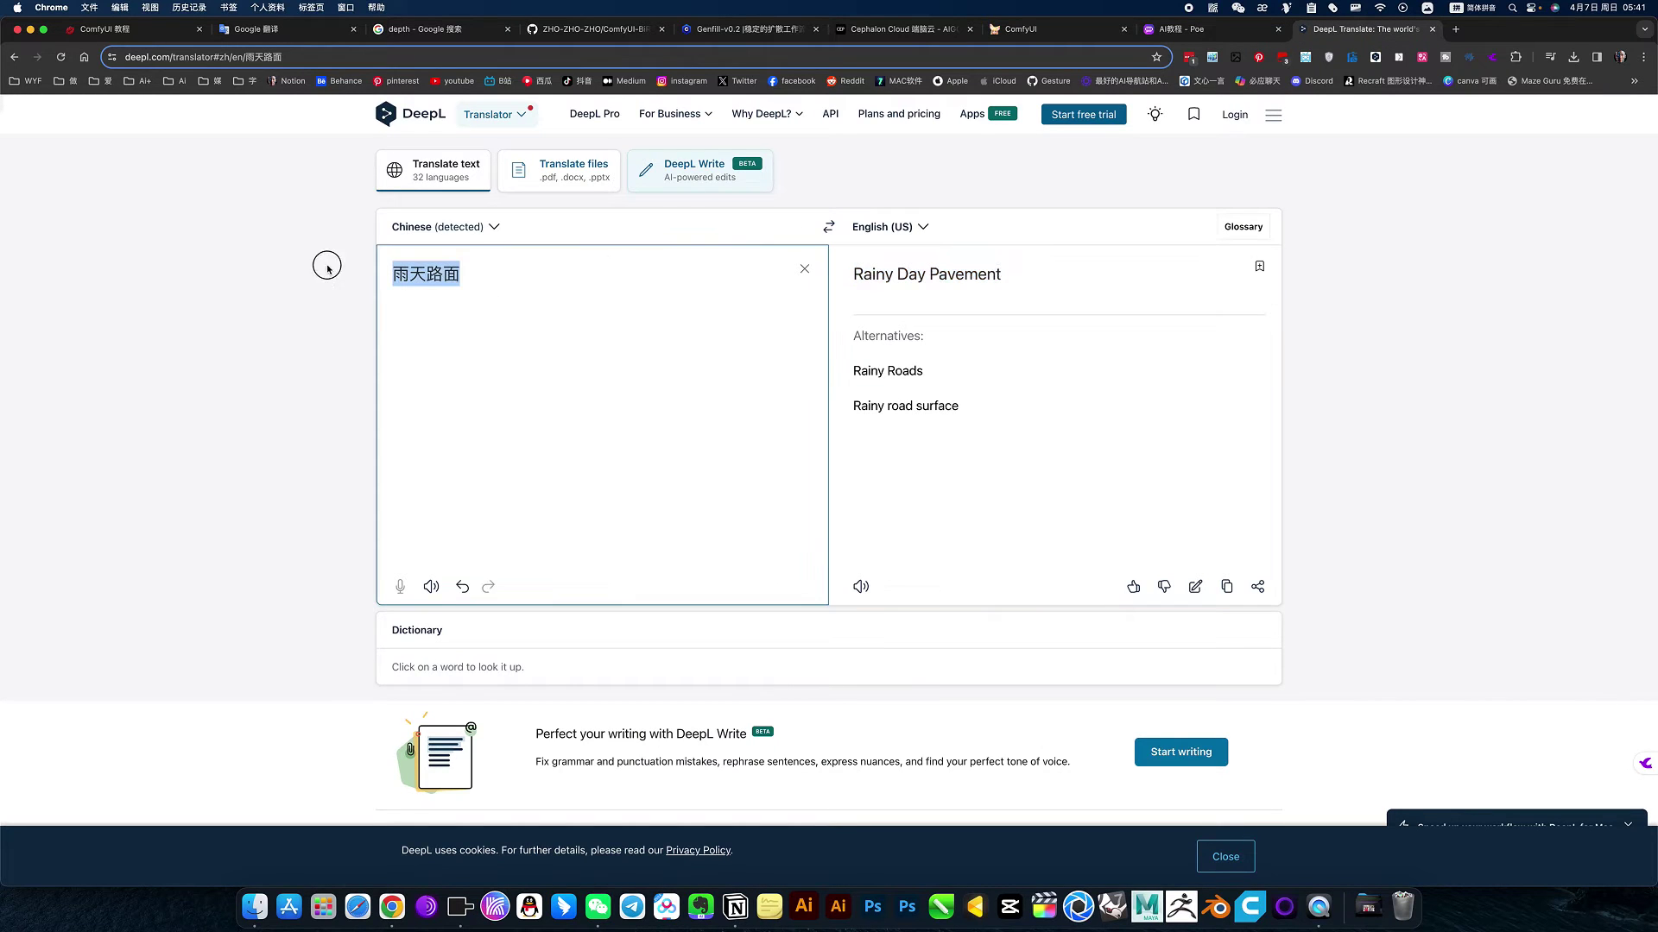
pyautogui.press('super+v')
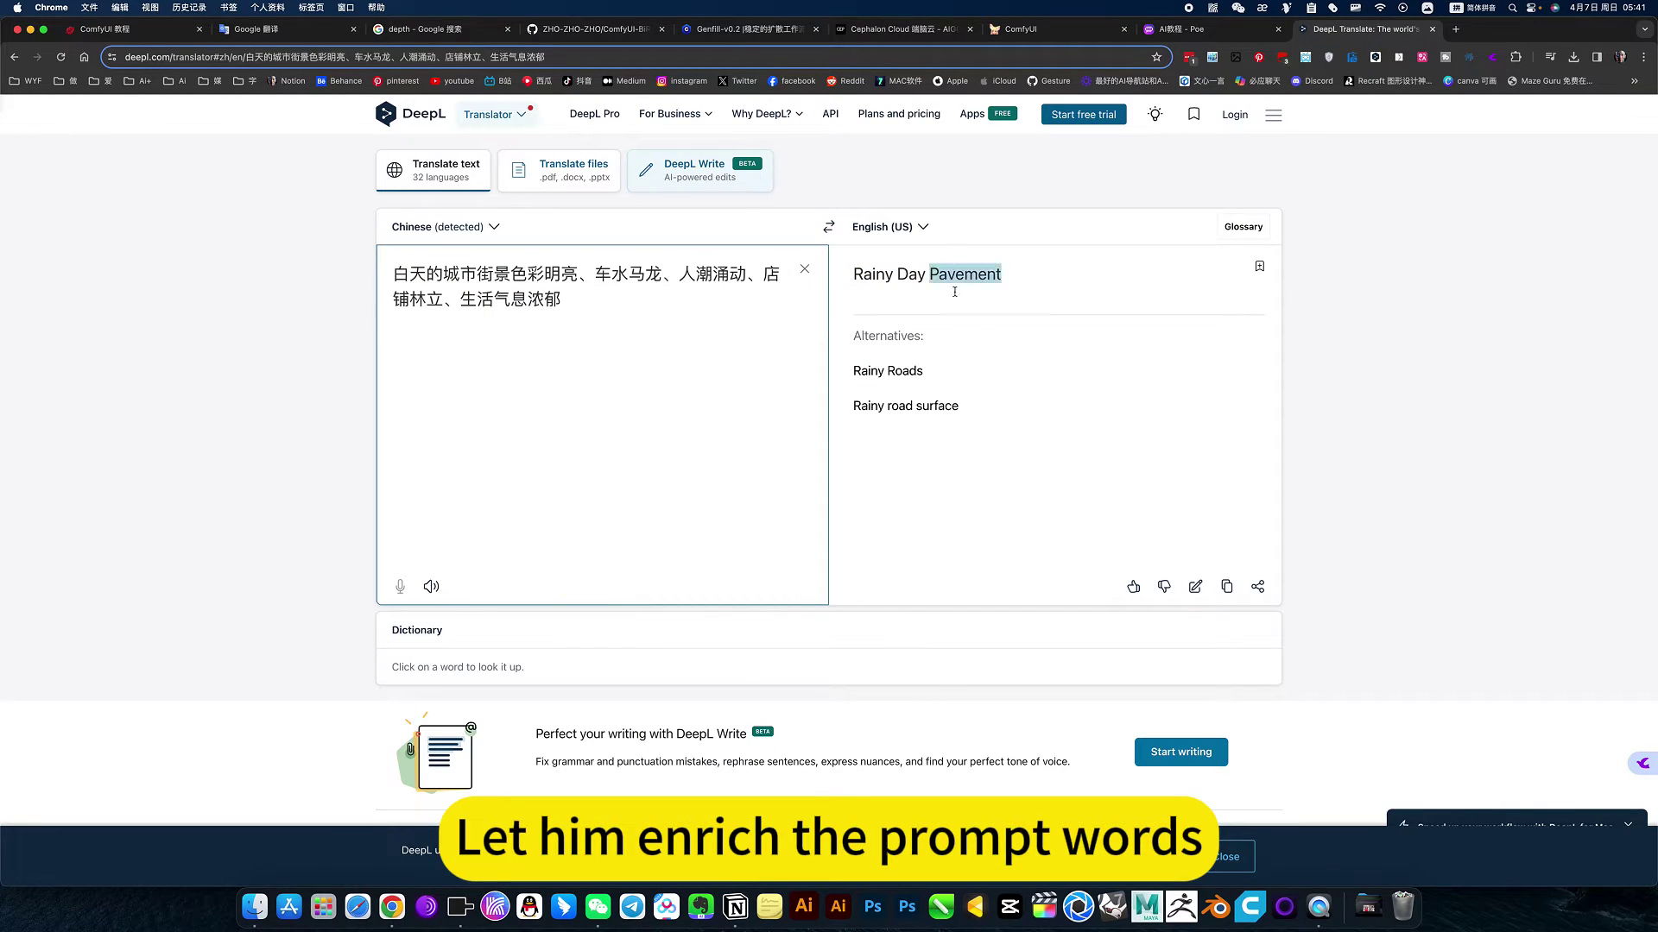
pyautogui.click(1159, 513)
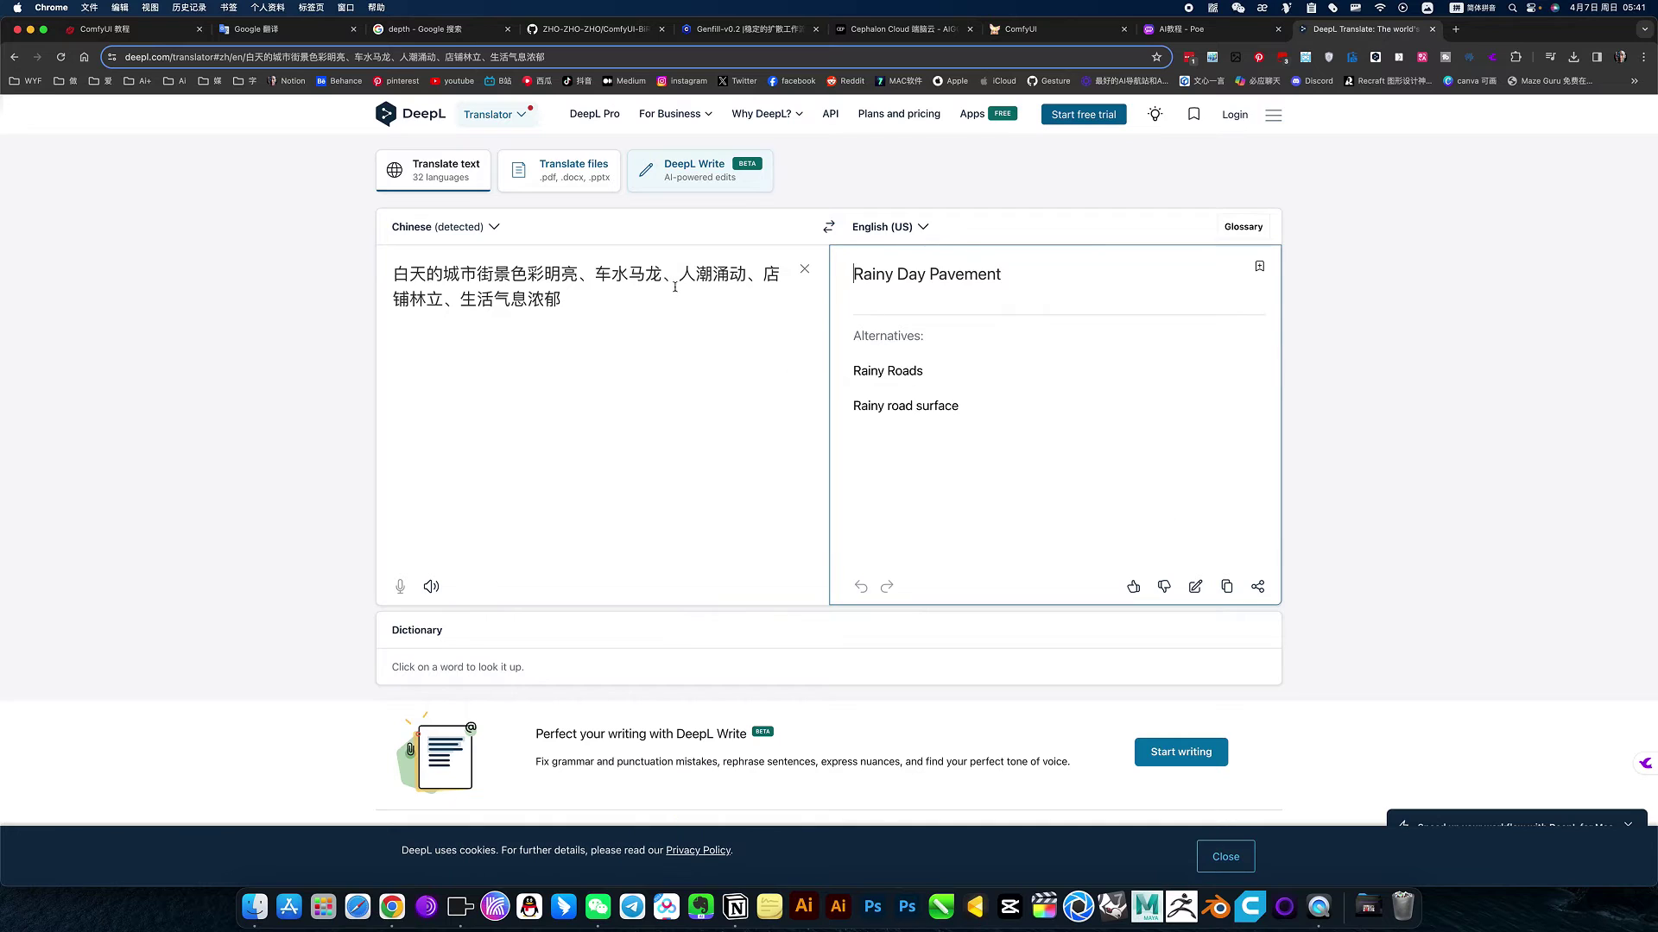
pyautogui.click(829, 226)
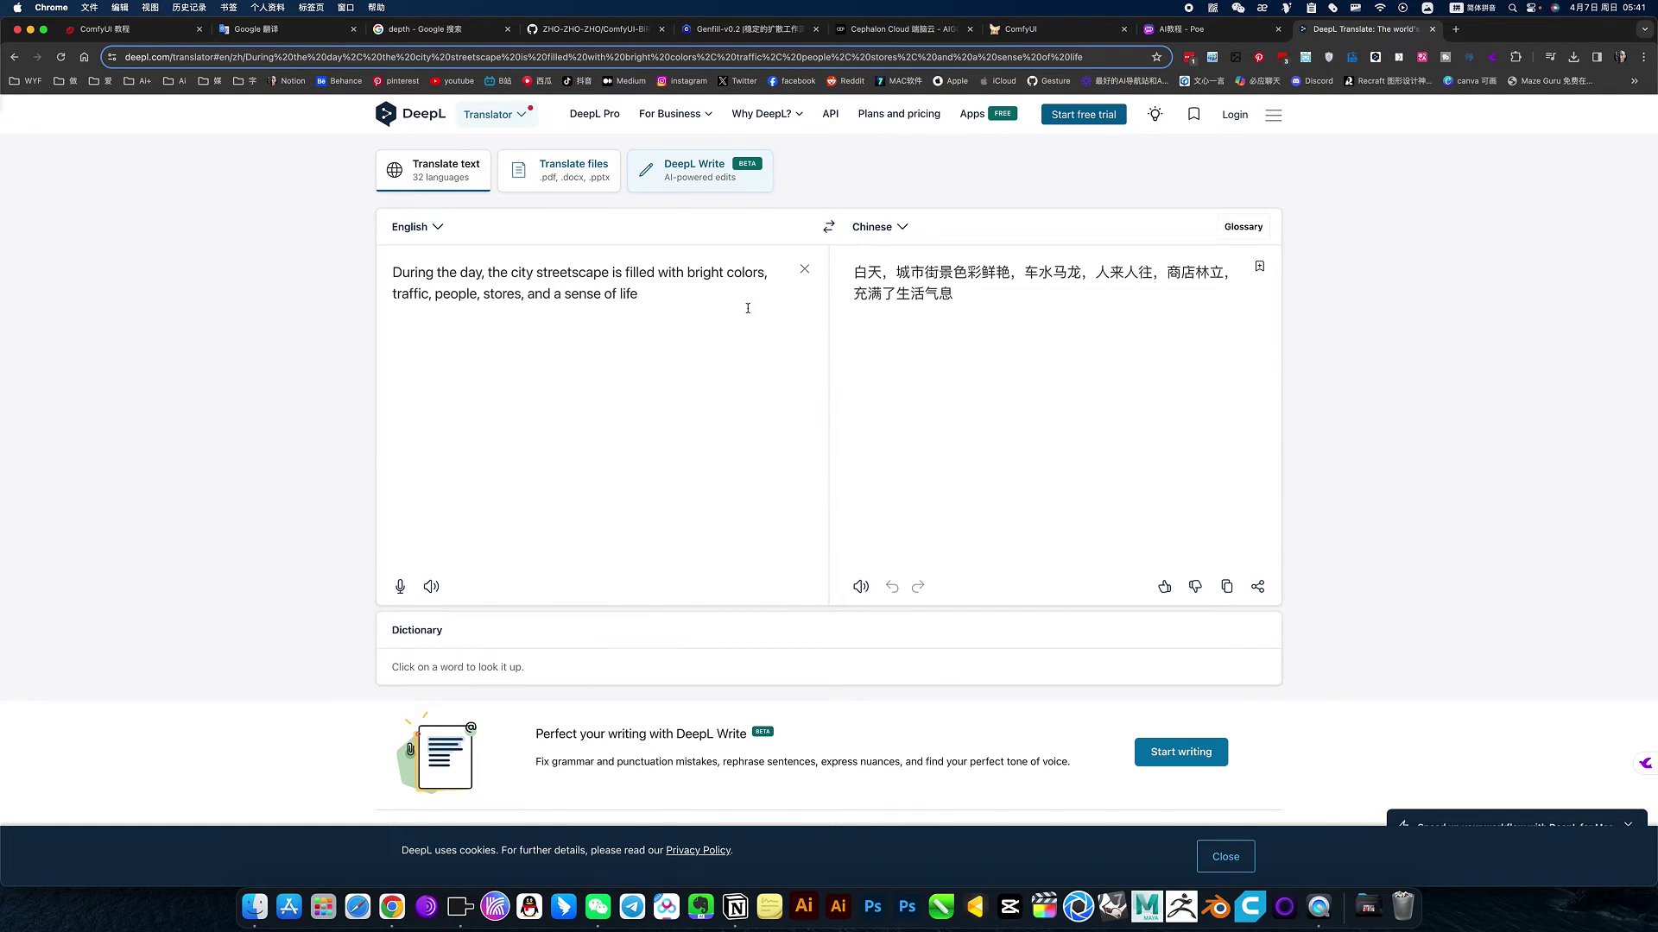
pyautogui.press('super+a')
pyautogui.press('super+c')
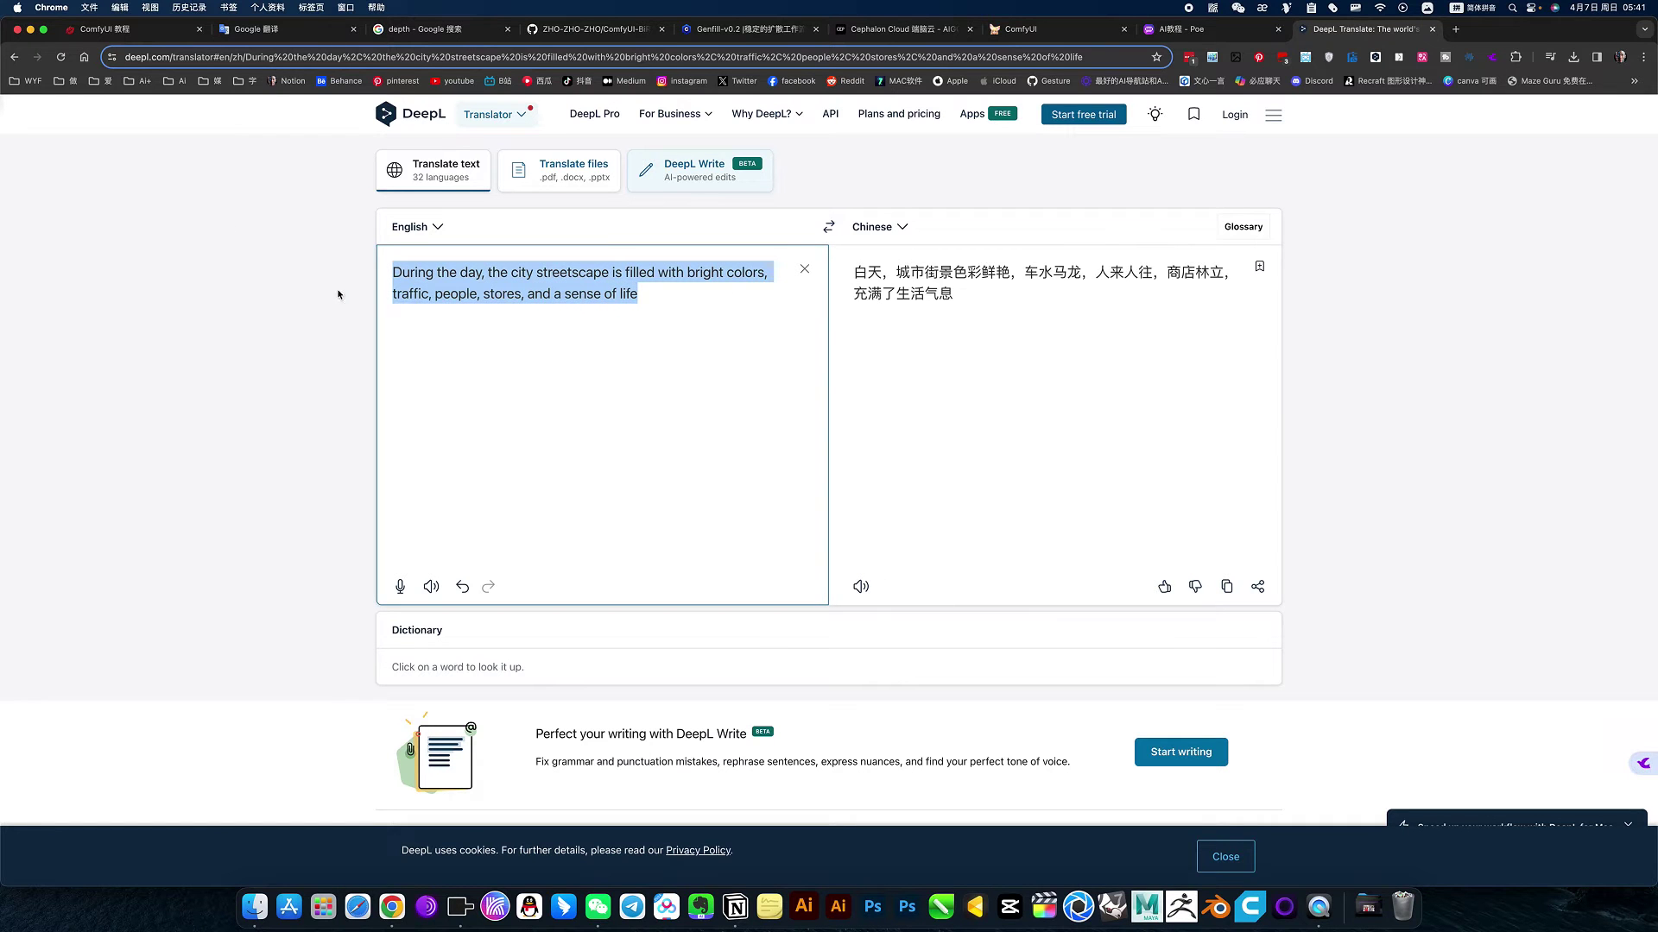
pyautogui.click(899, 28)
pyautogui.click(1047, 31)
# Paste the English streetscape sentence after 'city background,' and queue the regeneration.
pyautogui.click(1103, 198)
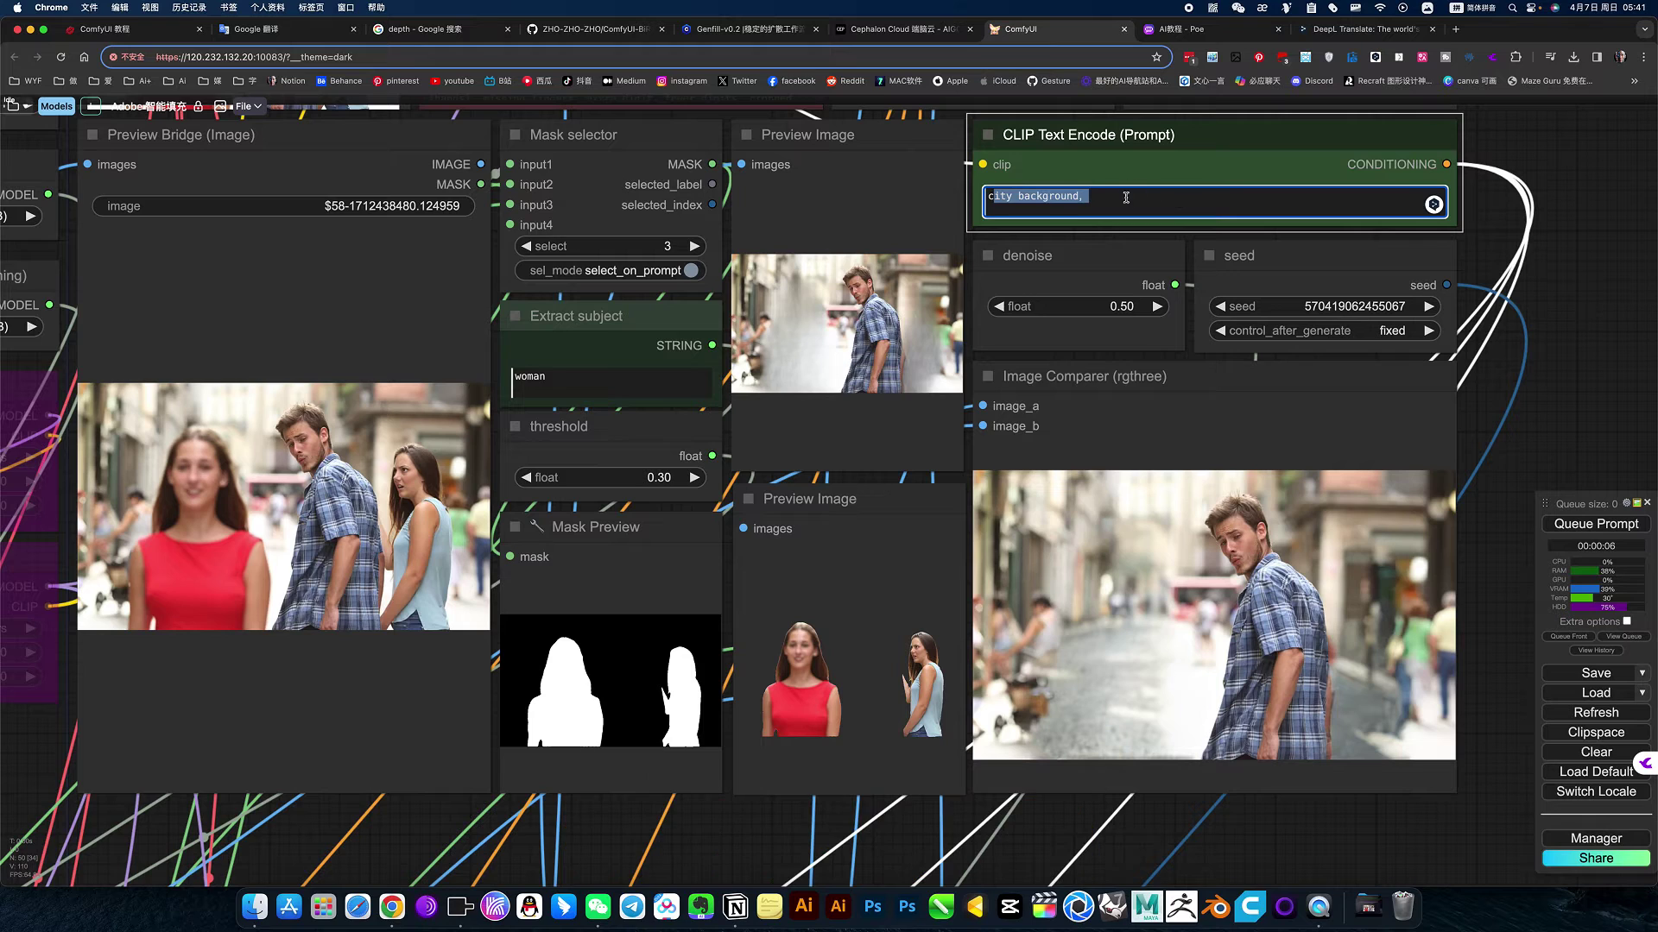
pyautogui.moveTo(1104, 197); pyautogui.dragTo(912, 191)
pyautogui.click(1539, 295)
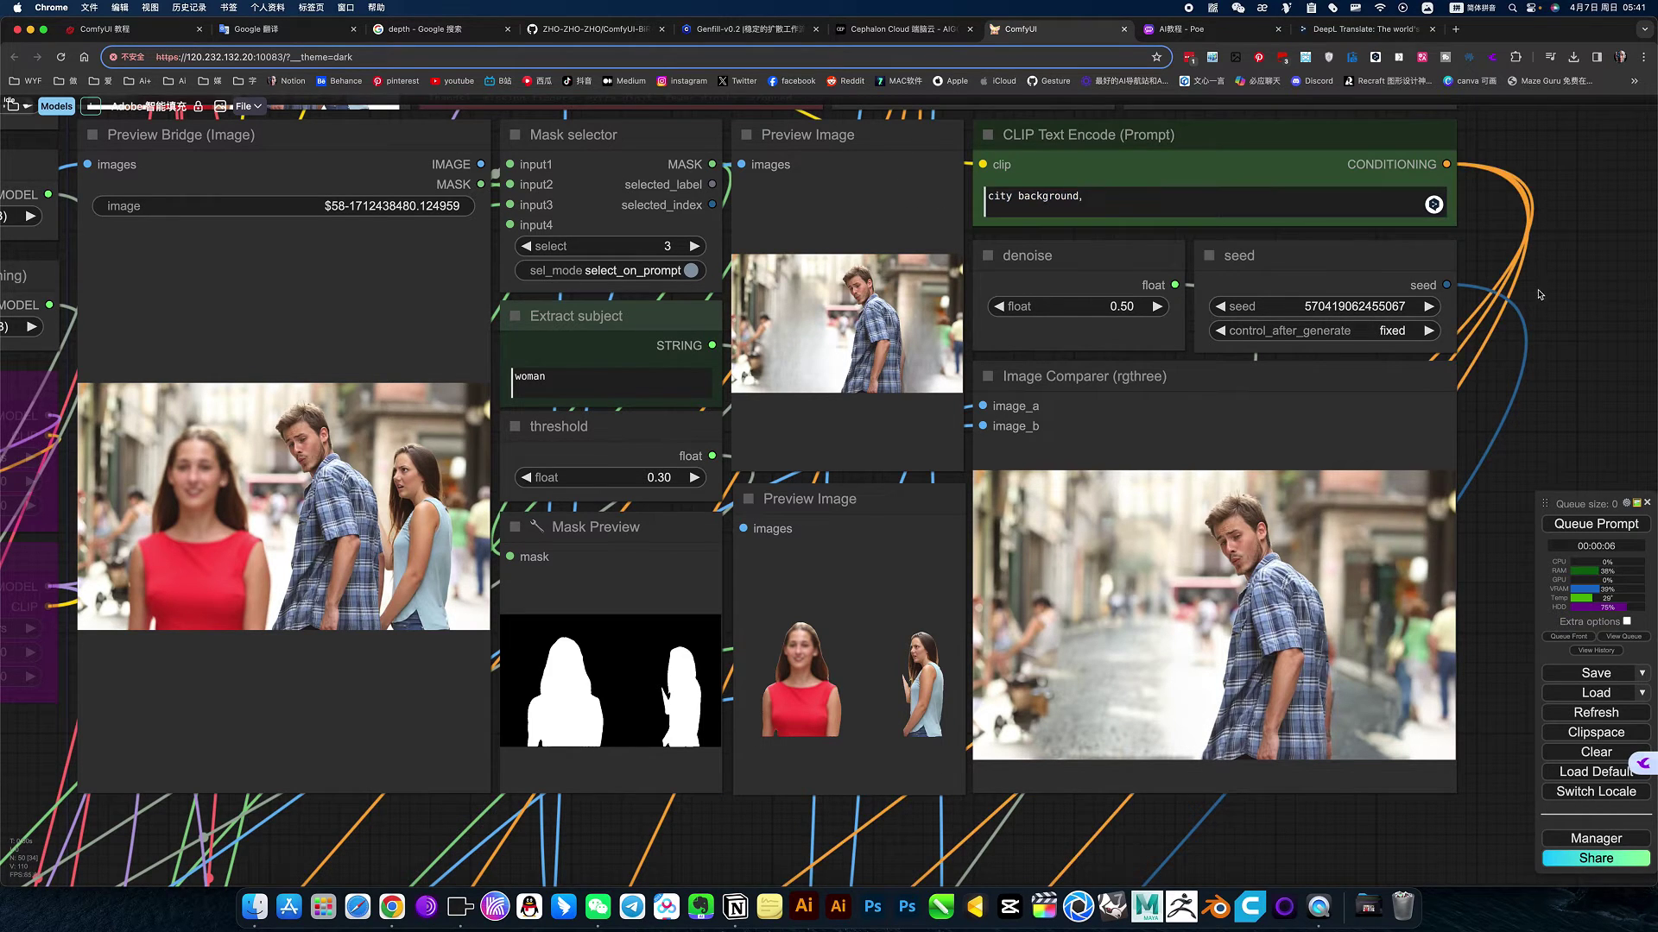
pyautogui.moveTo(1007, 197); pyautogui.dragTo(1112, 202)
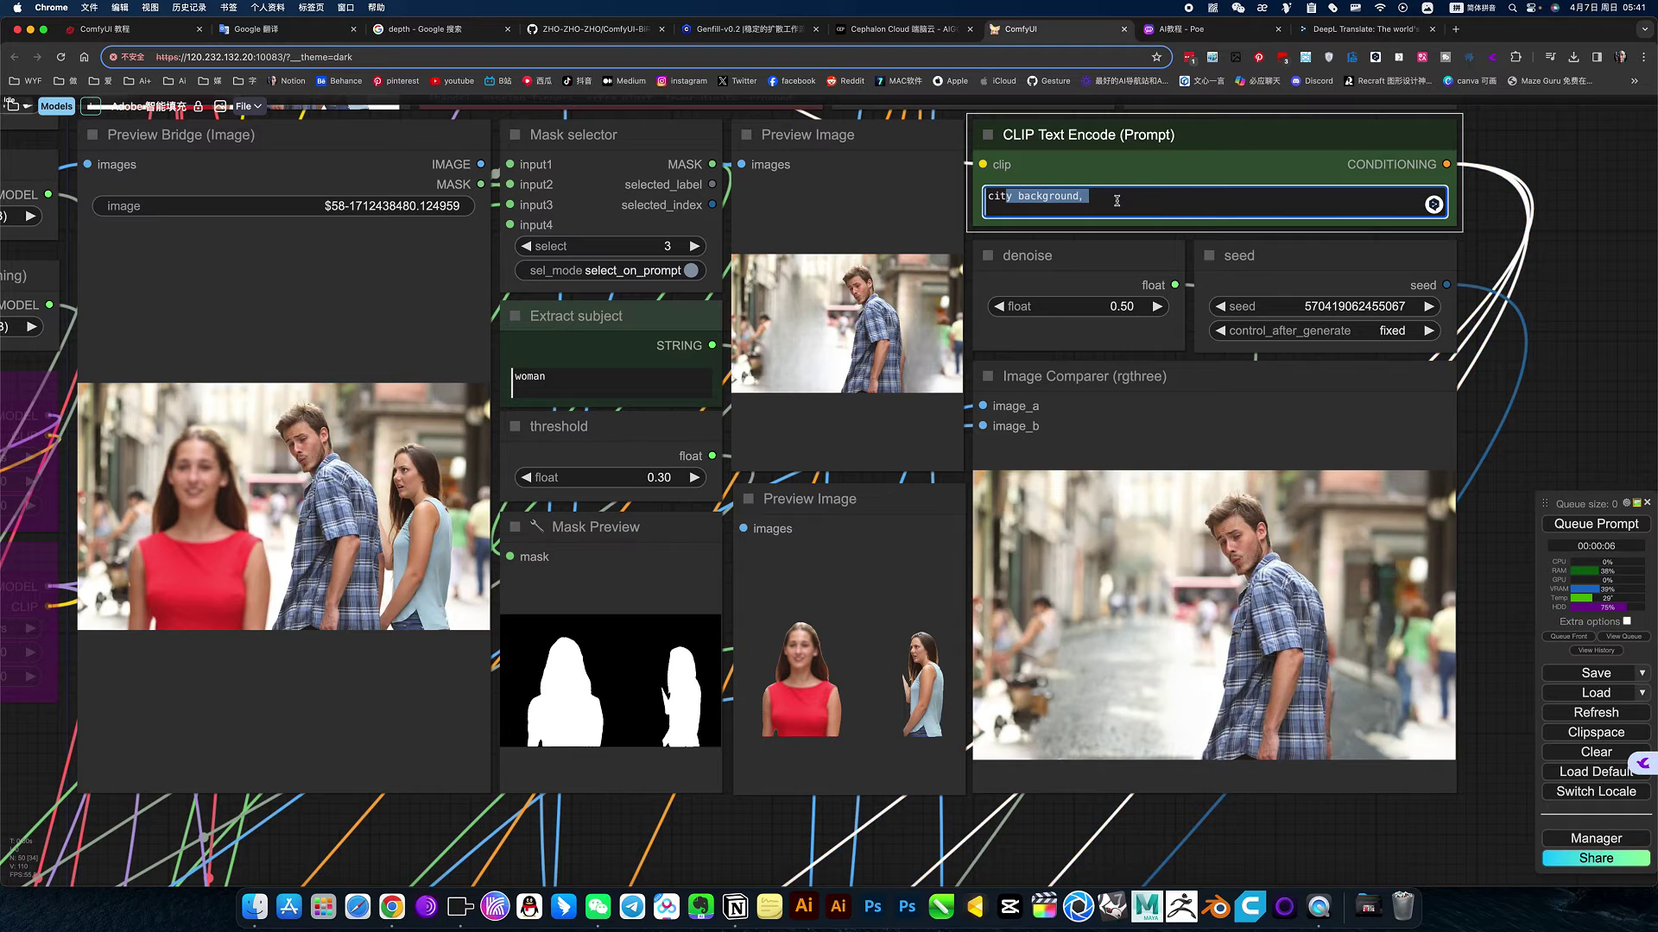
pyautogui.press('super+v')
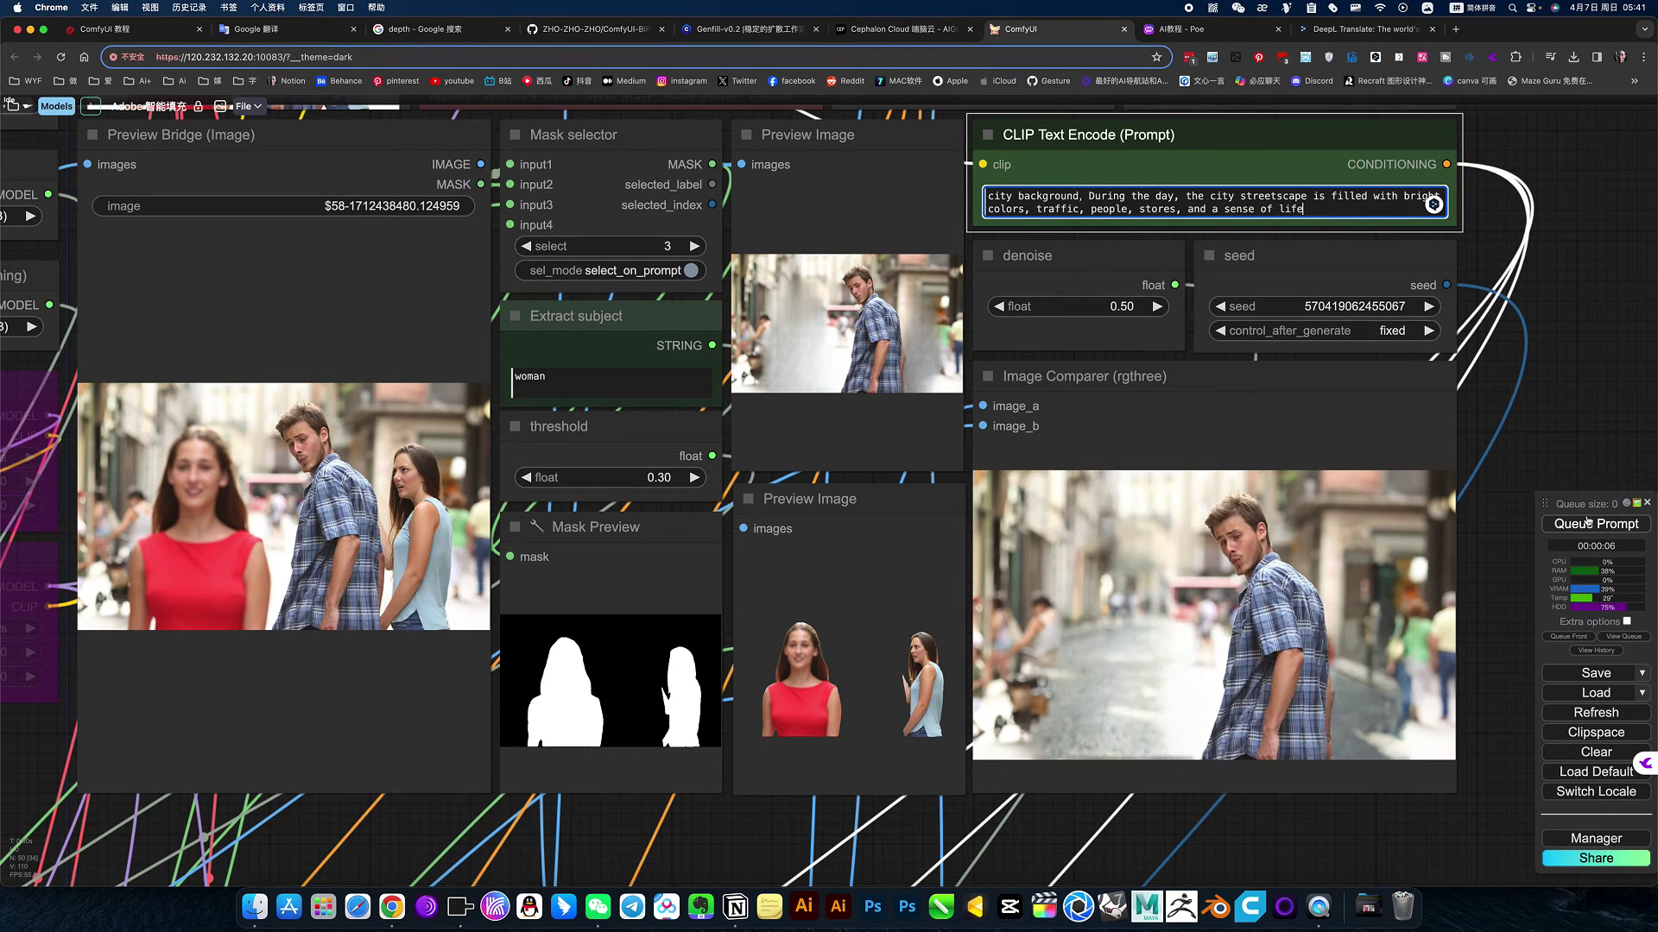
pyautogui.click(1588, 523)
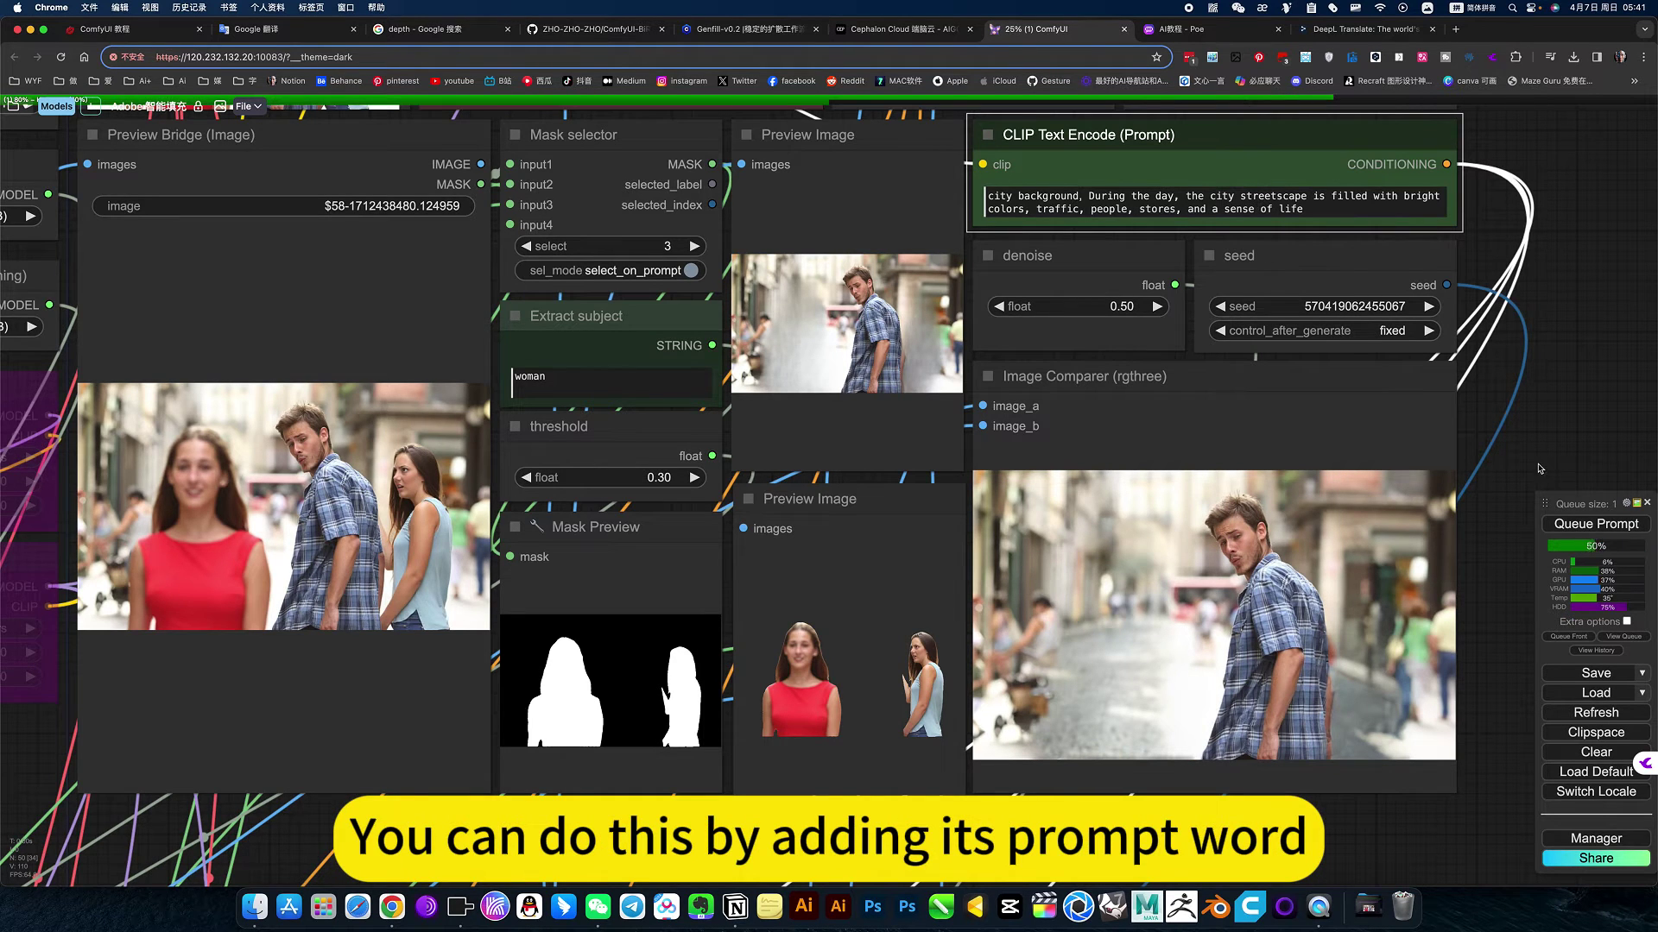
pyautogui.moveTo(1539, 469); pyautogui.dragTo(1487, 431)
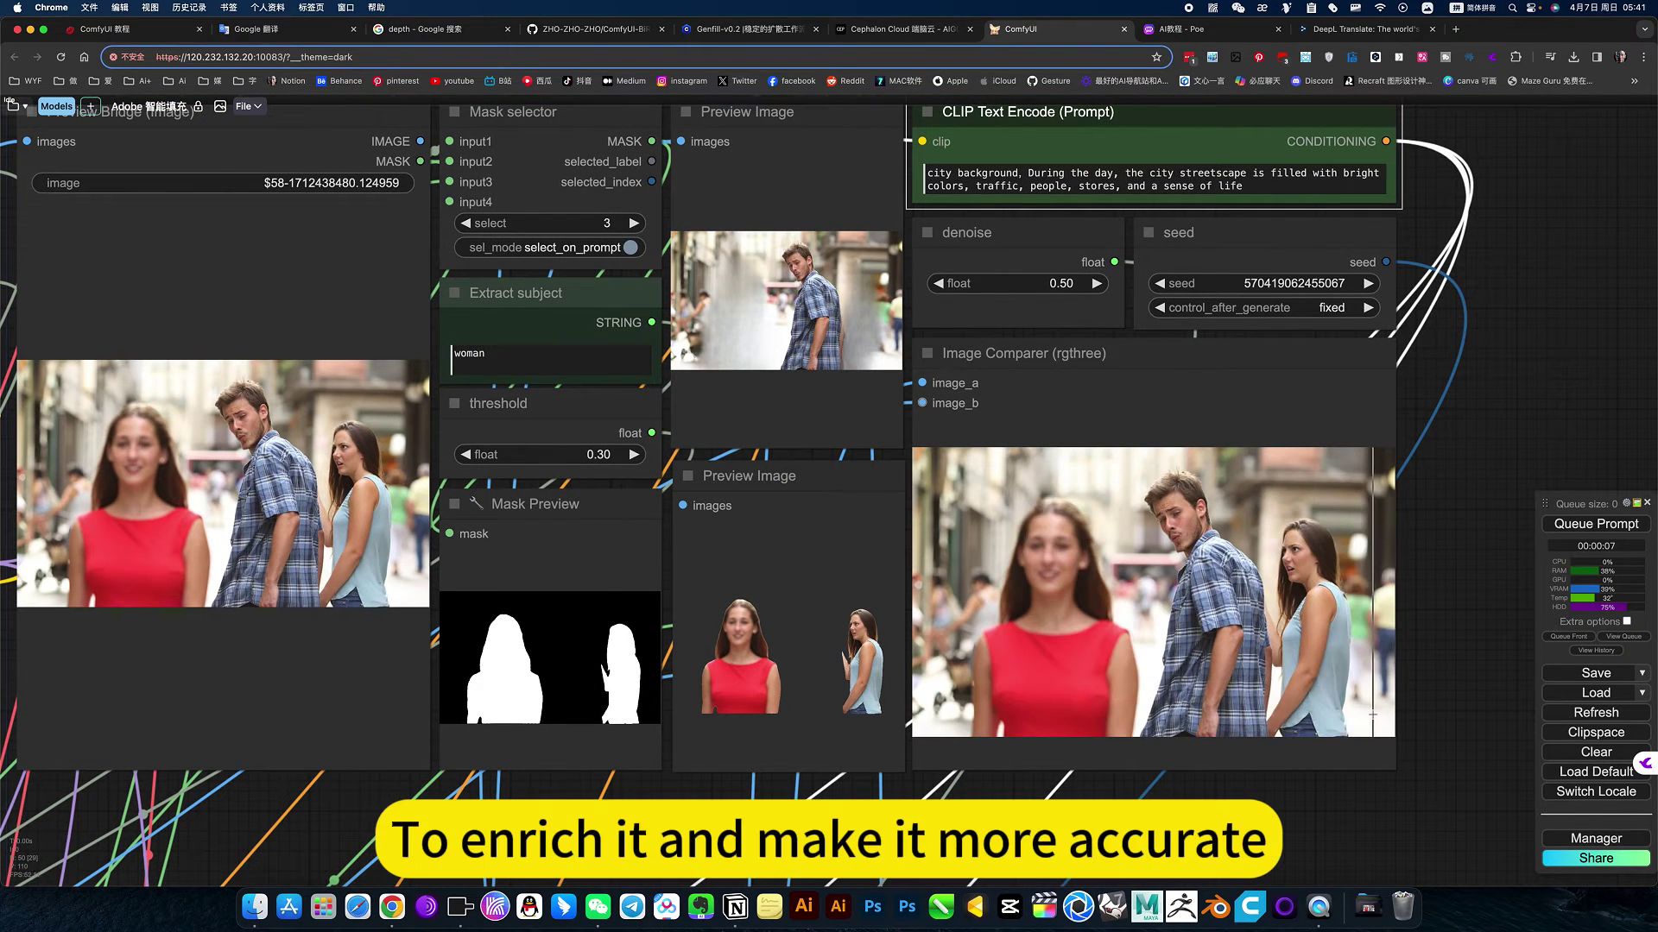
pyautogui.scroll(4, 1444, 729)
pyautogui.scroll(2, 1440, 727)
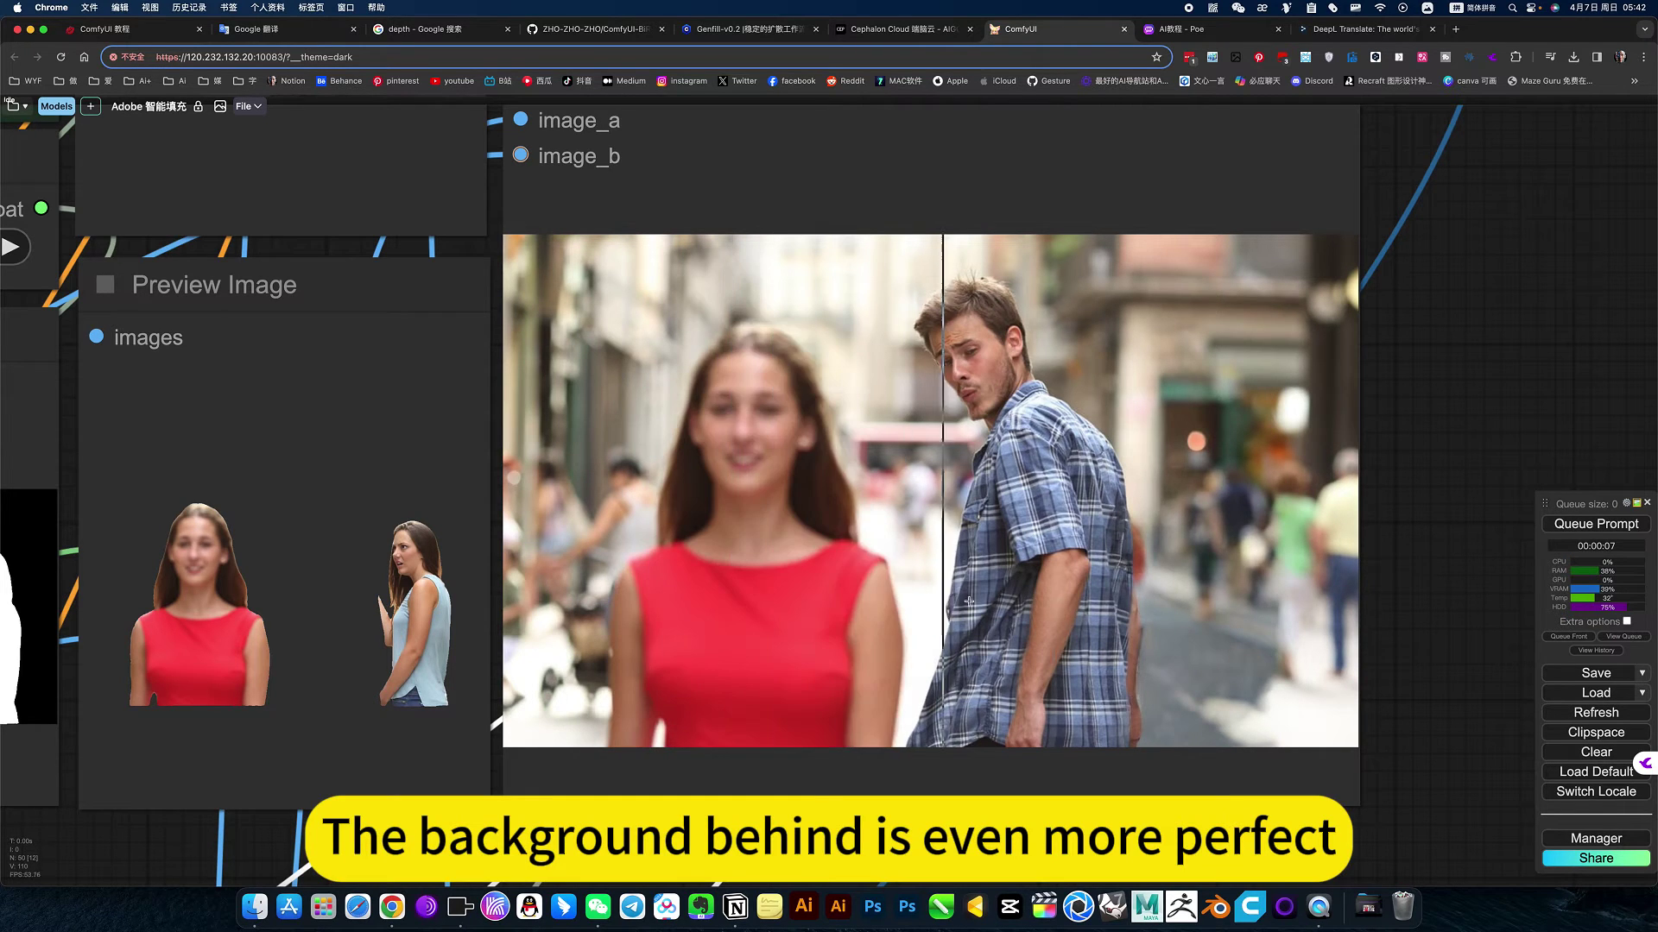
pyautogui.scroll(-2, 1410, 646)
pyautogui.scroll(-3, 1409, 646)
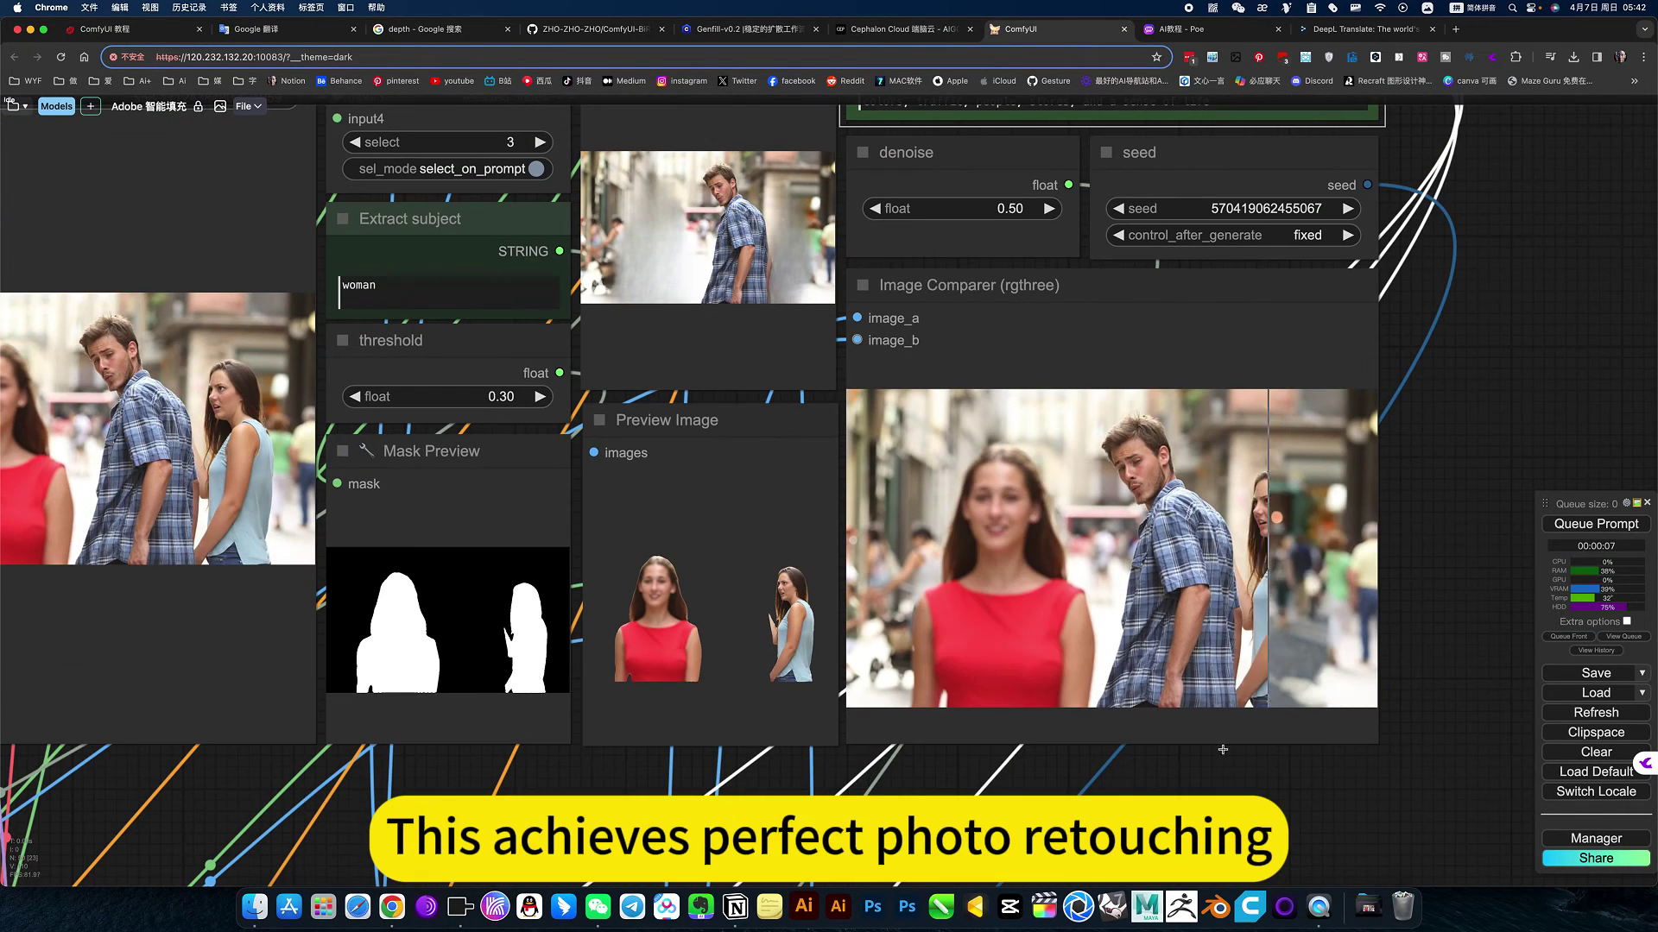
pyautogui.moveTo(1256, 801); pyautogui.dragTo(1404, 760)
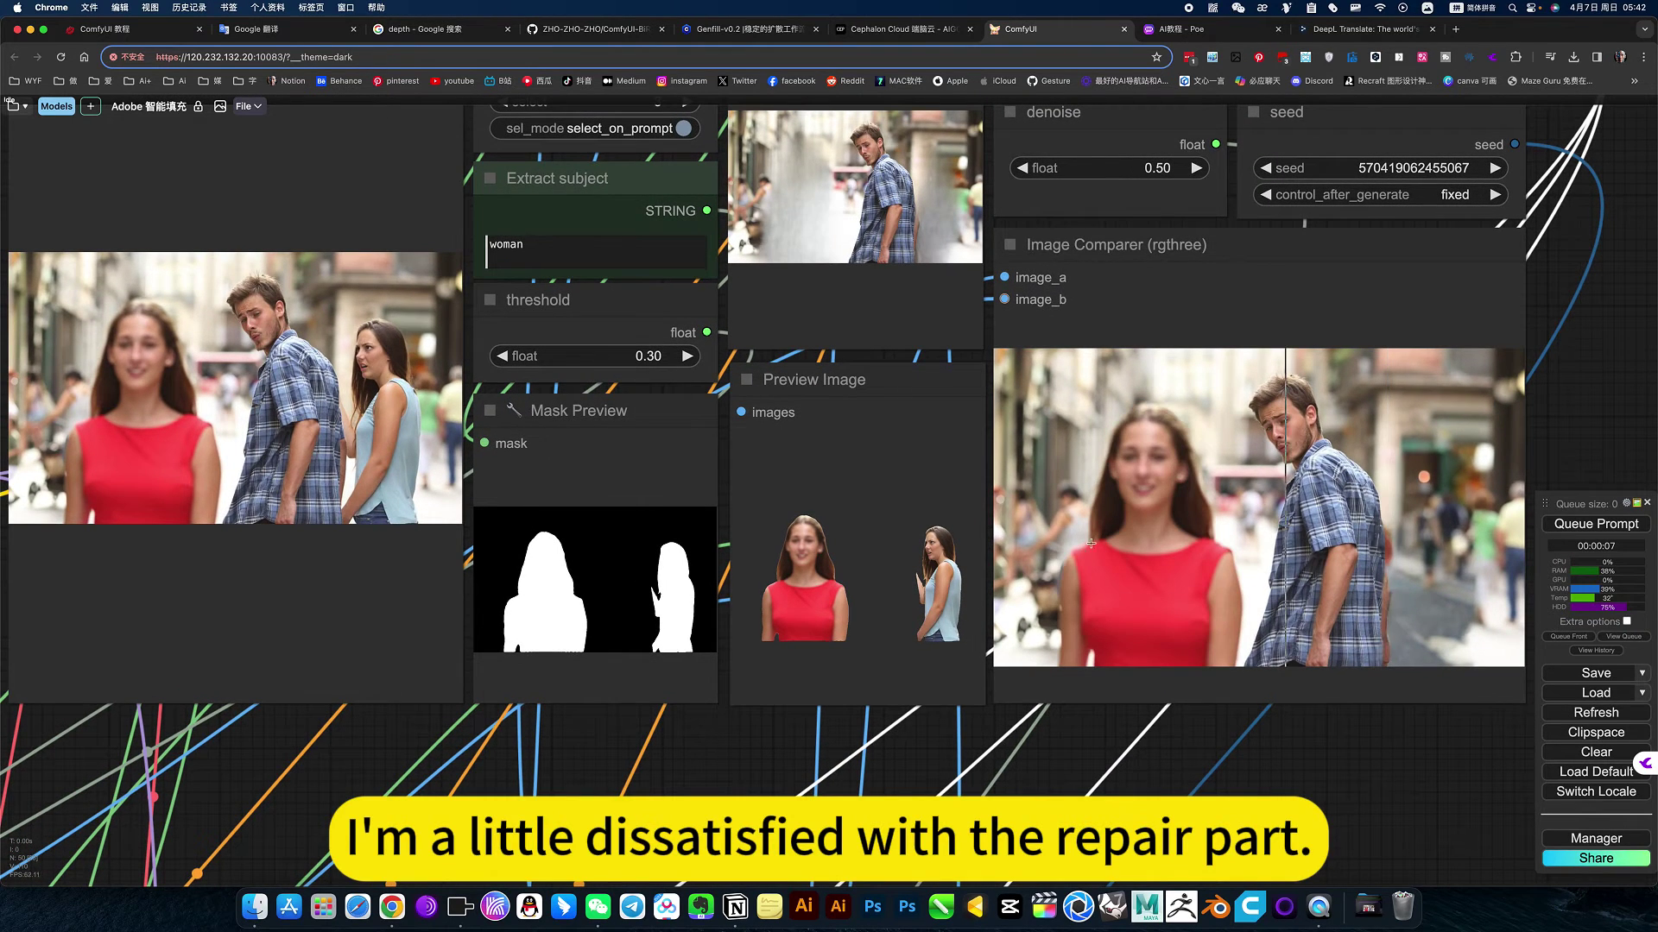
pyautogui.rightClick(258, 448)
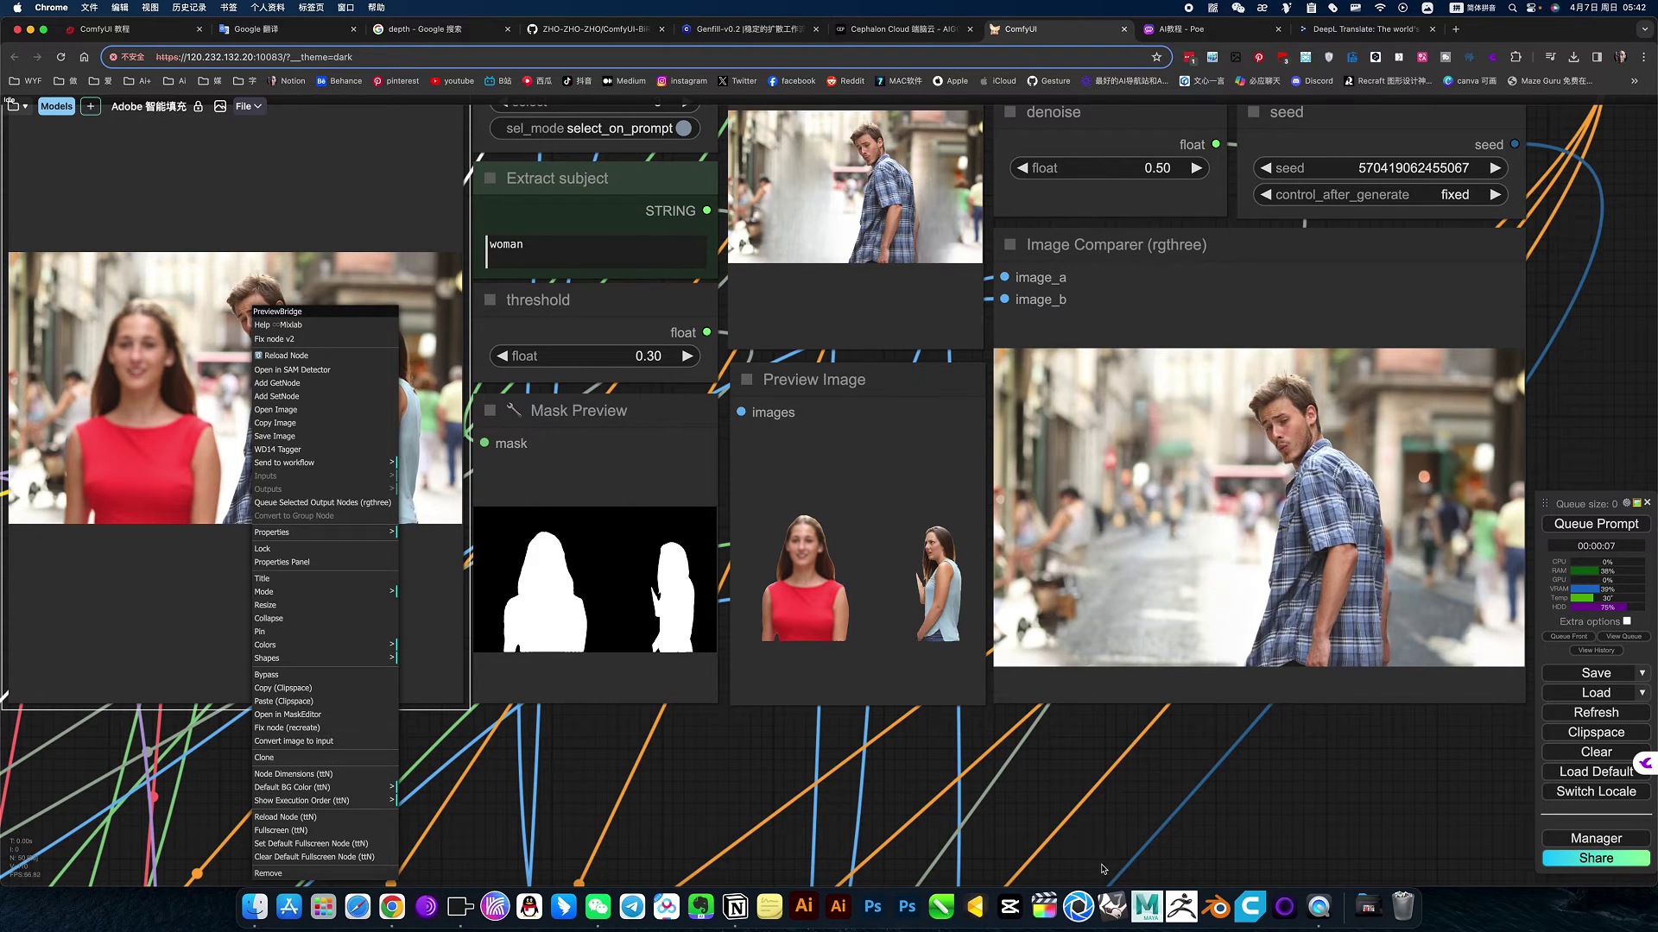
pyautogui.click(1315, 804)
pyautogui.scroll(-1, 1313, 807)
pyautogui.scroll(-2, 1310, 812)
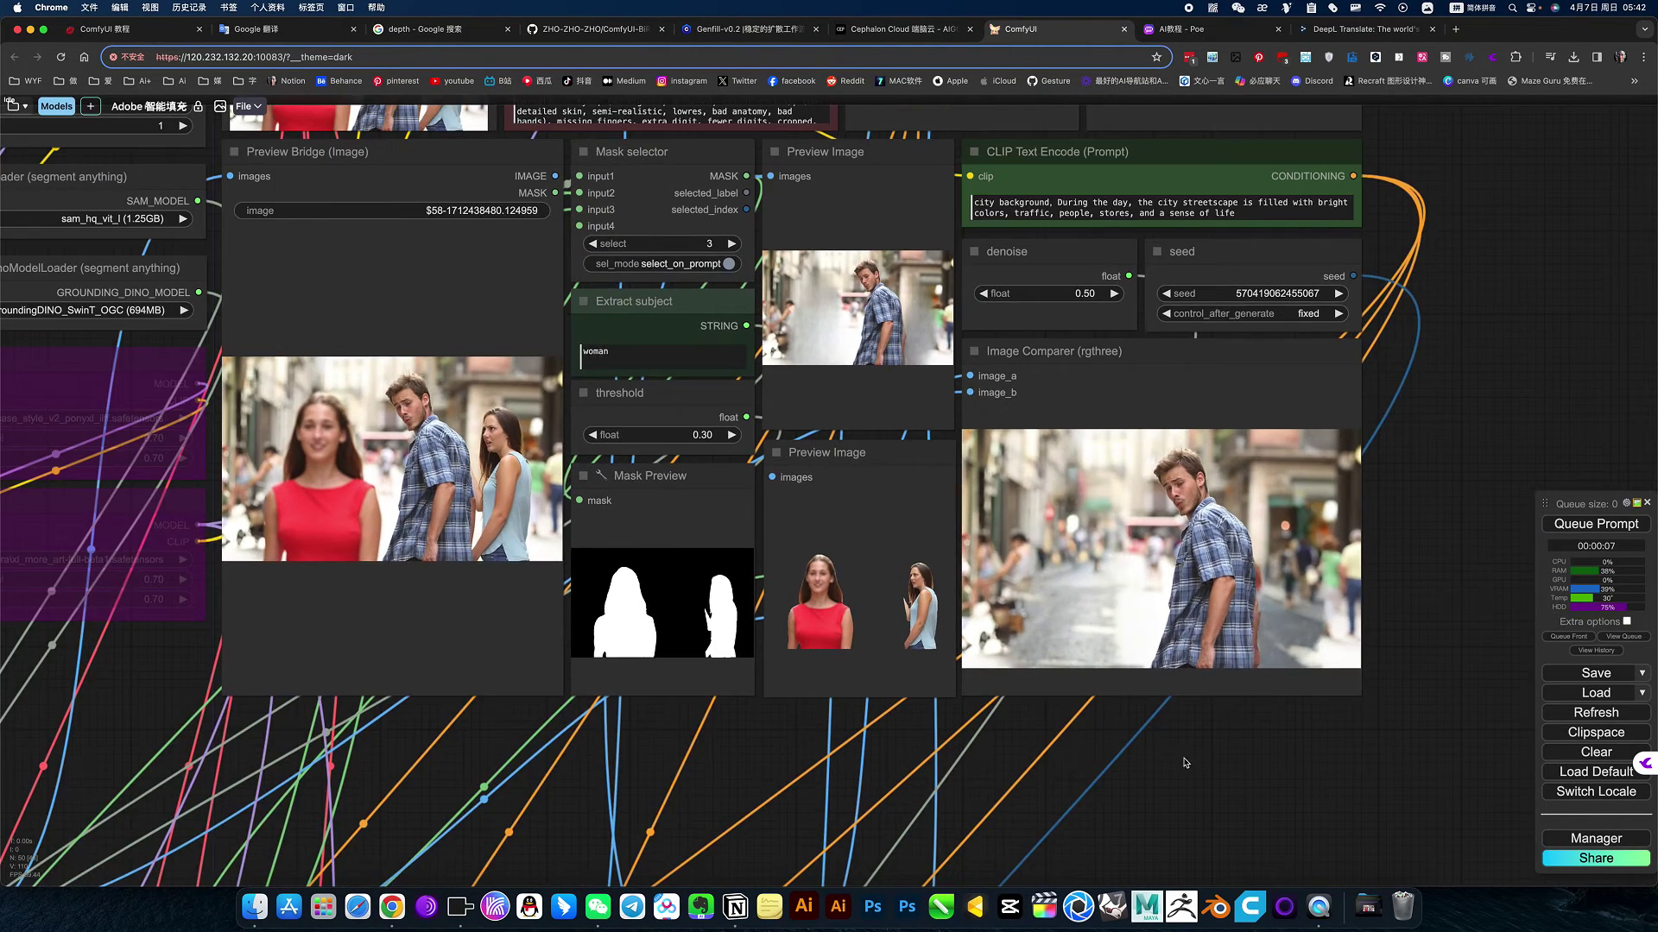
pyautogui.scroll(-1, 1309, 818)
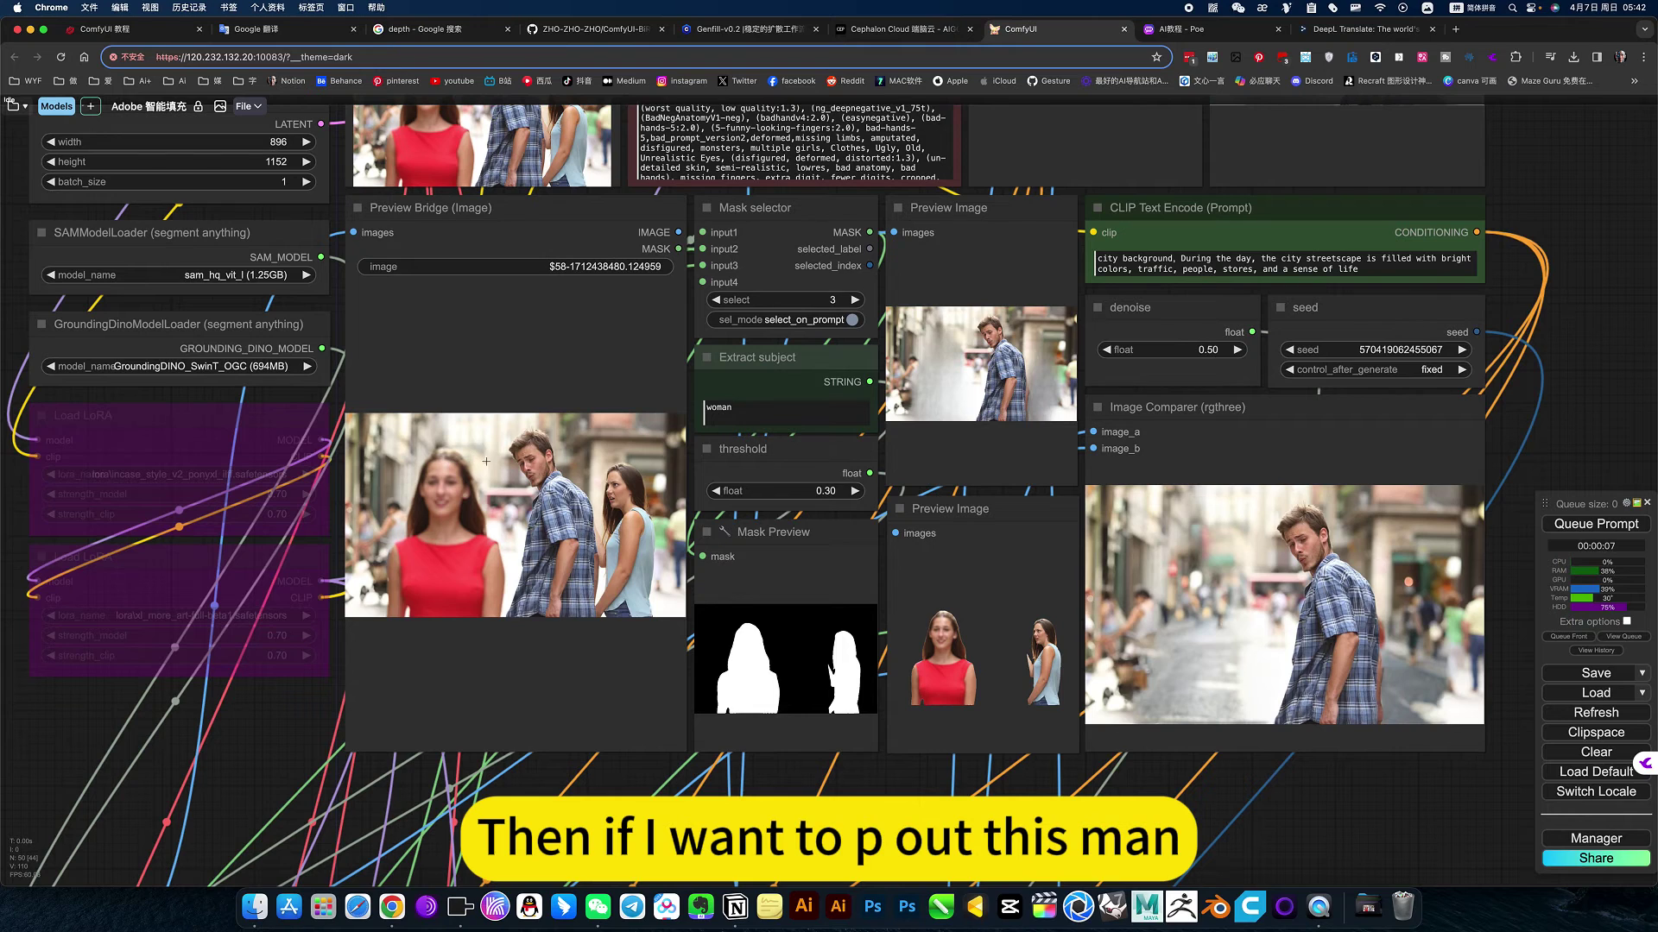
# Change Extract subject from woman to man, run with Ctrl+Enter, and zoom into the comparison.
pyautogui.click(750, 408)
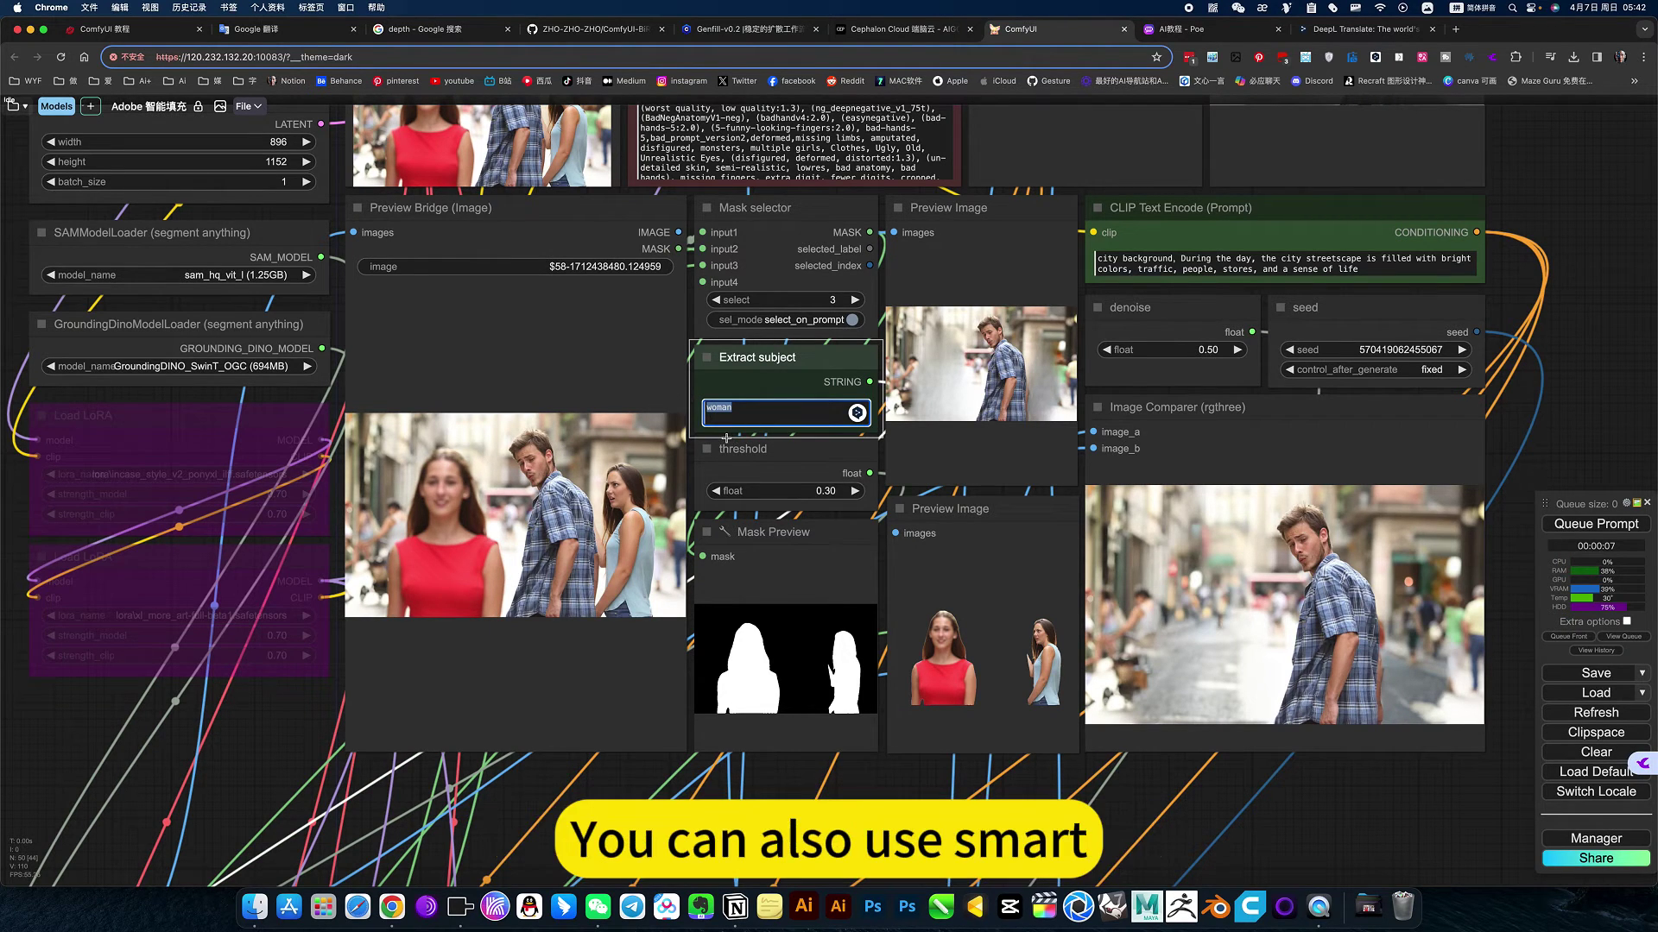
pyautogui.write('tan')
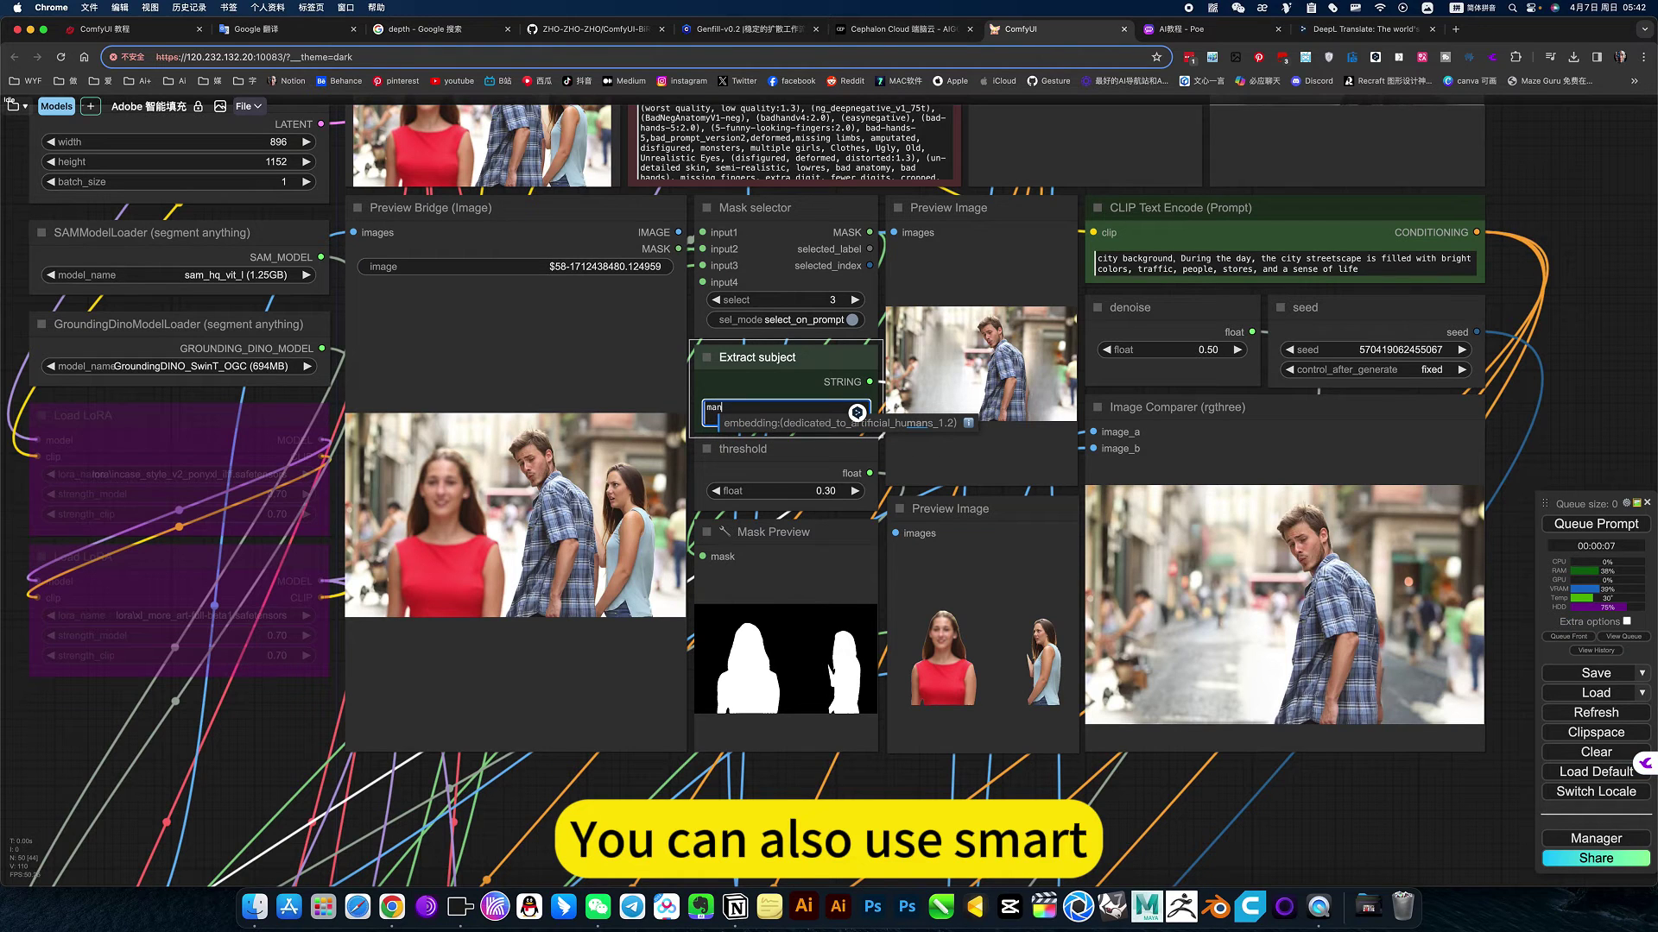
pyautogui.hotkey('ctrl', 'Return')
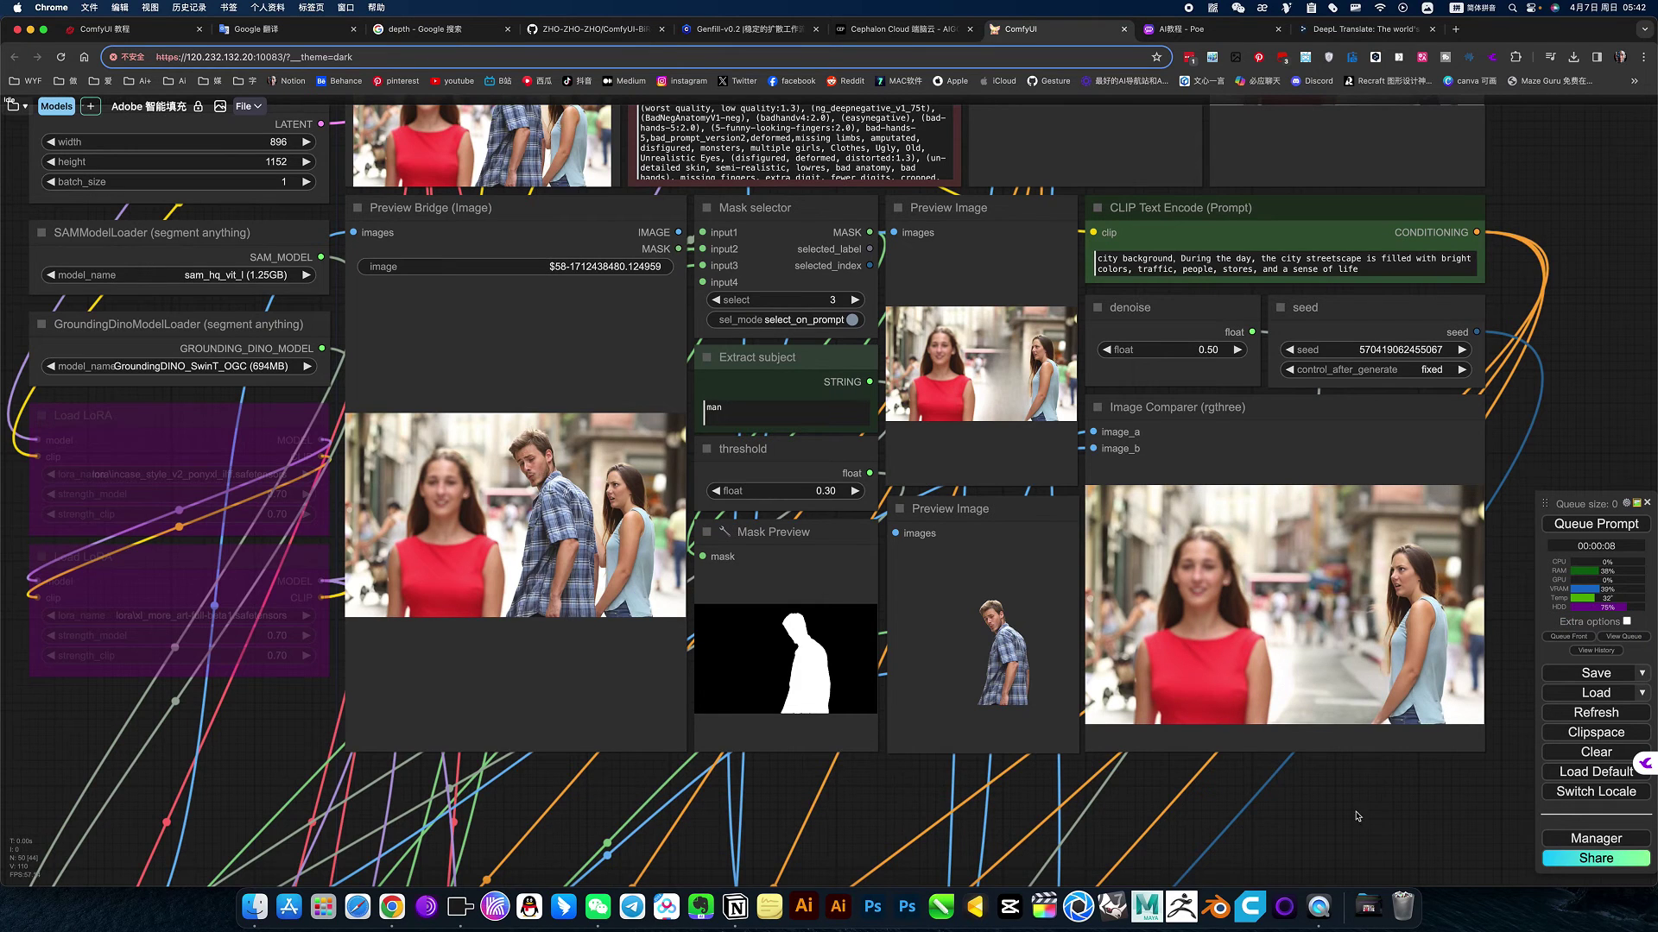
pyautogui.moveTo(1243, 610); pyautogui.dragTo(1130, 640)
pyautogui.scroll(2, 1130, 640)
pyautogui.scroll(3, 1129, 641)
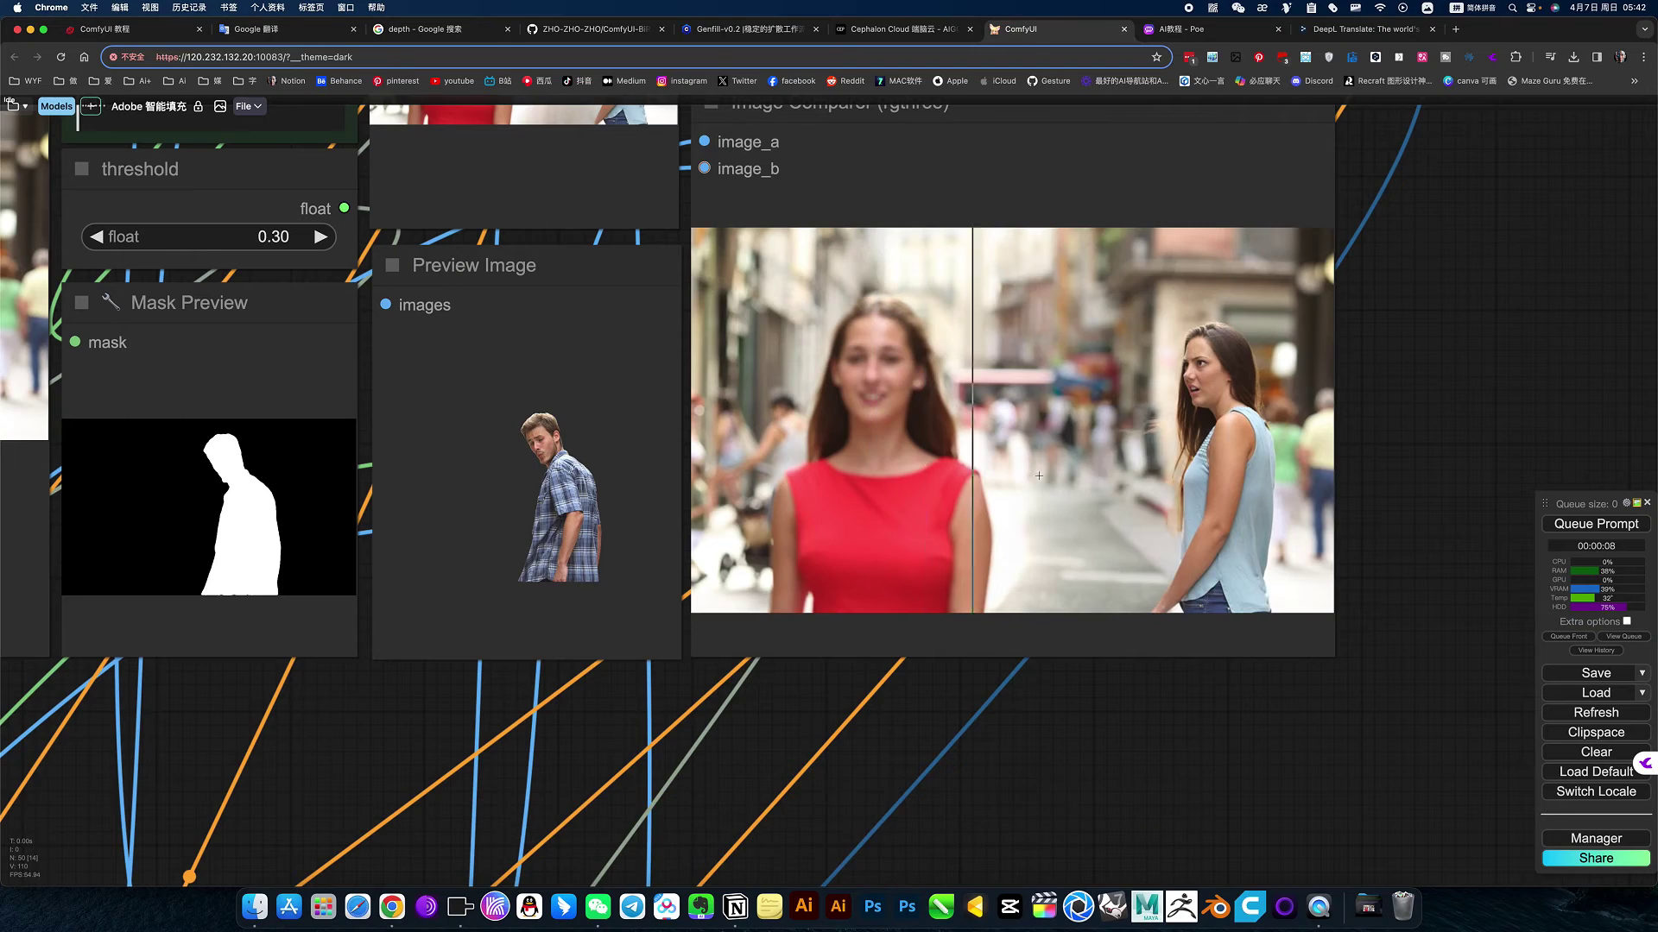
pyautogui.scroll(-3, 1156, 728)
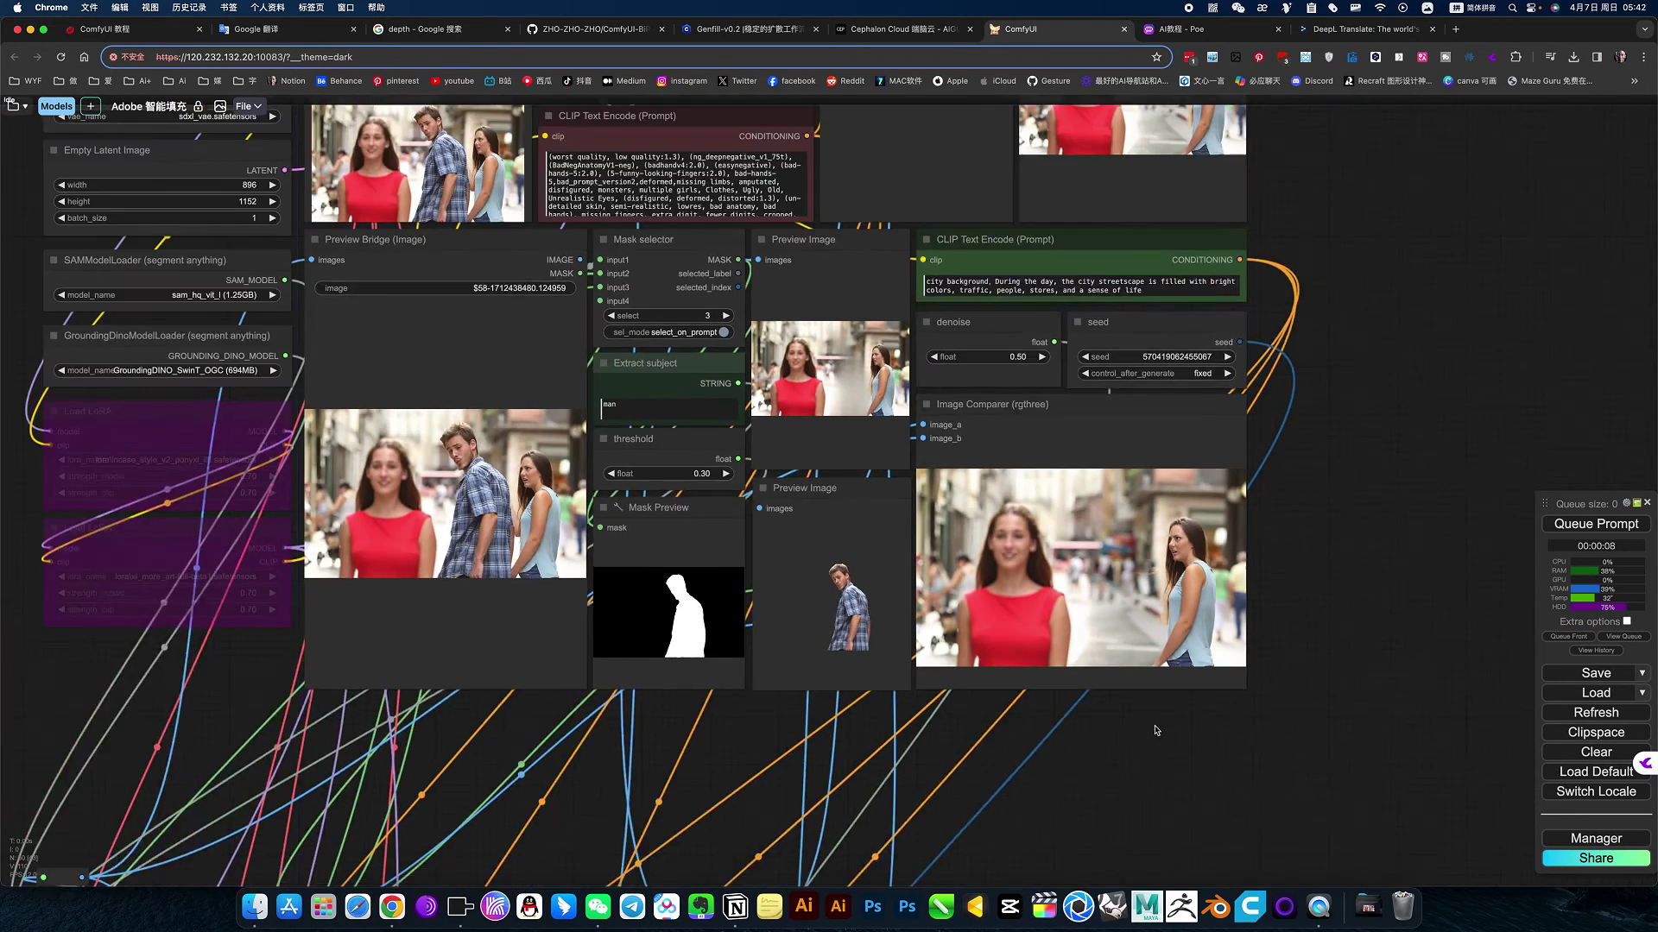
pyautogui.scroll(-2, 1140, 686)
pyautogui.scroll(-3, 1127, 648)
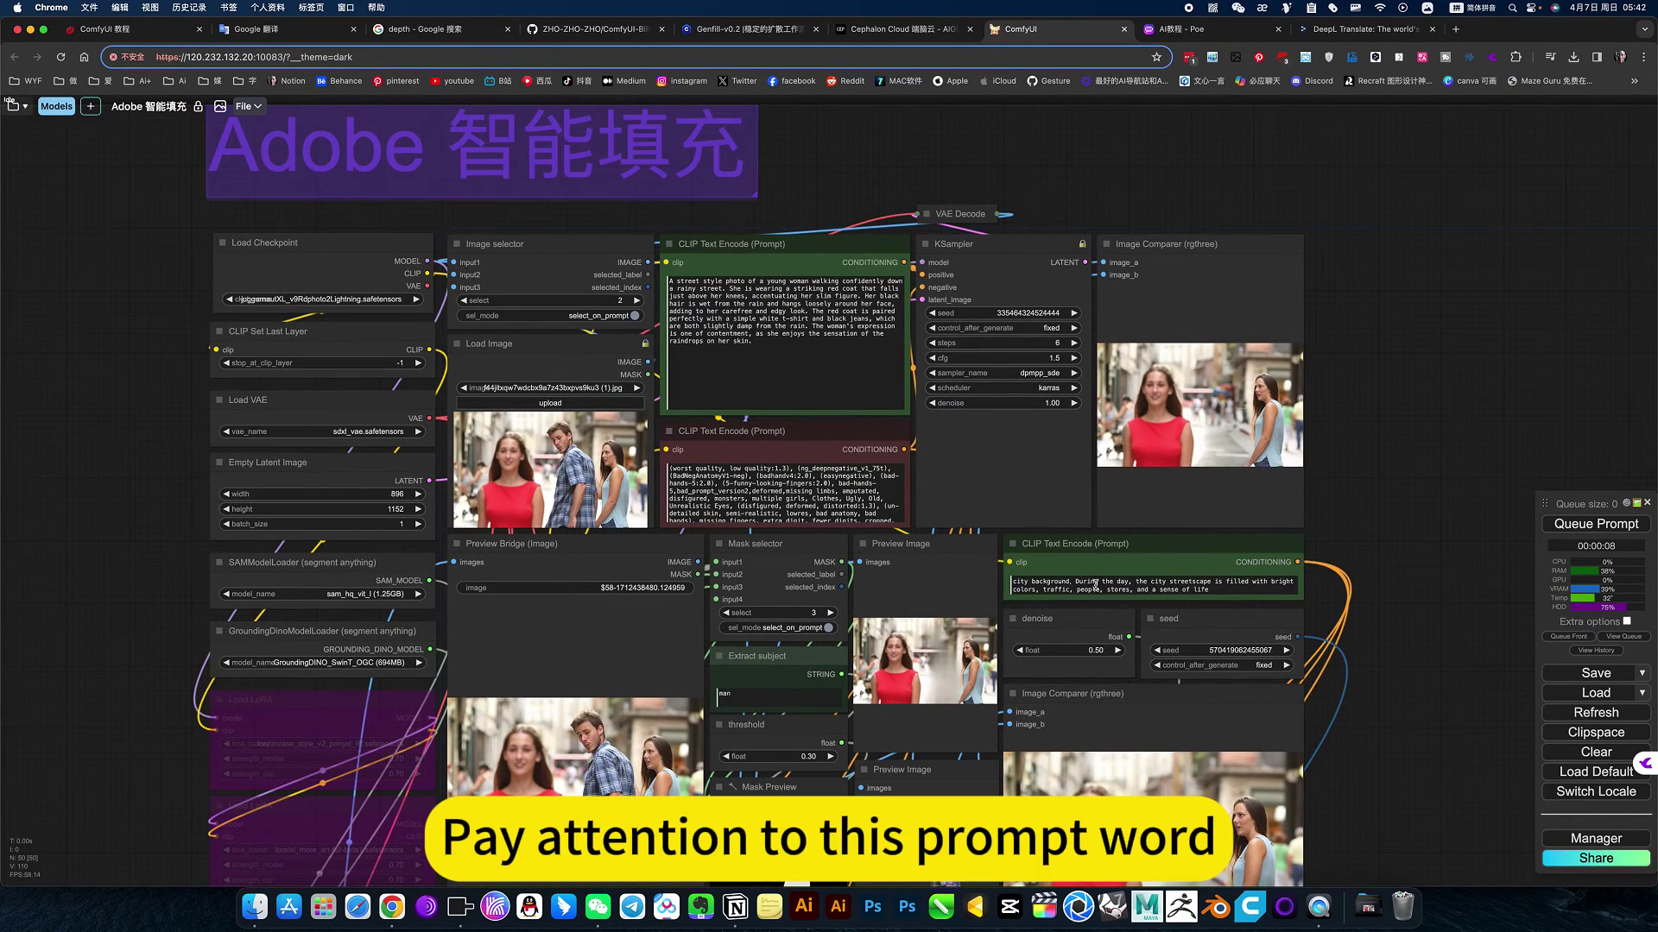
pyautogui.scroll(5, 1422, 573)
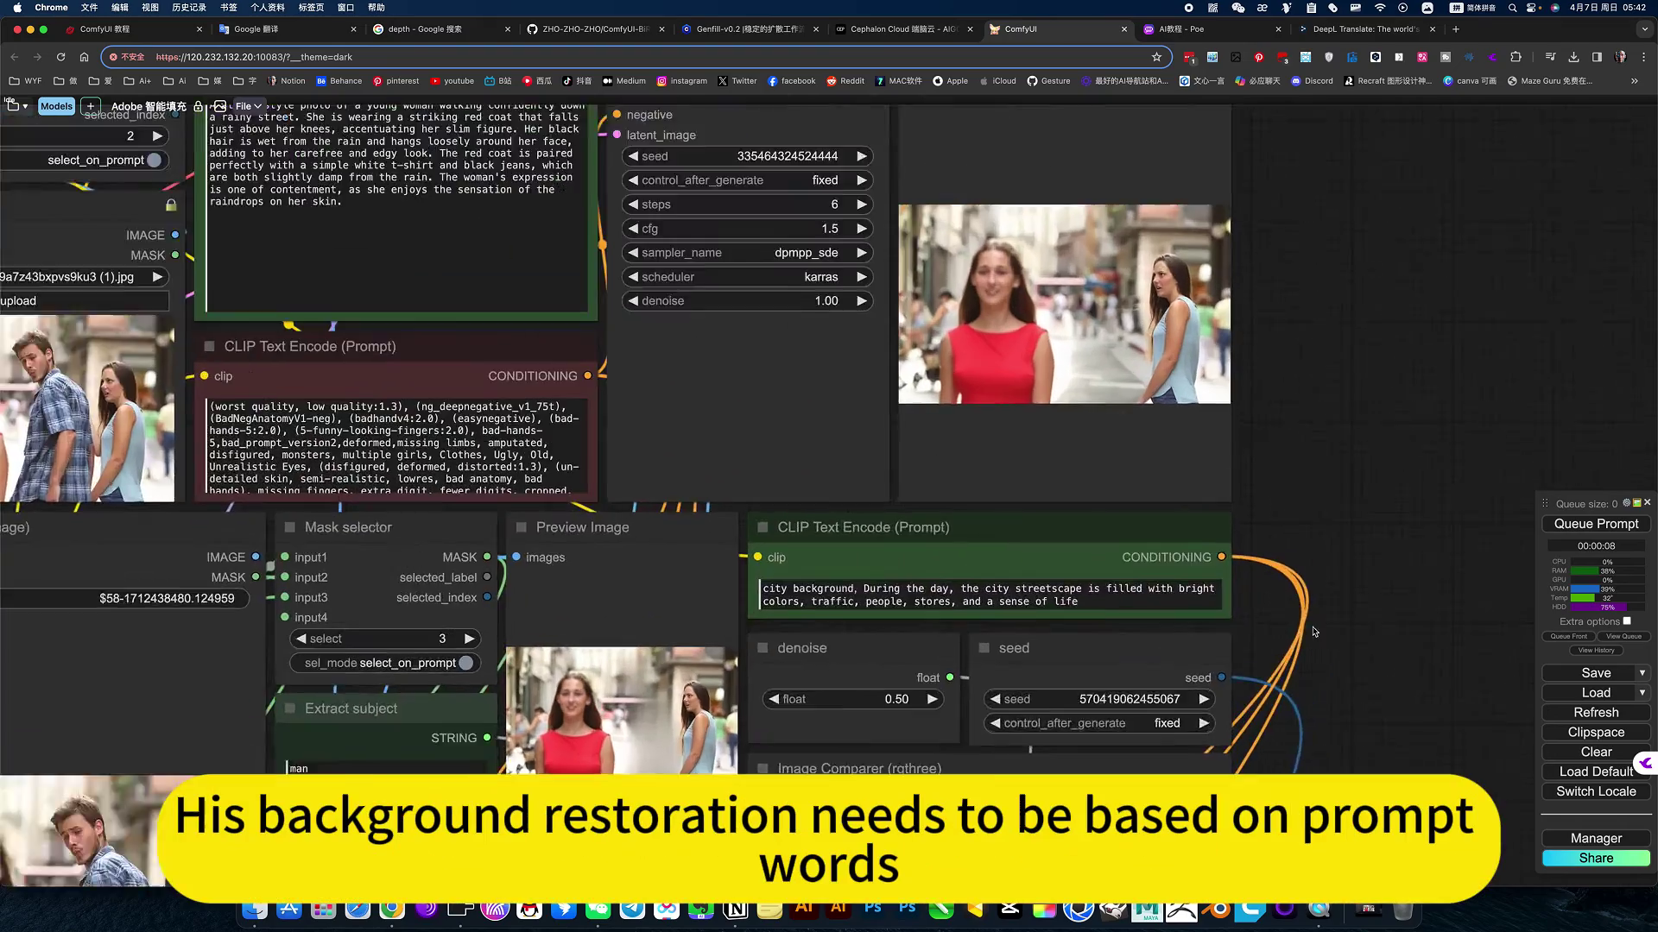
pyautogui.scroll(5, 1373, 609)
pyautogui.scroll(1, 1166, 589)
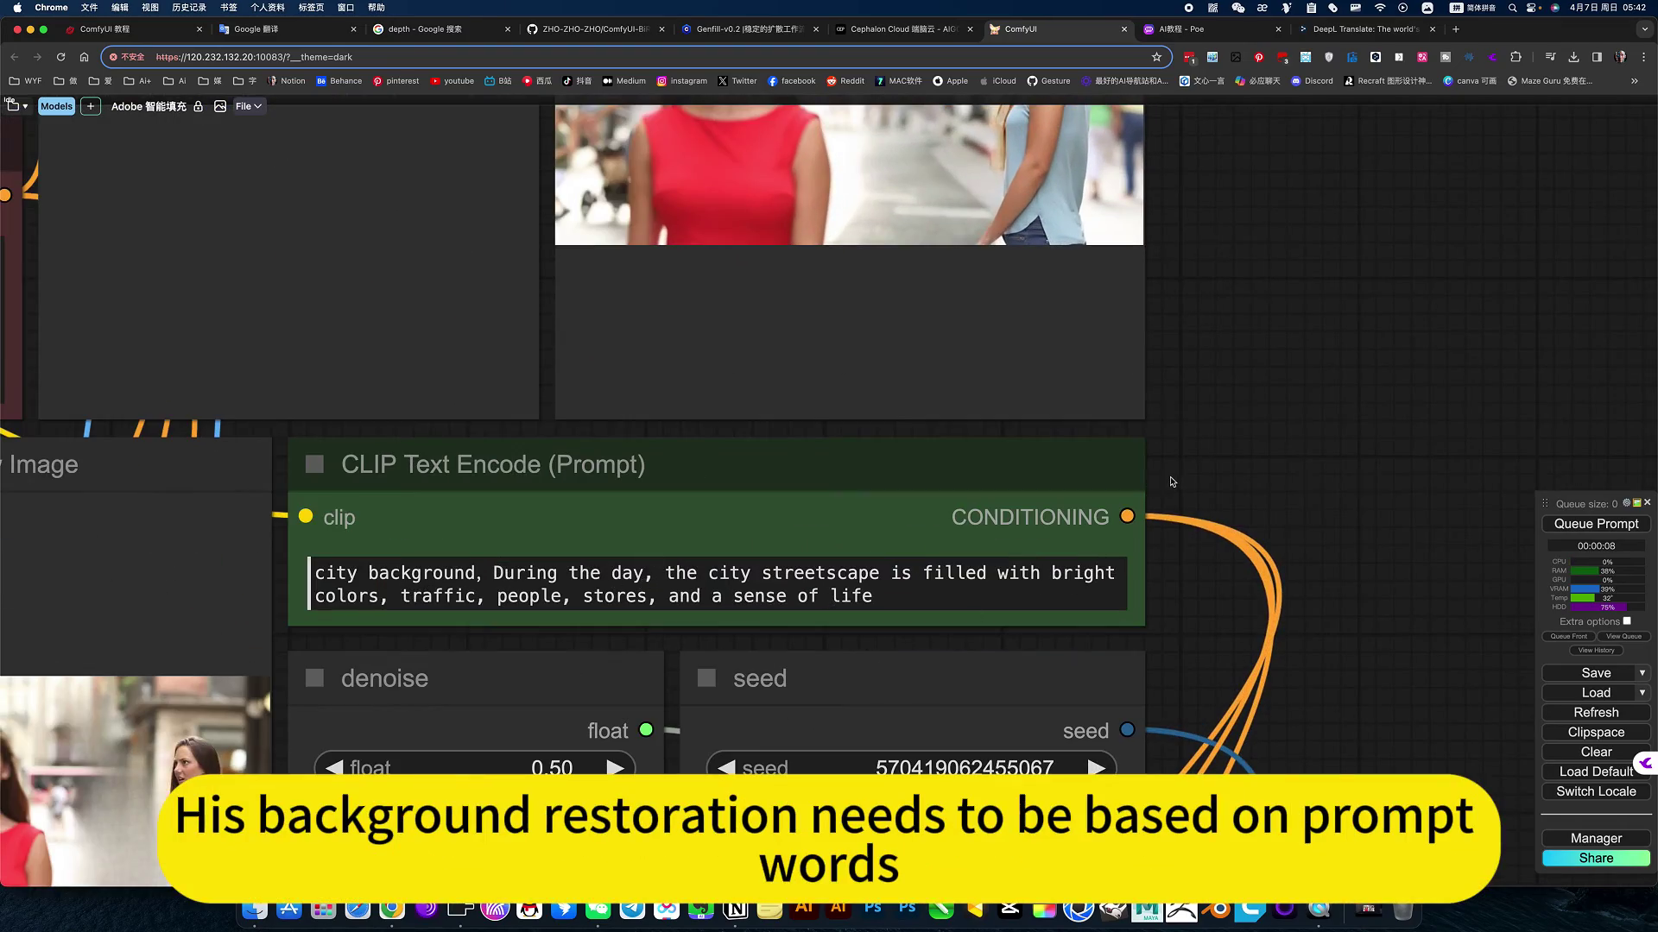
pyautogui.scroll(-3, 1170, 482)
pyautogui.scroll(-2, 1179, 473)
pyautogui.scroll(-2, 1192, 460)
pyautogui.scroll(-1, 1210, 441)
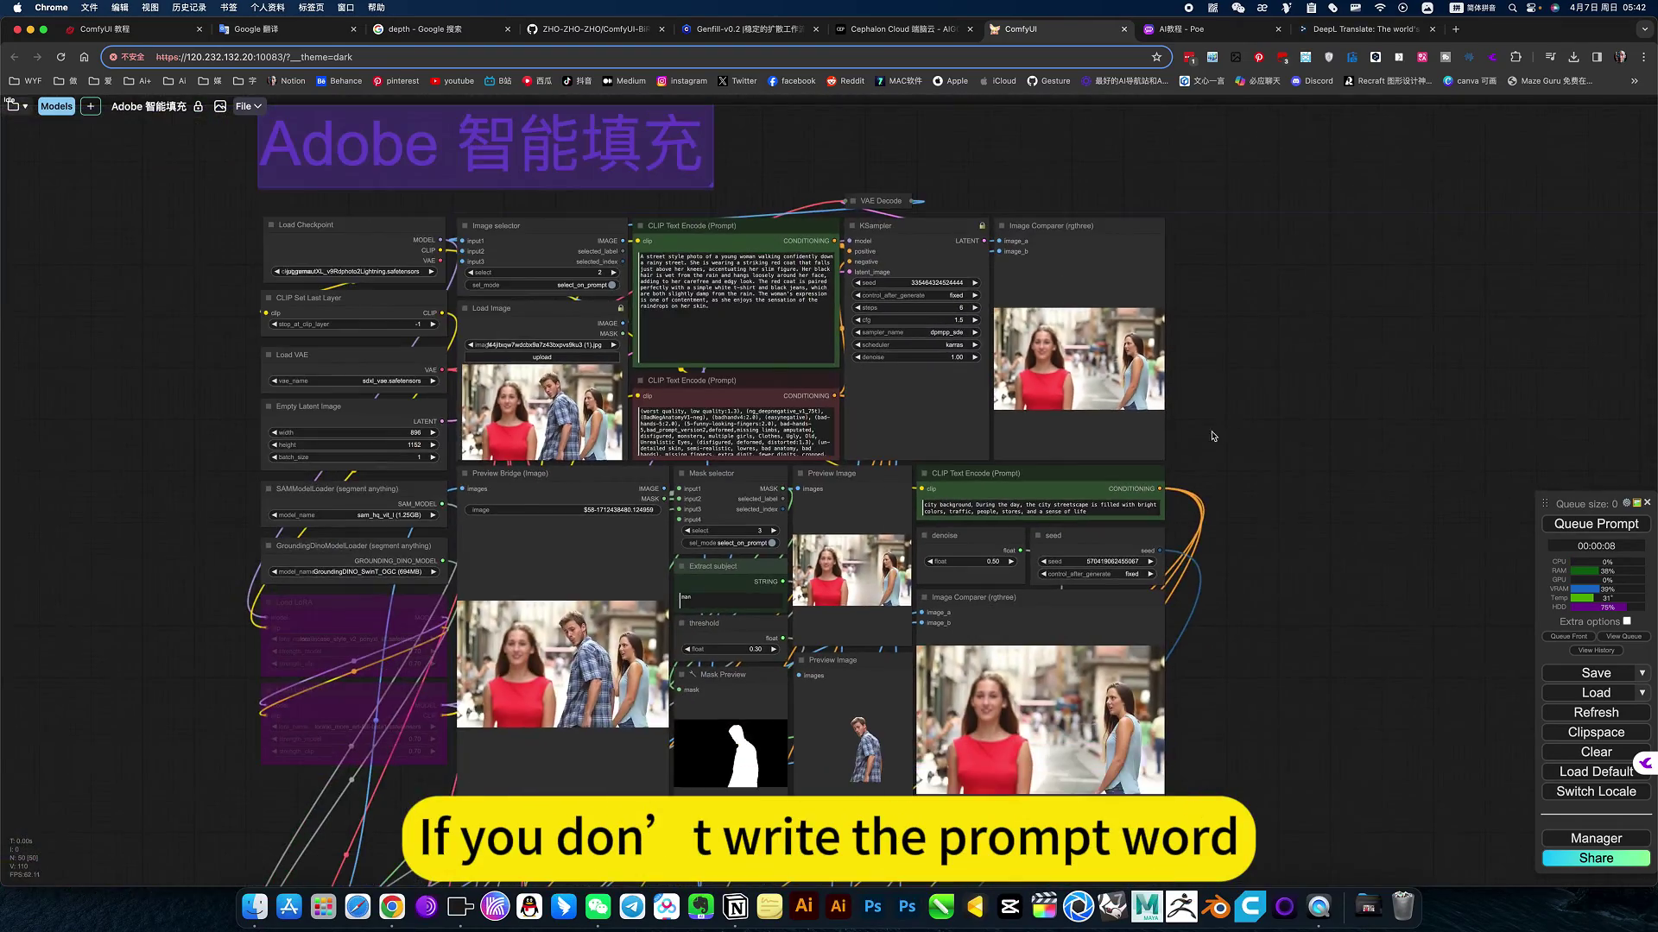
pyautogui.scroll(1, 1218, 447)
pyautogui.scroll(2, 1306, 508)
pyautogui.scroll(2, 1295, 518)
pyautogui.scroll(2, 1290, 523)
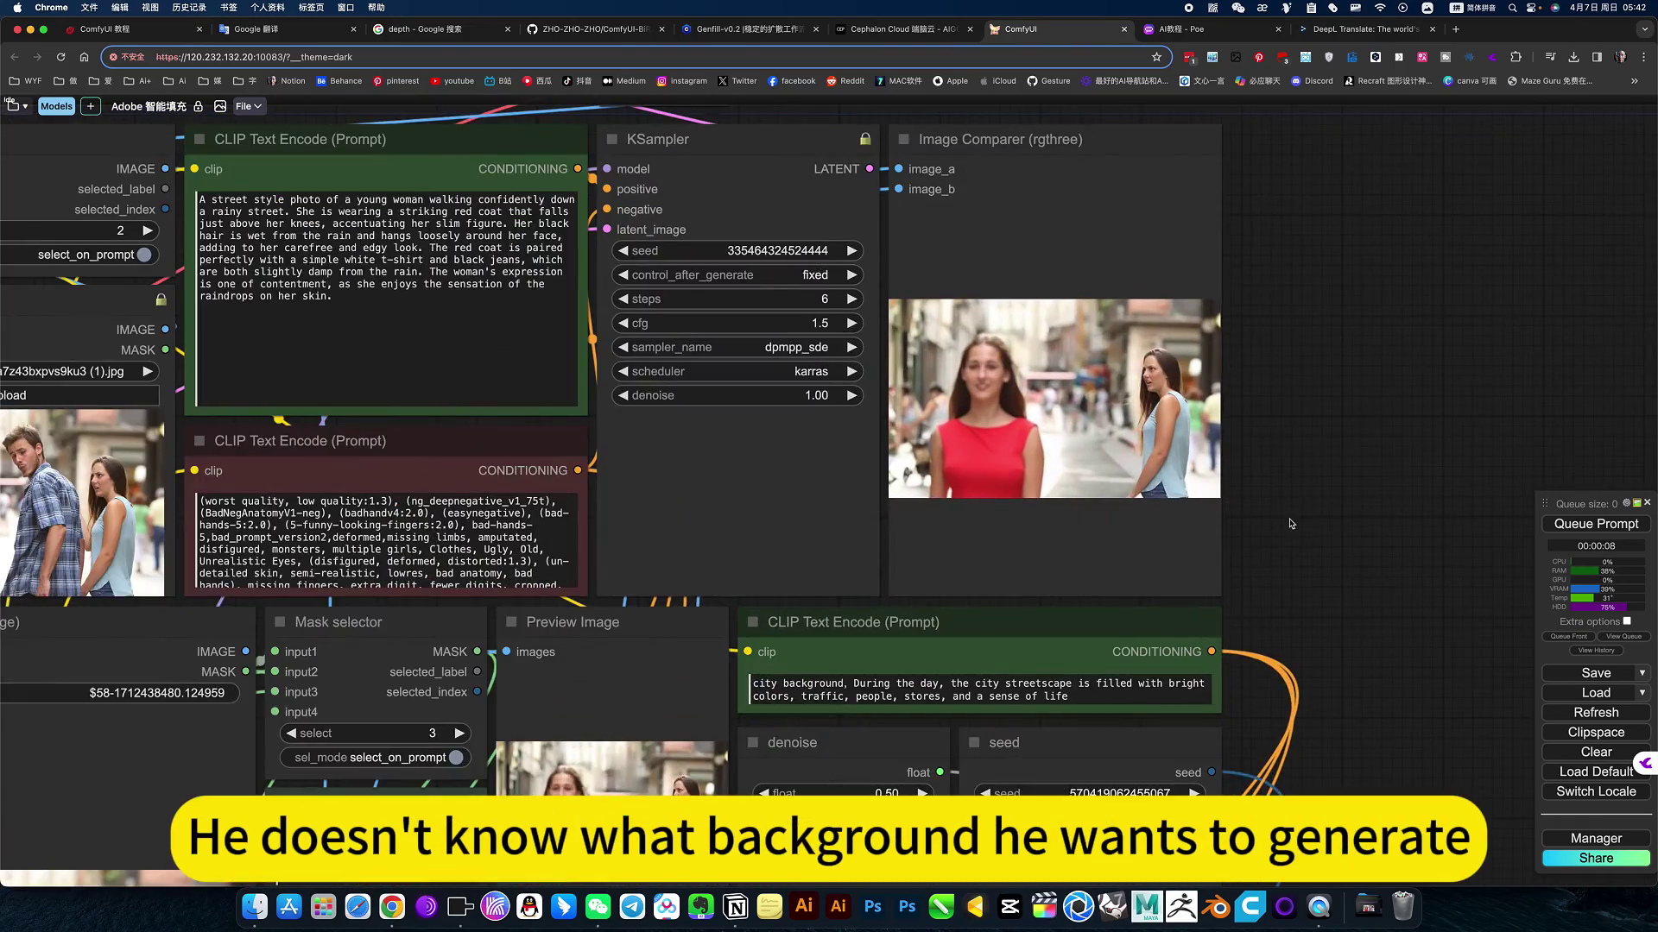
# Set the Image selector to 1, then review the Juggernaut XL Lightning checkpoint and 6-step sampler.
pyautogui.moveTo(1290, 524); pyautogui.dragTo(1454, 524)
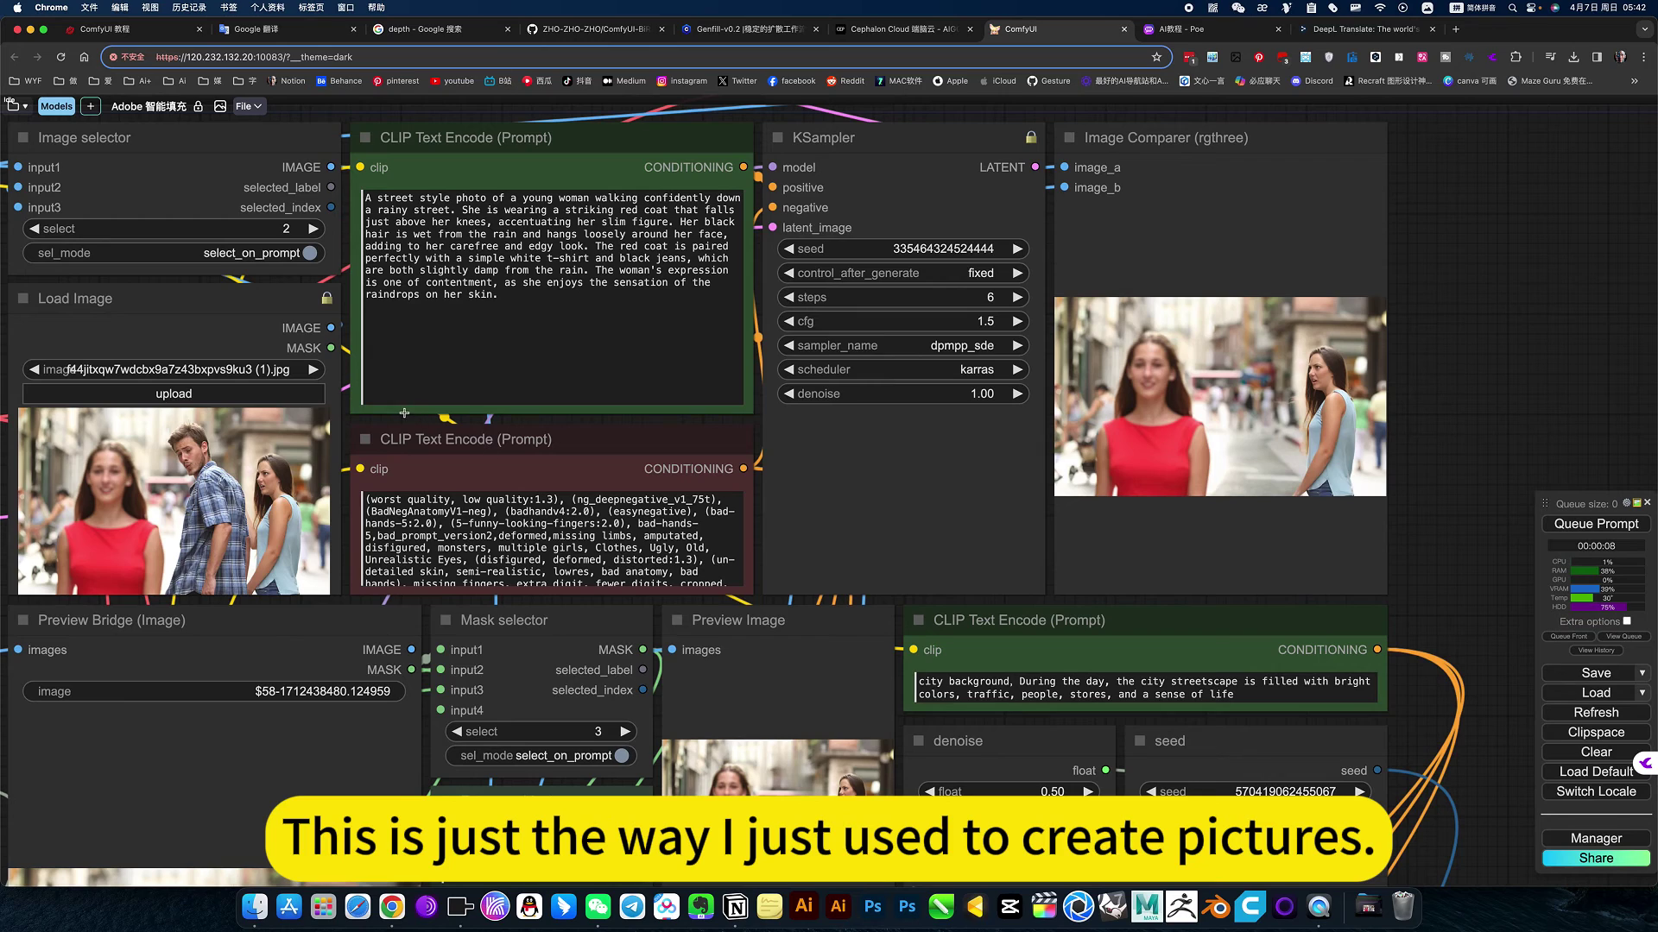
pyautogui.scroll(-3, 390, 407)
pyautogui.moveTo(310, 323); pyautogui.dragTo(768, 372)
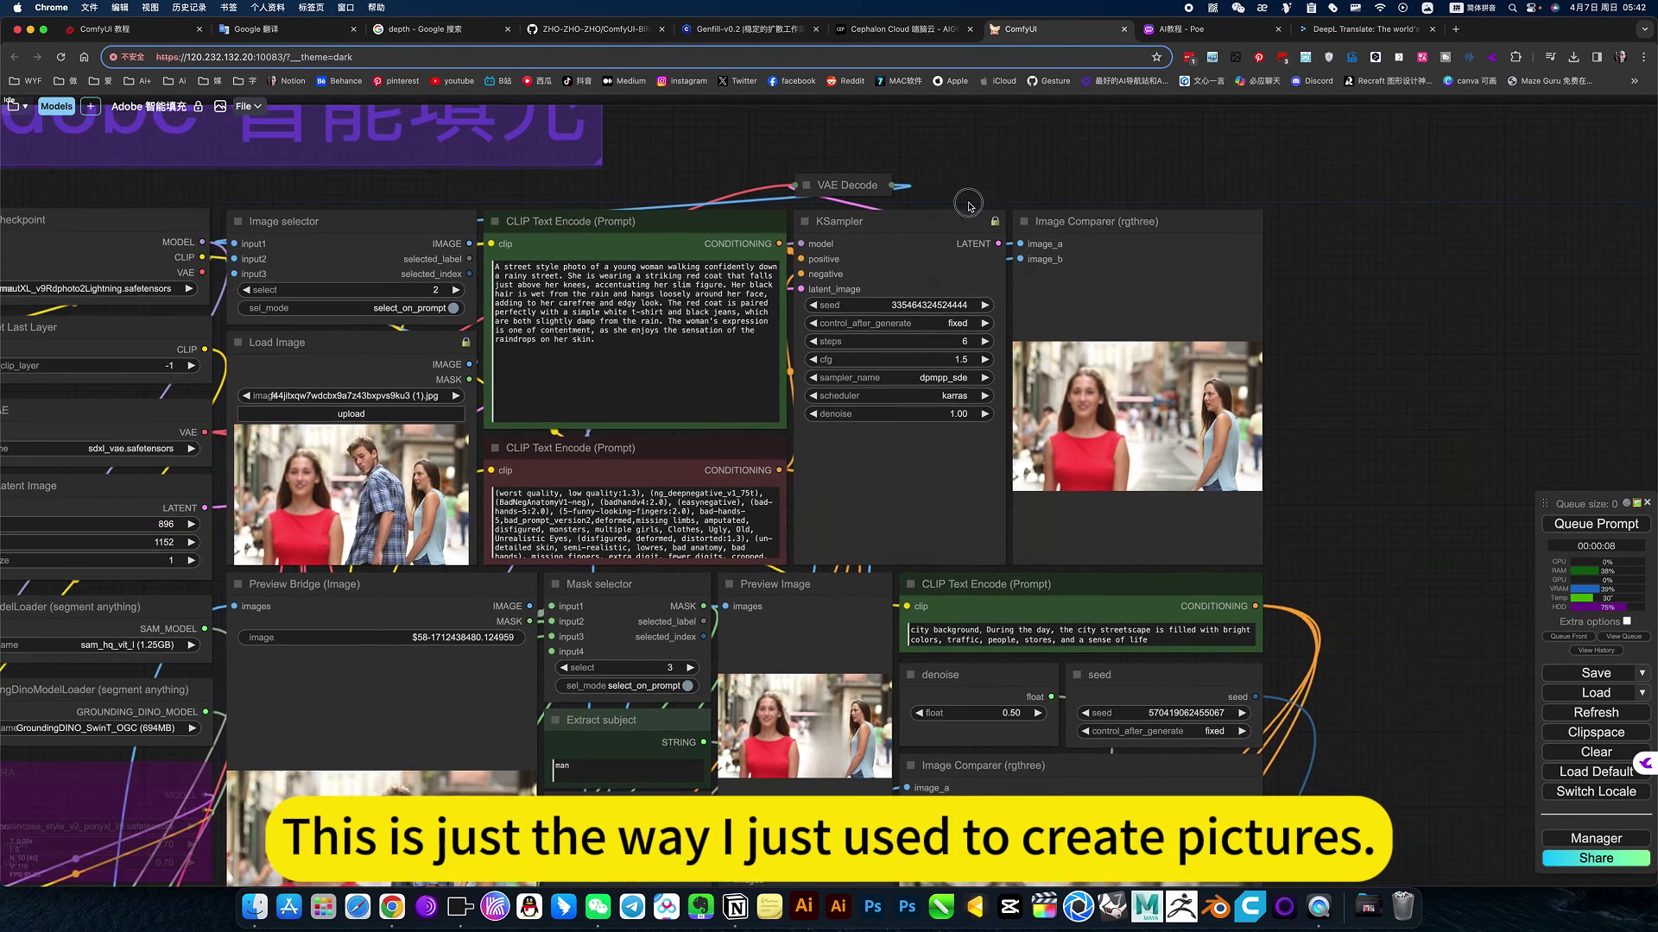
pyautogui.click(785, 333)
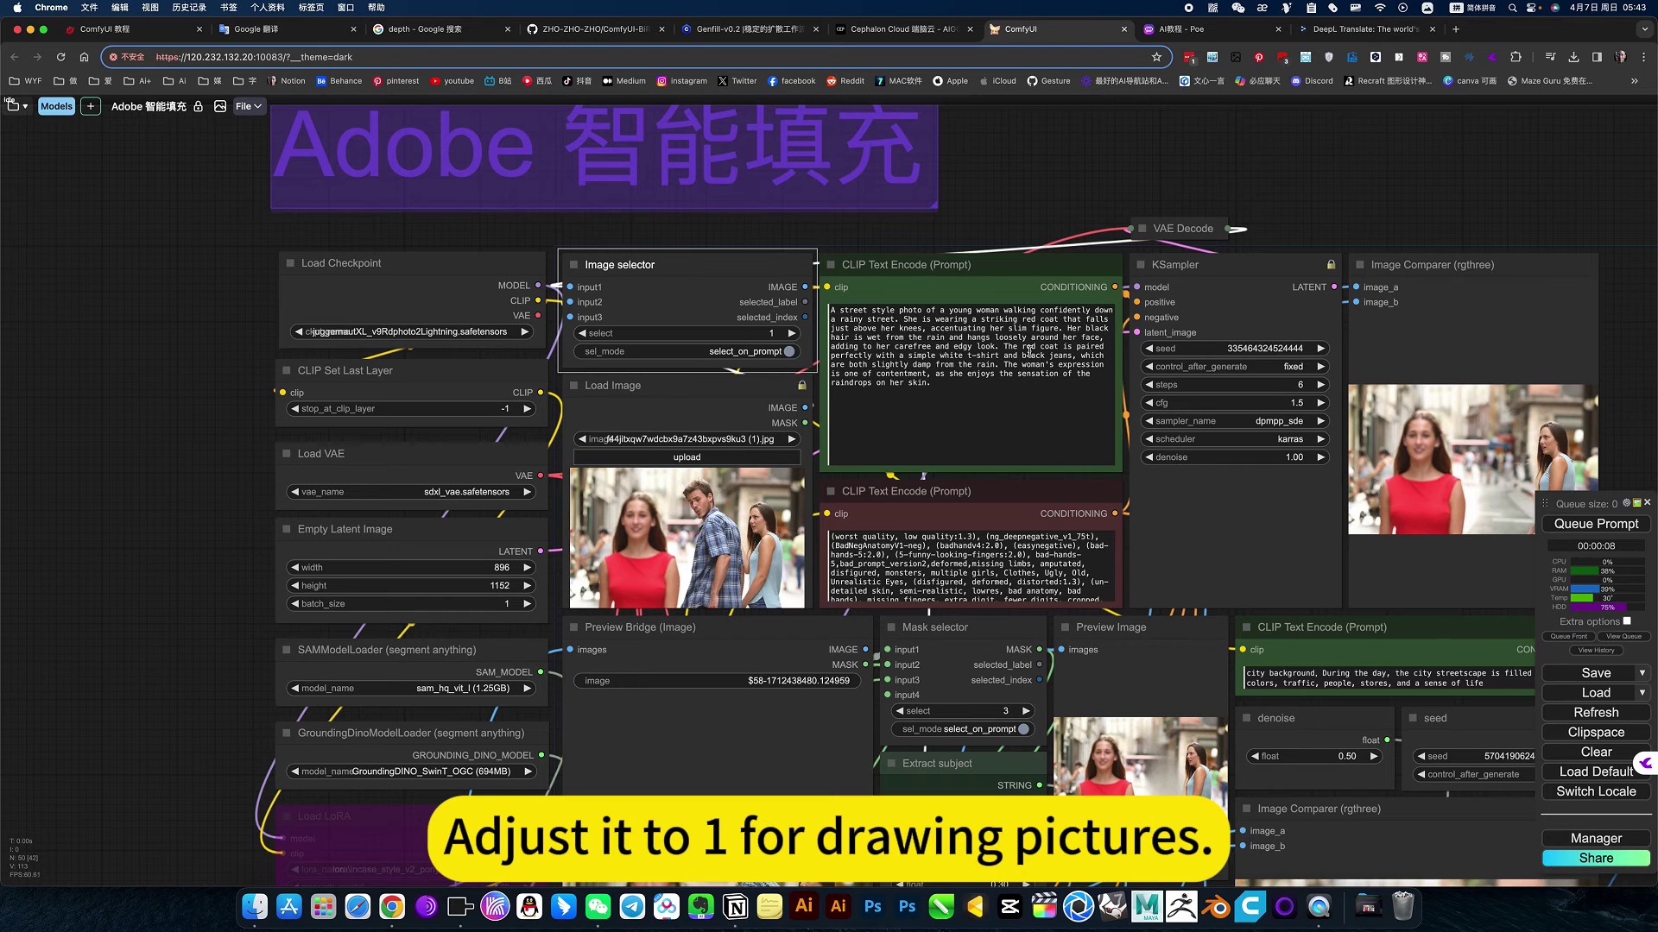
pyautogui.moveTo(1284, 224); pyautogui.dragTo(1094, 191)
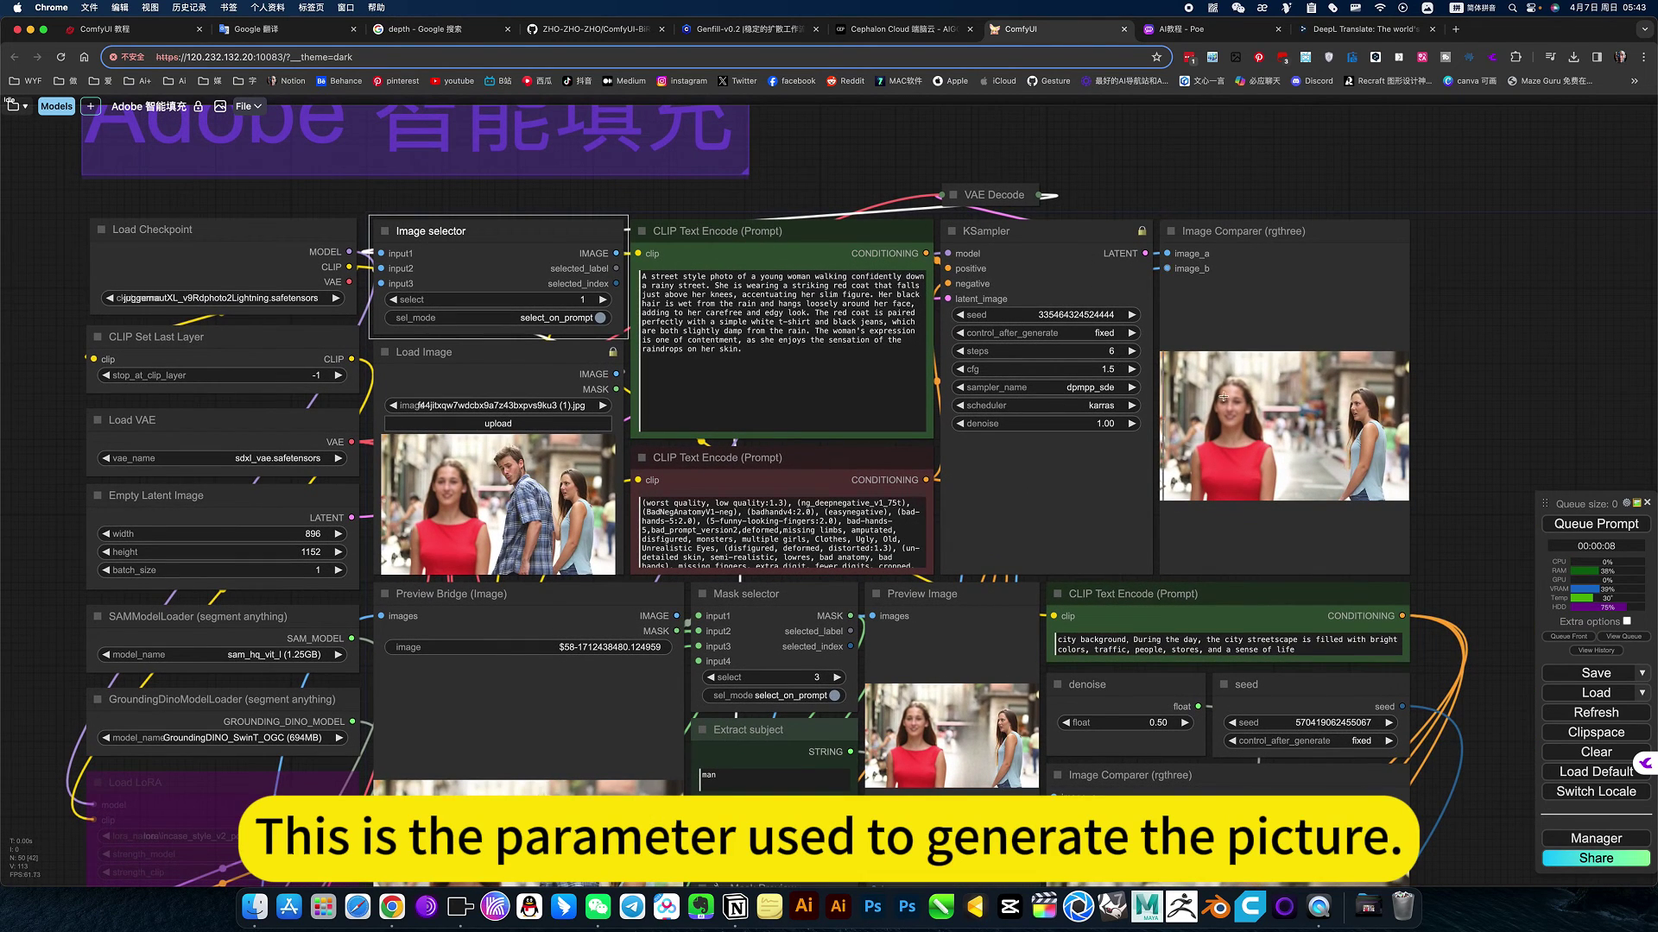
pyautogui.moveTo(488, 347); pyautogui.dragTo(483, 360)
pyautogui.scroll(3, 198, 305)
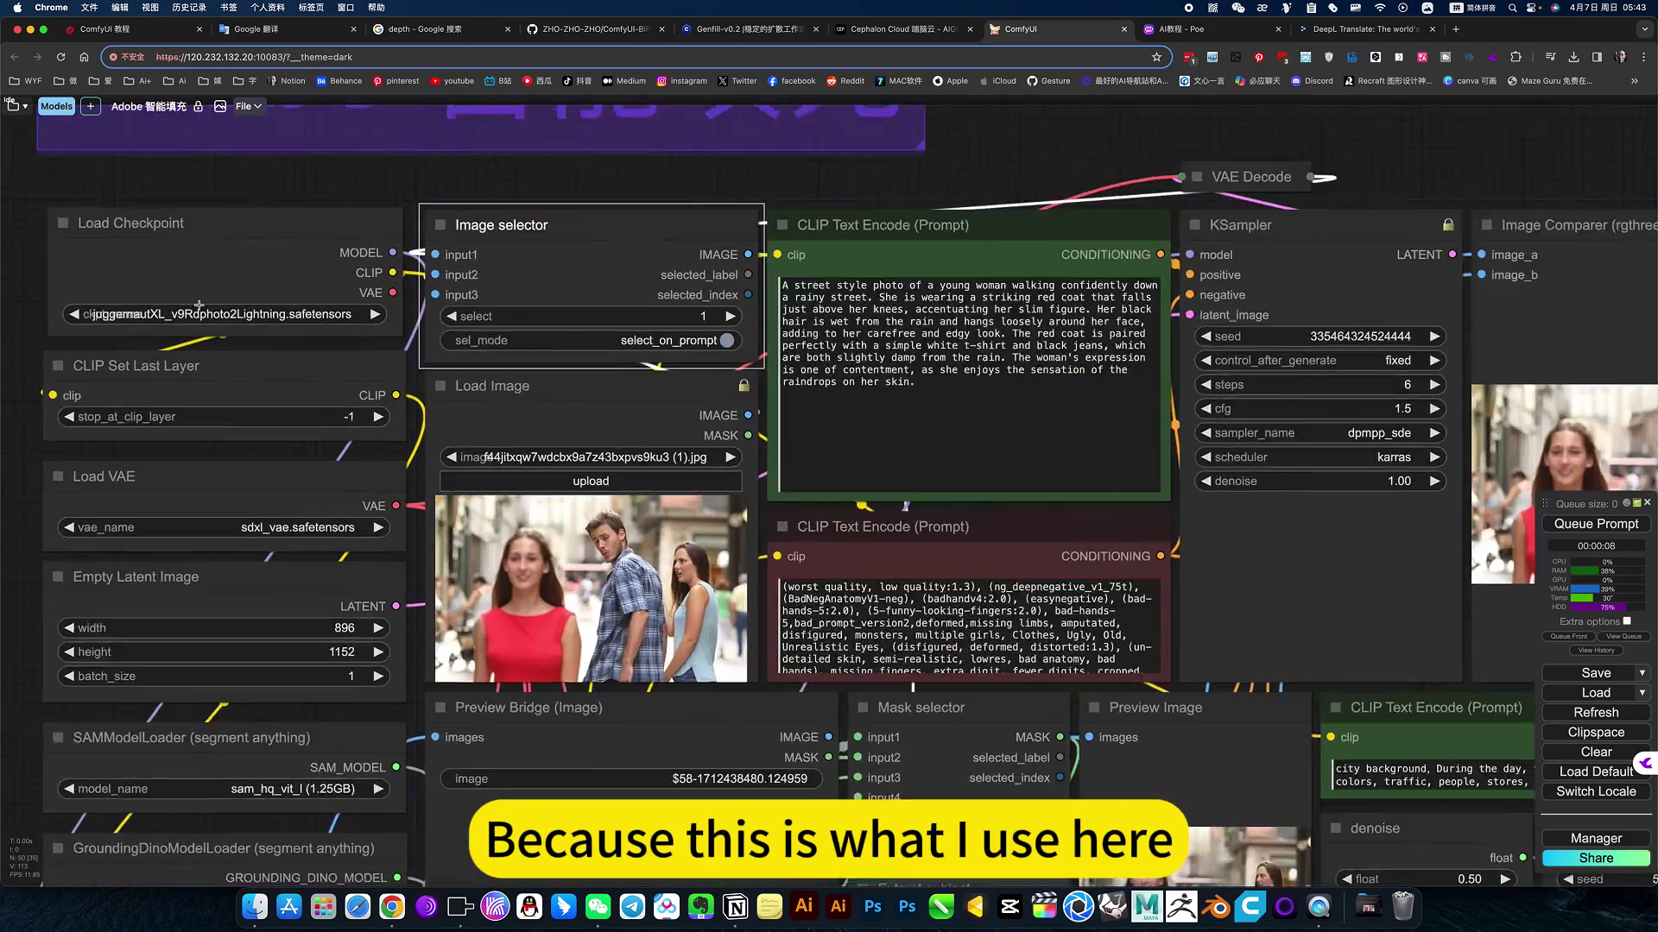
pyautogui.scroll(5, 186, 315)
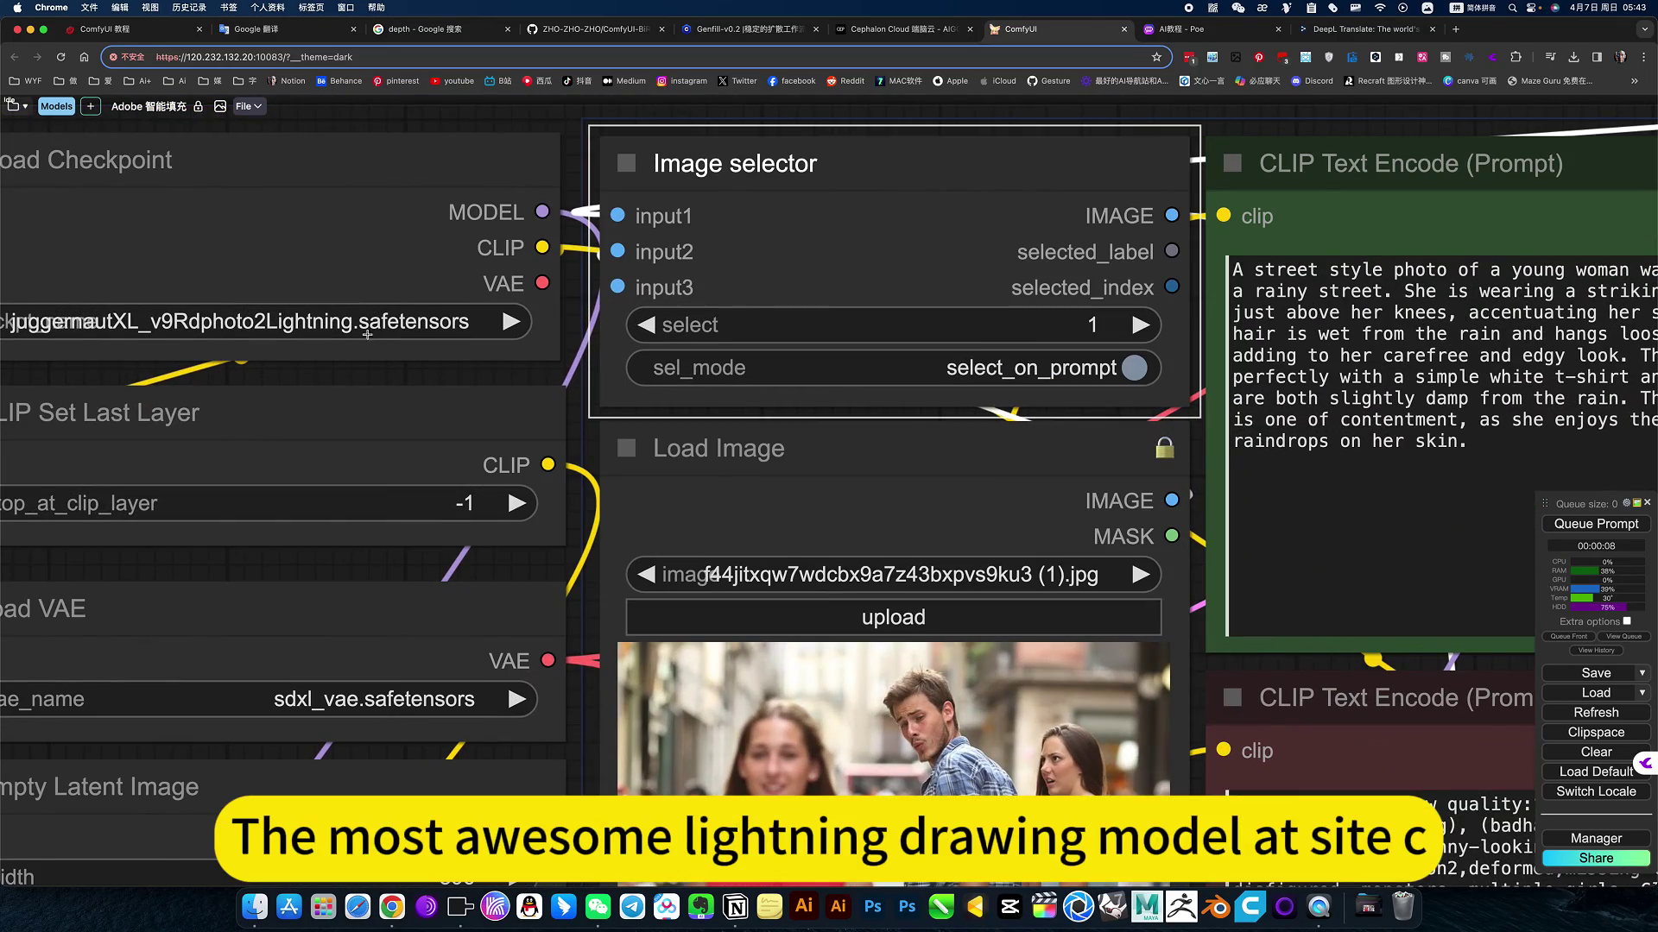
pyautogui.scroll(-4, 493, 393)
pyautogui.scroll(-2, 492, 393)
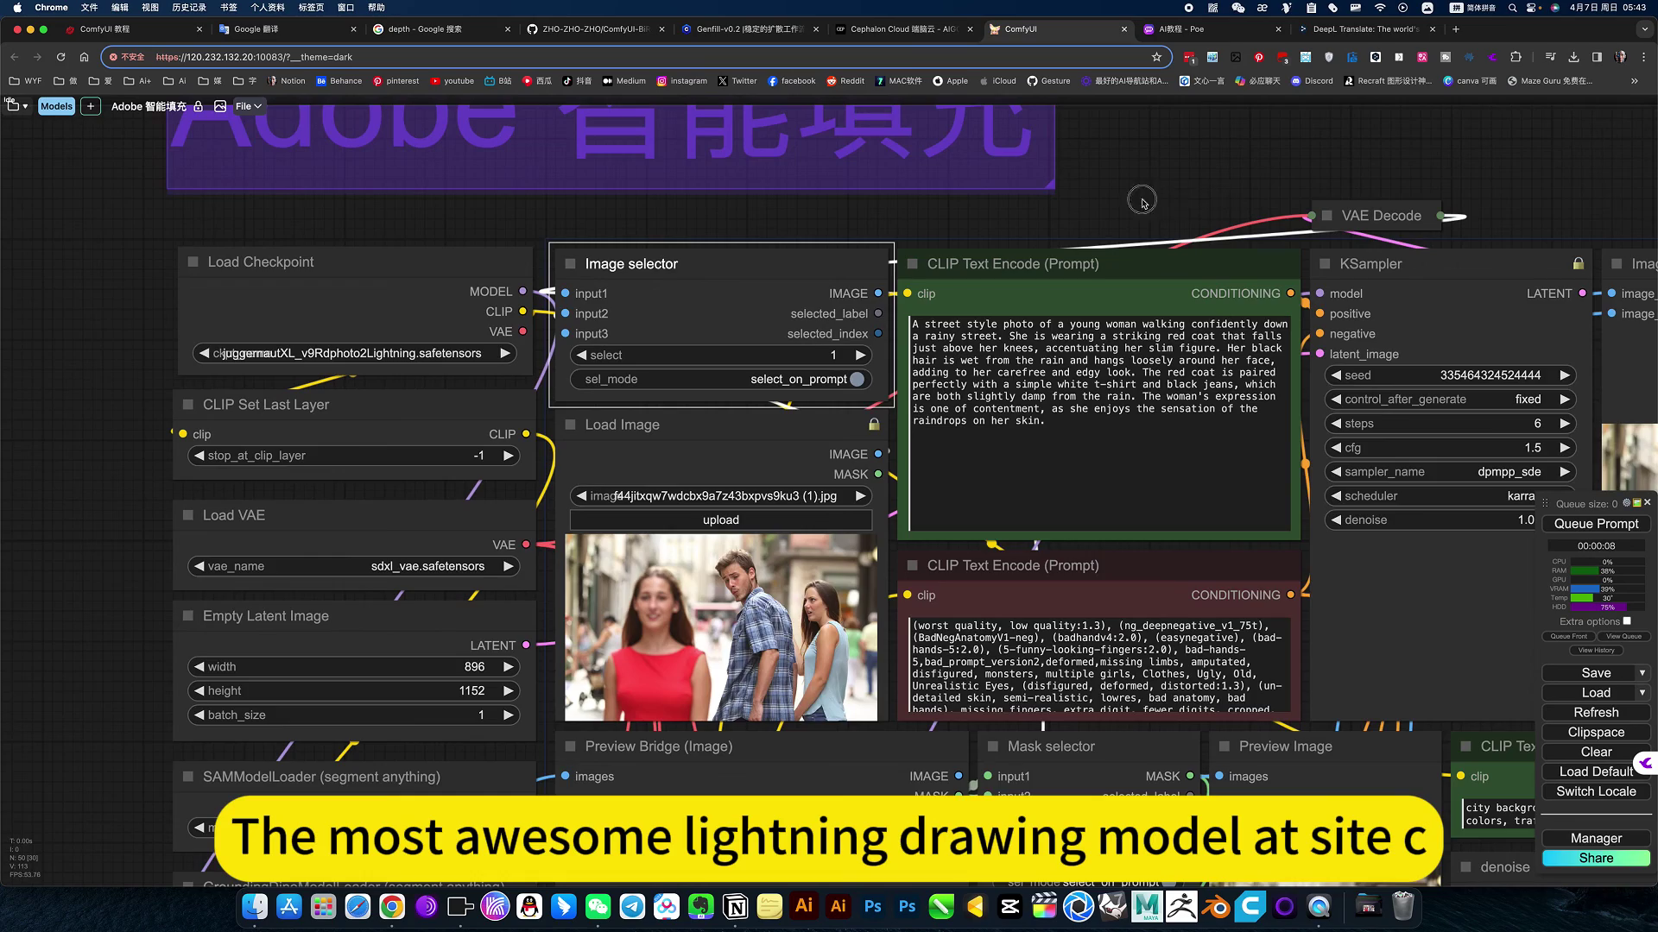
pyautogui.hscroll(5, 1142, 203)
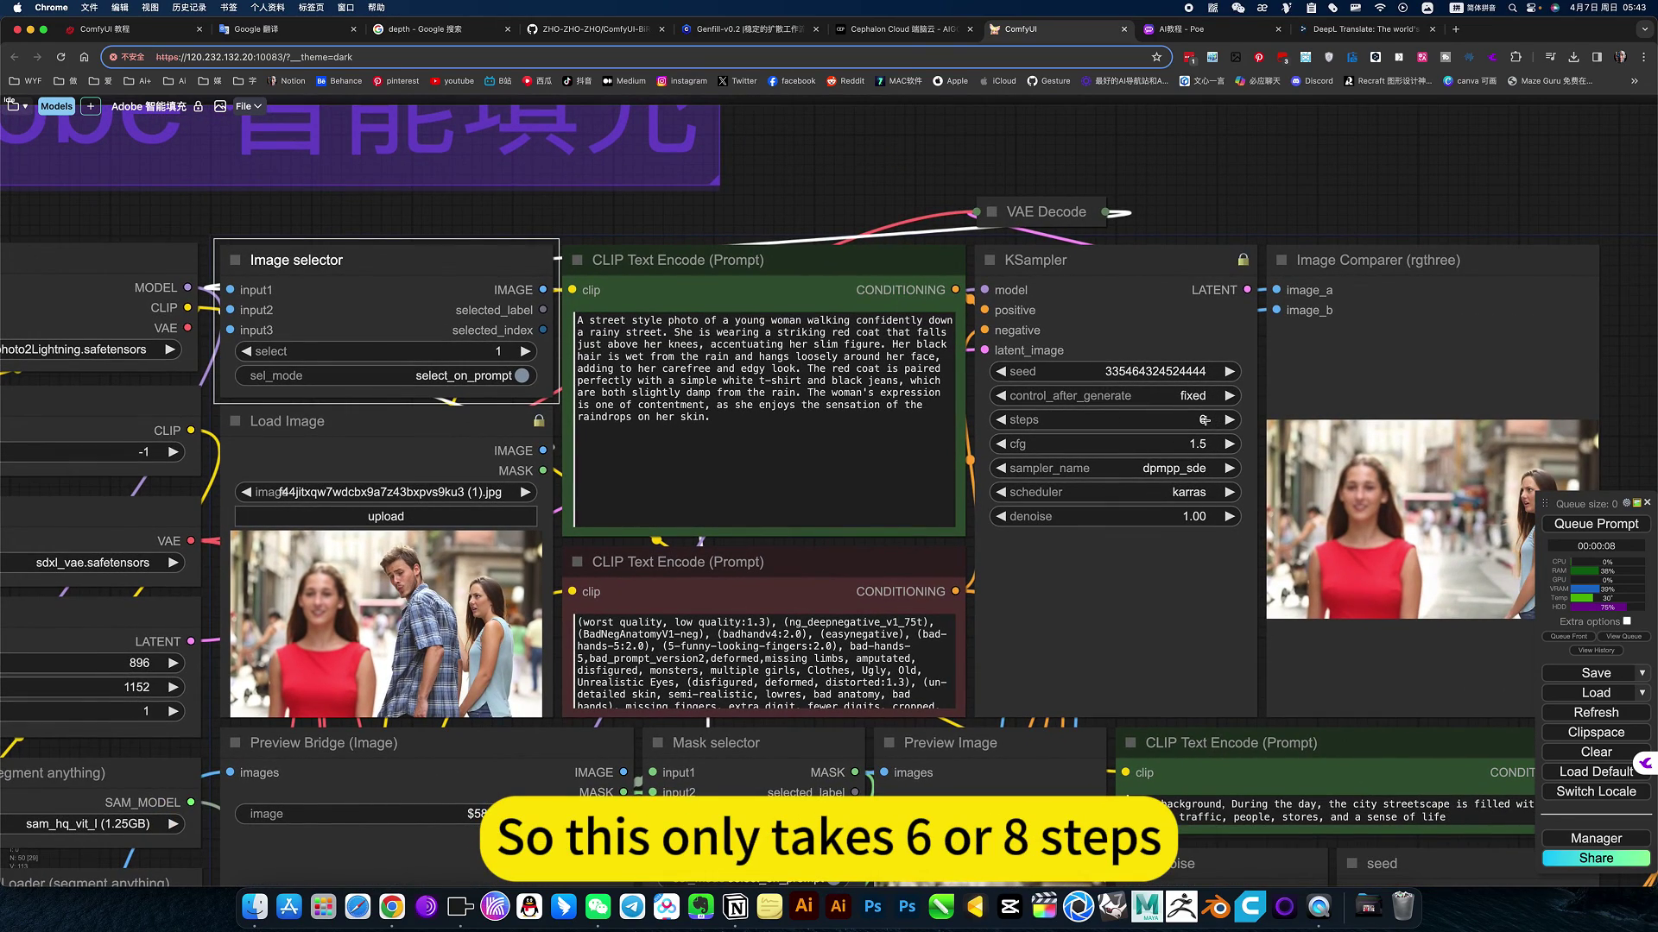
pyautogui.scroll(-3, 898, 550)
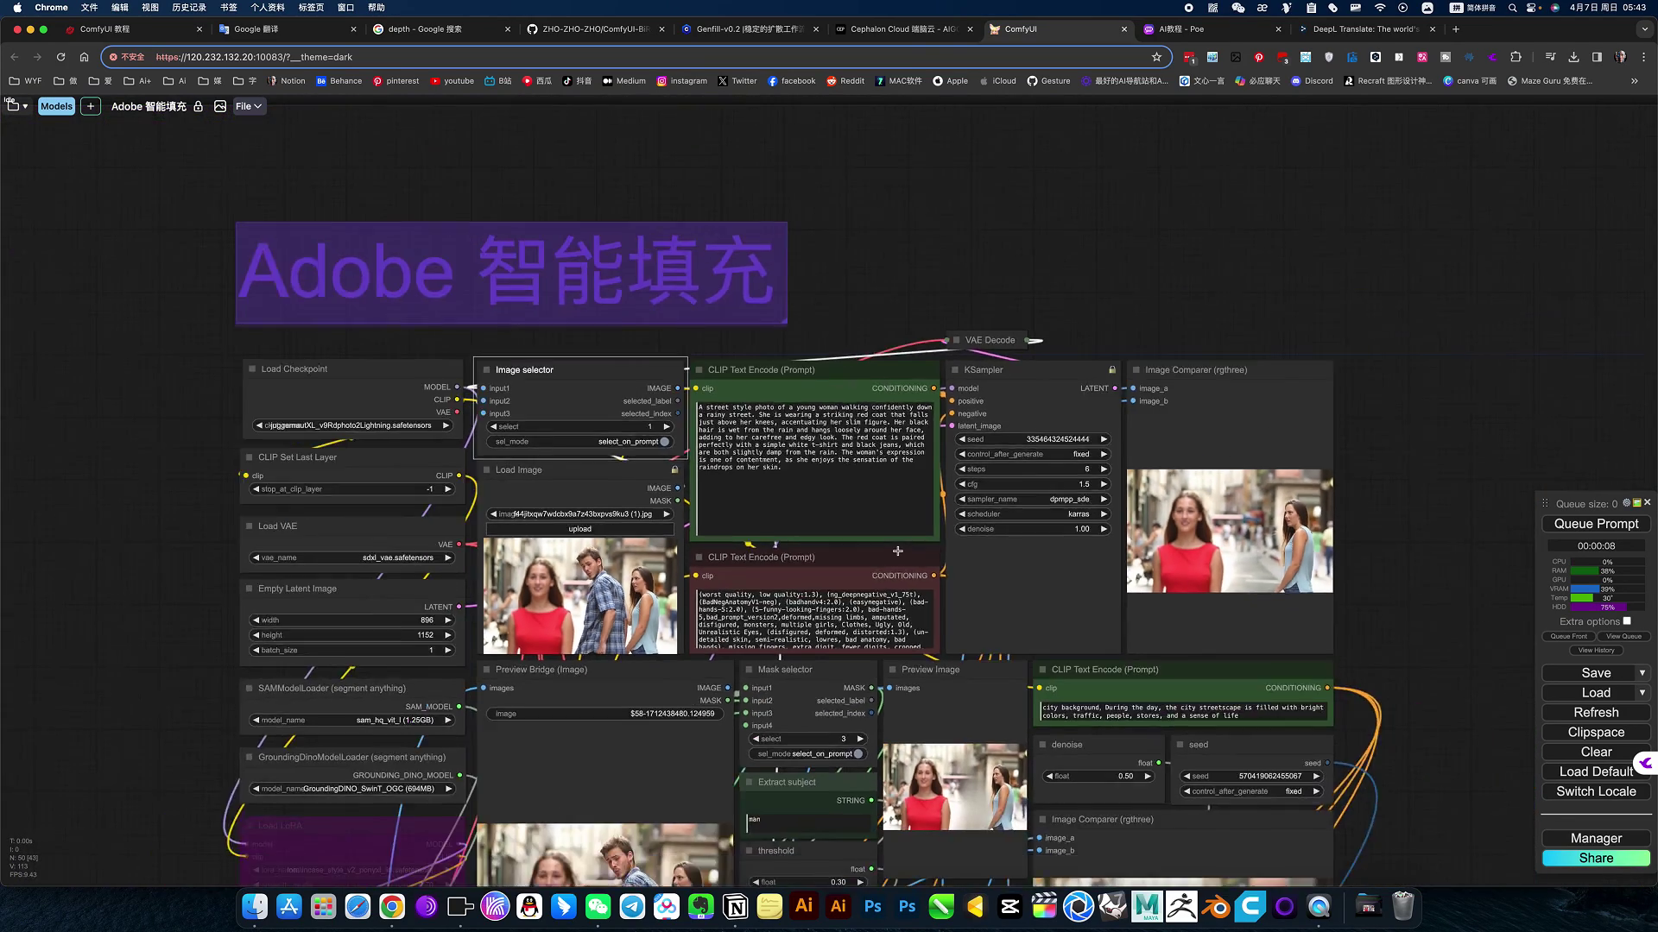
pyautogui.scroll(-3, 898, 550)
pyautogui.scroll(-3, 1305, 396)
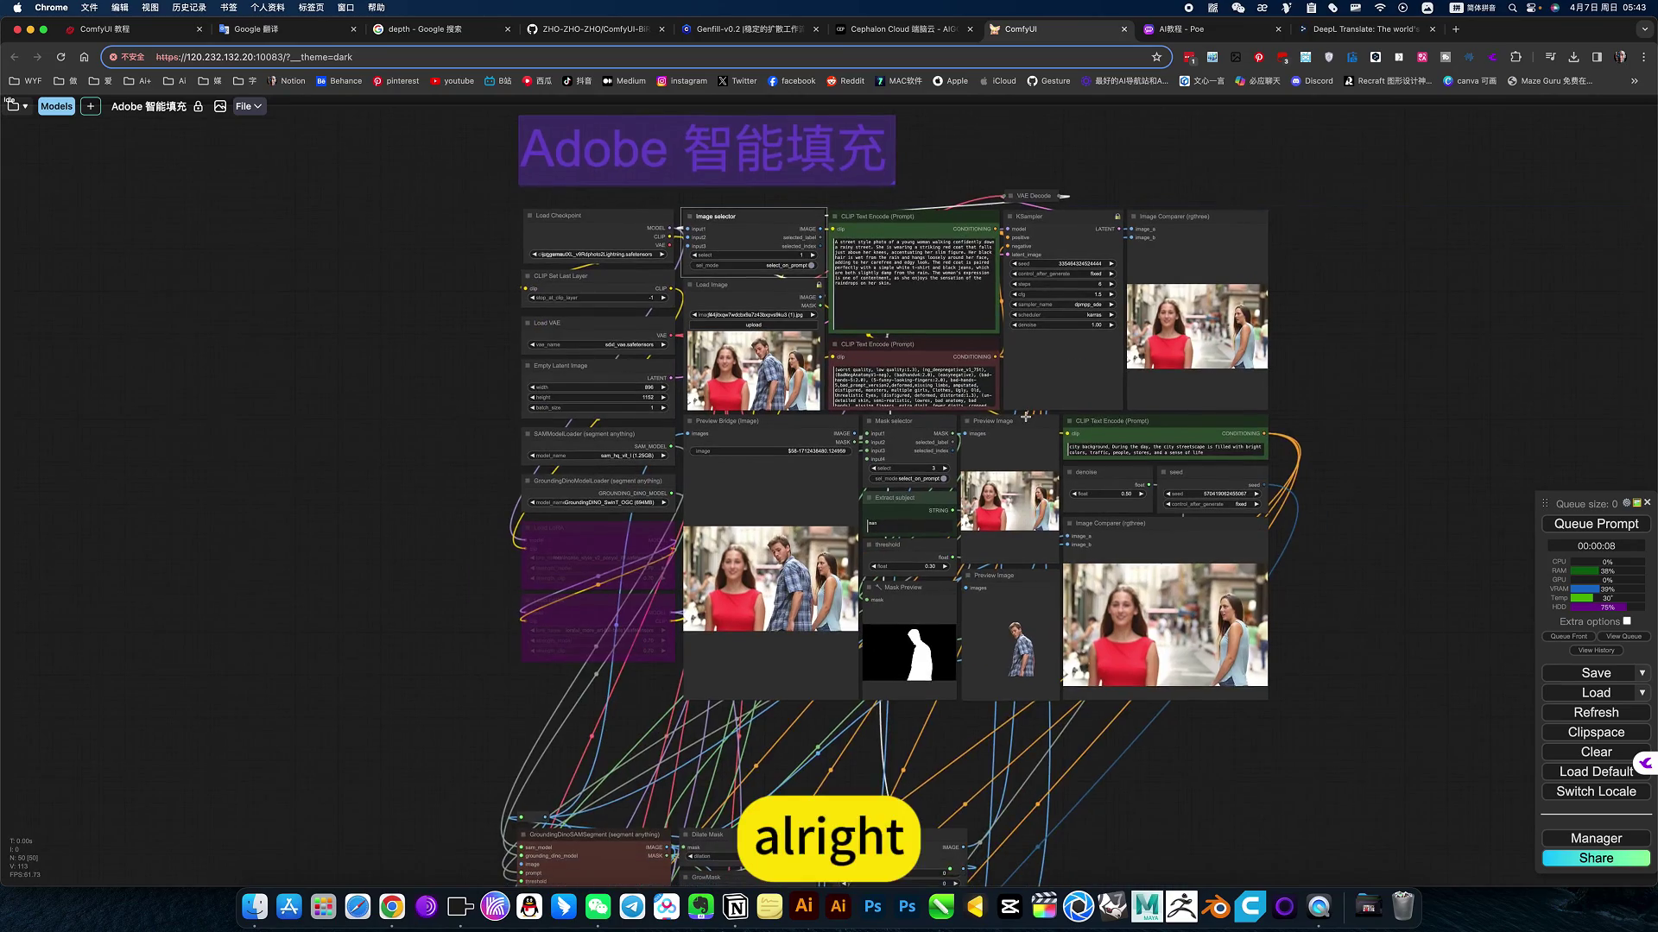
pyautogui.scroll(4, 1025, 418)
pyautogui.scroll(4, 1025, 417)
pyautogui.scroll(-3, 1025, 417)
pyautogui.scroll(-2, 1025, 417)
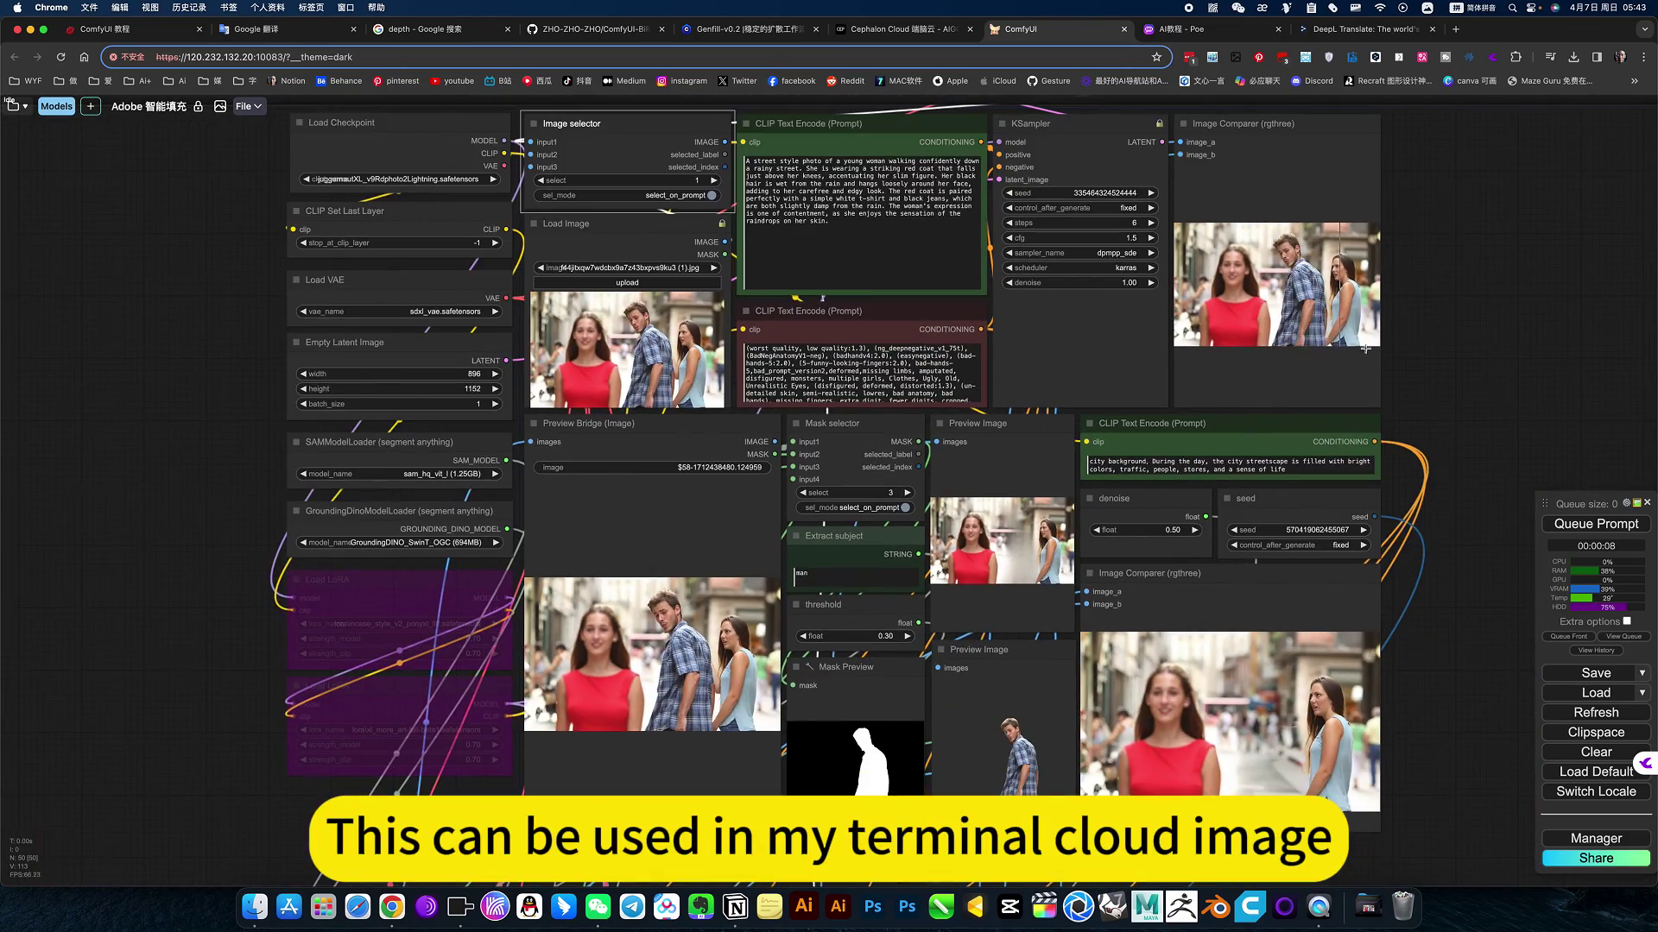
pyautogui.moveTo(1417, 355); pyautogui.dragTo(1410, 409)
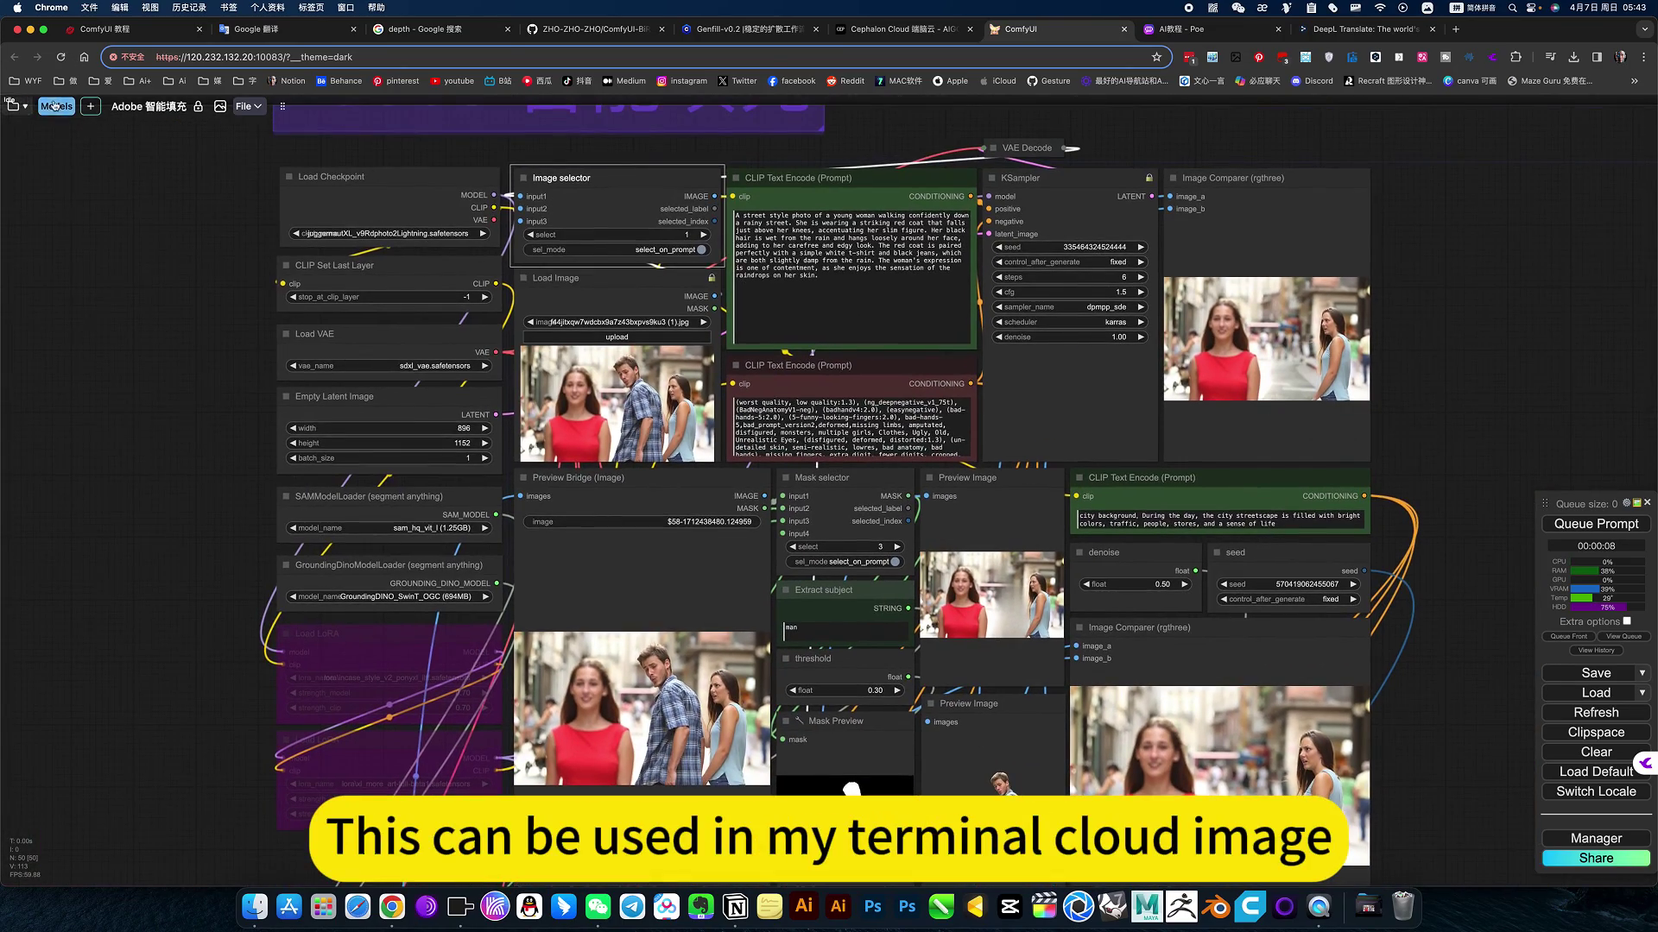